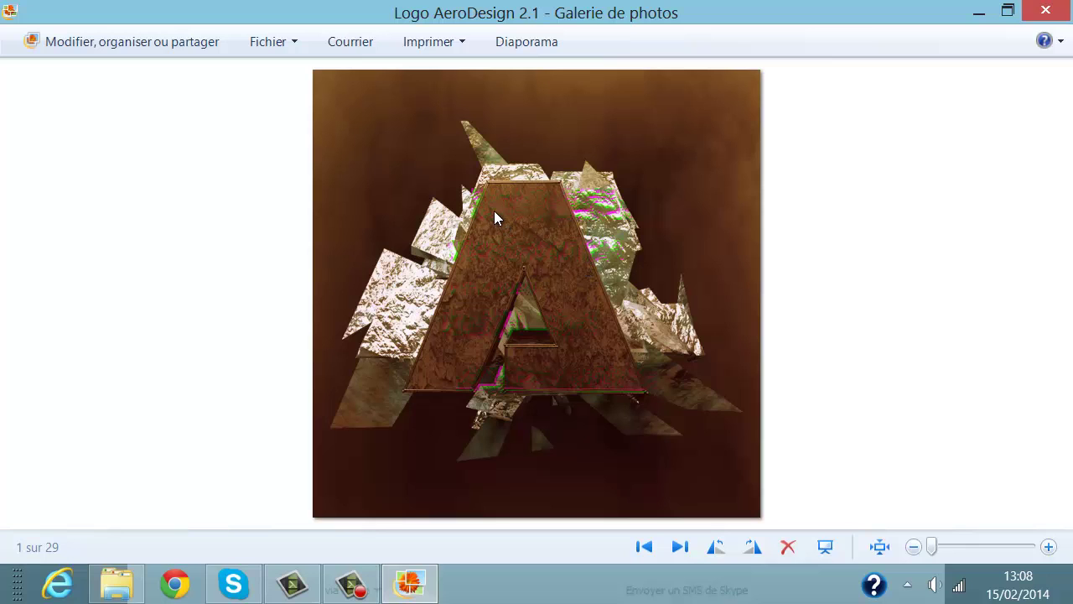
Step: Close the AeroDesign logo image and the Final folder window
{"action": "left_click", "coordinate": [1046, 10]}
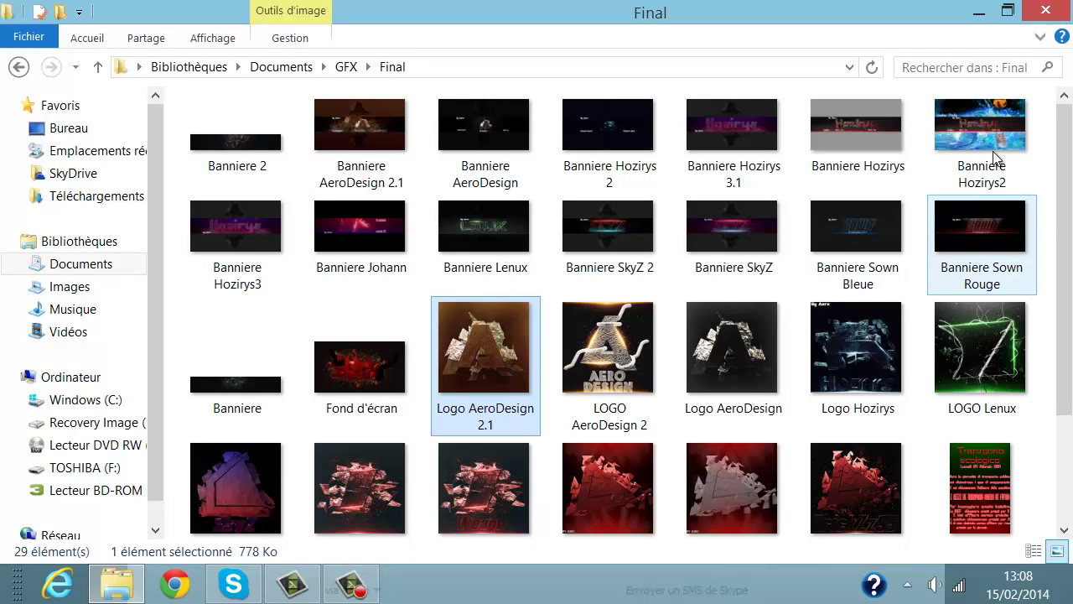
{"action": "scroll", "coordinate": [960, 309], "scroll_direction": "down", "scroll_amount": 2}
{"action": "scroll", "coordinate": [960, 308], "scroll_direction": "up", "scroll_amount": 2}
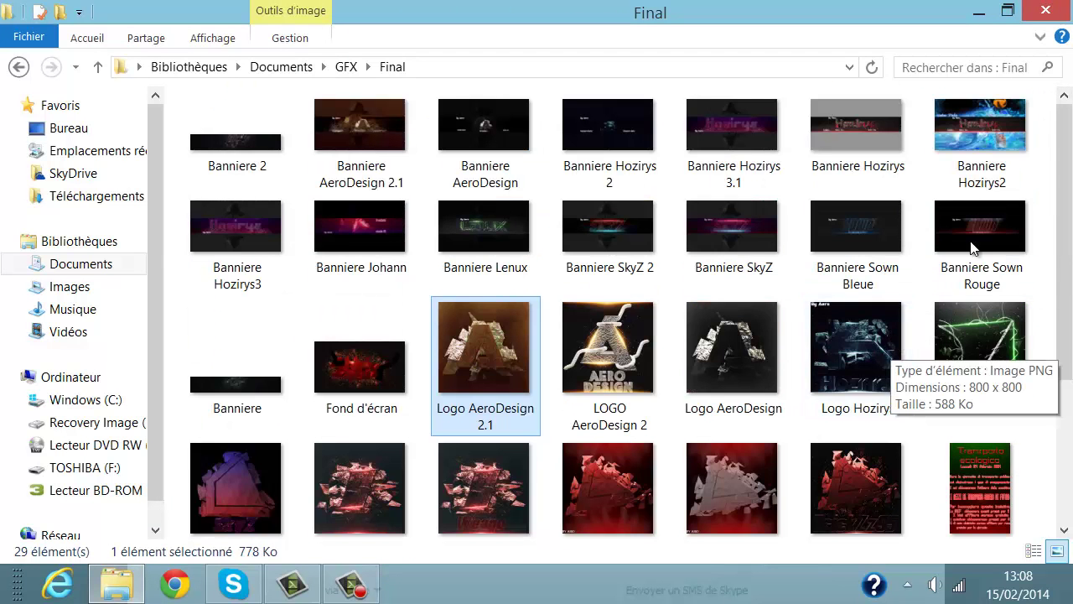
{"action": "left_click", "coordinate": [1048, 10]}
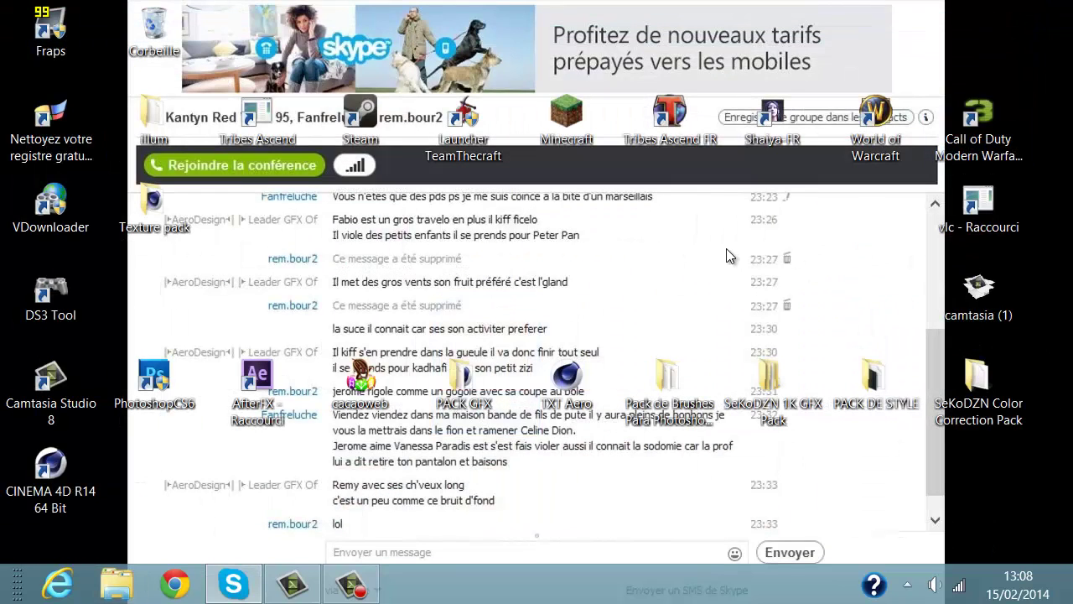
{"action": "left_click_drag", "start_coordinate": [929, 340], "coordinate": [728, 239]}
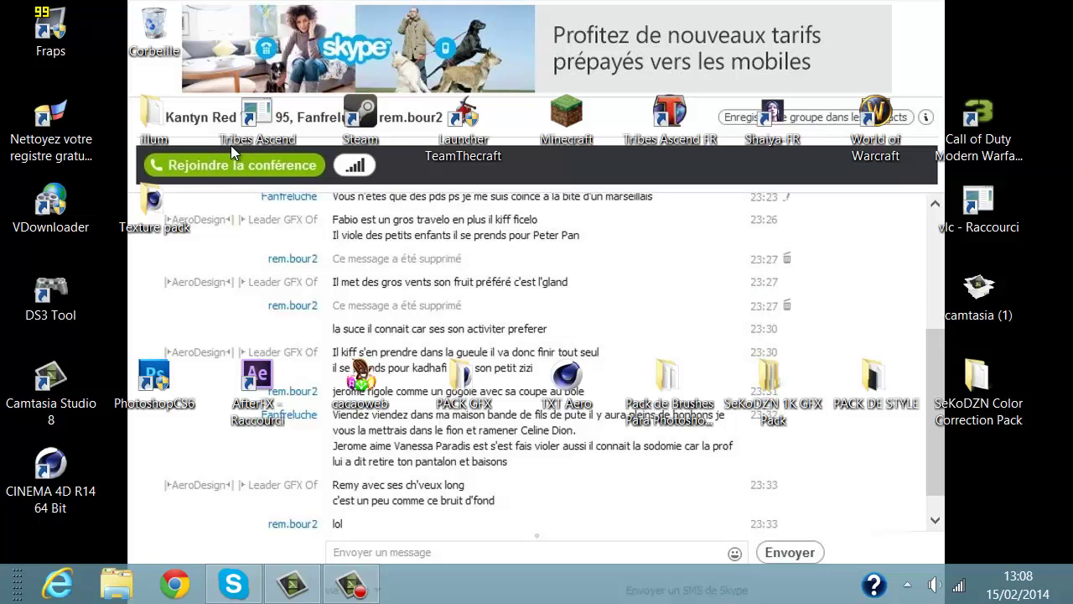
{"action": "left_click_drag", "start_coordinate": [213, 150], "coordinate": [935, 351]}
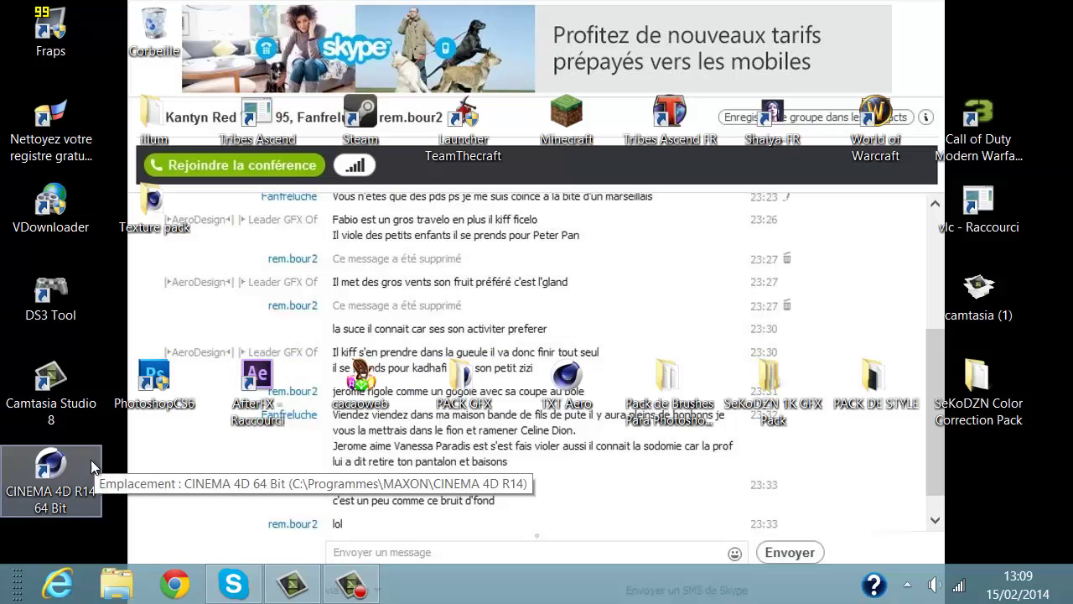
Step: Launch CINEMA 4D R14 64 Bit from the desktop and keep its window maximized
{"action": "double_click", "coordinate": [59, 475]}
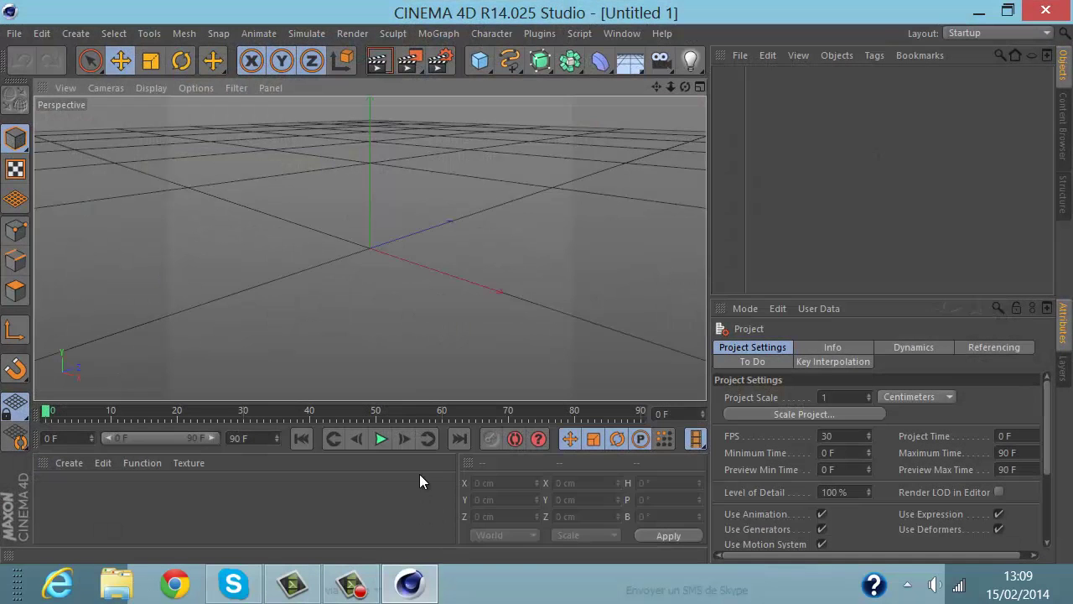
{"action": "double_click", "coordinate": [180, 9]}
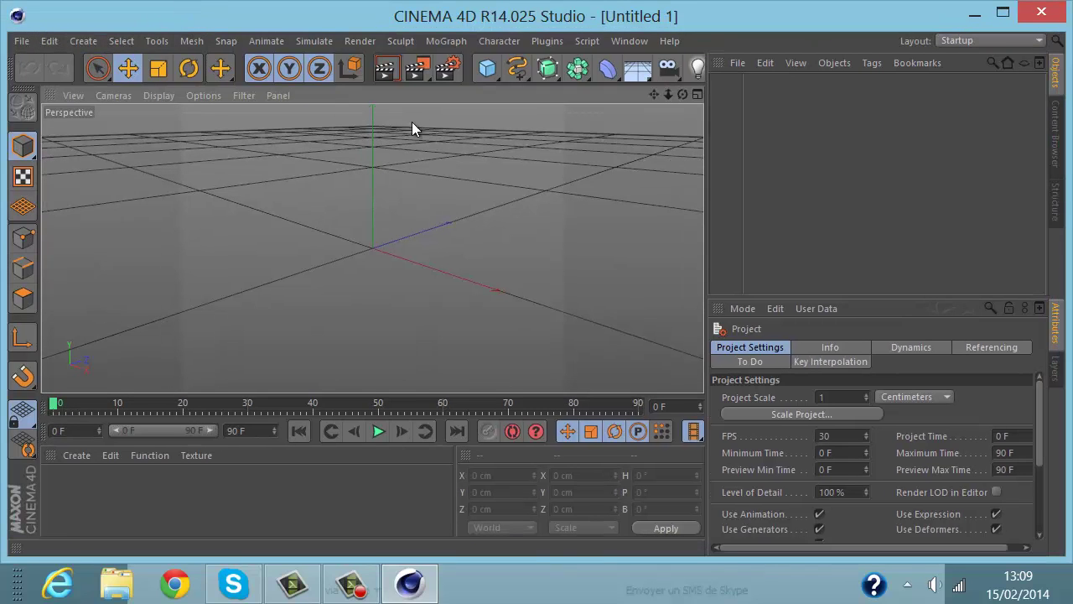
{"action": "double_click", "coordinate": [403, 24]}
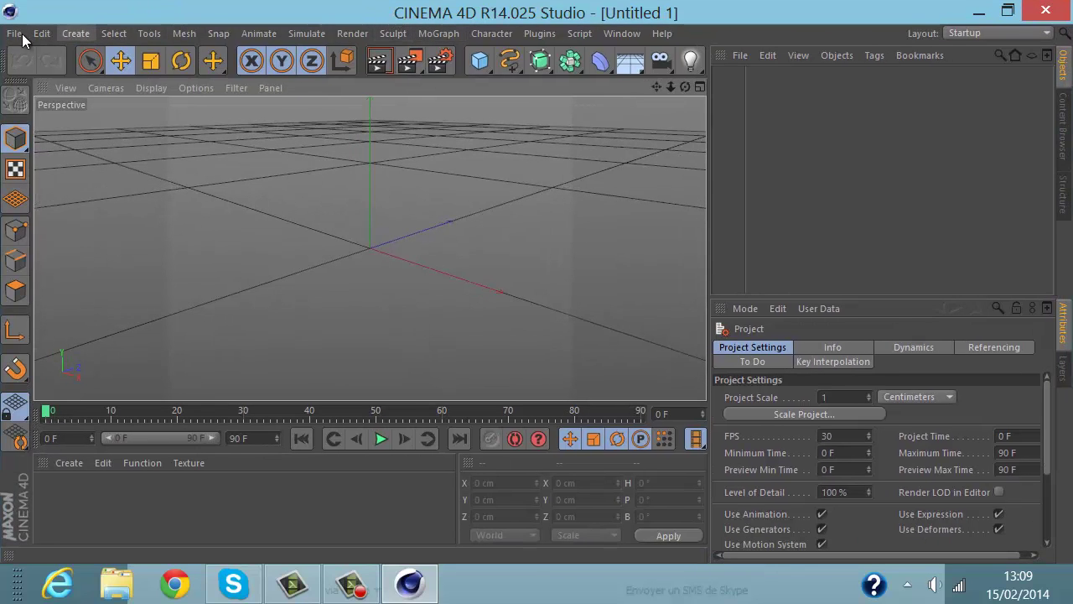
{"action": "left_click", "coordinate": [4, 35]}
{"action": "left_click", "coordinate": [10, 30]}
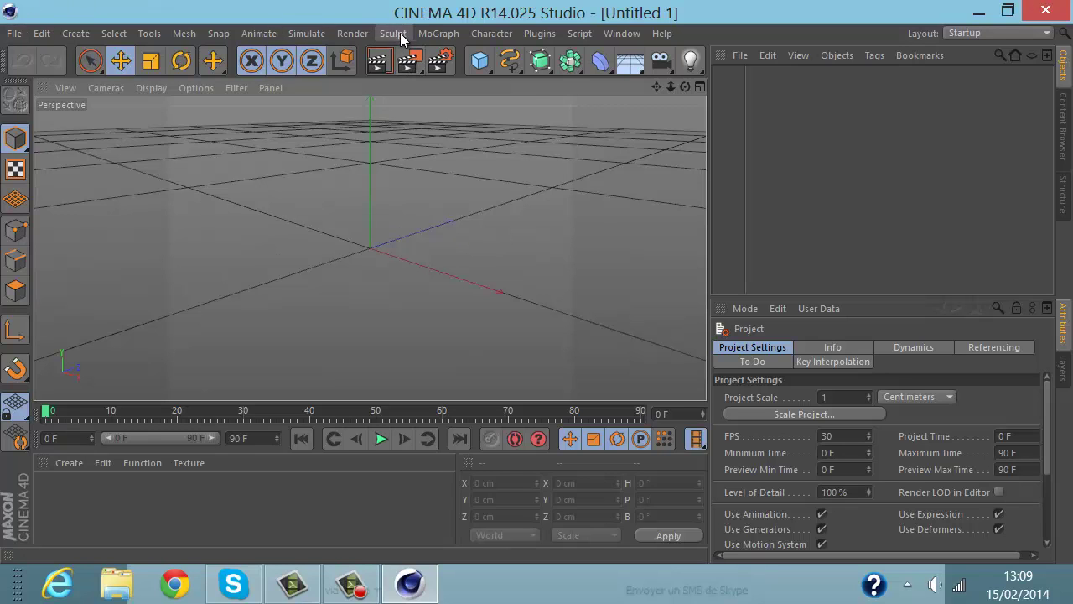
Step: Add a MoText object to the empty scene and set its text to "A"
{"action": "left_click", "coordinate": [433, 34]}
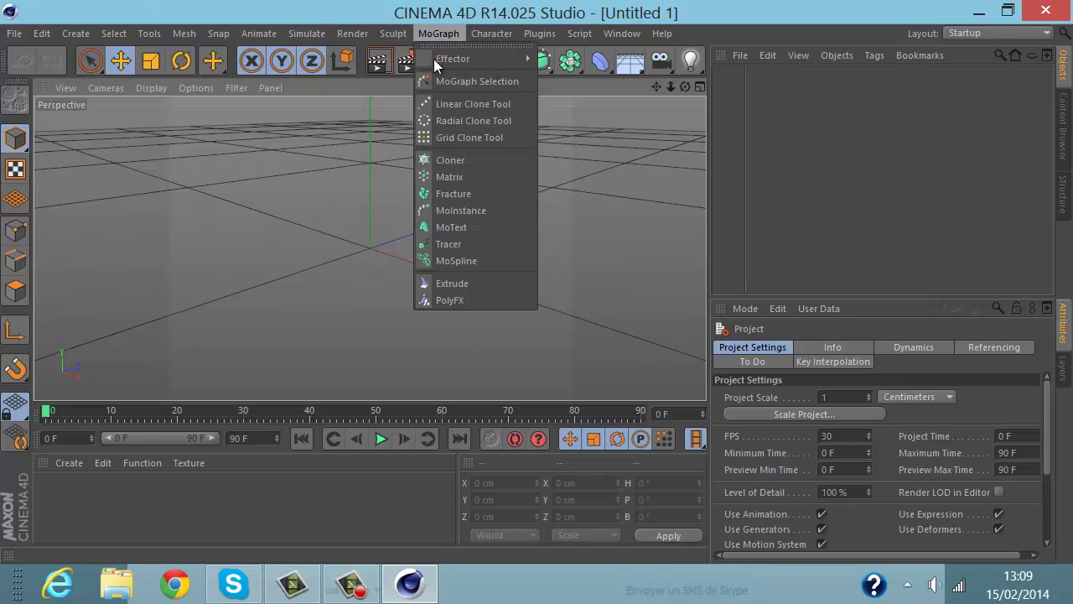
{"action": "left_click", "coordinate": [453, 227]}
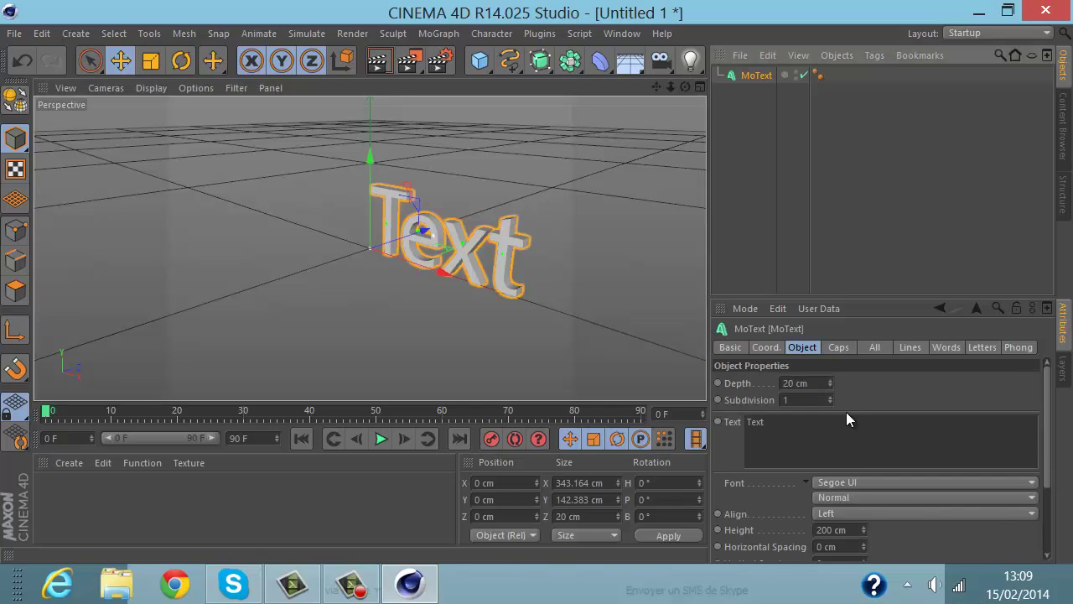
{"action": "left_click", "coordinate": [831, 440]}
{"action": "key", "text": "BackSpace"}
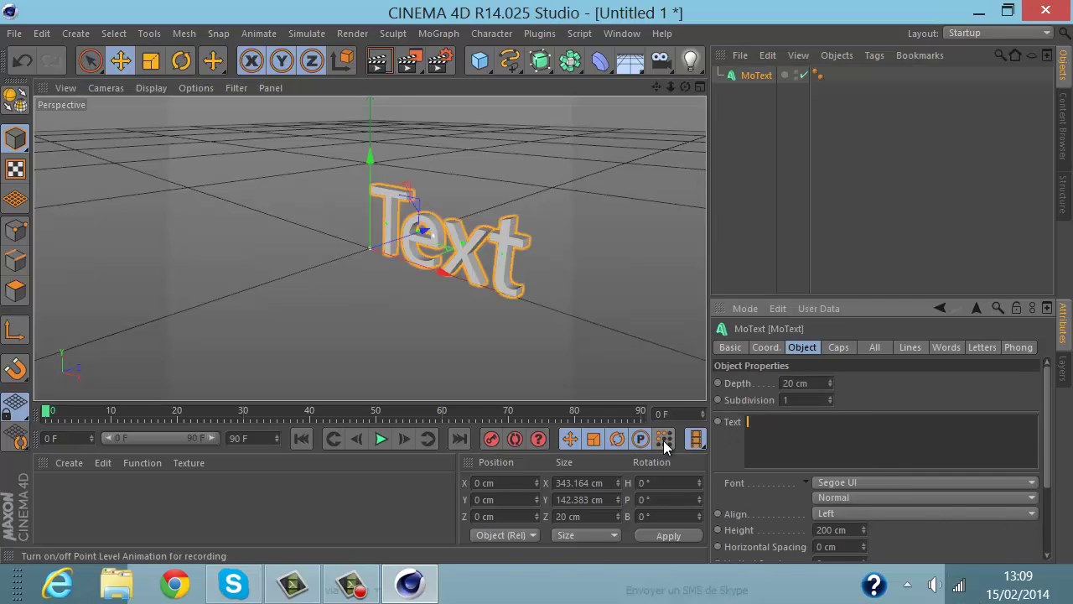
{"action": "type", "text": "A"}
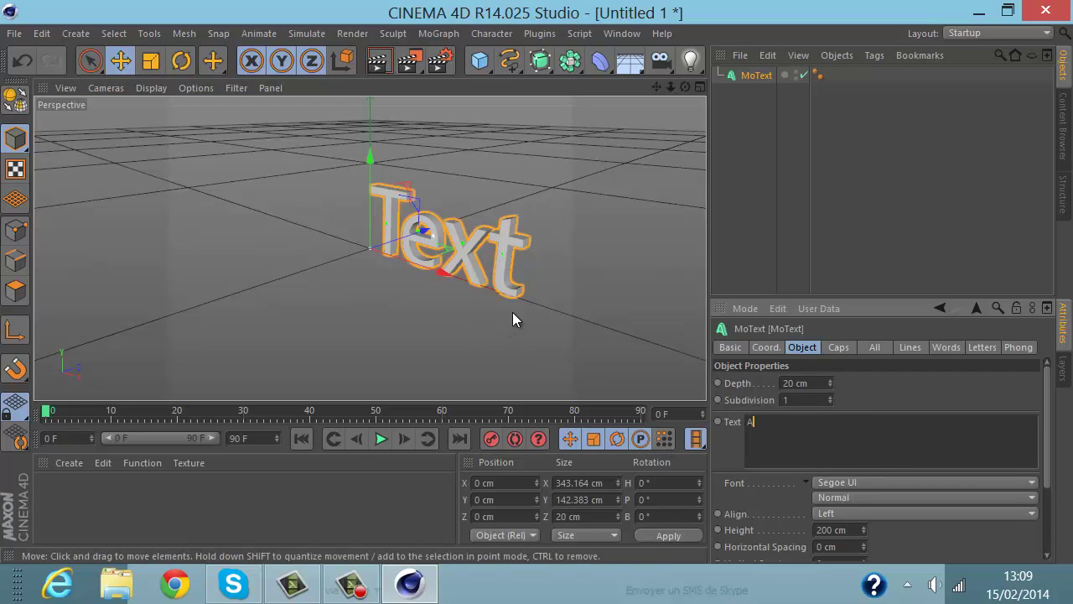
{"action": "left_click", "coordinate": [535, 278]}
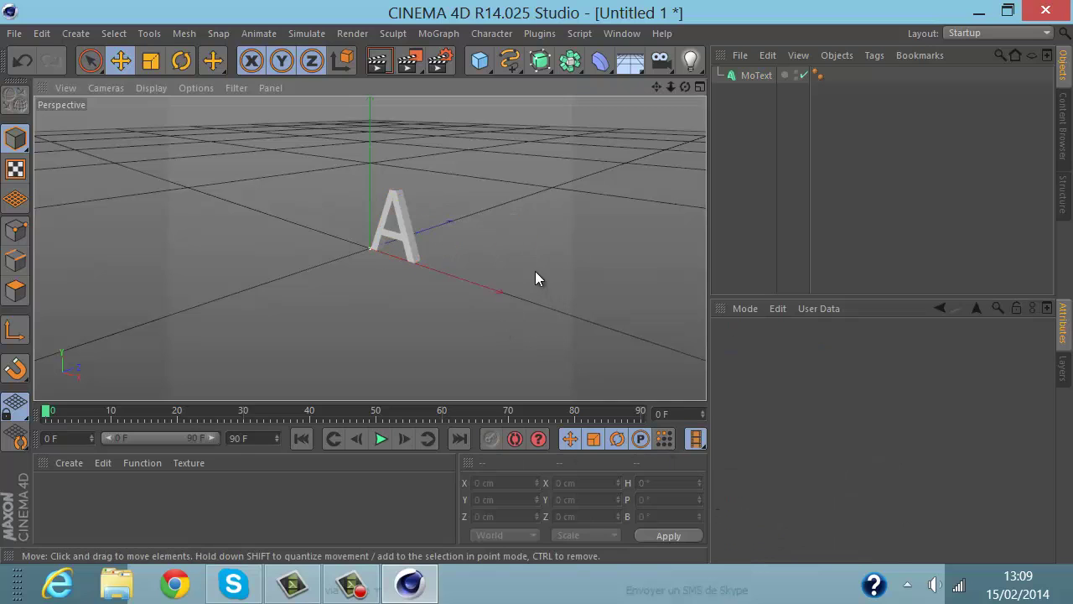
Step: Try the fonts Running shoe, Screengem and Saved By Zero on the MoText letter A
{"action": "left_click_drag", "start_coordinate": [540, 281], "coordinate": [562, 140], "text": "alt"}
{"action": "left_click_drag", "start_coordinate": [657, 87], "coordinate": [536, 282]}
{"action": "left_click", "coordinate": [742, 79]}
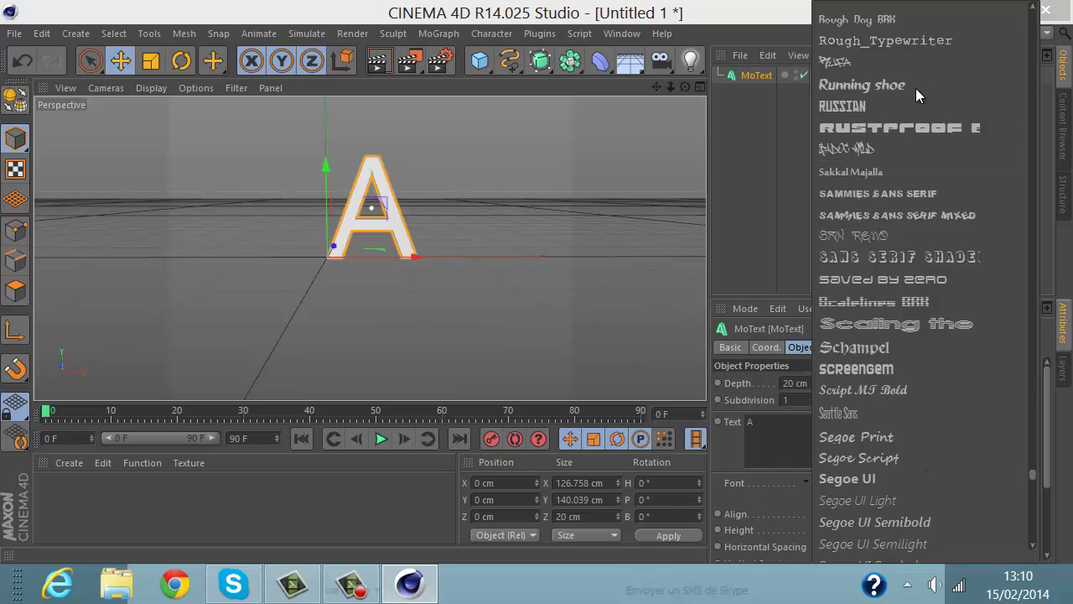
{"action": "left_click", "coordinate": [958, 84]}
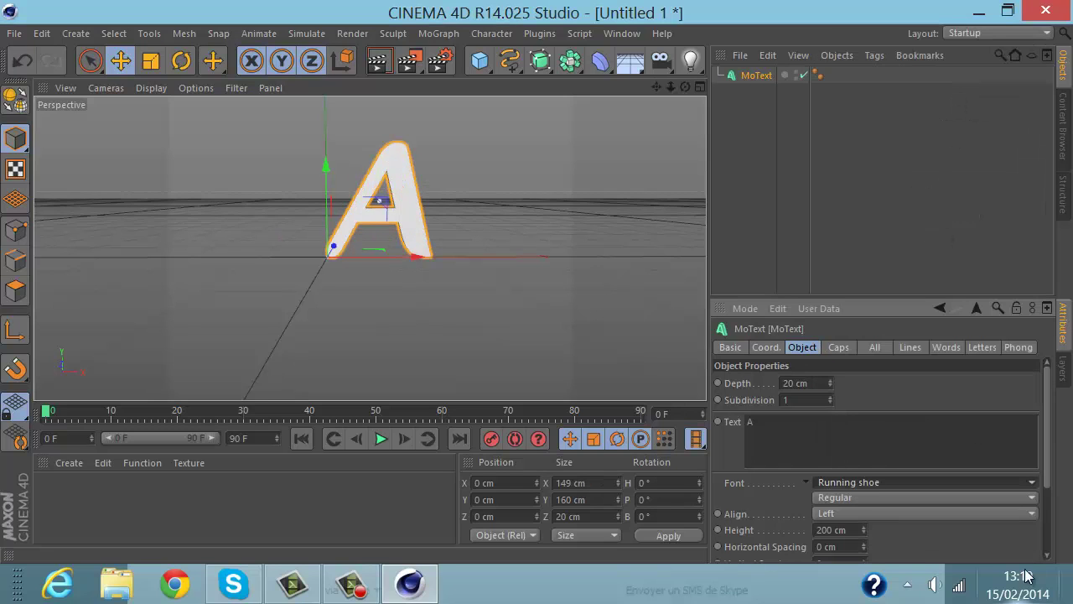
{"action": "left_click", "coordinate": [1024, 491]}
{"action": "scroll", "coordinate": [913, 449], "scroll_direction": "down", "scroll_amount": 6}
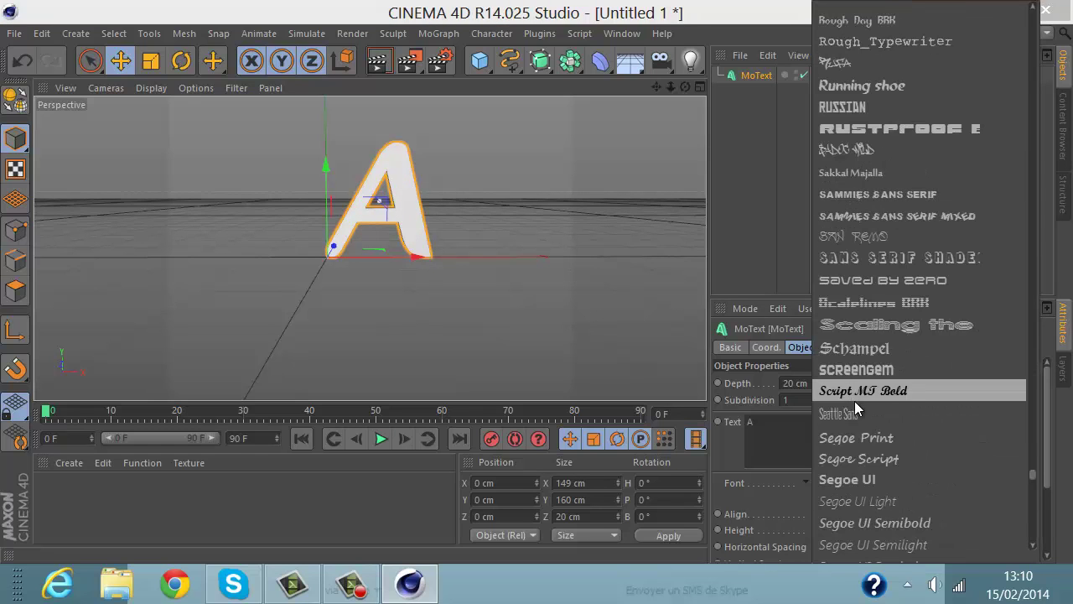
{"action": "left_click", "coordinate": [893, 368]}
{"action": "left_click", "coordinate": [940, 482]}
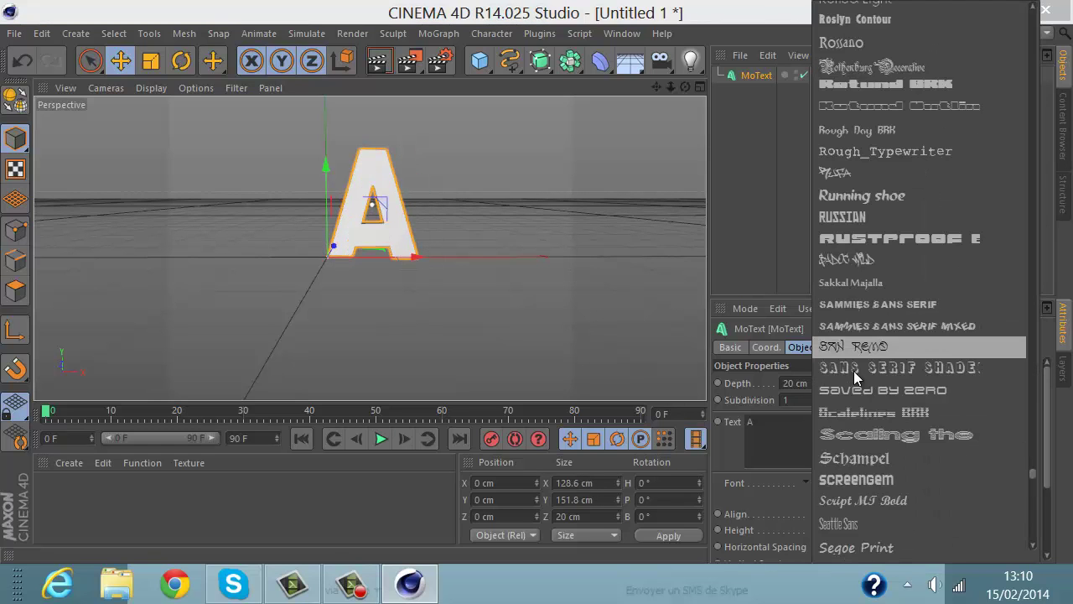
{"action": "left_click", "coordinate": [854, 370]}
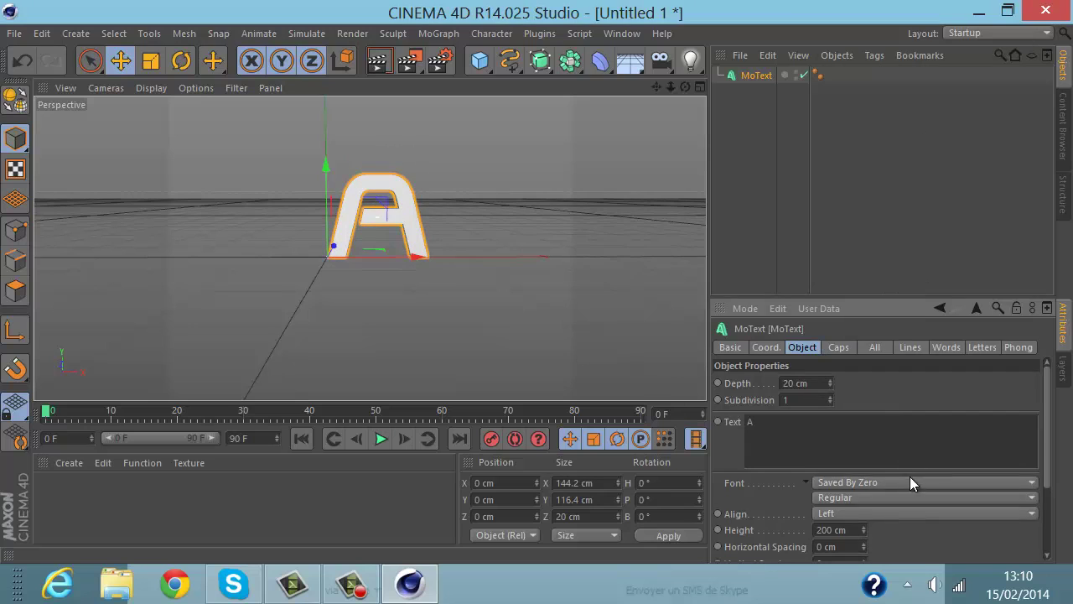
Step: Try the fonts Shazbot and Silver Dollar on the letter A
{"action": "left_click", "coordinate": [911, 479]}
{"action": "scroll", "coordinate": [899, 470], "scroll_direction": "down", "scroll_amount": 5}
{"action": "left_click", "coordinate": [884, 420]}
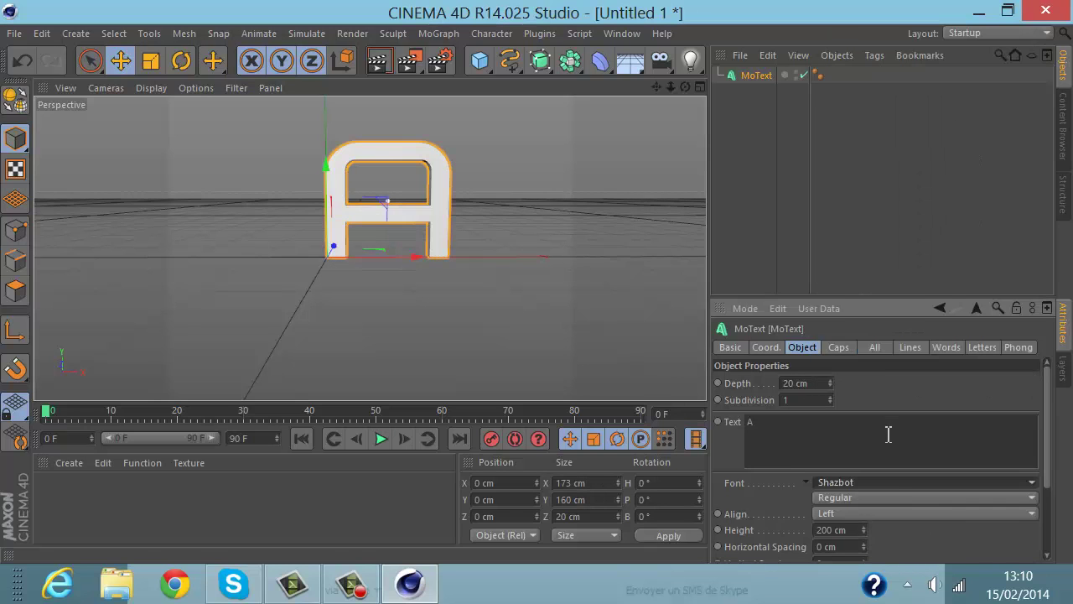
{"action": "left_click", "coordinate": [939, 492]}
{"action": "scroll", "coordinate": [900, 473], "scroll_direction": "down", "scroll_amount": 5}
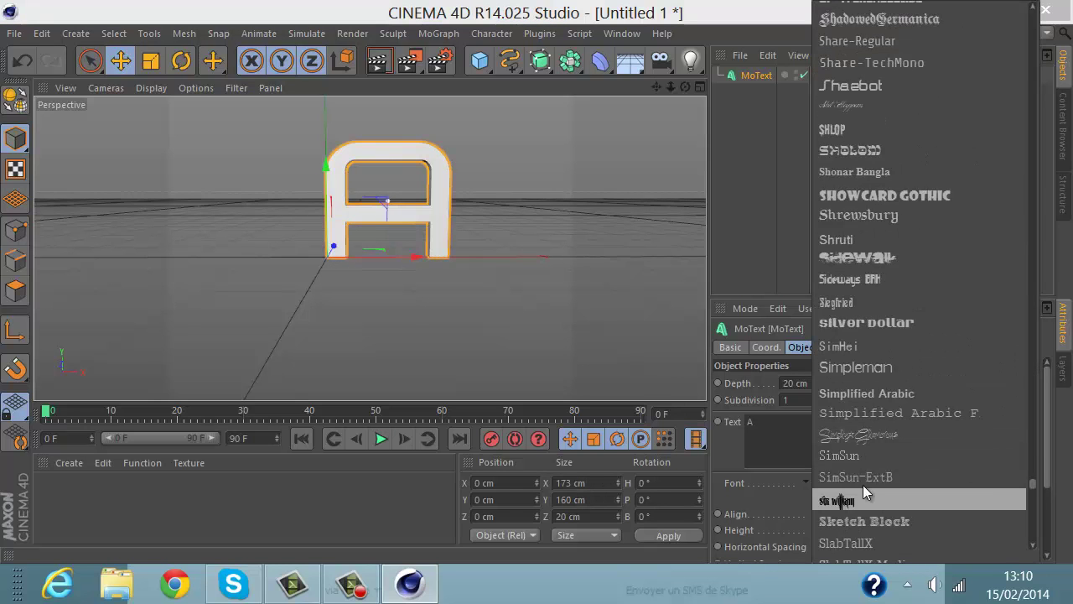
{"action": "left_click", "coordinate": [862, 321]}
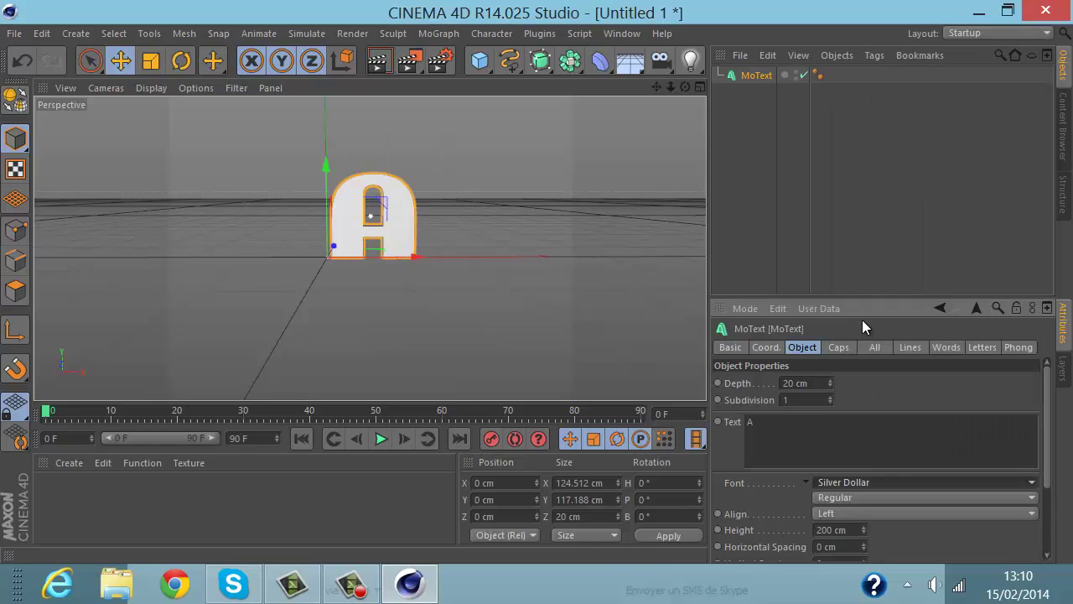
Step: Try the fonts RNS SERIAL, QuentinCaps and Pricedown on the letter A
{"action": "left_click", "coordinate": [893, 481]}
{"action": "scroll", "coordinate": [899, 443], "scroll_direction": "up", "scroll_amount": 10}
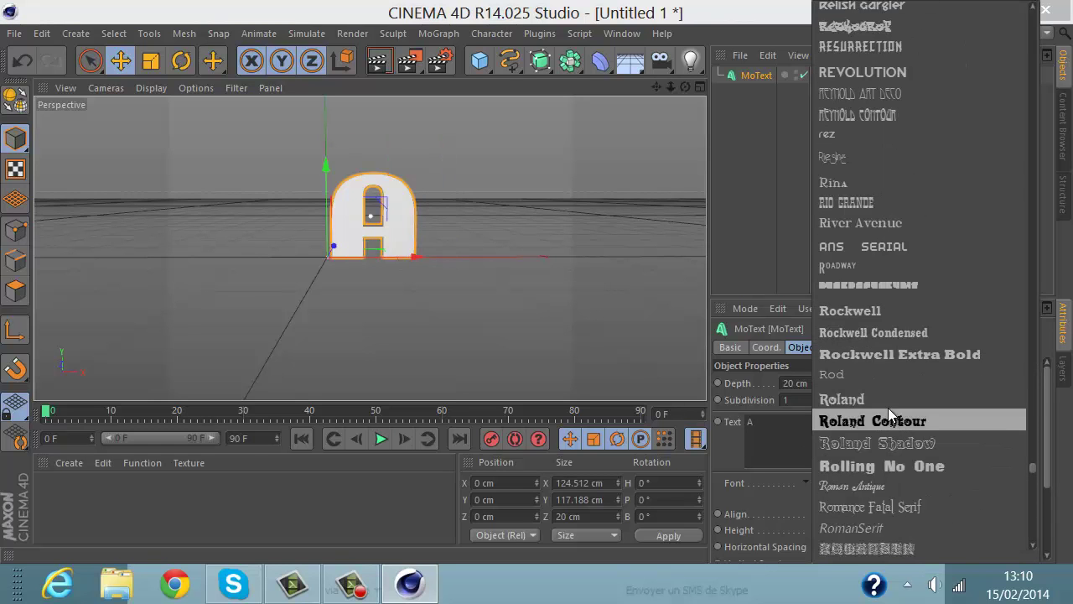
{"action": "left_click", "coordinate": [881, 247]}
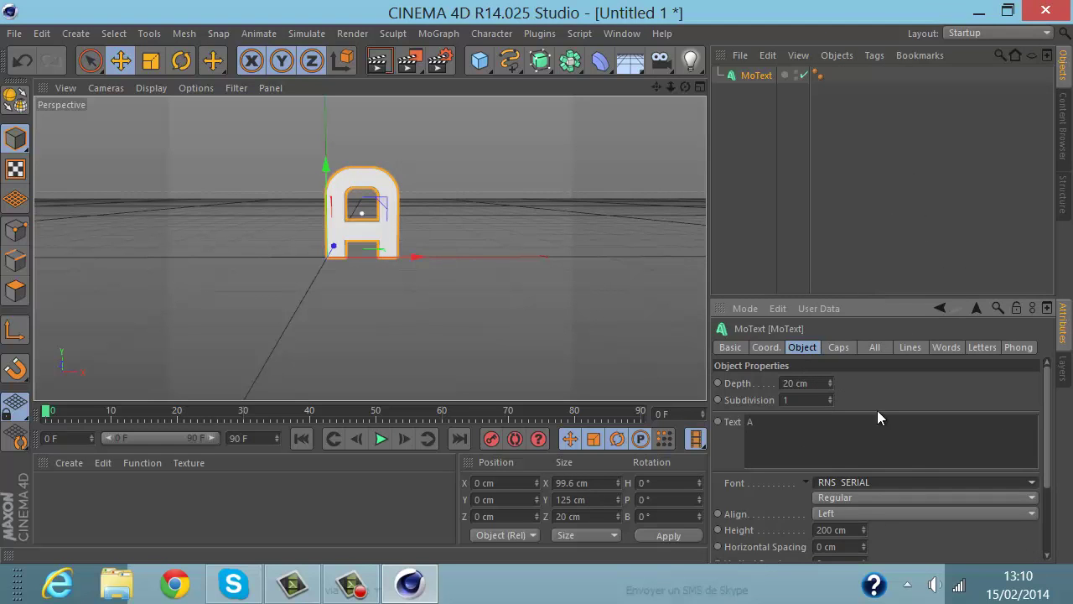
{"action": "left_click", "coordinate": [938, 484]}
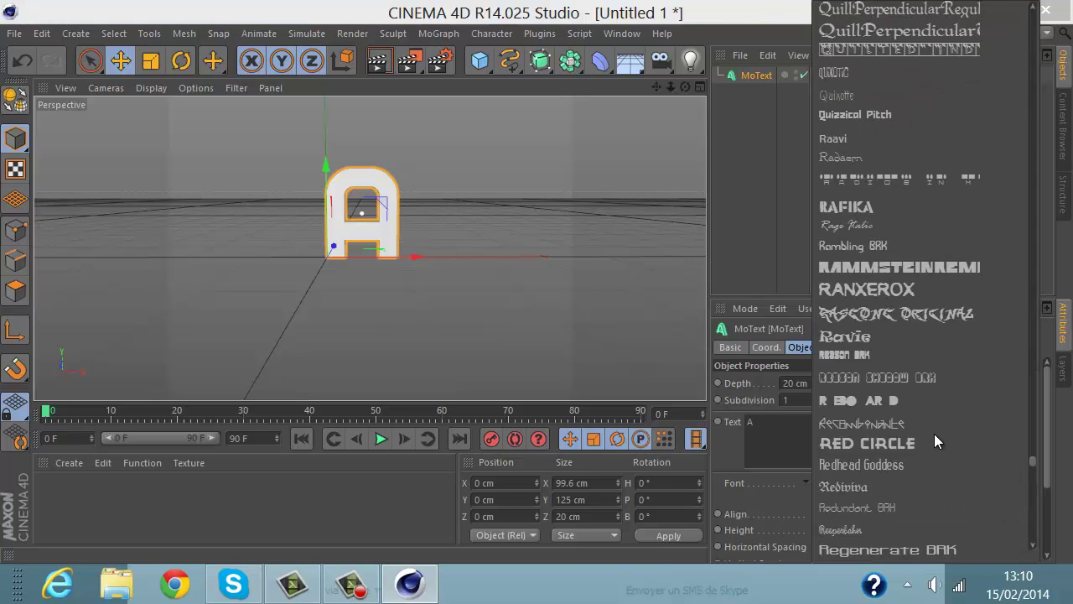
{"action": "scroll", "coordinate": [926, 419], "scroll_direction": "up", "scroll_amount": 5}
{"action": "left_click", "coordinate": [899, 109]}
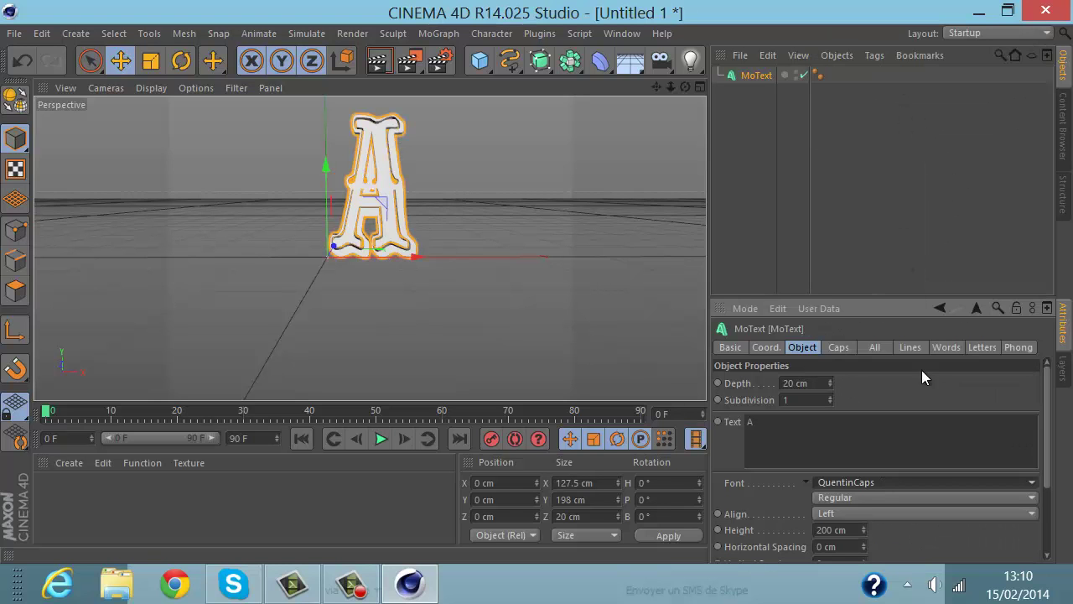
{"action": "left_click", "coordinate": [940, 477]}
{"action": "scroll", "coordinate": [941, 438], "scroll_direction": "up", "scroll_amount": 5}
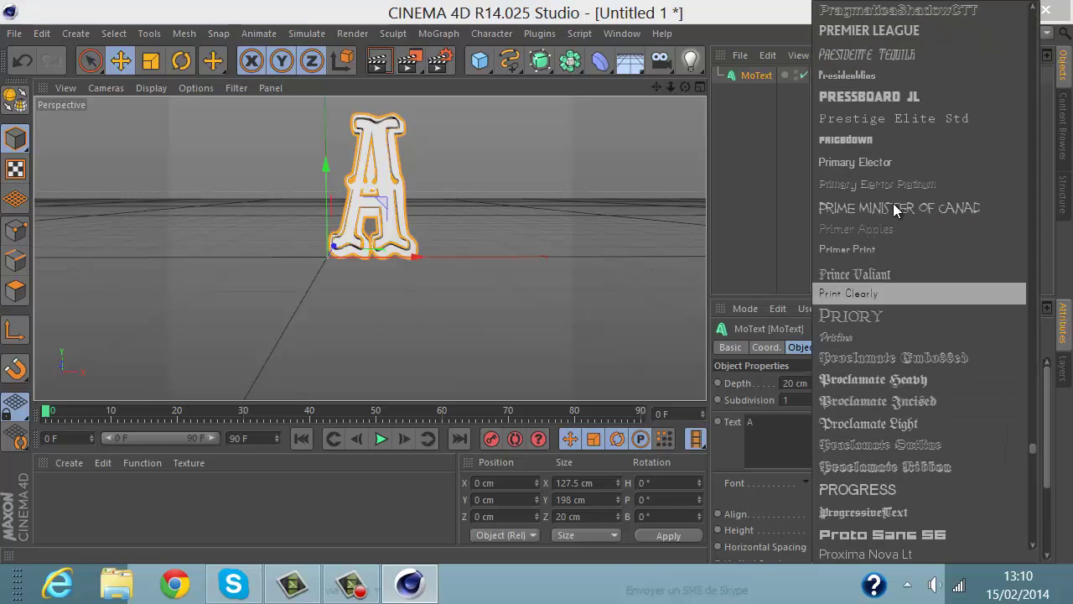
{"action": "left_click", "coordinate": [863, 138]}
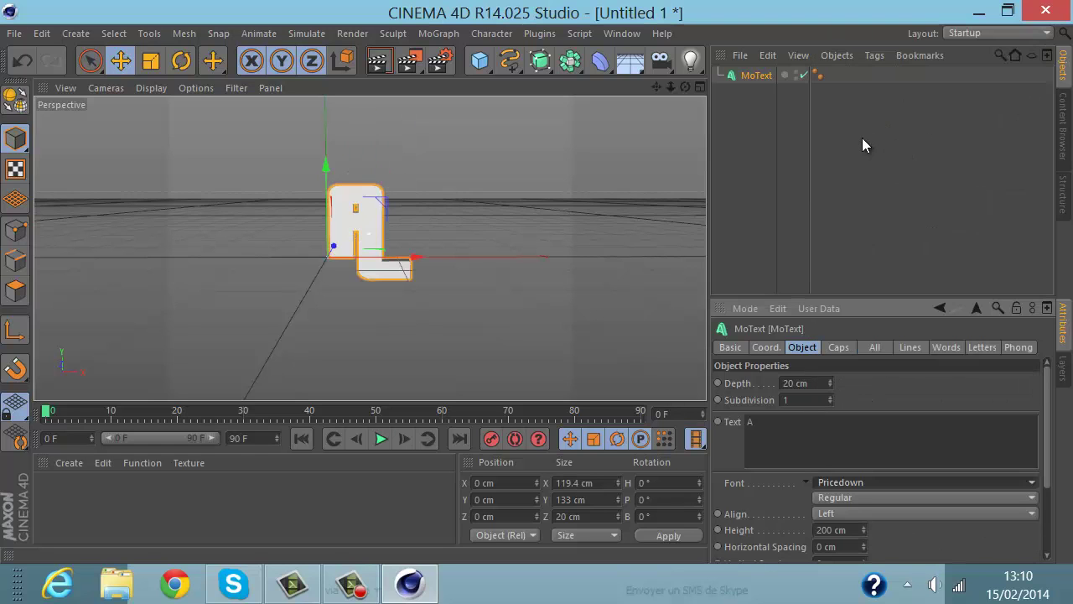
Step: Set the MoText font to Perfect Dark (BRK) and deselect the object
{"action": "left_click", "coordinate": [914, 480]}
{"action": "scroll", "coordinate": [902, 390], "scroll_direction": "up", "scroll_amount": 5}
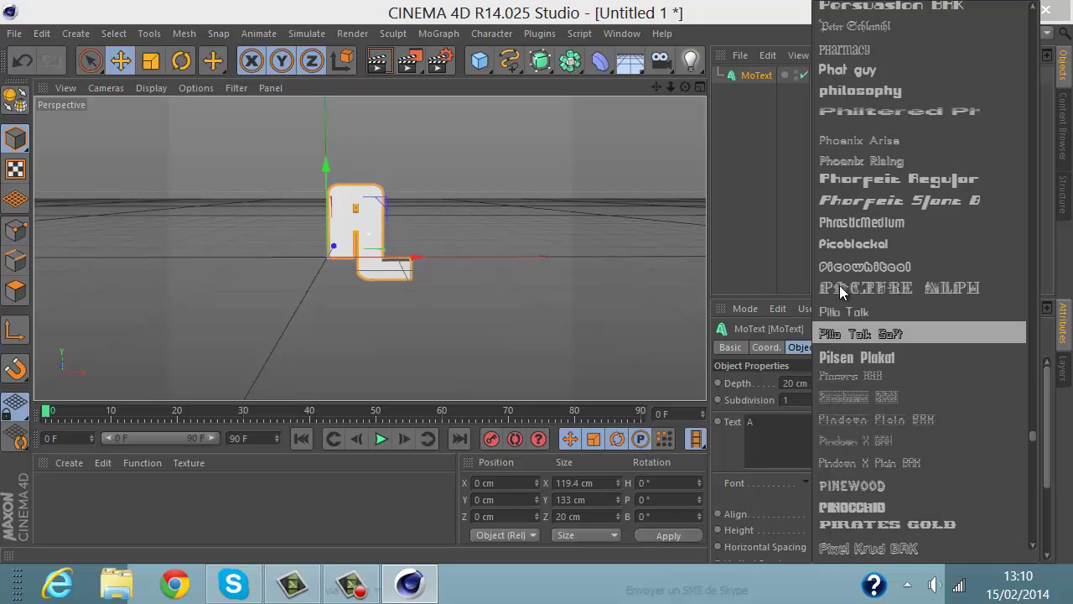
{"action": "scroll", "coordinate": [839, 283], "scroll_direction": "up", "scroll_amount": 3}
{"action": "left_click", "coordinate": [850, 109]}
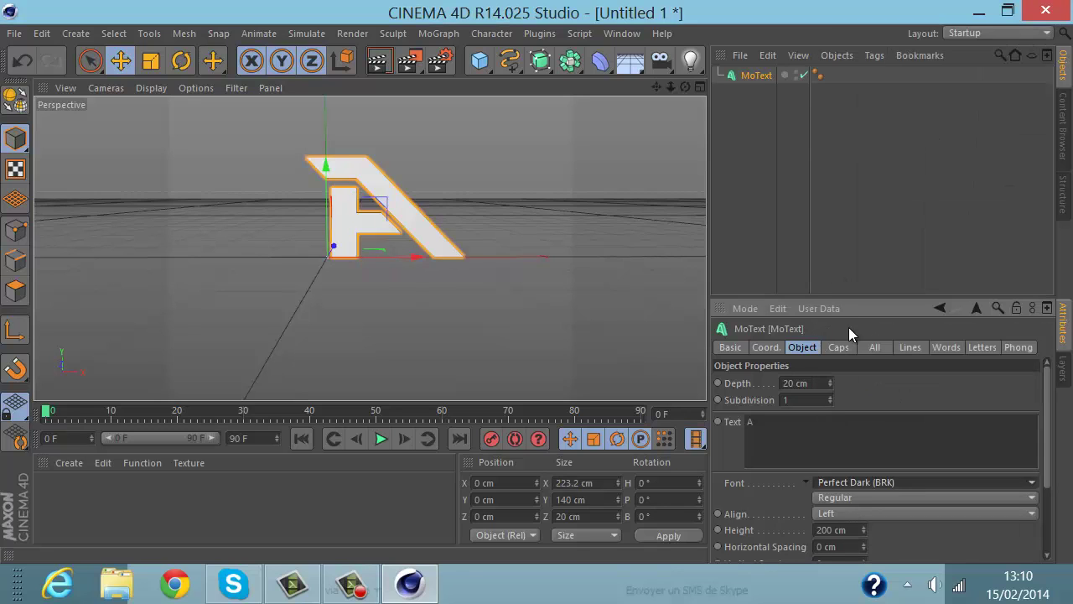
{"action": "left_click", "coordinate": [486, 319]}
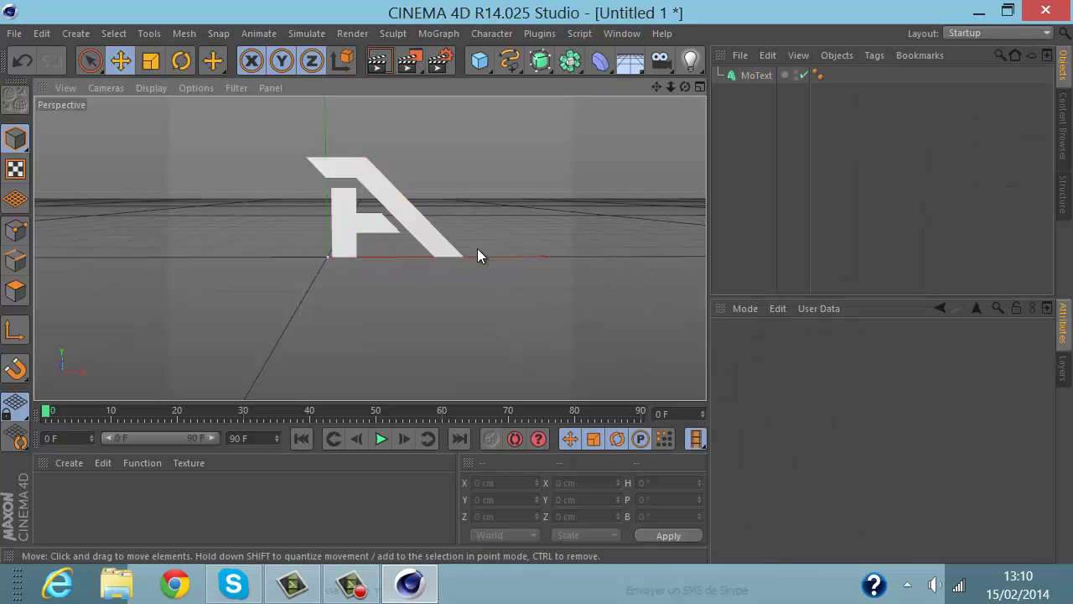
Step: Move the letter A about 18 cm in the negative direction along the X axis
{"action": "left_click", "coordinate": [426, 233]}
{"action": "left_click_drag", "start_coordinate": [411, 256], "coordinate": [401, 258]}
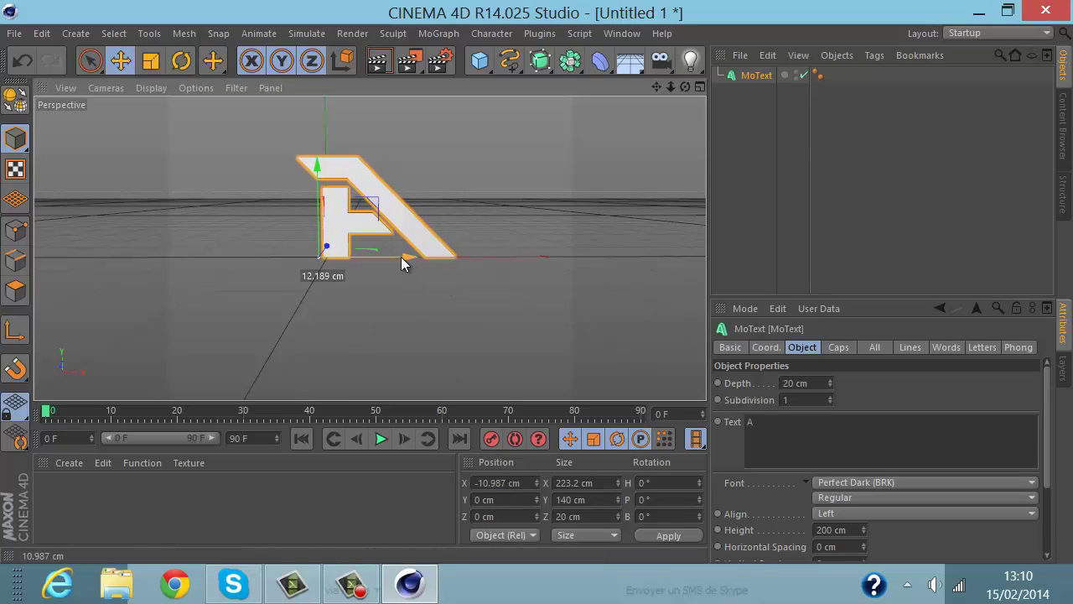
{"action": "left_click", "coordinate": [442, 337]}
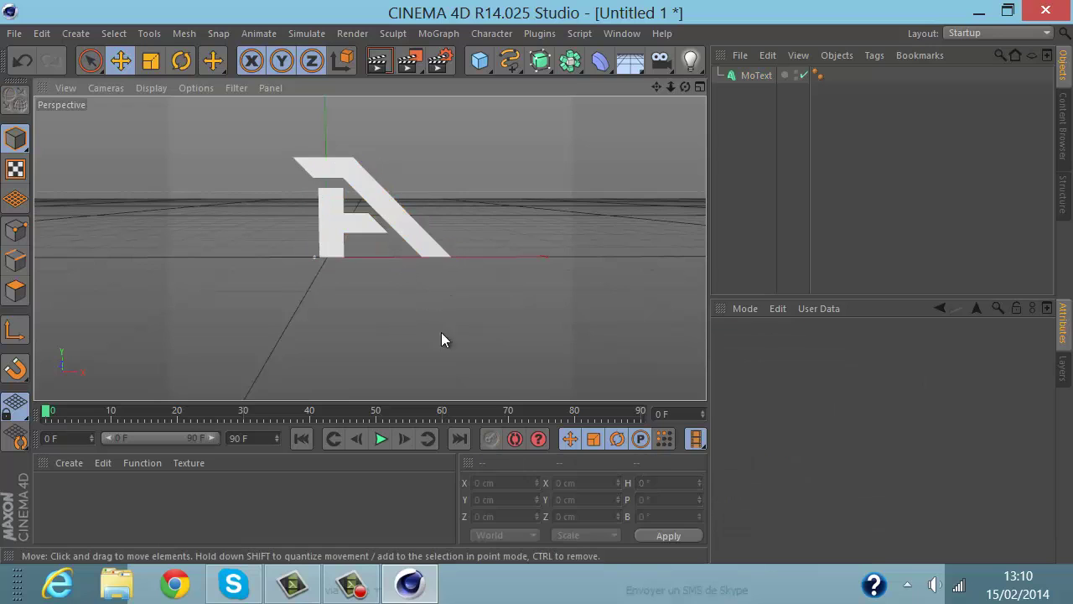
Step: Select the MoText object, switch to Chrome and open dafont.com
{"action": "left_click", "coordinate": [742, 75]}
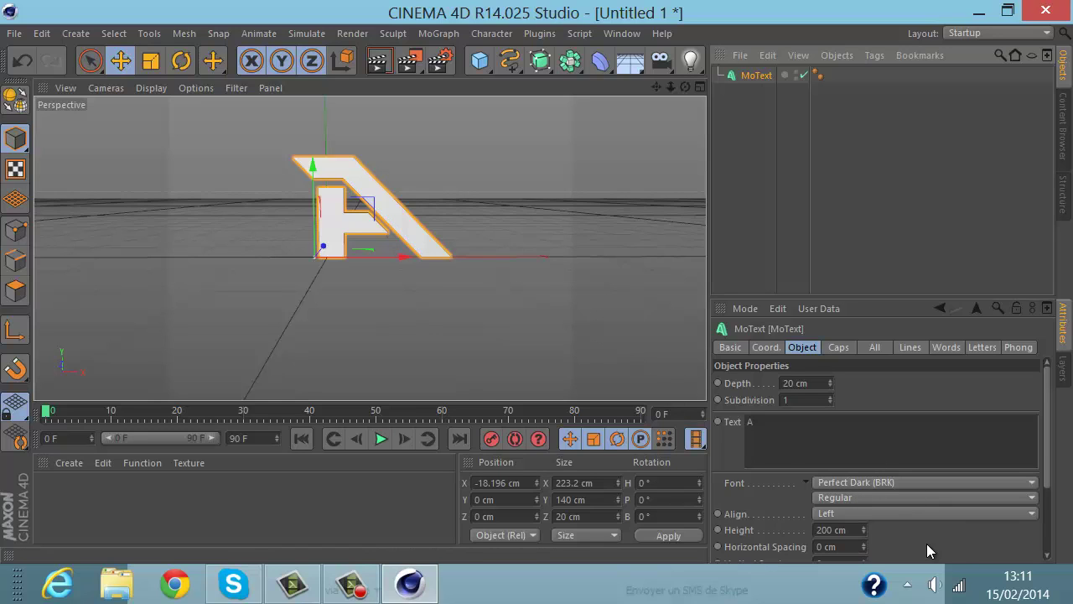
{"action": "left_click", "coordinate": [174, 584]}
{"action": "left_click", "coordinate": [335, 35]}
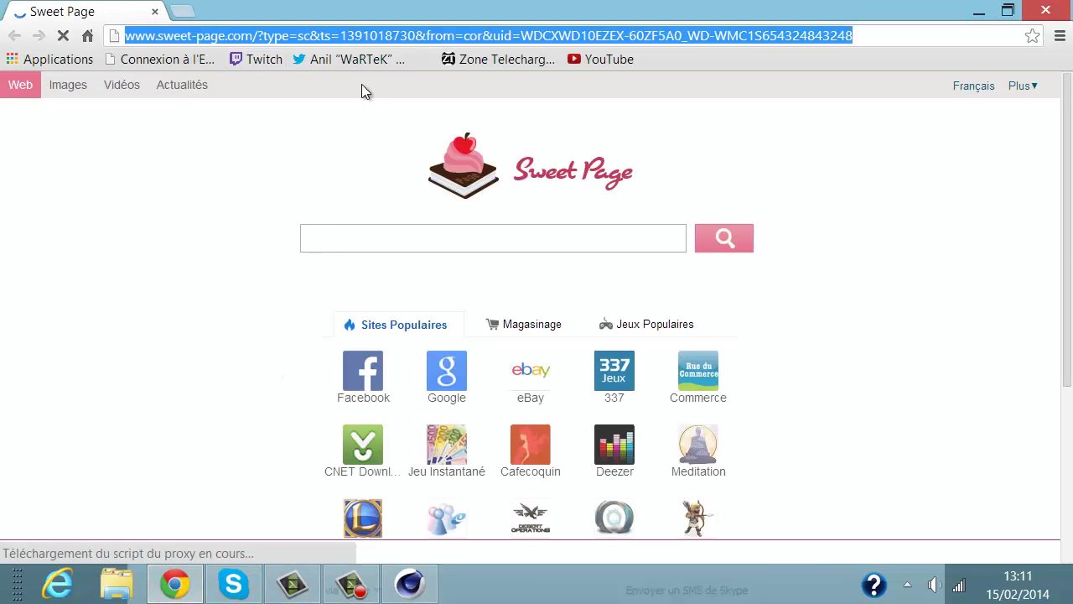
{"action": "type", "text": "dafont.com"}
{"action": "key", "text": "Return"}
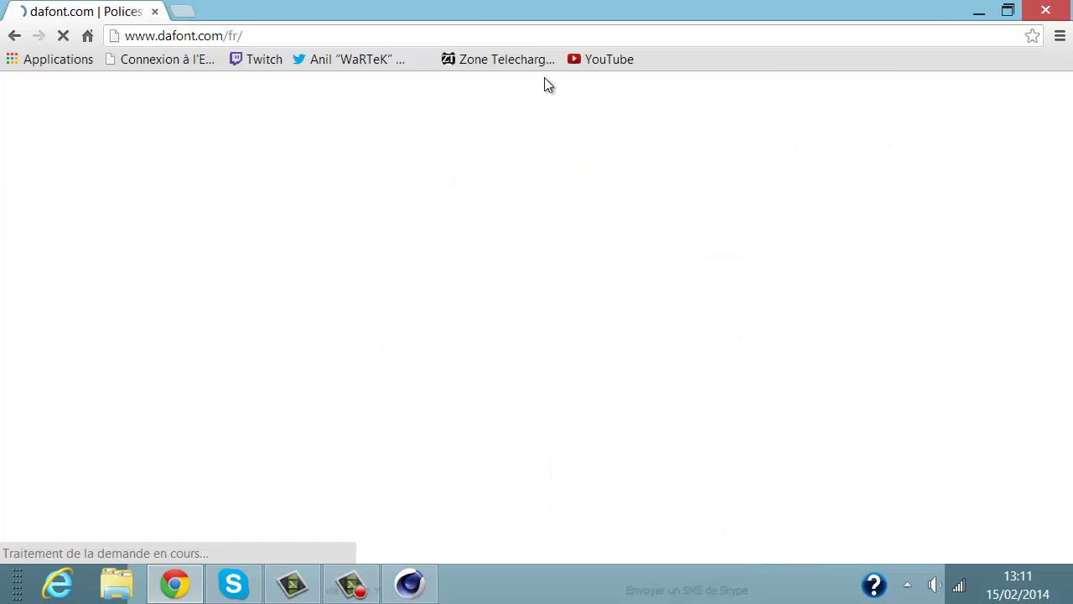
Step: Open the full list of newly added fonts from the dafont home page
{"action": "scroll", "coordinate": [381, 260], "scroll_direction": "down", "scroll_amount": 5}
{"action": "scroll", "coordinate": [260, 235], "scroll_direction": "up", "scroll_amount": 1}
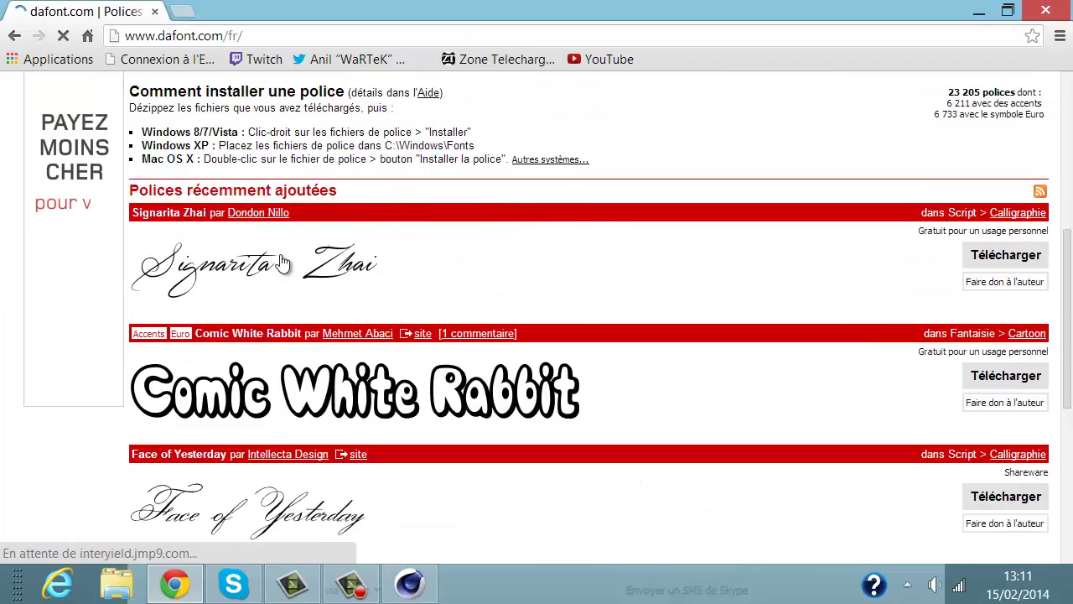
{"action": "scroll", "coordinate": [281, 256], "scroll_direction": "down", "scroll_amount": 3}
{"action": "scroll", "coordinate": [281, 256], "scroll_direction": "down", "scroll_amount": 1}
{"action": "left_click", "coordinate": [218, 244]}
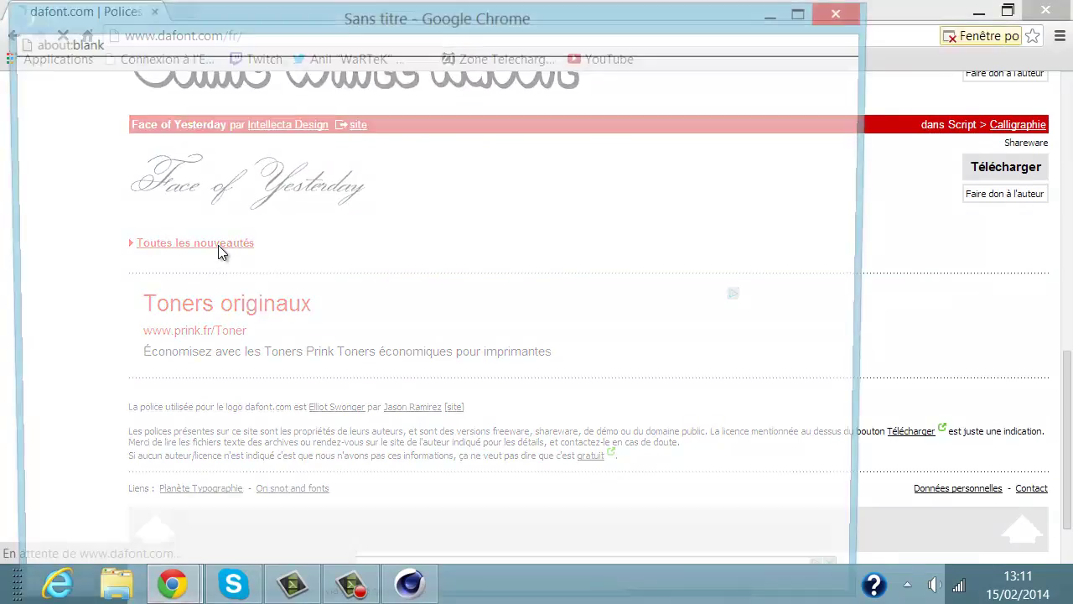
Step: Download the Fiker font from the first page of new fonts
{"action": "scroll", "coordinate": [537, 319], "scroll_direction": "down", "scroll_amount": 4}
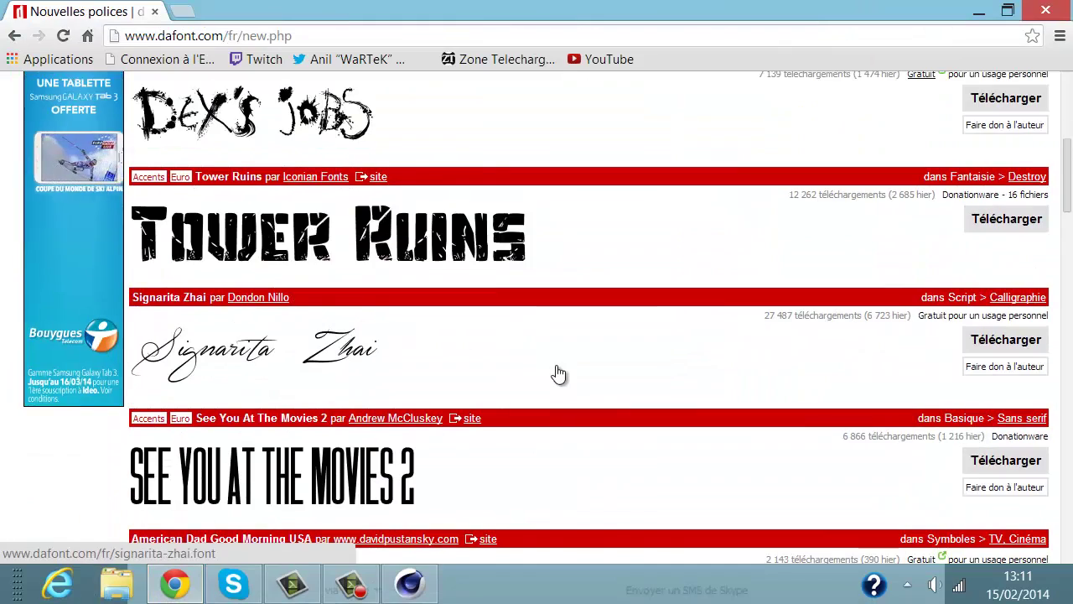
{"action": "scroll", "coordinate": [558, 369], "scroll_direction": "down", "scroll_amount": 2}
{"action": "scroll", "coordinate": [557, 372], "scroll_direction": "down", "scroll_amount": 10}
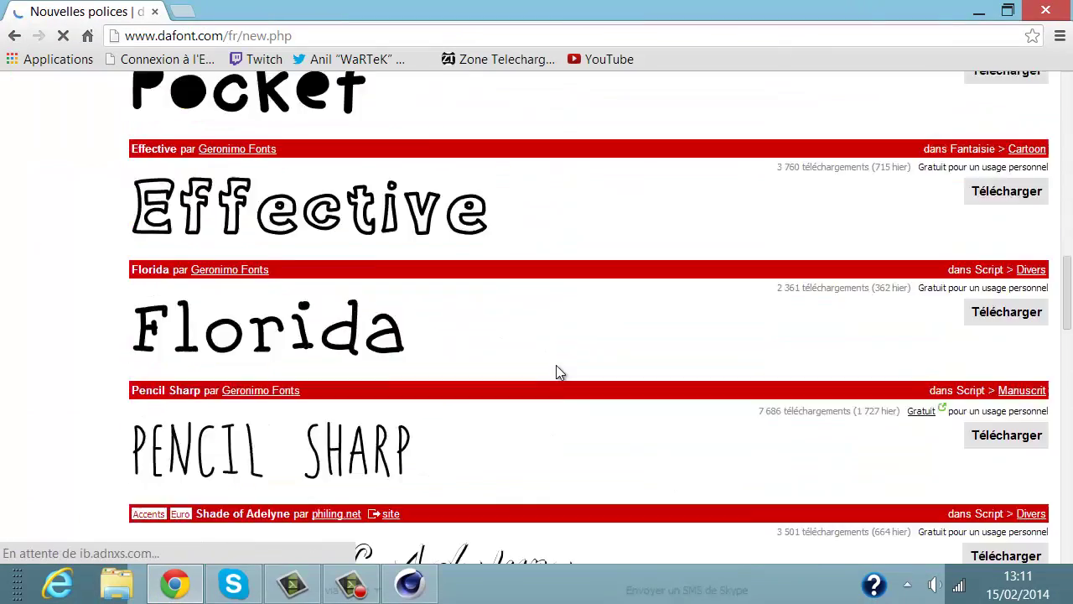
{"action": "scroll", "coordinate": [557, 372], "scroll_direction": "down", "scroll_amount": 8}
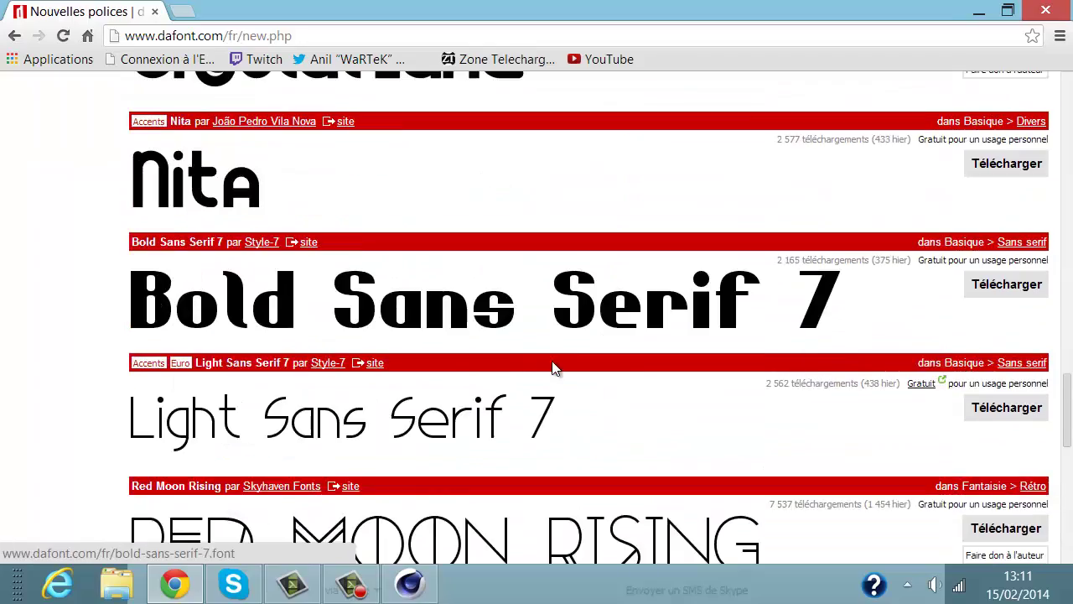
{"action": "scroll", "coordinate": [553, 366], "scroll_direction": "down", "scroll_amount": 5}
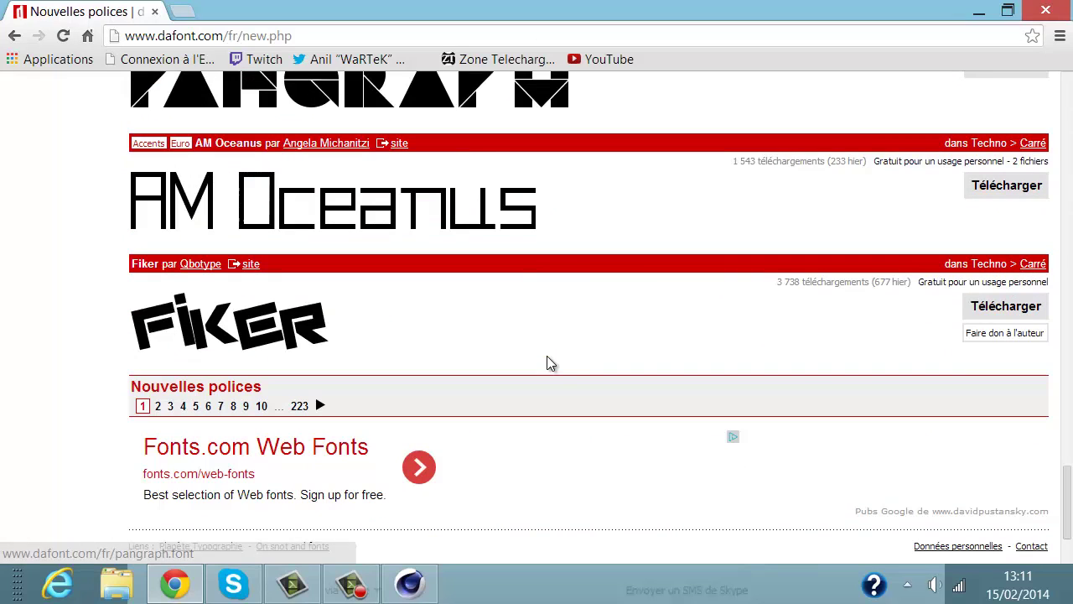
{"action": "left_click", "coordinate": [994, 306]}
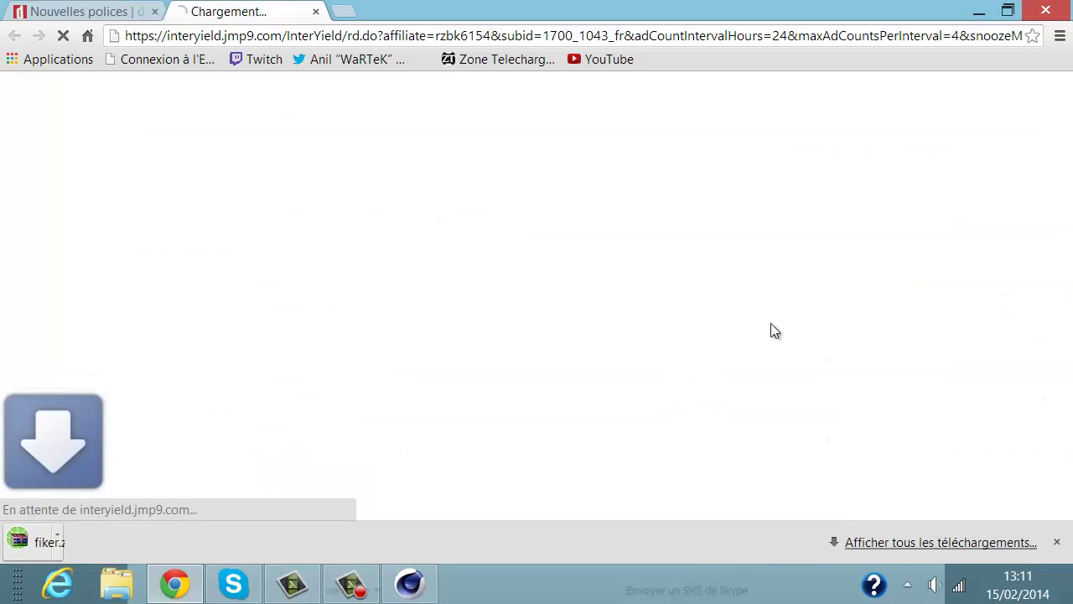
Step: Install the Fiker regular promo font from the downloaded fiker.zip, and close the font preview and the archive
{"action": "left_click", "coordinate": [121, 533]}
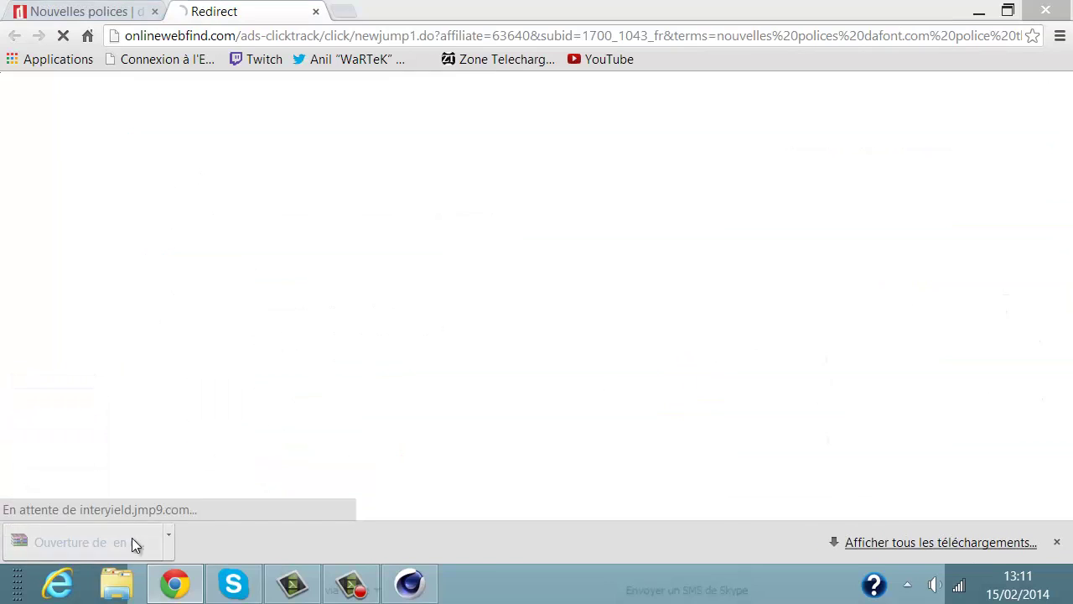
{"action": "double_click", "coordinate": [176, 285]}
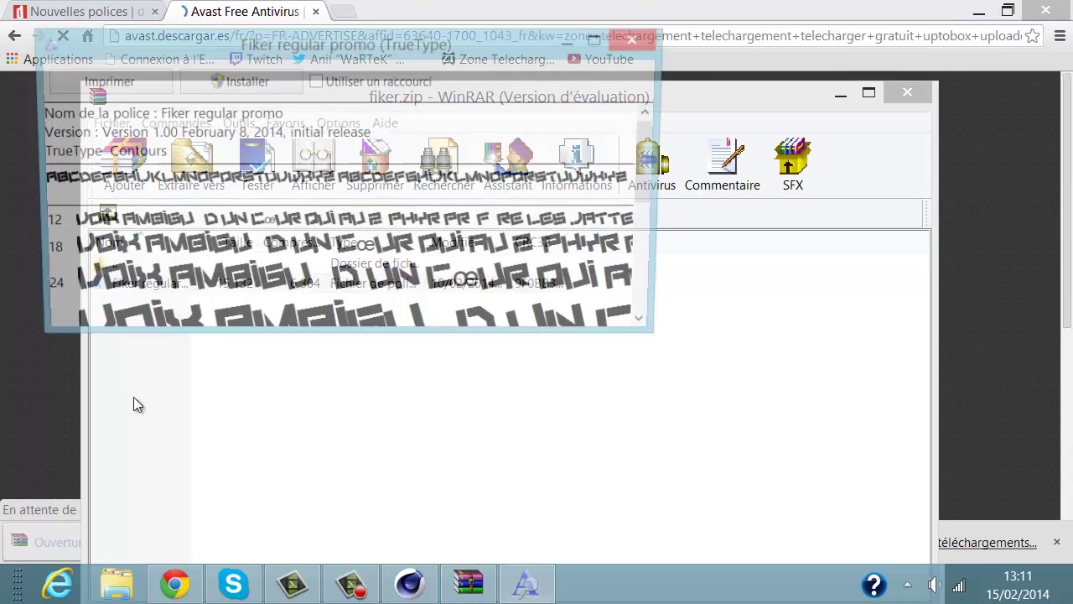
{"action": "left_click", "coordinate": [224, 84]}
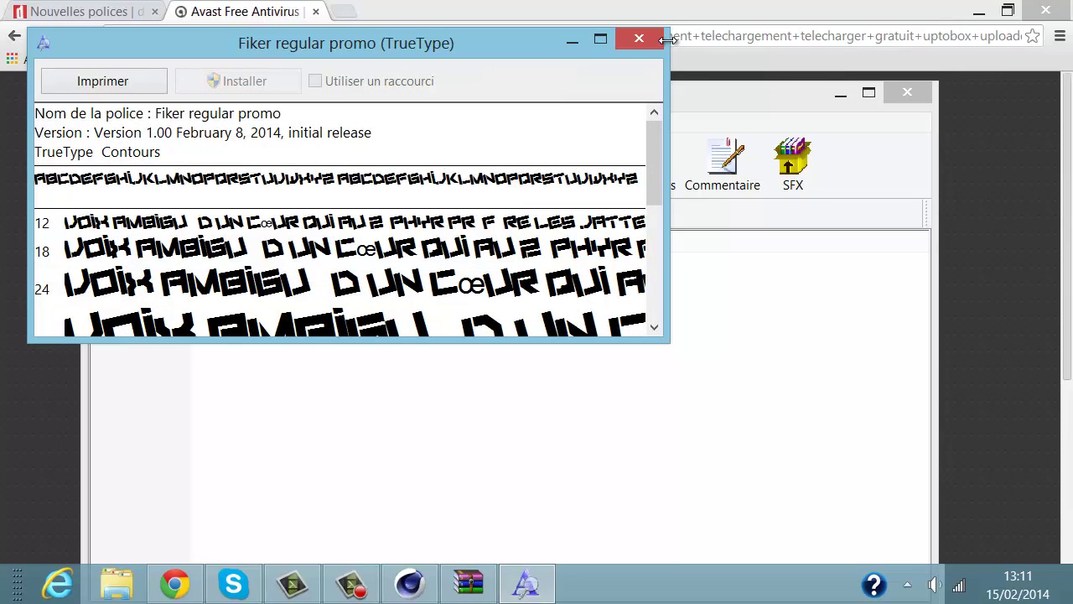
{"action": "left_click", "coordinate": [639, 39]}
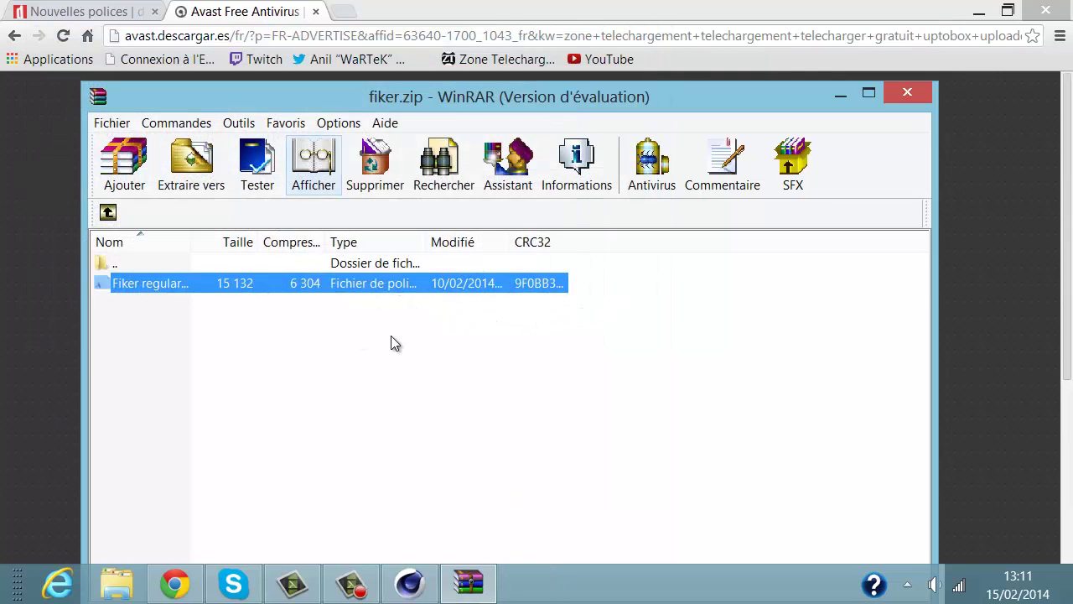
{"action": "left_click", "coordinate": [909, 94]}
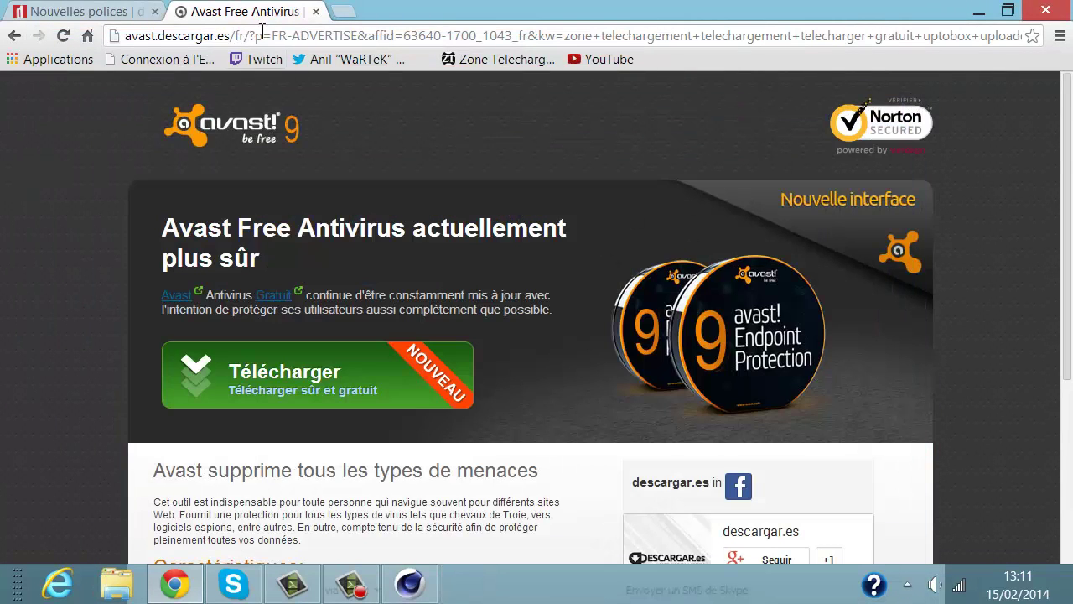
Step: Close the Avast advert and the dafont page to return to CINEMA 4D, and deselect the letter A
{"action": "left_click", "coordinate": [315, 12]}
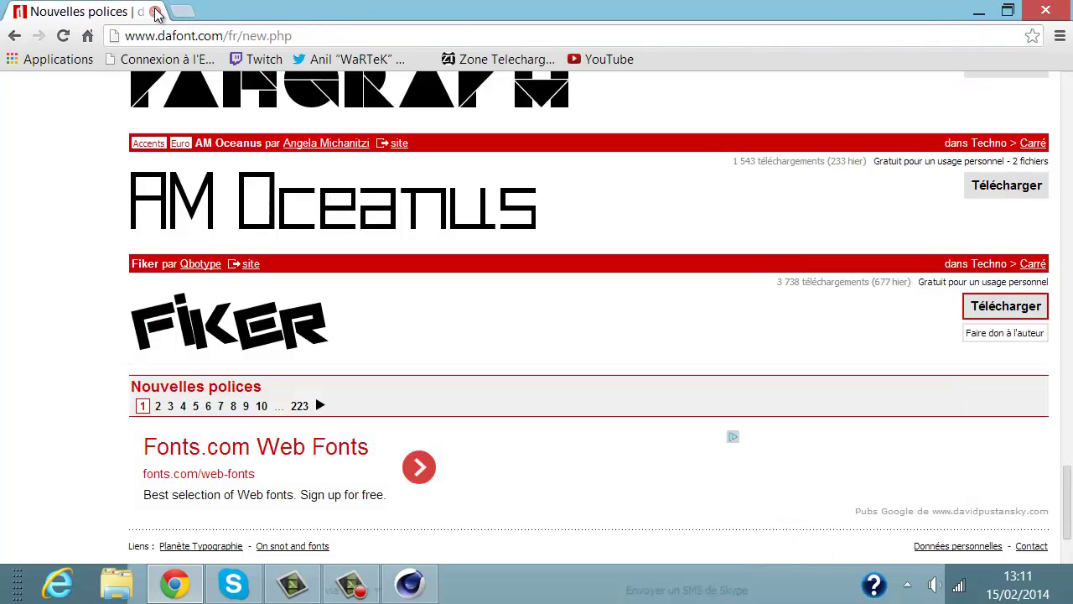
{"action": "left_click", "coordinate": [154, 11]}
{"action": "left_click", "coordinate": [510, 221]}
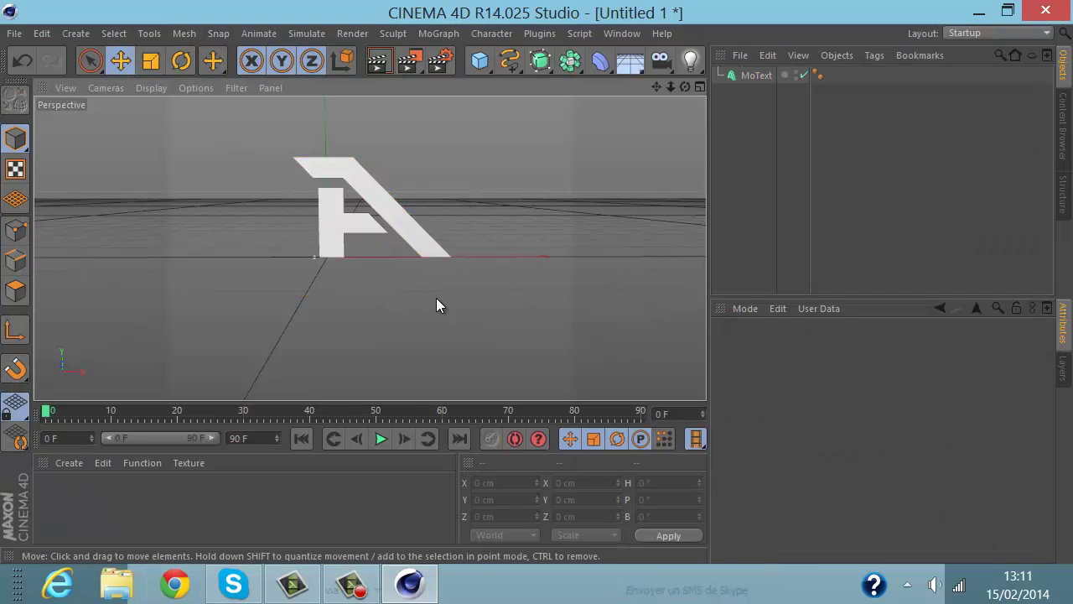
Step: Merge the file Lightroom + Textures.c4d from the PACK GFX folder into the scene and dismiss the missing-plugin warning
{"action": "left_click", "coordinate": [8, 12]}
{"action": "left_click", "coordinate": [42, 11]}
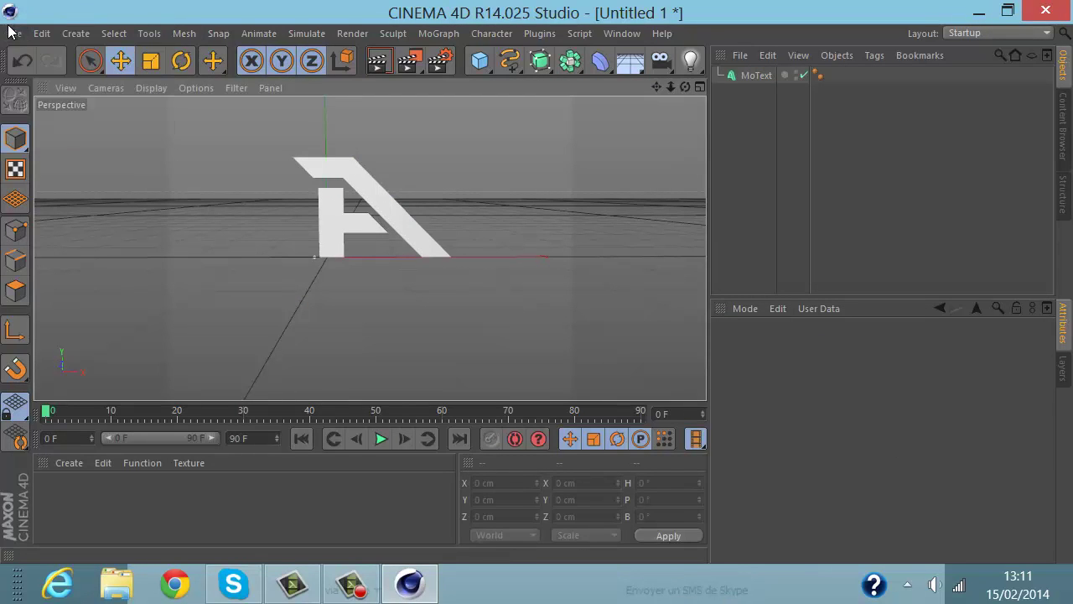
{"action": "left_click", "coordinate": [15, 33]}
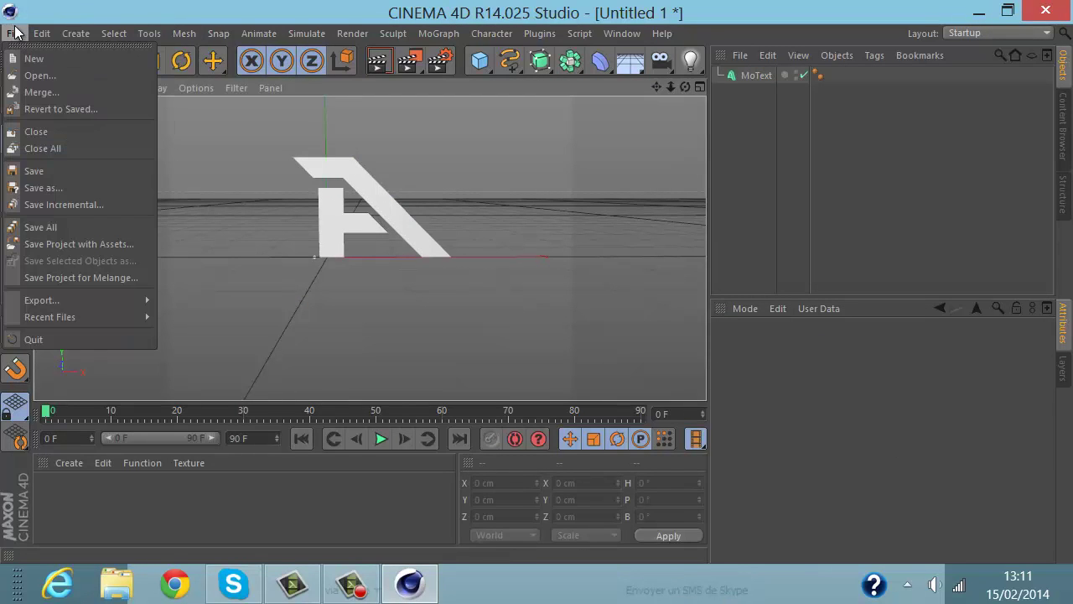
{"action": "left_click", "coordinate": [53, 91]}
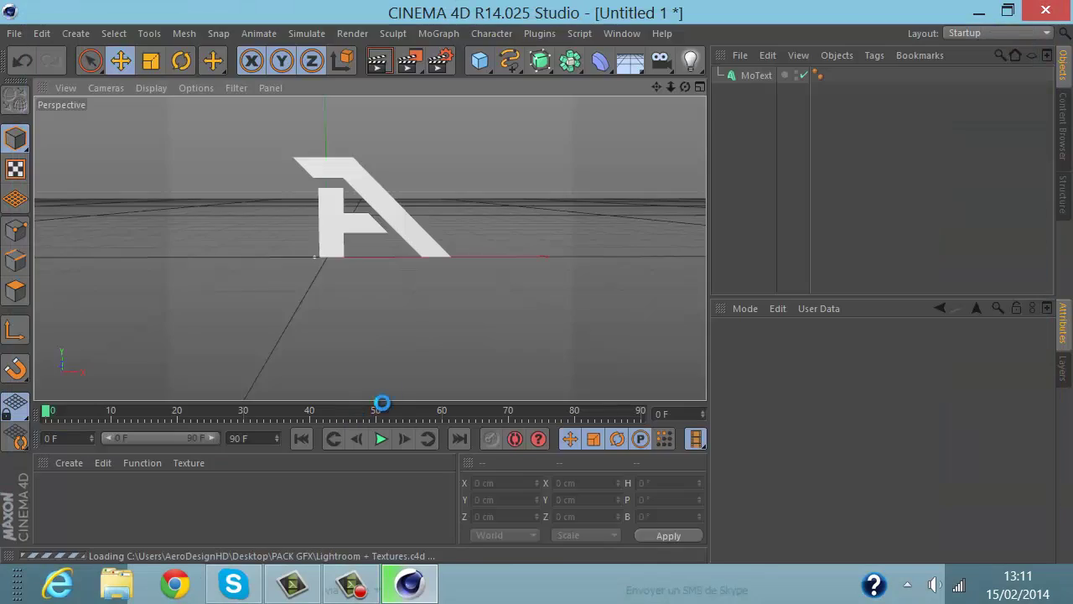
{"action": "left_click", "coordinate": [654, 381]}
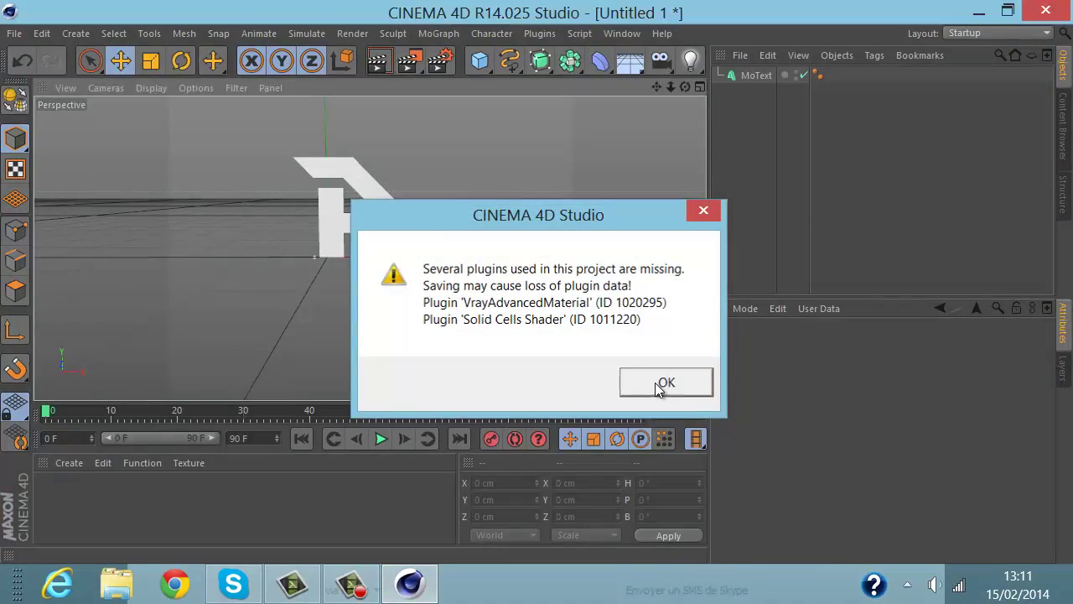
Step: Look through the materials imported with the light room file
{"action": "scroll", "coordinate": [343, 499], "scroll_direction": "down", "scroll_amount": 5}
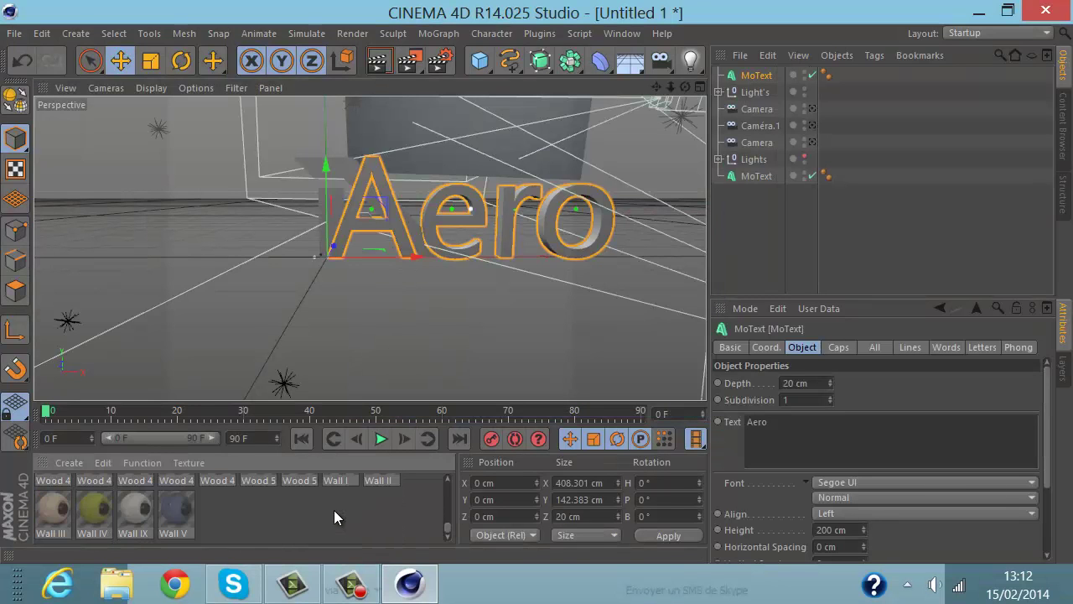
{"action": "scroll", "coordinate": [334, 513], "scroll_direction": "up", "scroll_amount": 2}
{"action": "scroll", "coordinate": [344, 524], "scroll_direction": "up", "scroll_amount": 2}
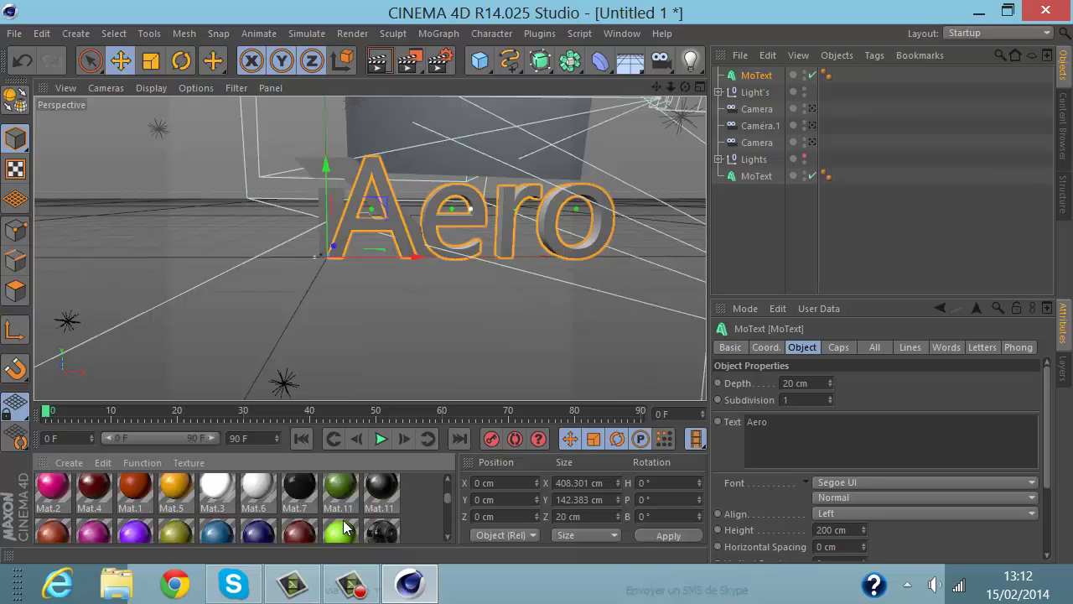
{"action": "scroll", "coordinate": [342, 521], "scroll_direction": "down", "scroll_amount": 3}
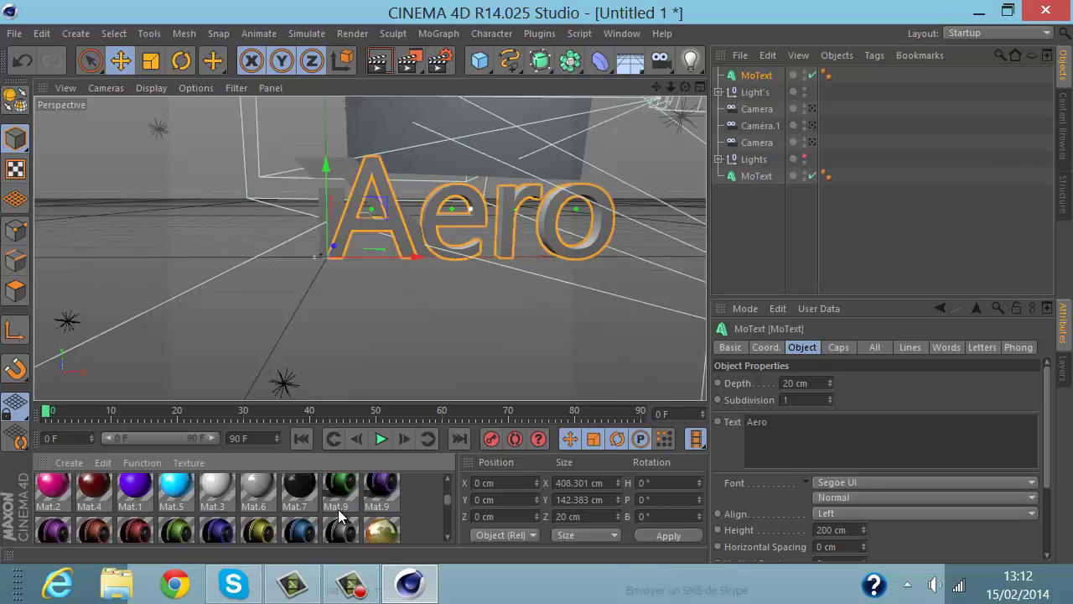
{"action": "scroll", "coordinate": [352, 495], "scroll_direction": "down", "scroll_amount": 3}
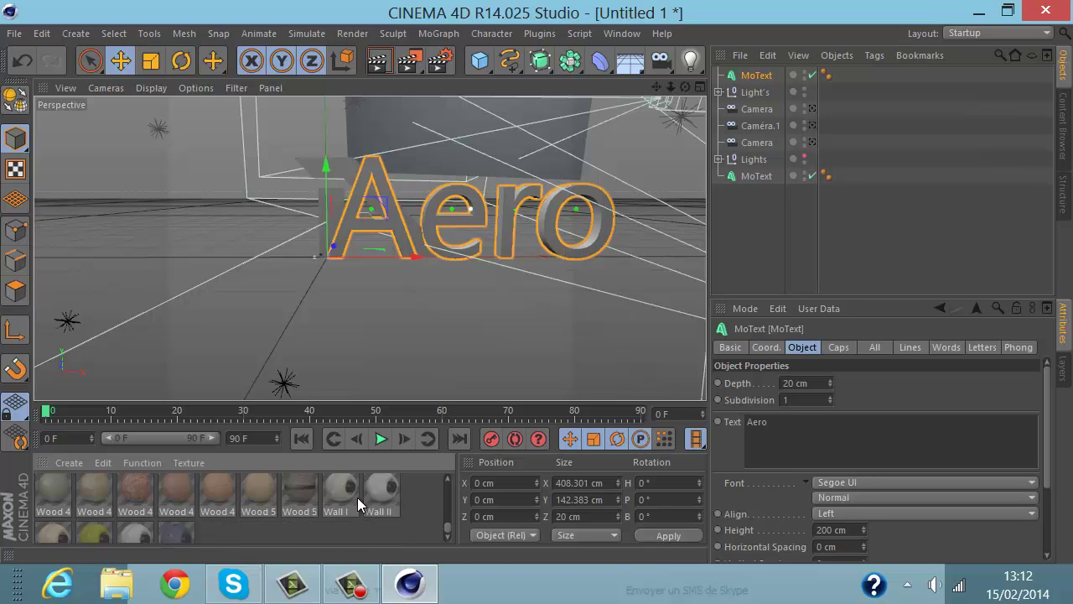
{"action": "scroll", "coordinate": [350, 492], "scroll_direction": "up", "scroll_amount": 5}
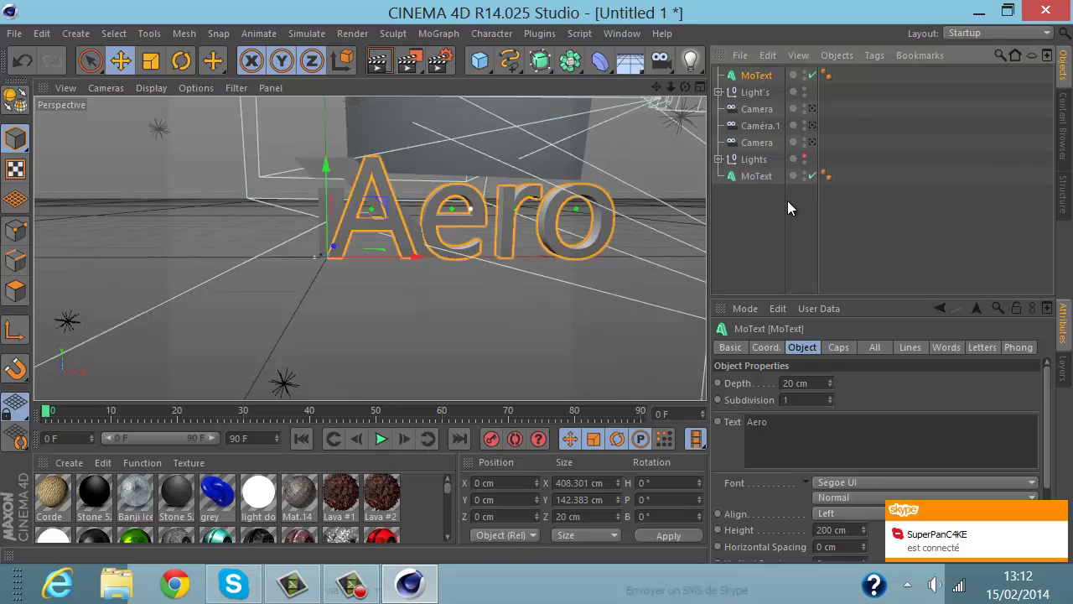
Step: Delete the imported Aero text object and set the depth of the letter A to 60 cm
{"action": "key", "text": "Delete"}
{"action": "left_click", "coordinate": [394, 205]}
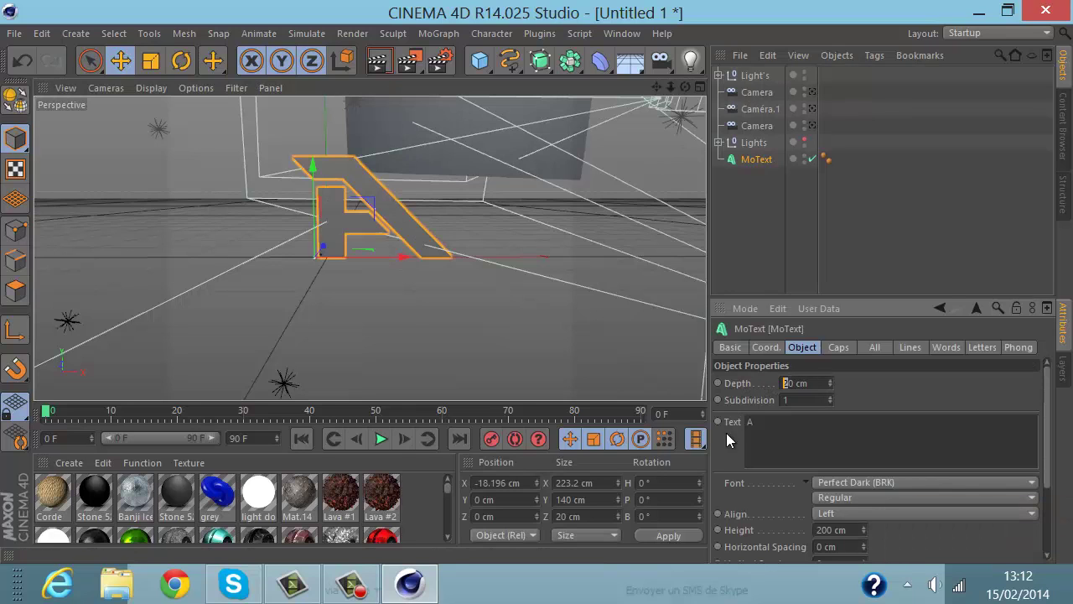
{"action": "type", "text": "6"}
{"action": "key", "text": "Return"}
Step: Set both the start and end caps of the letter A to Fillet Cap
{"action": "left_click", "coordinate": [839, 347]}
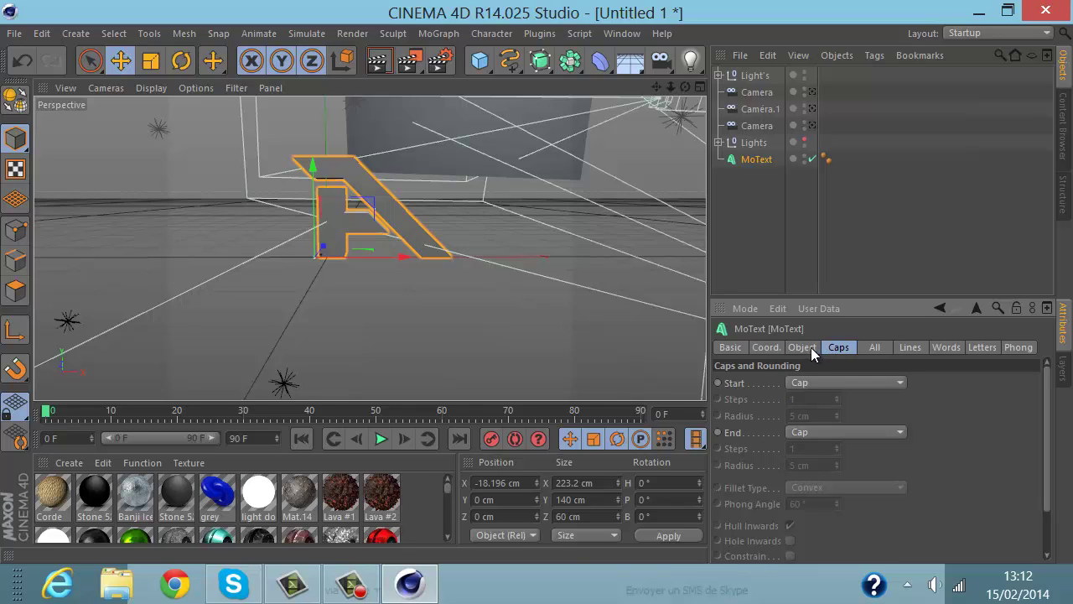
{"action": "left_click", "coordinate": [814, 382]}
{"action": "left_click", "coordinate": [831, 450]}
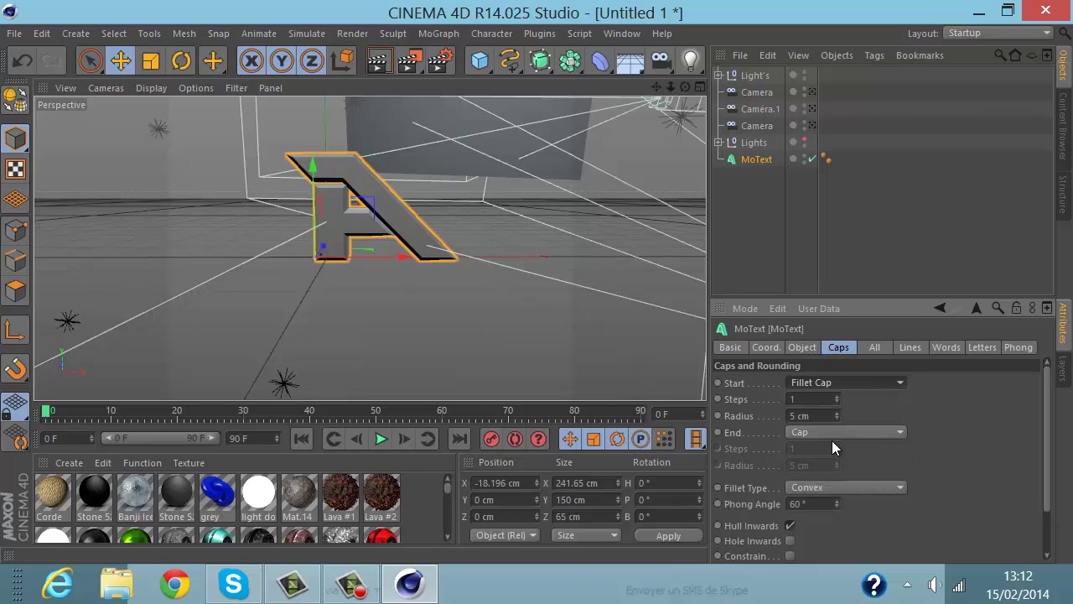
{"action": "left_click", "coordinate": [831, 433]}
{"action": "left_click", "coordinate": [831, 499]}
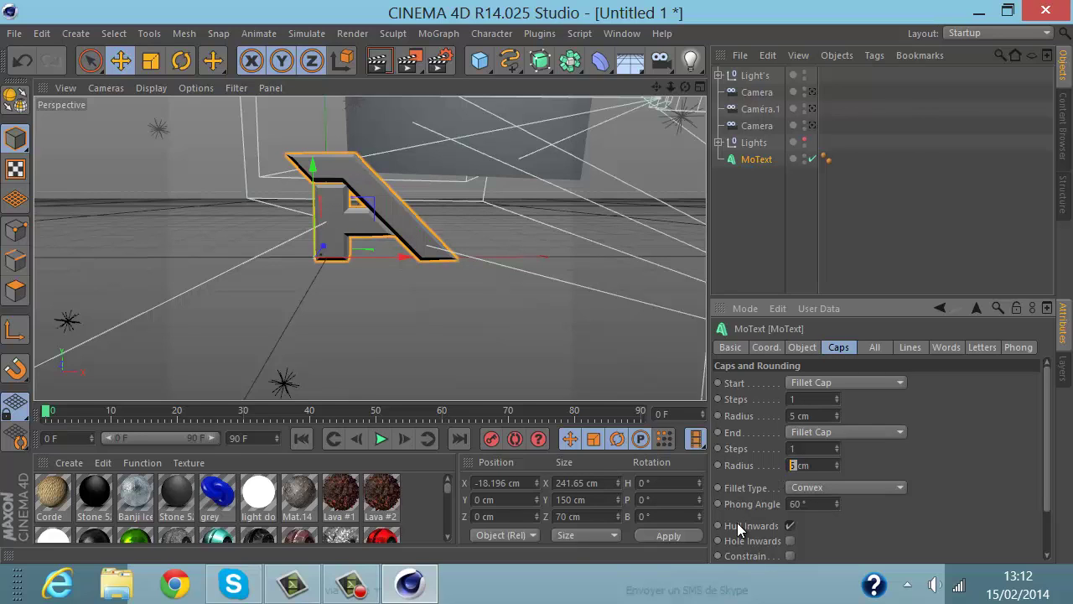
Step: Set the fillet radius to 1 cm for both the end and start caps of the letter A
{"action": "type", "text": "1"}
{"action": "key", "text": "Return"}
{"action": "left_click", "coordinate": [791, 416]}
{"action": "type", "text": "1"}
{"action": "key", "text": "Return"}
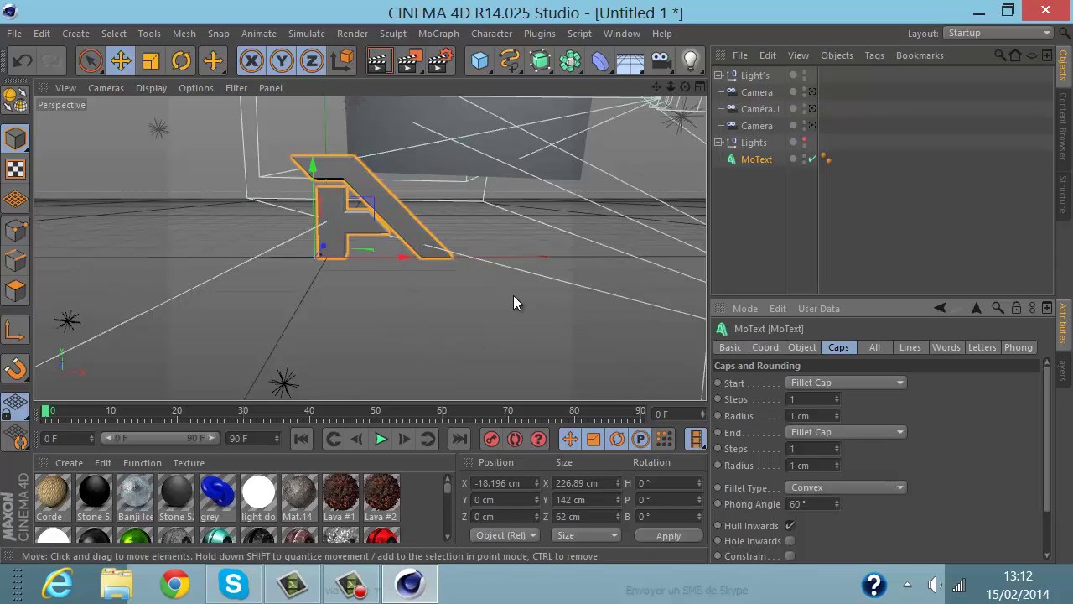
Step: Find the cracked stone material among the imported materials and apply it to the letter A
{"action": "scroll", "coordinate": [263, 494], "scroll_direction": "down", "scroll_amount": 3}
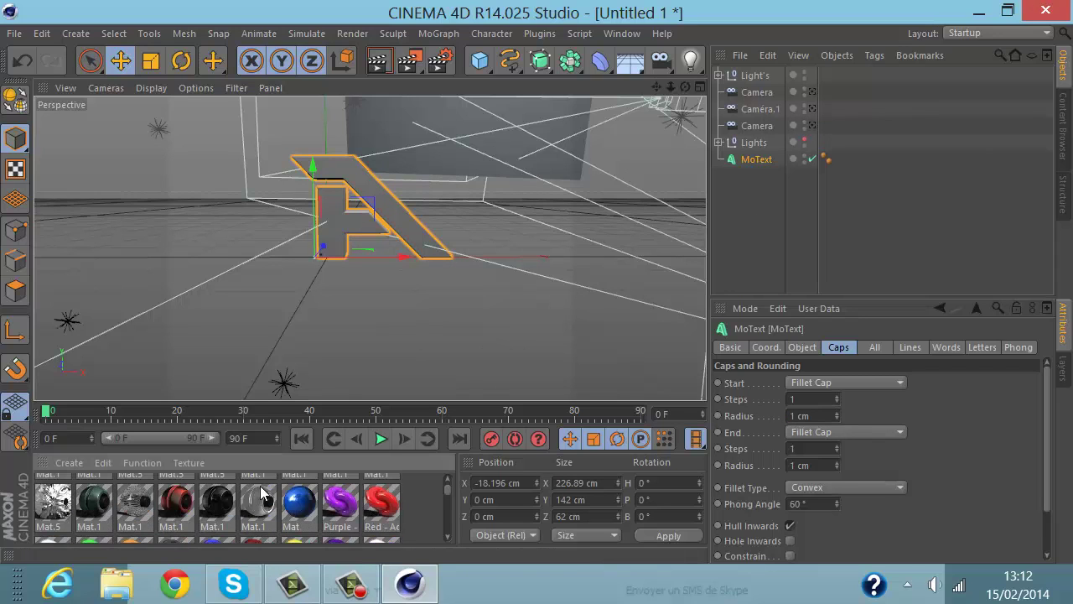
{"action": "scroll", "coordinate": [290, 512], "scroll_direction": "down", "scroll_amount": 3}
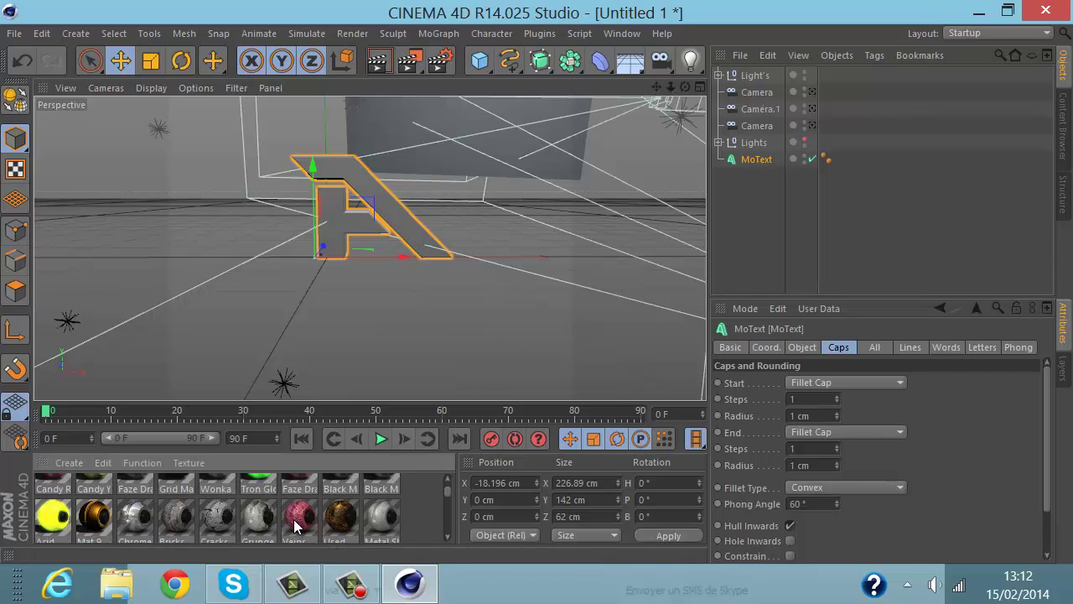
{"action": "scroll", "coordinate": [294, 526], "scroll_direction": "down", "scroll_amount": 5}
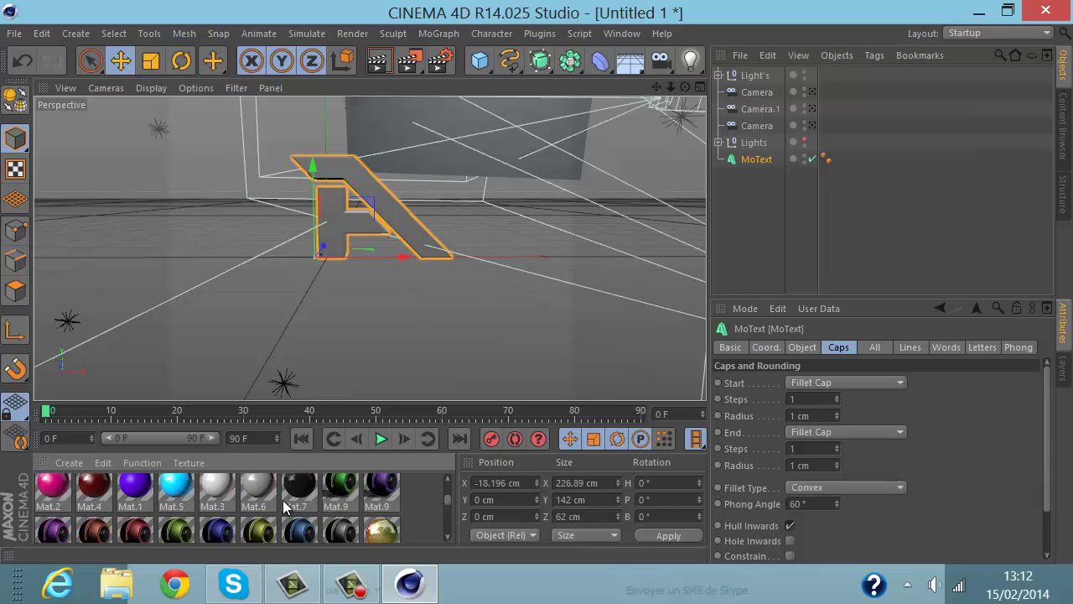
{"action": "scroll", "coordinate": [281, 497], "scroll_direction": "down", "scroll_amount": 5}
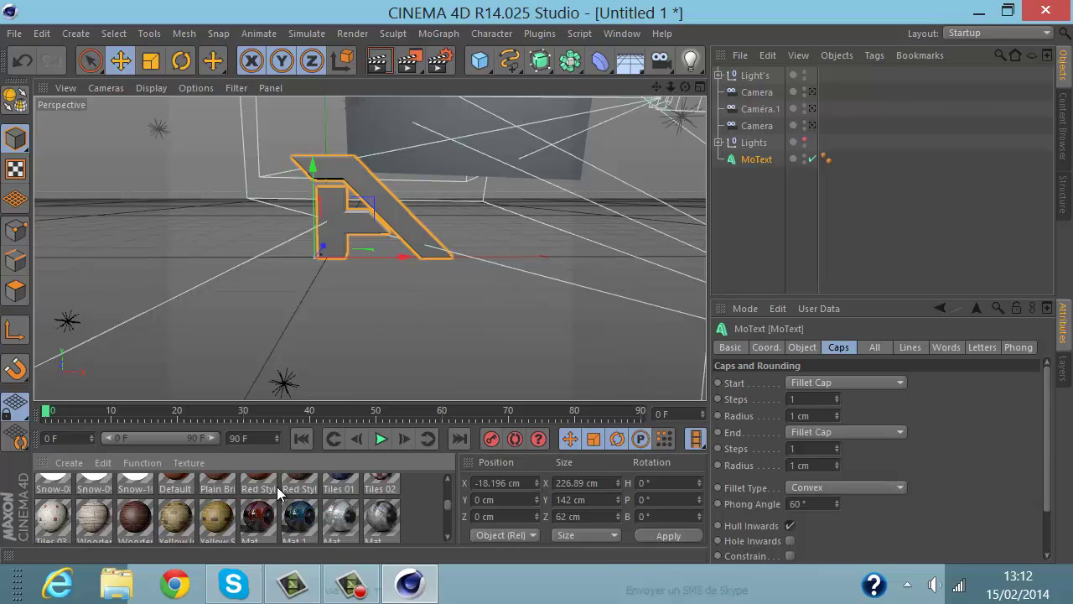
{"action": "scroll", "coordinate": [277, 486], "scroll_direction": "down", "scroll_amount": 5}
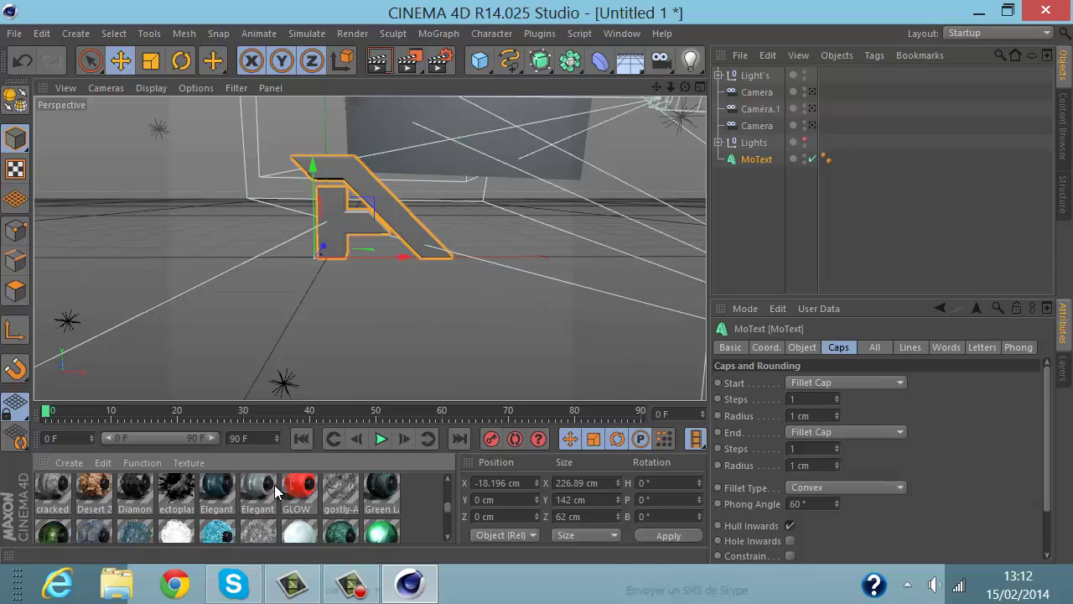
{"action": "left_click", "coordinate": [449, 479]}
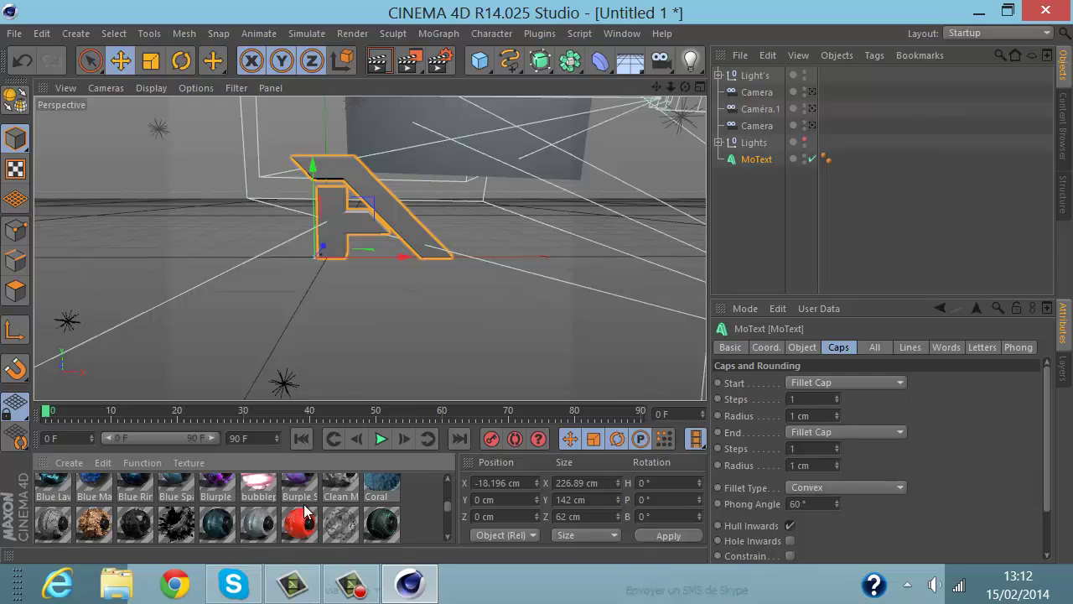
{"action": "left_click", "coordinate": [445, 477]}
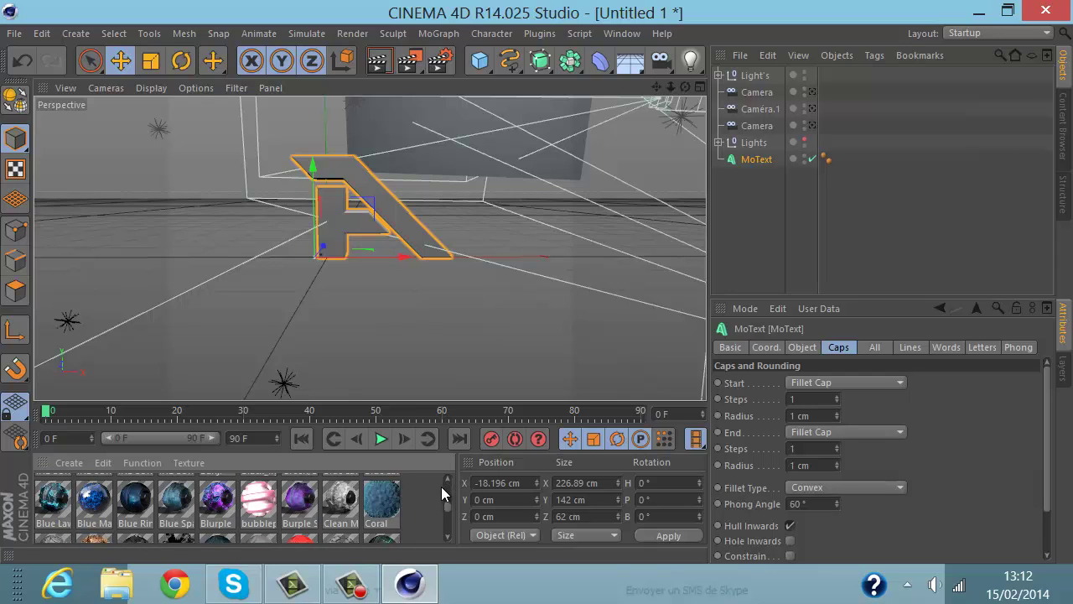
{"action": "left_click", "coordinate": [448, 537]}
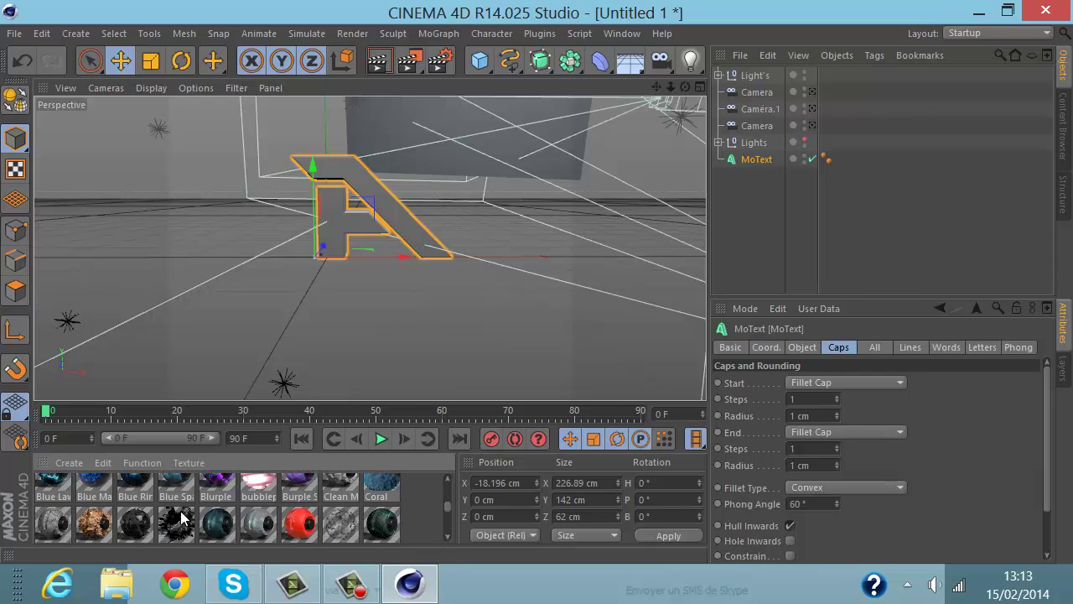
{"action": "left_click_drag", "start_coordinate": [379, 256], "coordinate": [391, 205]}
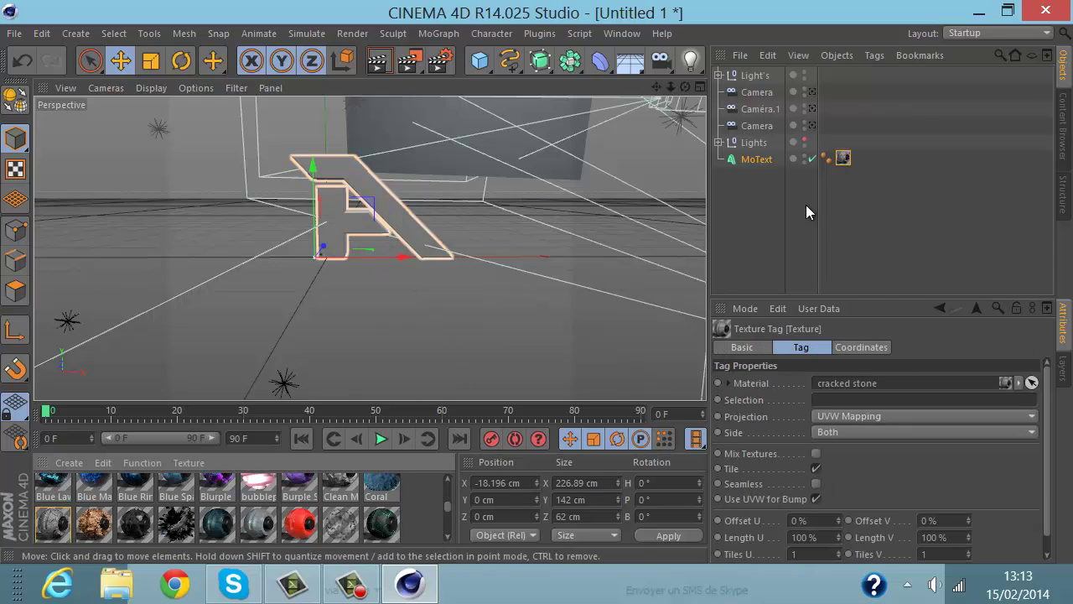
Step: Render the perspective view to preview the cracked stone material on the letter A
{"action": "left_click", "coordinate": [487, 233]}
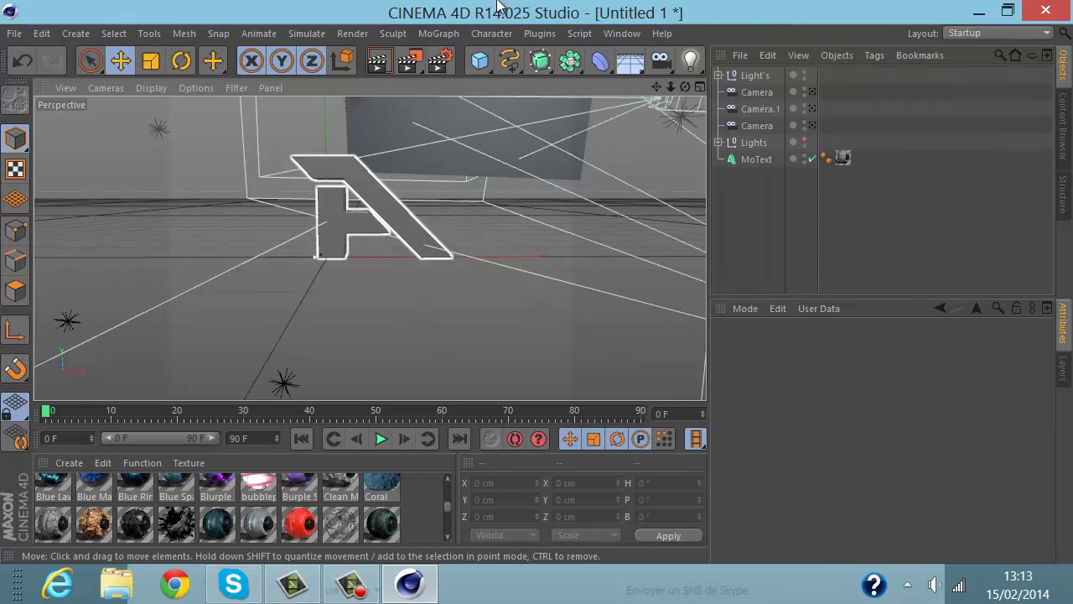
{"action": "left_click", "coordinate": [382, 69]}
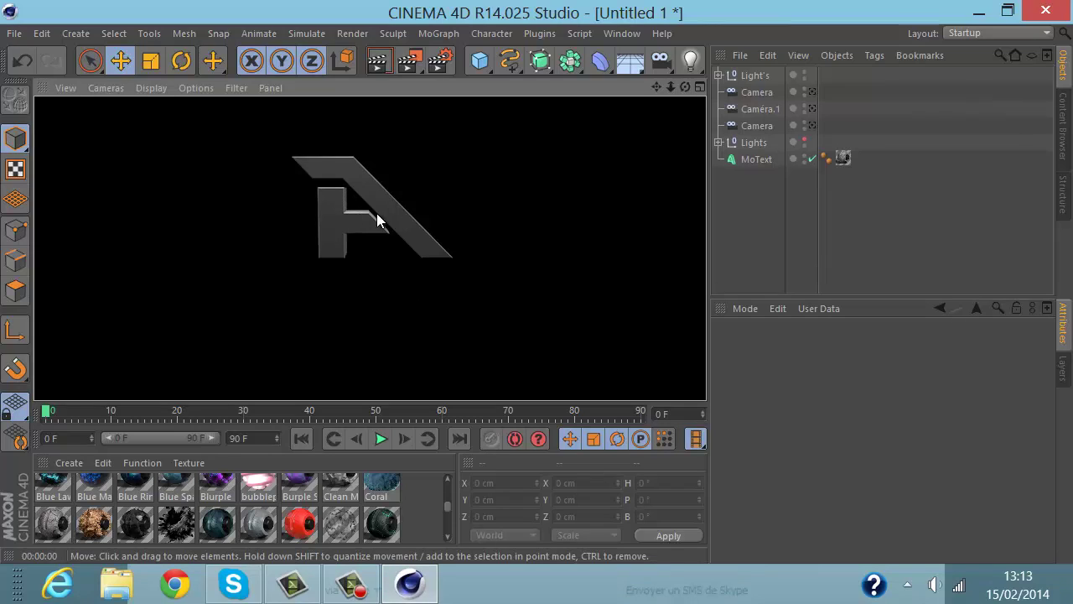
{"action": "left_click", "coordinate": [400, 256]}
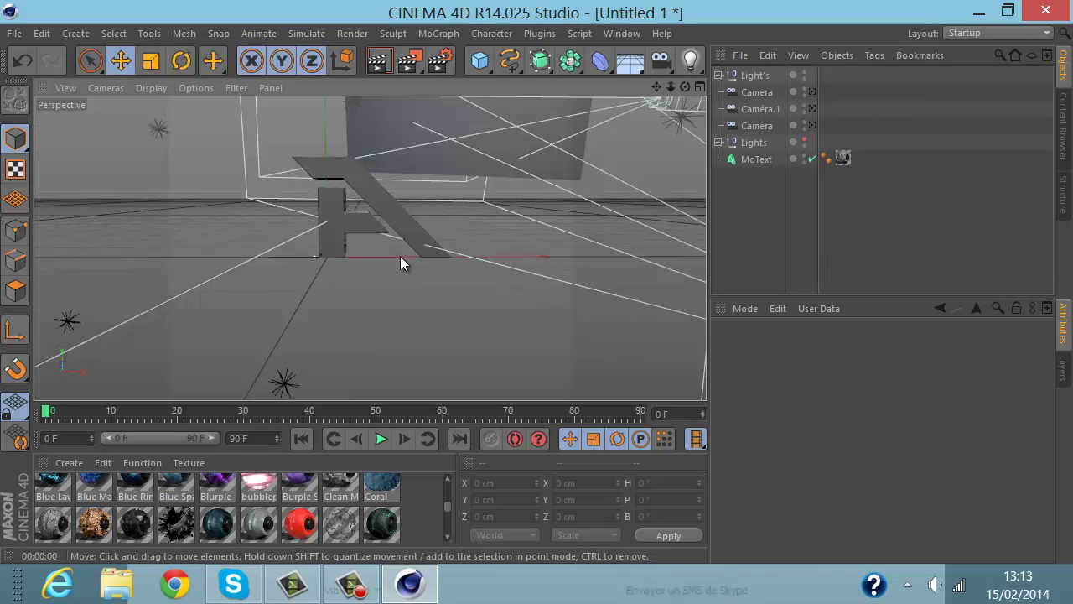
Step: Set the cracked stone texture's projection to Cubic and preview the letter A with a render
{"action": "left_click", "coordinate": [842, 159]}
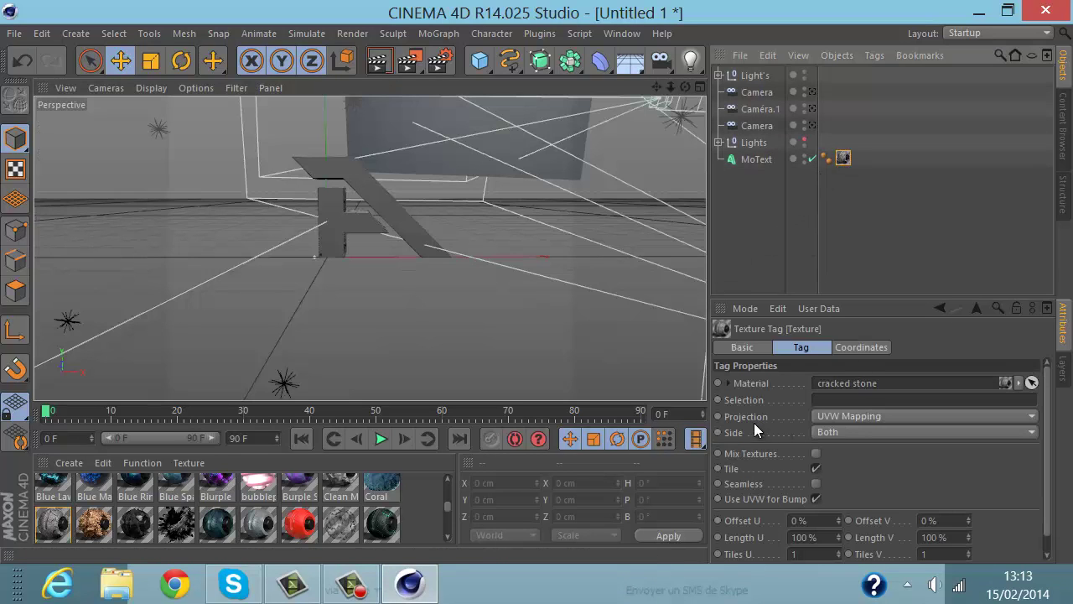
{"action": "left_click", "coordinate": [866, 415]}
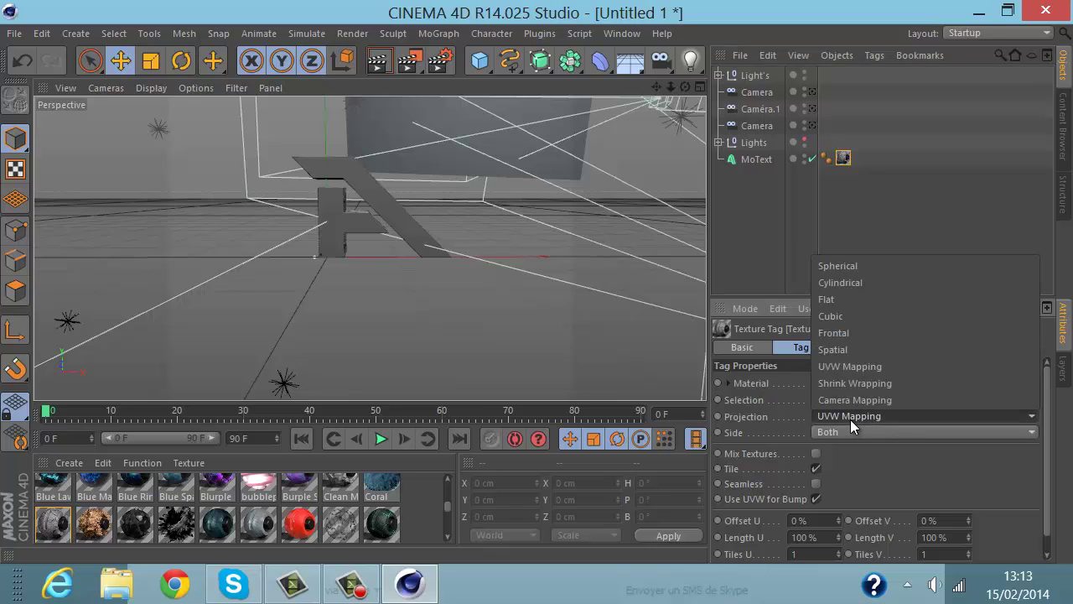
{"action": "left_click", "coordinate": [841, 317]}
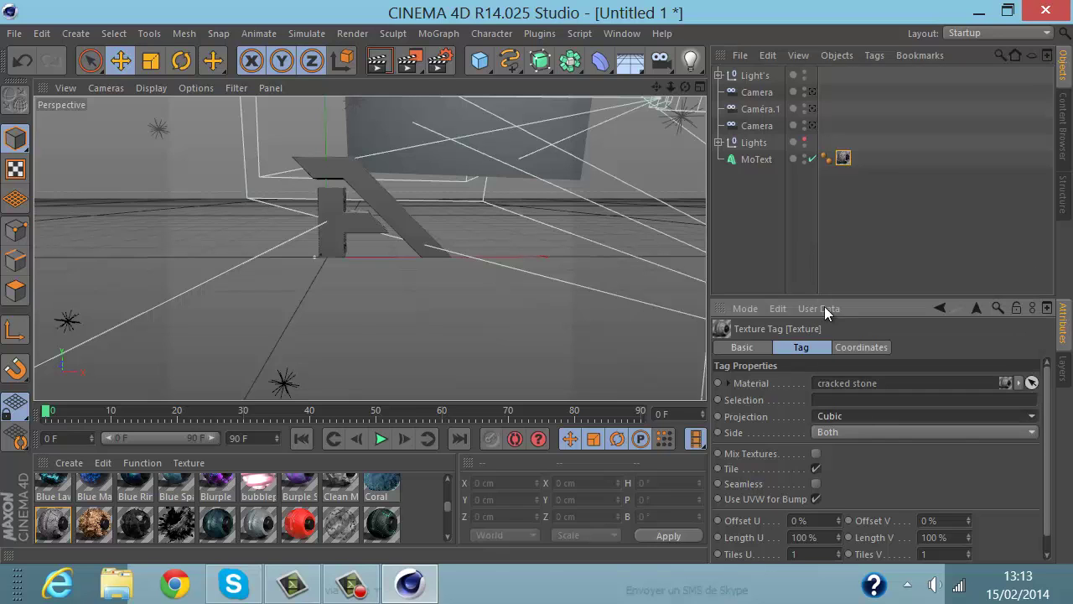
{"action": "left_click", "coordinate": [382, 61]}
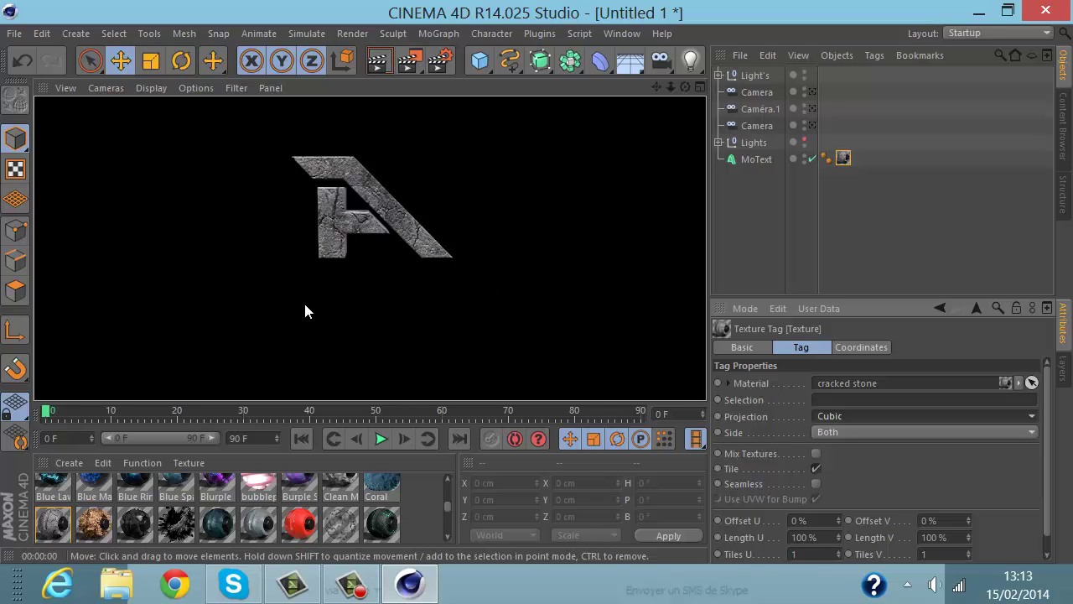
{"action": "left_click", "coordinate": [398, 205]}
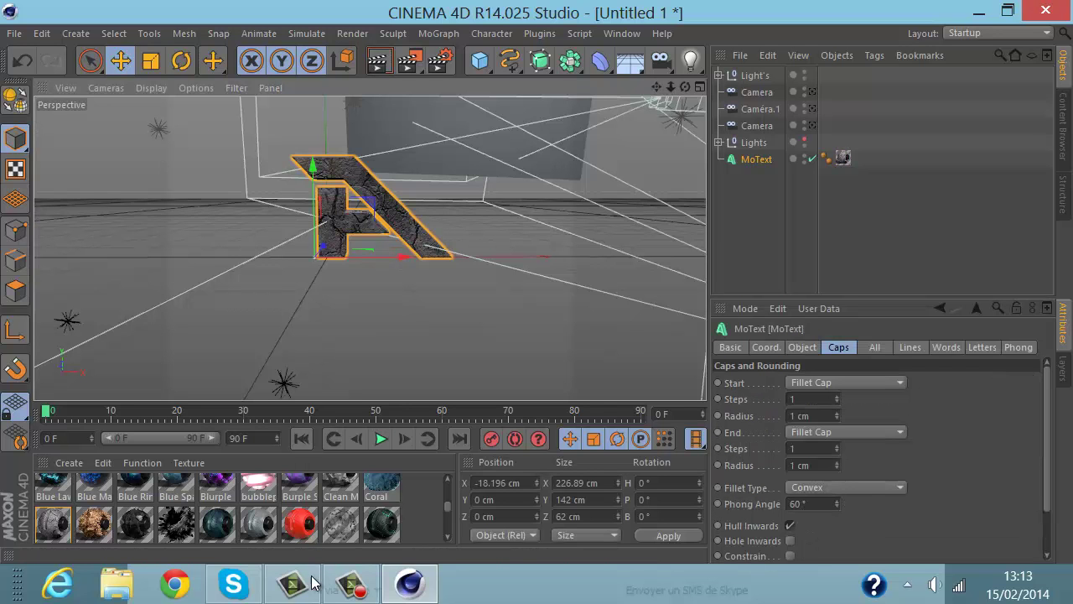
Step: Switch to File Explorer, view the Logo AeroDesign 2.1 image in Documents > GFX > Final, and return to CINEMA 4D
{"action": "left_click", "coordinate": [117, 584]}
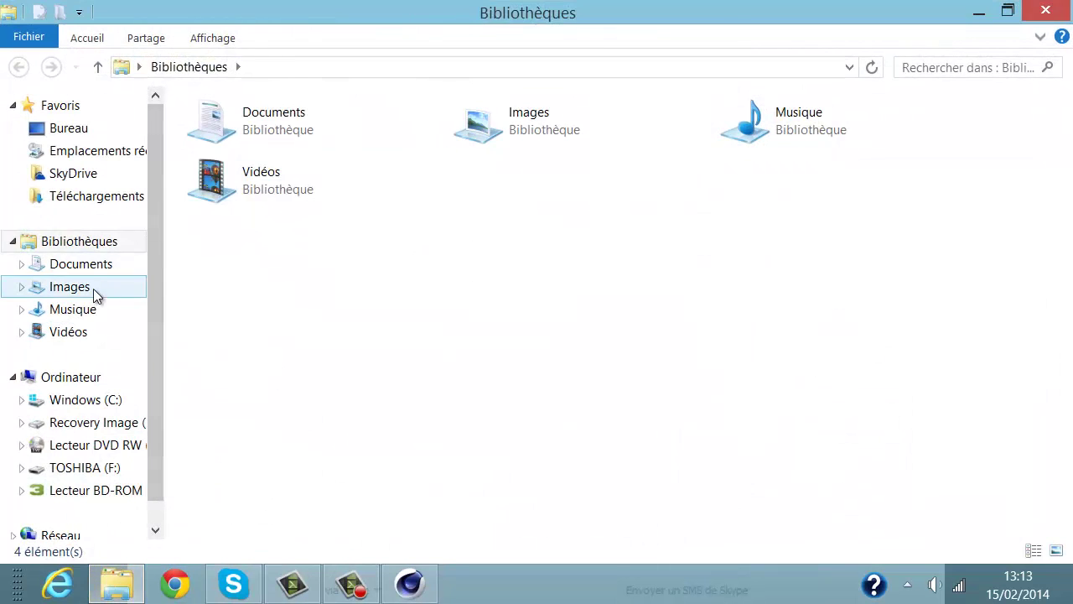
{"action": "left_click", "coordinate": [84, 265]}
{"action": "double_click", "coordinate": [665, 170]}
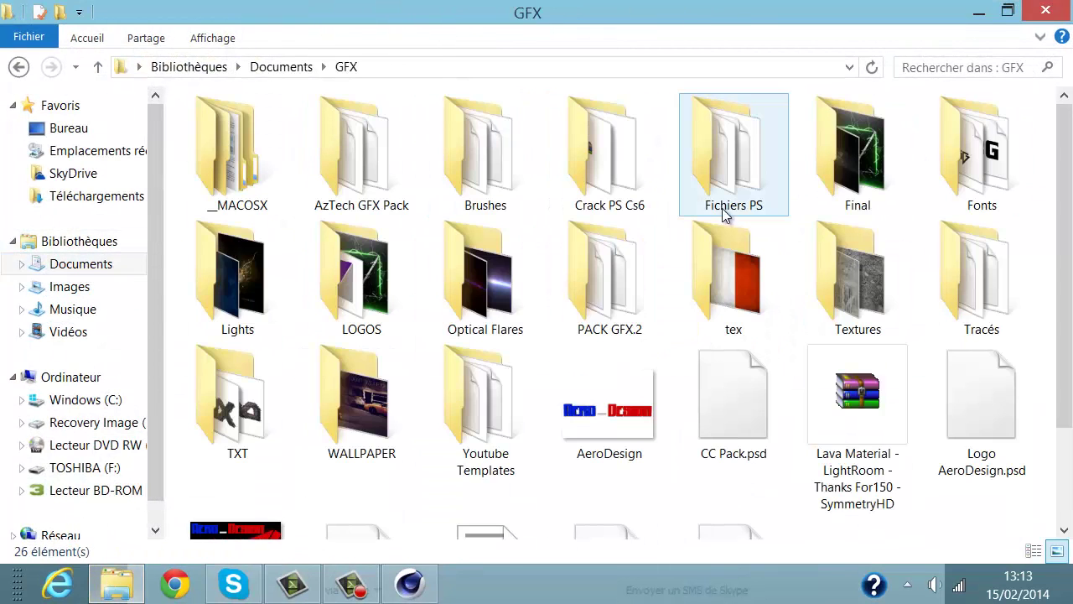
{"action": "double_click", "coordinate": [837, 178]}
{"action": "double_click", "coordinate": [527, 360]}
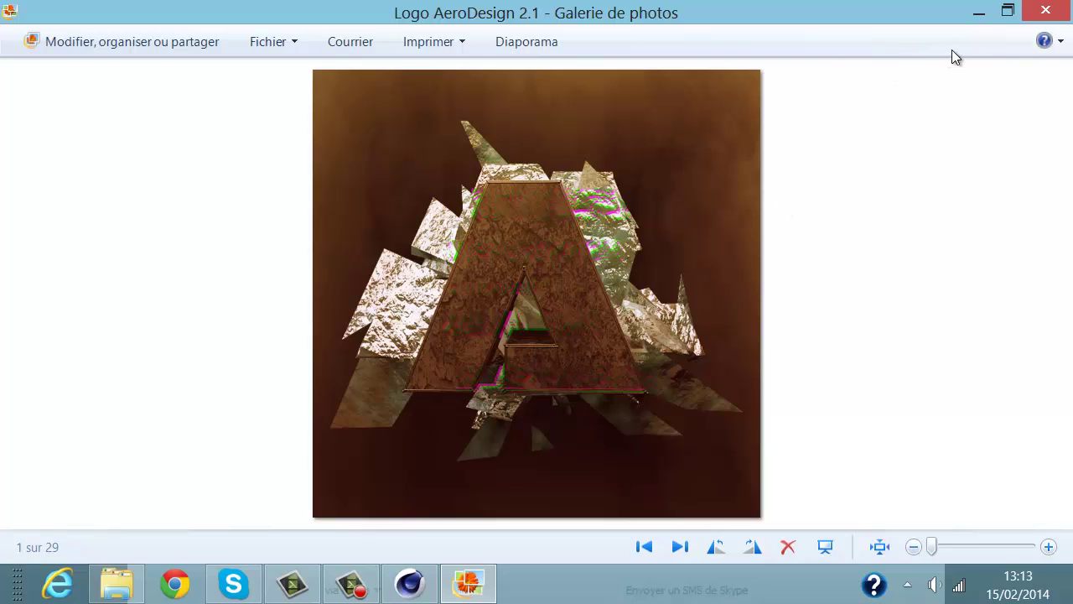
{"action": "left_click", "coordinate": [981, 11]}
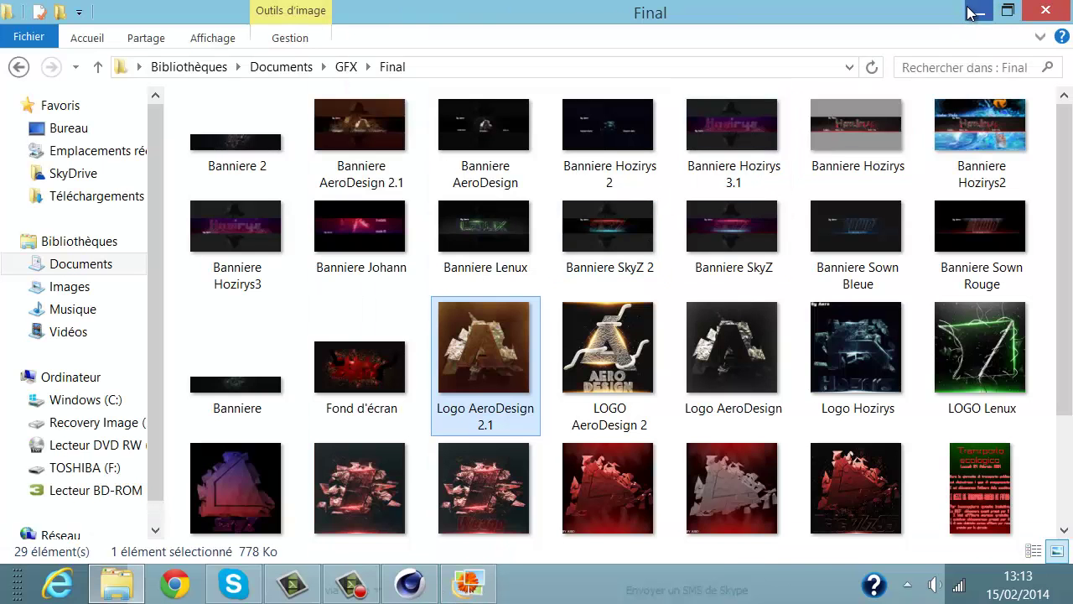
{"action": "left_click", "coordinate": [1048, 10]}
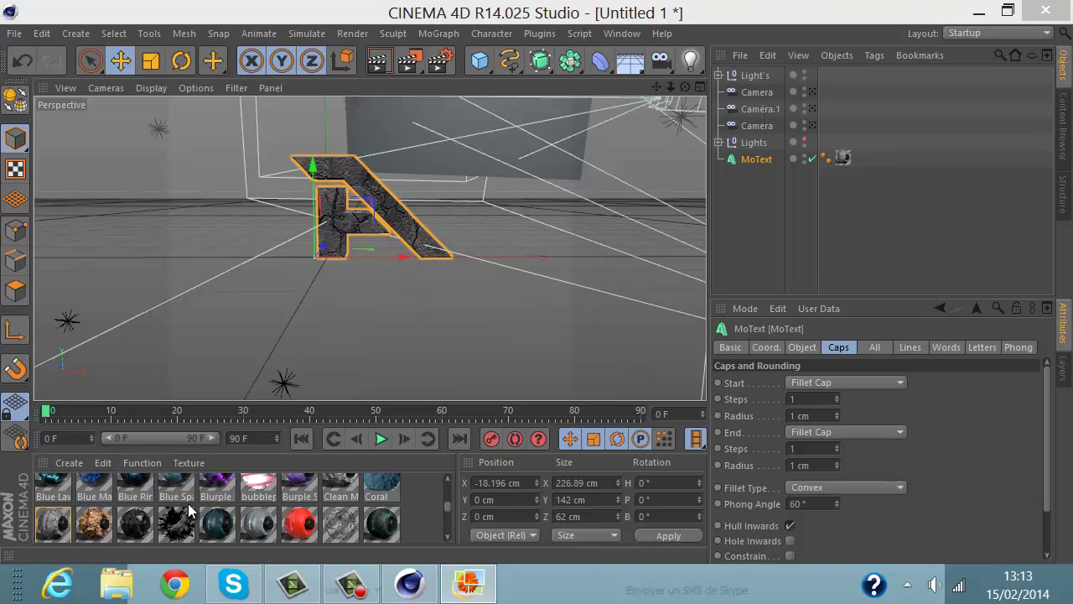
Step: Try the Mat.12 material on the letter A in place of the cracked stone texture
{"action": "left_click", "coordinate": [300, 490]}
{"action": "scroll", "coordinate": [310, 499], "scroll_direction": "down", "scroll_amount": 2}
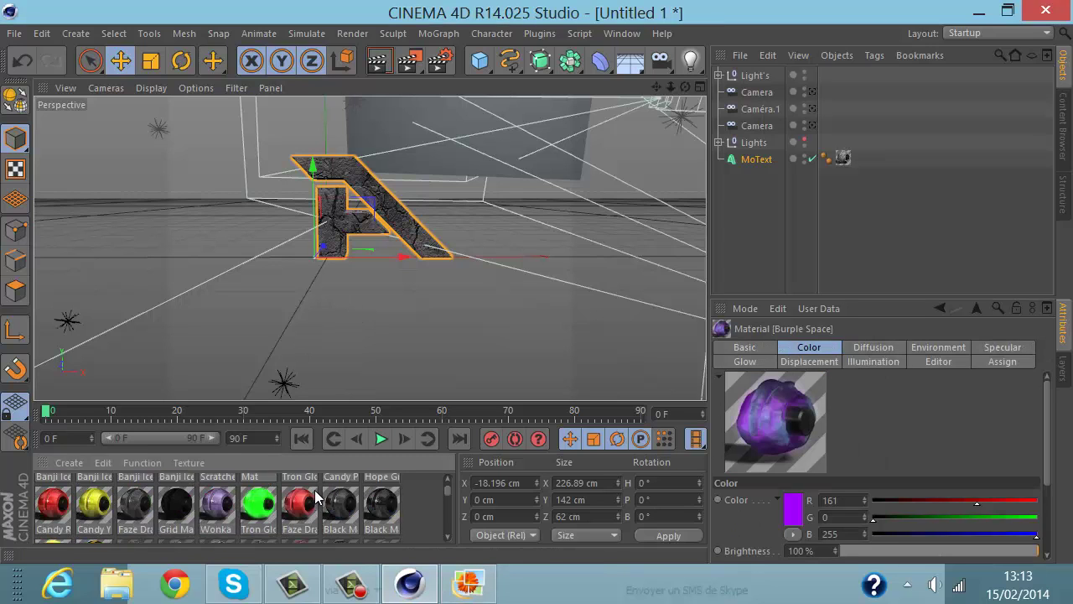
{"action": "left_click", "coordinate": [449, 539]}
{"action": "left_click", "coordinate": [448, 539]}
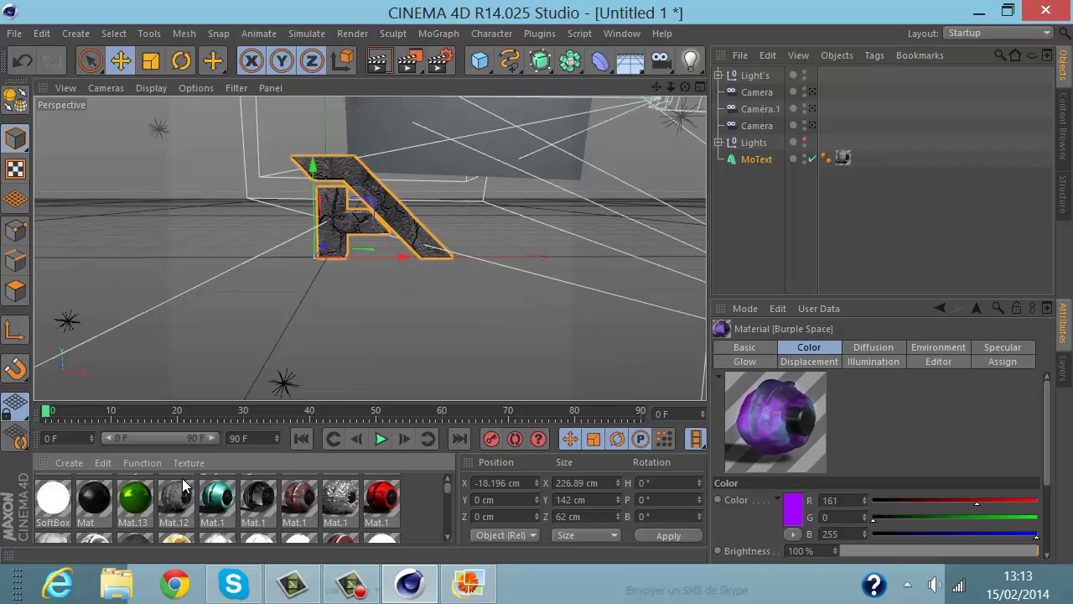
{"action": "left_click_drag", "start_coordinate": [300, 243], "coordinate": [330, 223]}
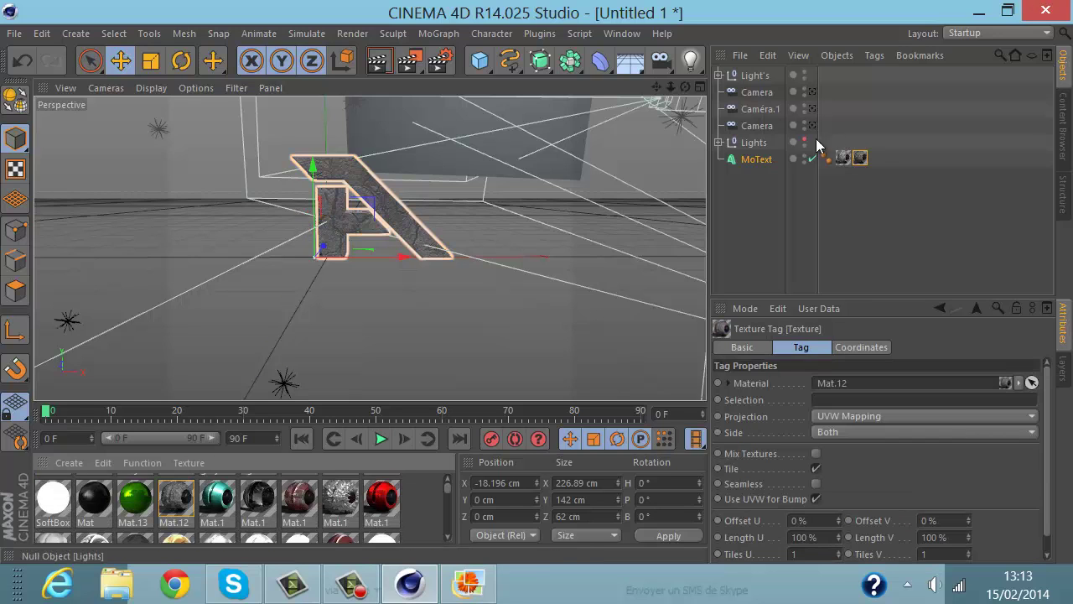
{"action": "key", "text": "Delete"}
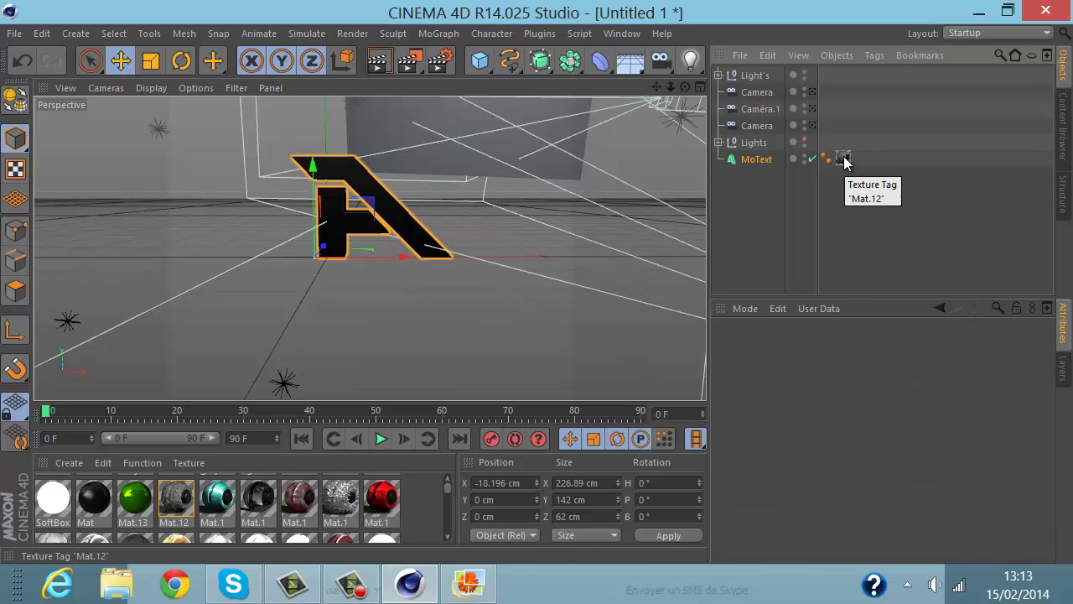
Step: Set the Mat.12 texture's projection to Cubic and preview the letter A with a render
{"action": "left_click", "coordinate": [843, 160]}
{"action": "left_click", "coordinate": [881, 415]}
{"action": "left_click", "coordinate": [843, 317]}
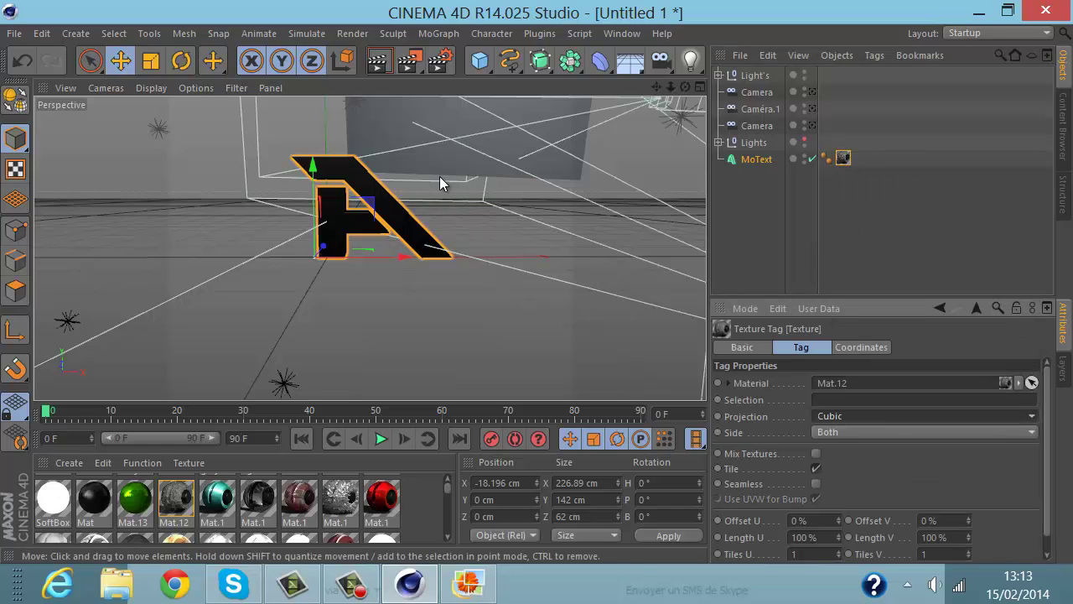
{"action": "left_click", "coordinate": [382, 61]}
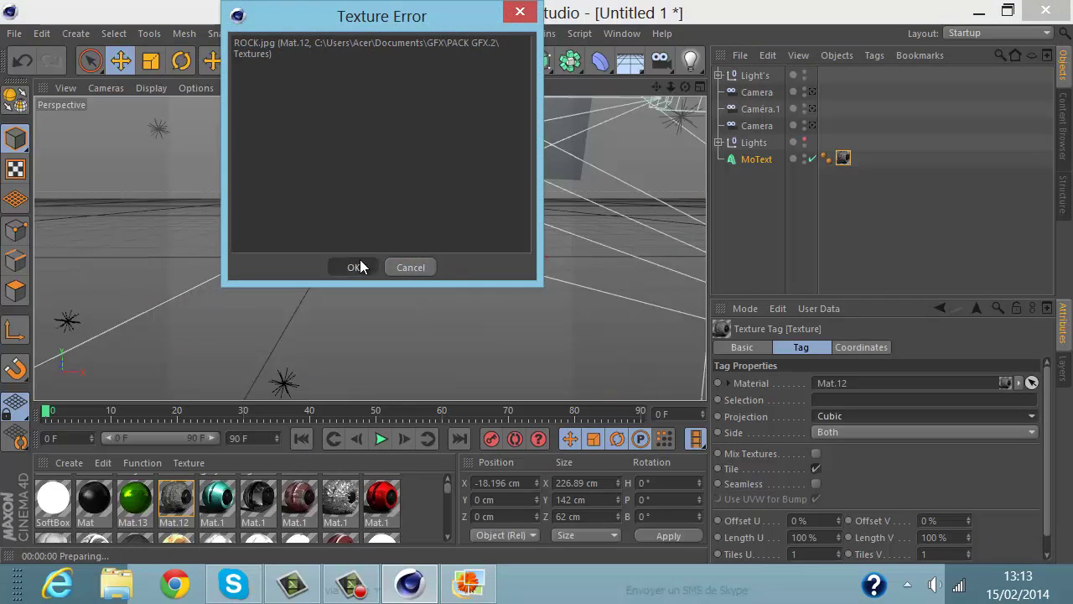
{"action": "left_click", "coordinate": [357, 263]}
{"action": "left_click", "coordinate": [373, 279]}
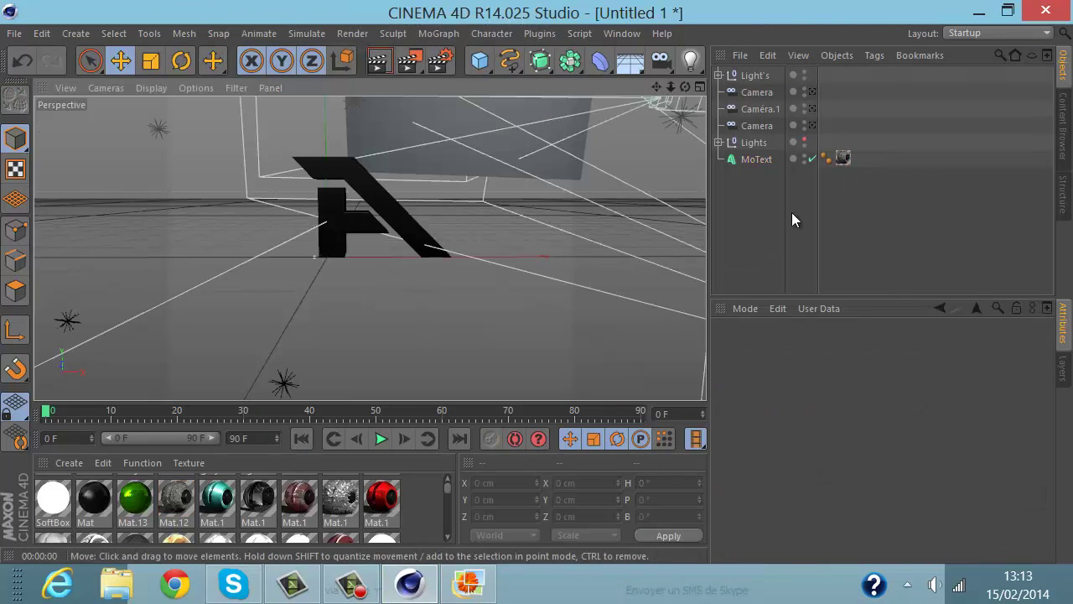
Step: Delete the Mat.12 texture from the letter A and look for another material
{"action": "left_click", "coordinate": [843, 160]}
{"action": "key", "text": "Delete"}
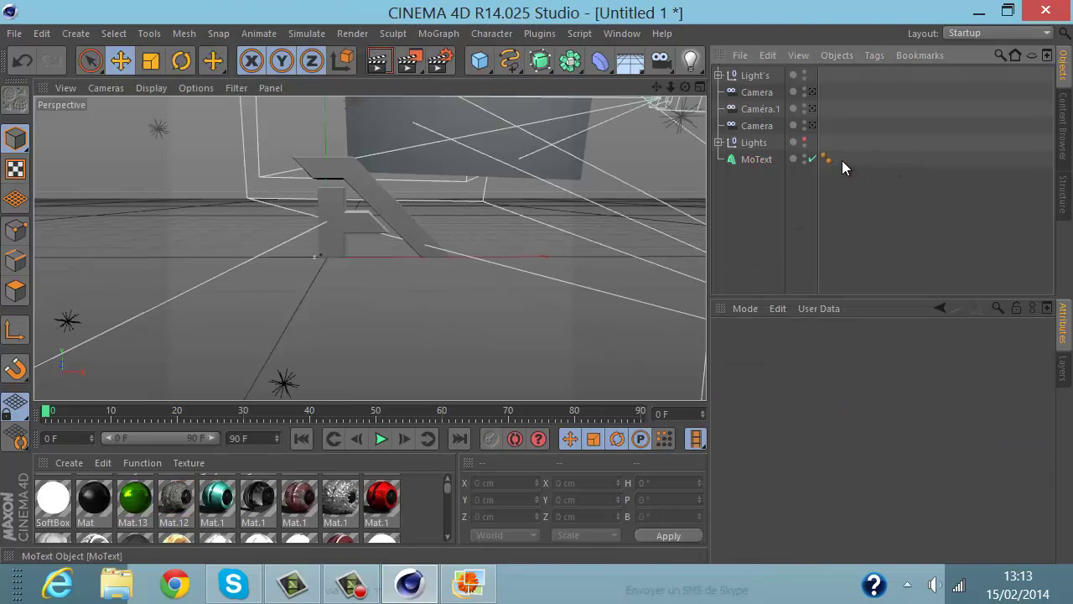
{"action": "scroll", "coordinate": [269, 508], "scroll_direction": "down", "scroll_amount": 2}
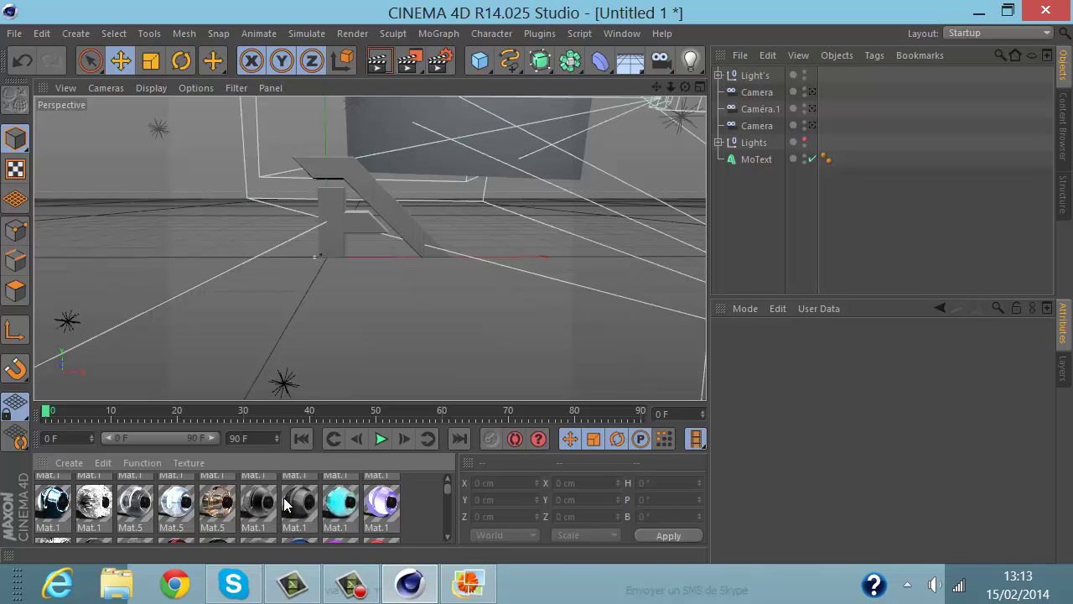
Step: Undo the Mat.12 changes back to the cracked stone texture and select the MoText object
{"action": "key", "text": "ctrl+z"}
{"action": "key", "text": "ctrl+z"}
{"action": "key", "text": "ctrl+z"}
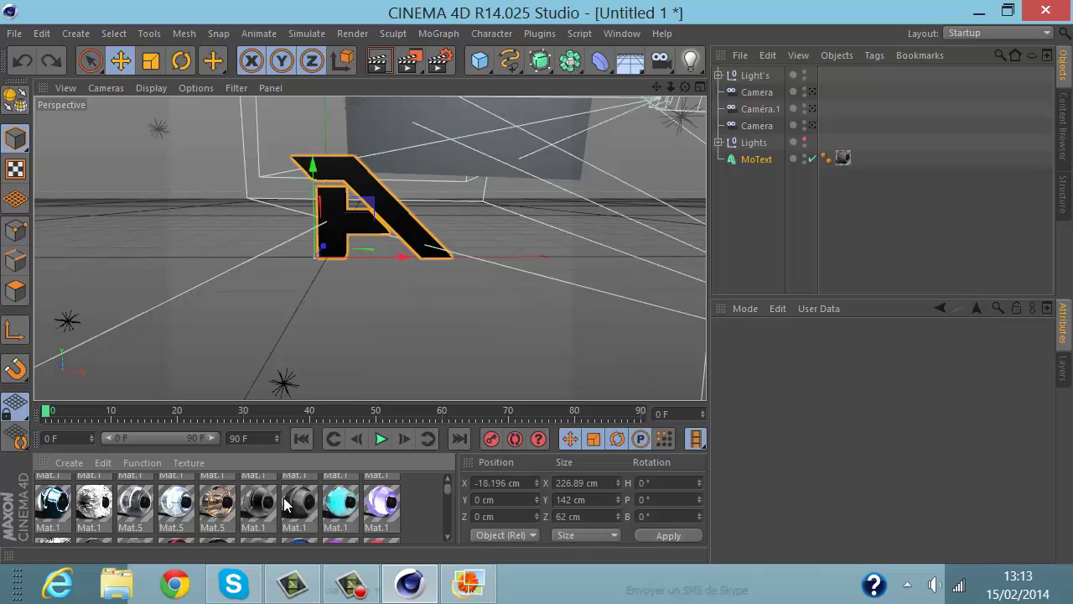
{"action": "key", "text": "ctrl+z"}
{"action": "key", "text": "ctrl+z"}
{"action": "key", "text": "ctrl+z"}
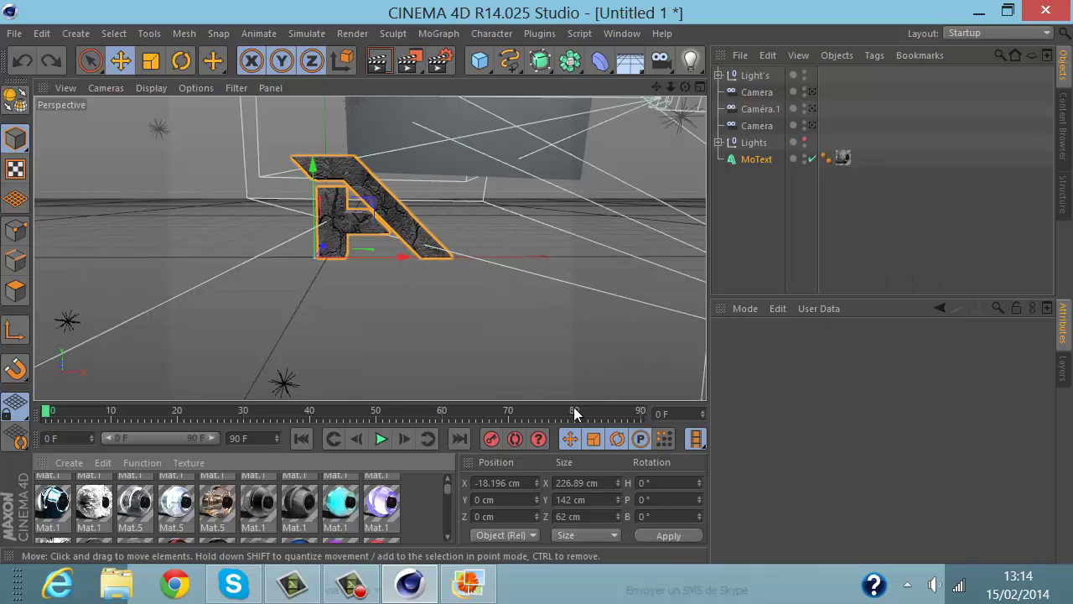
{"action": "left_click", "coordinate": [580, 285]}
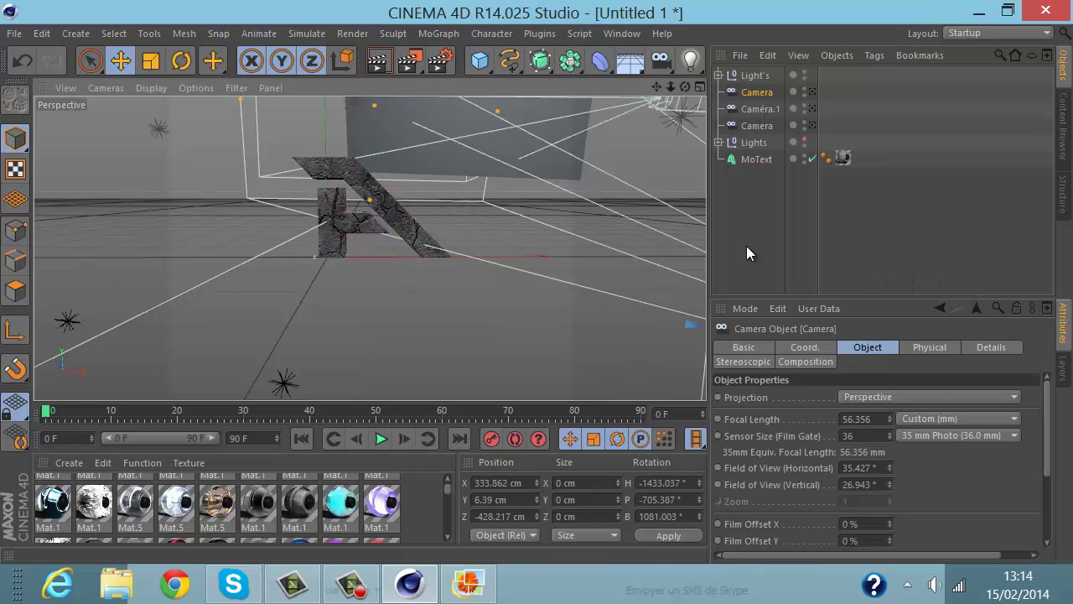
{"action": "left_click", "coordinate": [750, 159]}
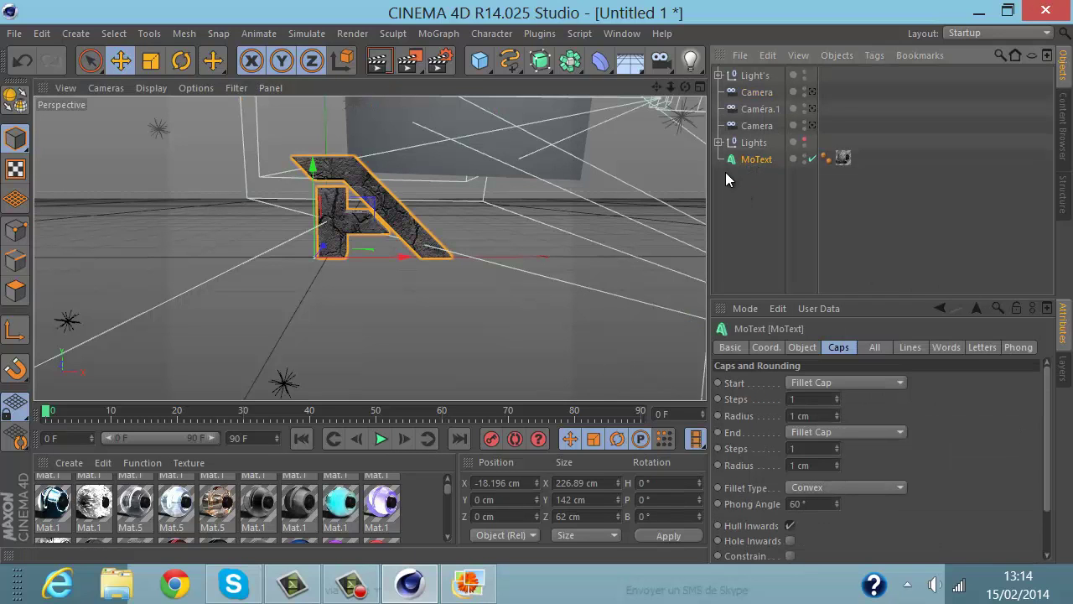
Step: Move the MoText object to the start of the object hierarchy and duplicate it without the cracked stone texture on the copy
{"action": "left_click", "coordinate": [750, 171]}
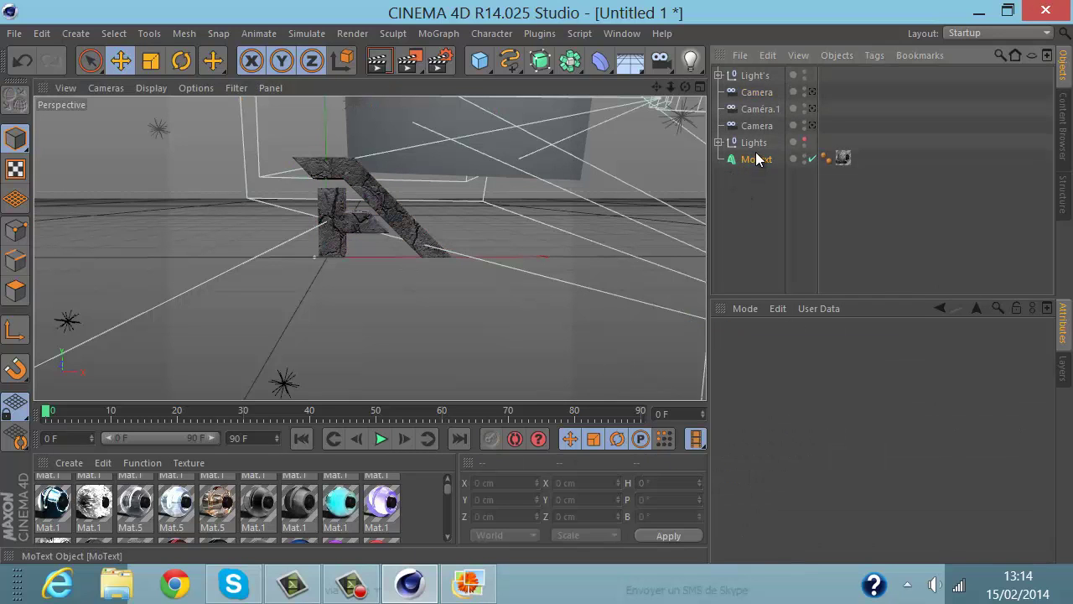
{"action": "left_click_drag", "start_coordinate": [757, 159], "coordinate": [762, 77]}
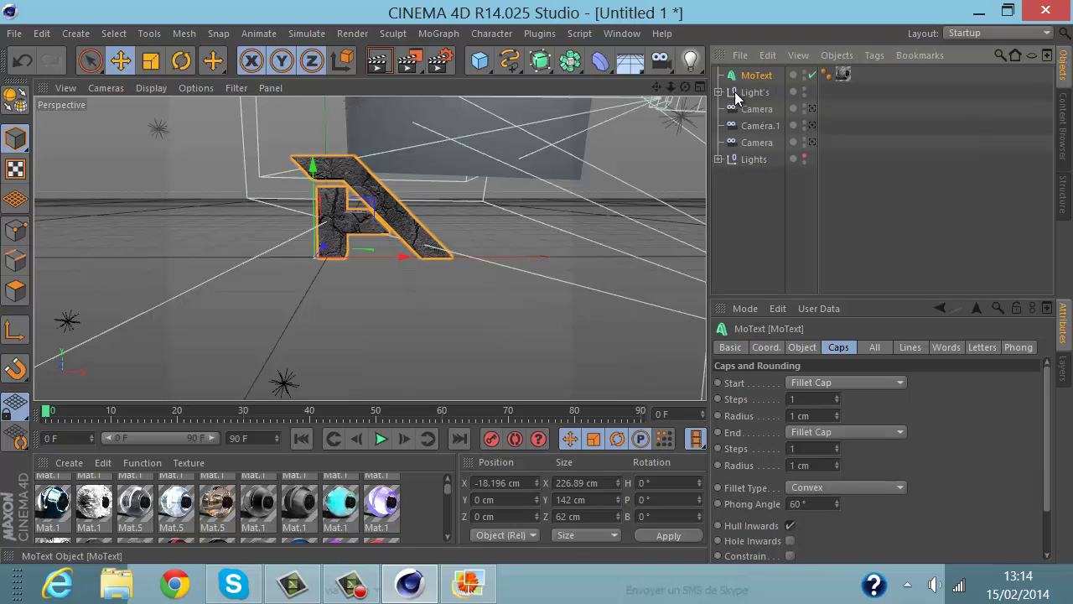
{"action": "key", "text": "ctrl+c"}
{"action": "key", "text": "ctrl+v"}
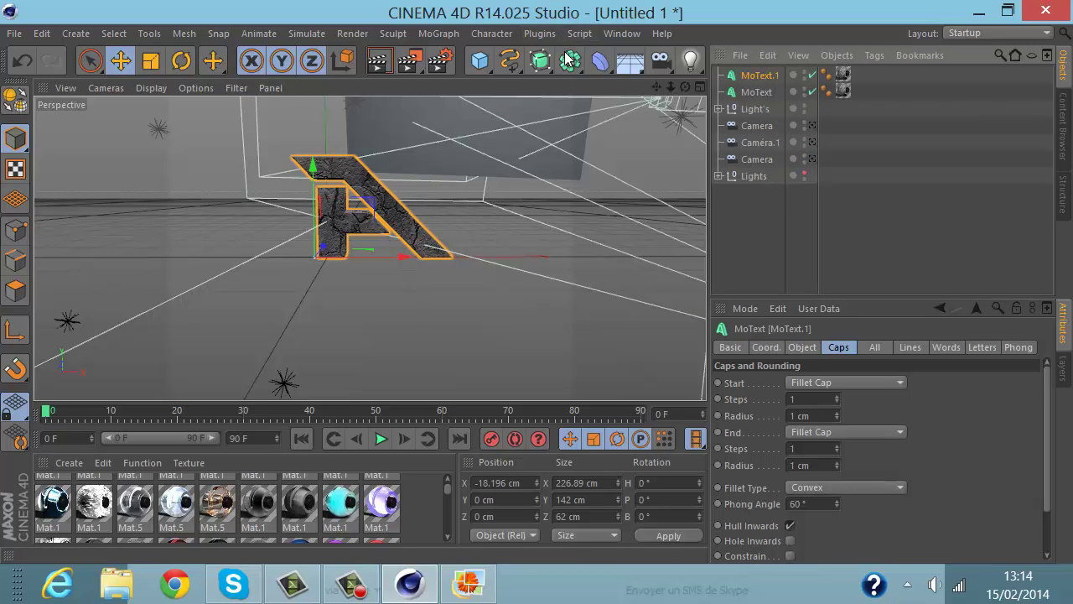
{"action": "left_click", "coordinate": [843, 74]}
{"action": "key", "text": "Delete"}
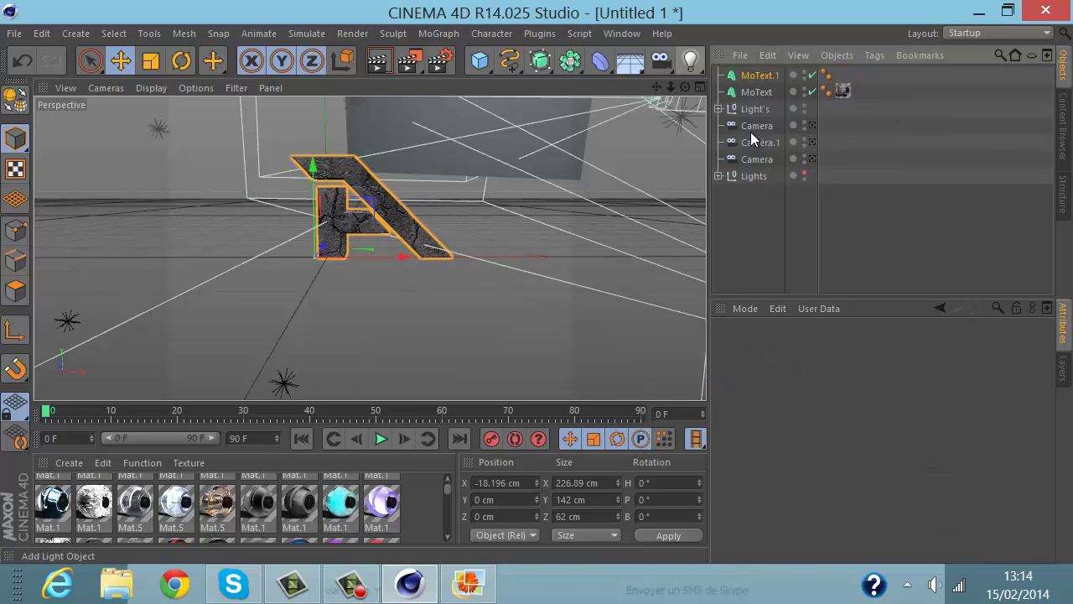
Step: Add an Atom Array object and make the untextured MoText copy its child
{"action": "left_click", "coordinate": [570, 60]}
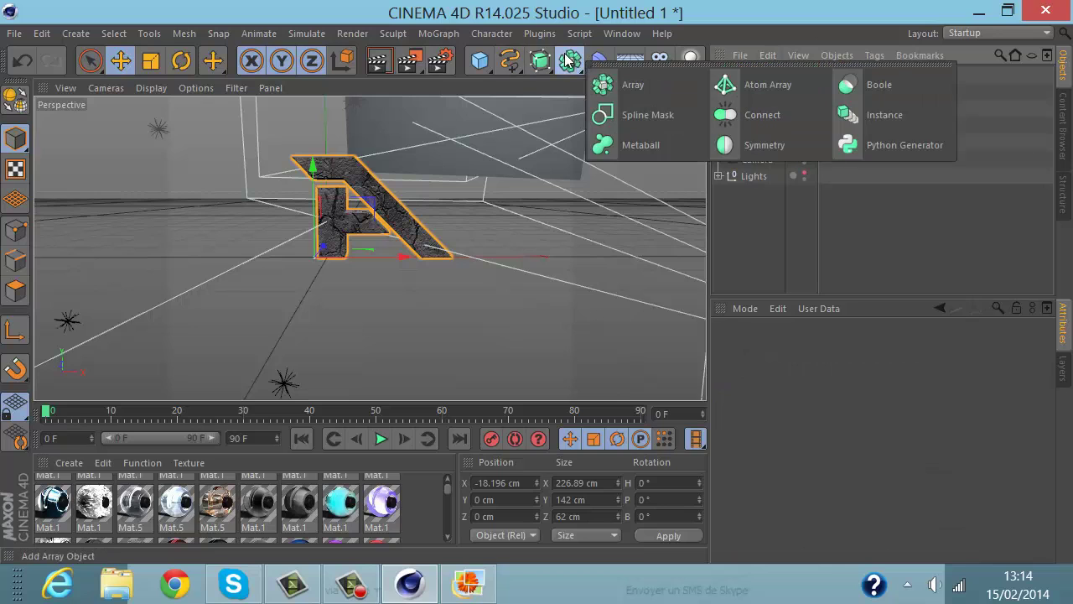
{"action": "left_click", "coordinate": [759, 85]}
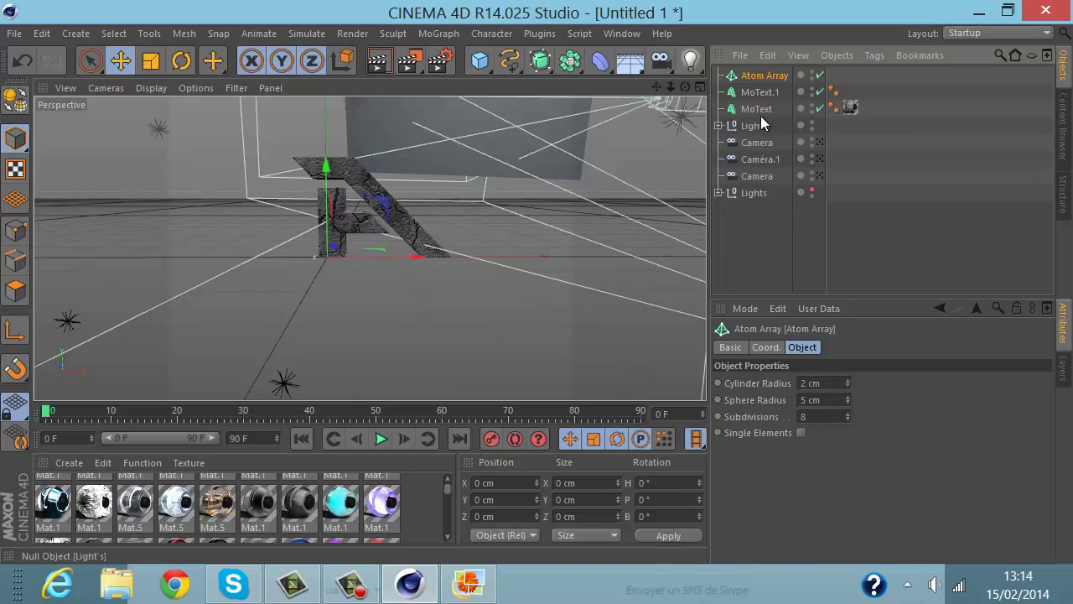
{"action": "left_click", "coordinate": [766, 93]}
{"action": "left_click_drag", "start_coordinate": [763, 76], "coordinate": [762, 76]}
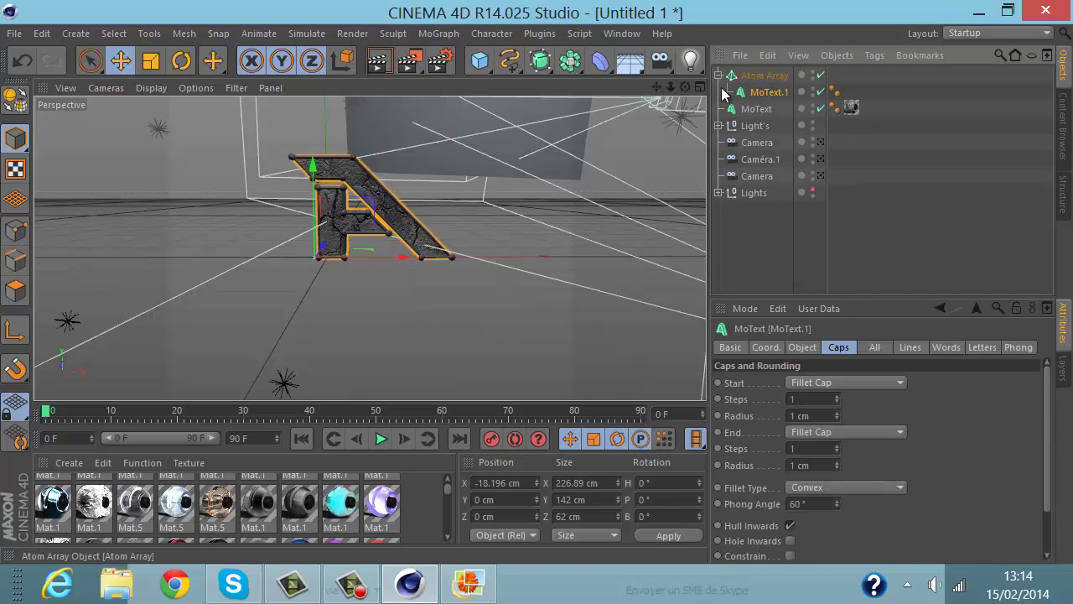
{"action": "left_click", "coordinate": [719, 76]}
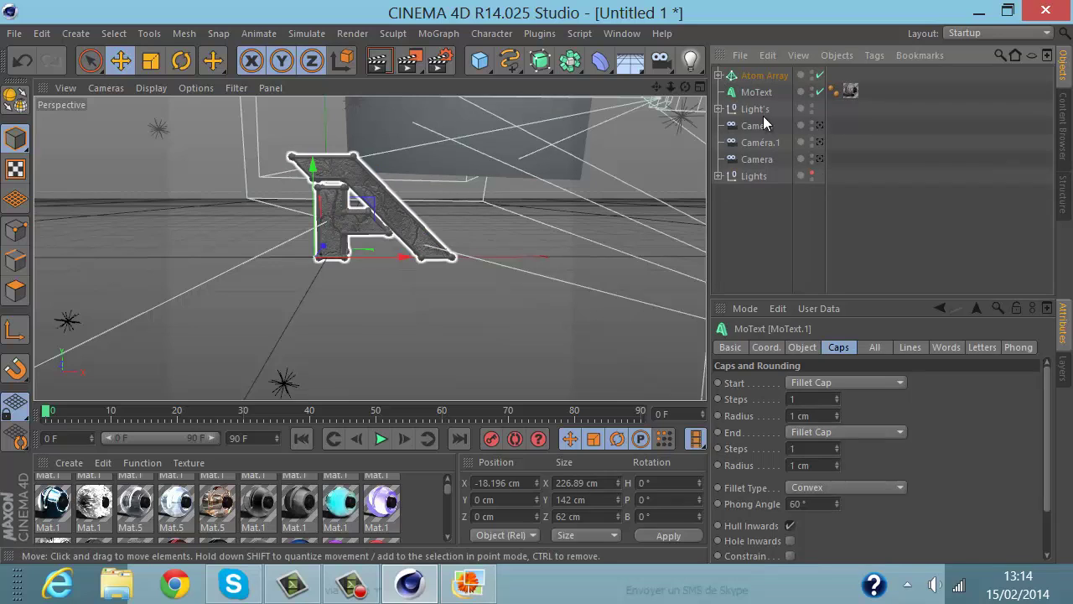
Step: Set the Atom Array's cylinder radius and sphere radius to 1 cm and preview the letter A with a render
{"action": "left_click", "coordinate": [738, 75]}
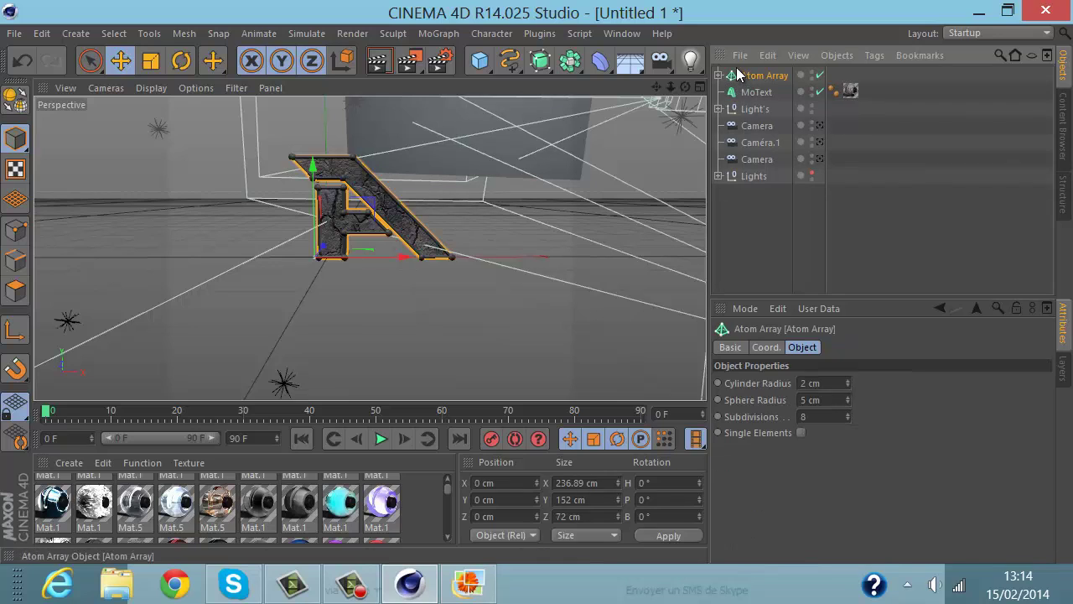
{"action": "double_click", "coordinate": [806, 399]}
{"action": "key", "text": "Return"}
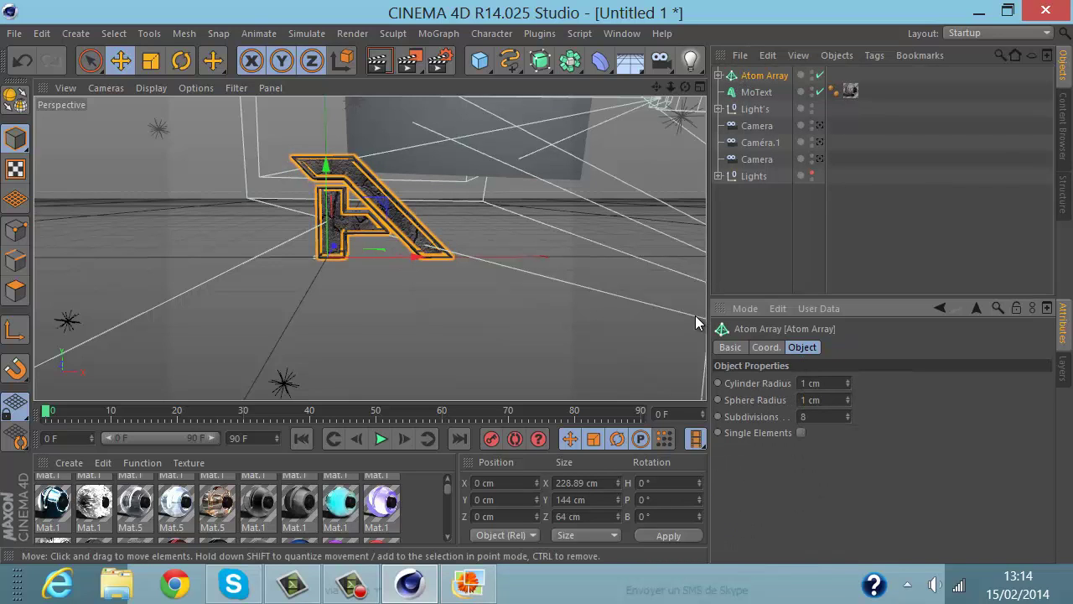
{"action": "left_click", "coordinate": [379, 60]}
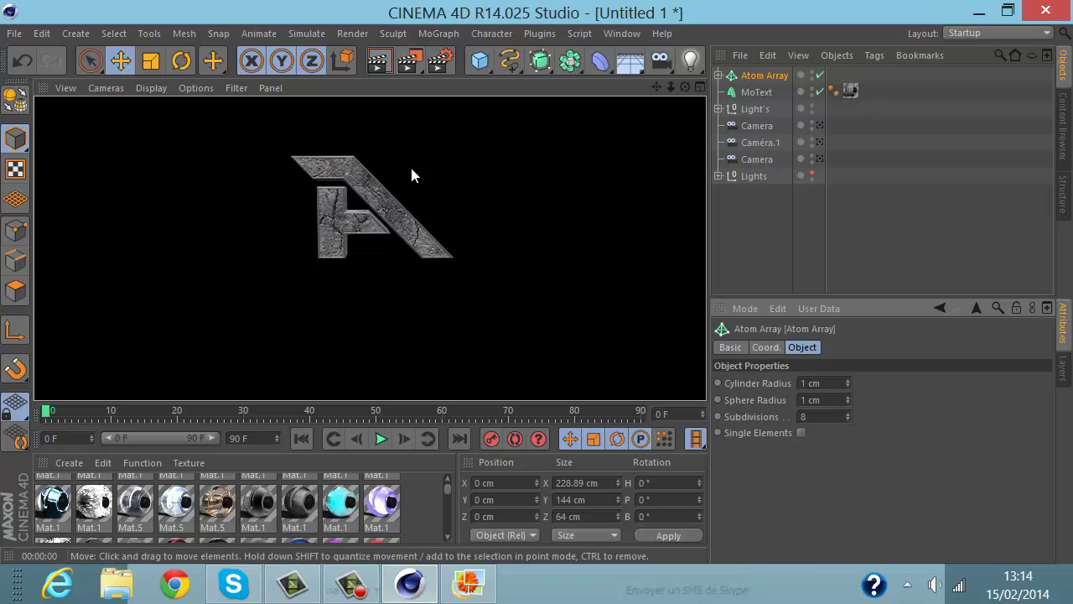
{"action": "left_click", "coordinate": [451, 228]}
Step: Find the metal material in the material collection and apply it to the Atom Array
{"action": "scroll", "coordinate": [331, 528], "scroll_direction": "down", "scroll_amount": 3}
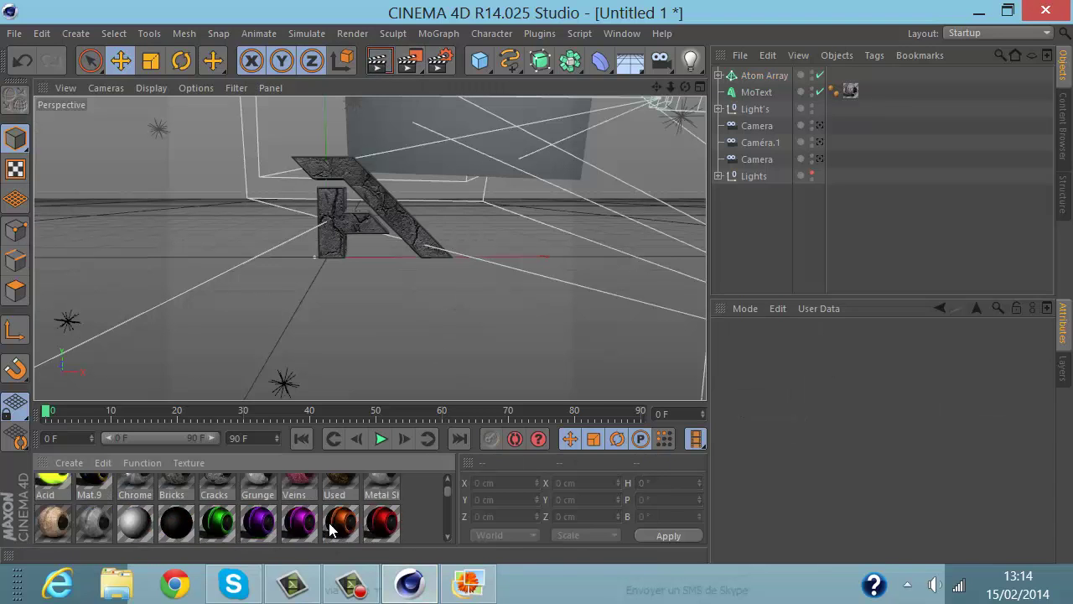
{"action": "scroll", "coordinate": [331, 527], "scroll_direction": "down", "scroll_amount": 3}
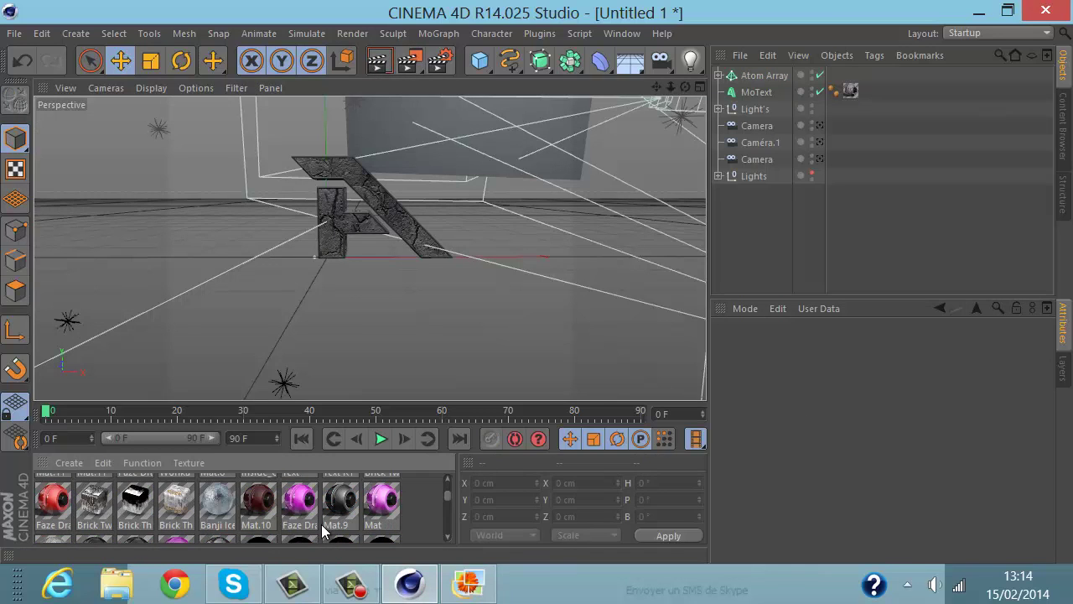
{"action": "scroll", "coordinate": [321, 523], "scroll_direction": "down", "scroll_amount": 3}
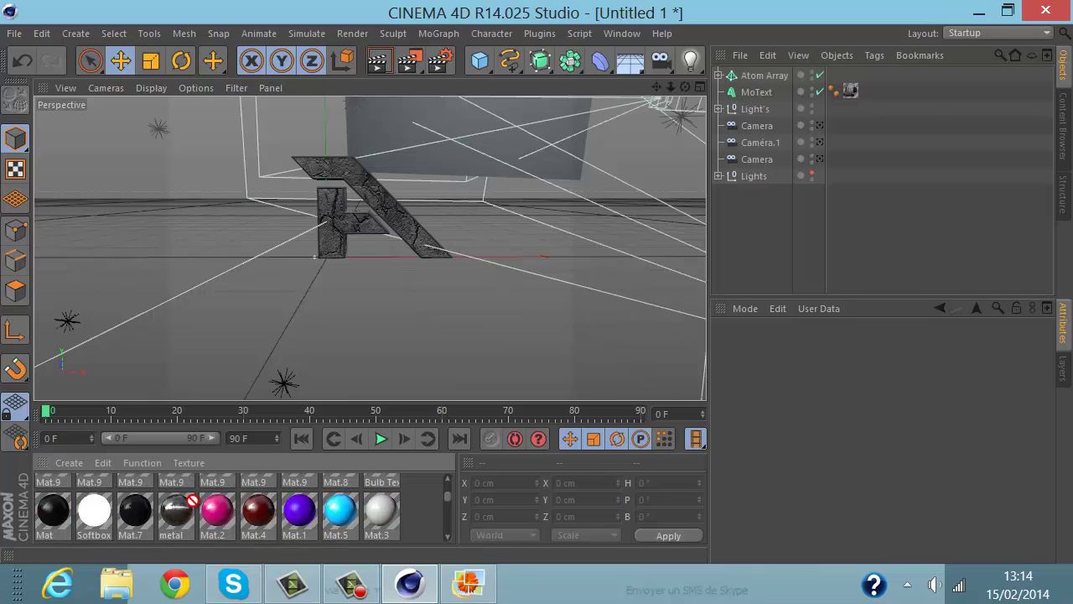
{"action": "left_click_drag", "start_coordinate": [759, 80], "coordinate": [758, 77]}
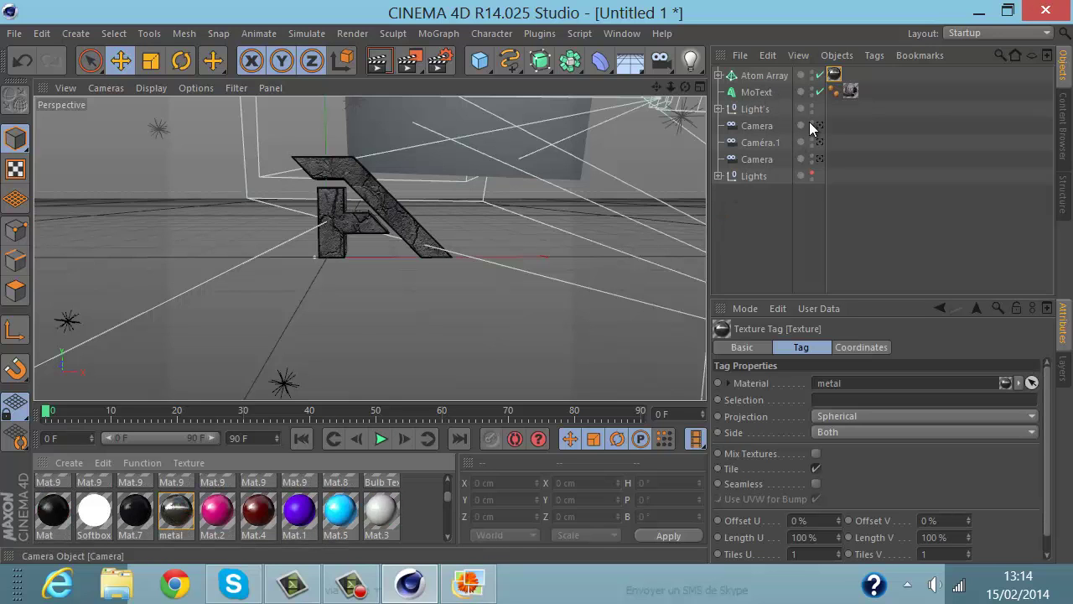
Step: Set the metal texture's projection to Cubic and preview the outlined letter A with a render
{"action": "left_click", "coordinate": [843, 417]}
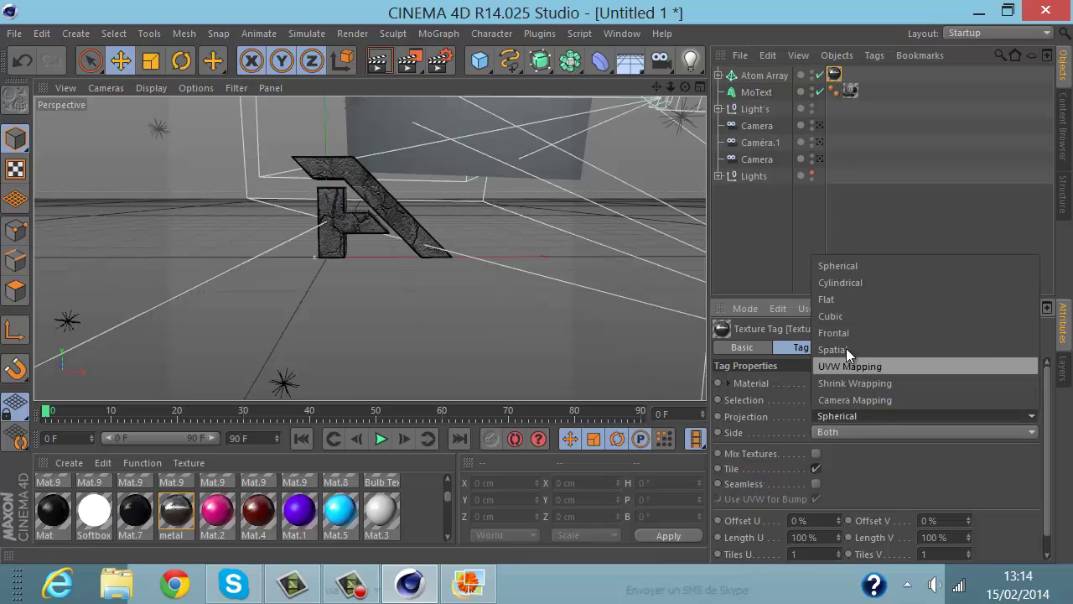
{"action": "left_click", "coordinate": [864, 312]}
{"action": "left_click", "coordinate": [379, 61]}
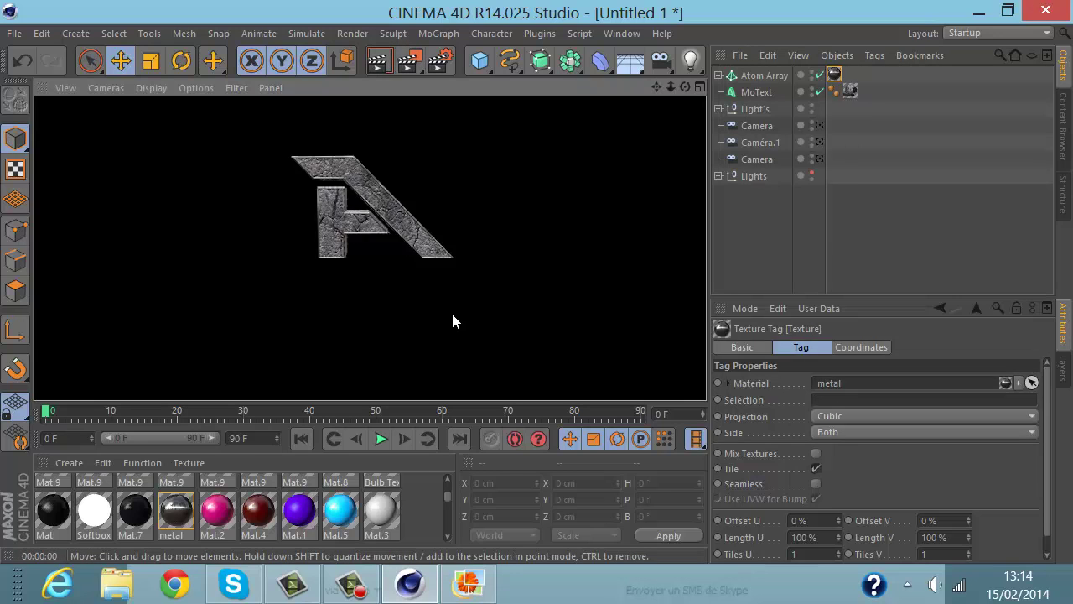
{"action": "left_click", "coordinate": [451, 321]}
Step: Browse the material collection for other suitable materials and inspect the pink Mat.2, orange Mat.1 and blue Mat.5
{"action": "scroll", "coordinate": [285, 517], "scroll_direction": "down", "scroll_amount": 3}
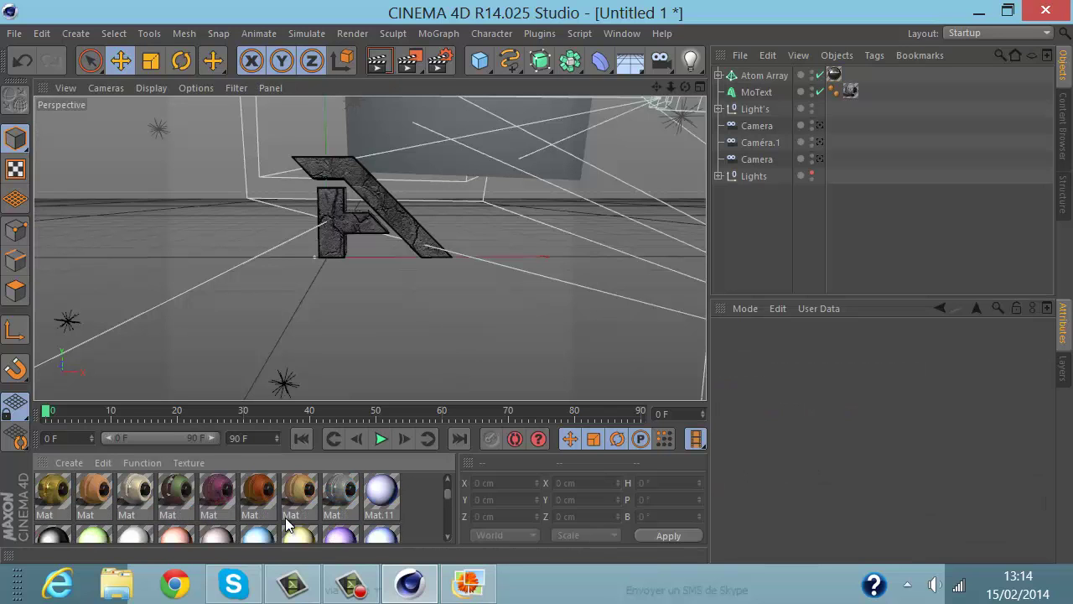
{"action": "scroll", "coordinate": [285, 521], "scroll_direction": "down", "scroll_amount": 3}
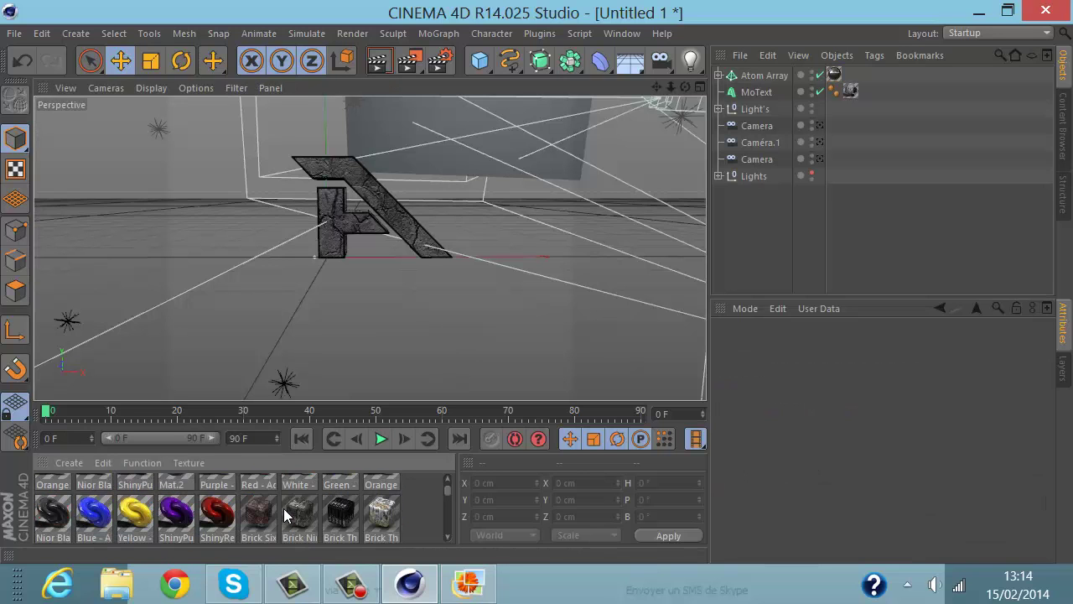
{"action": "scroll", "coordinate": [283, 508], "scroll_direction": "down", "scroll_amount": 3}
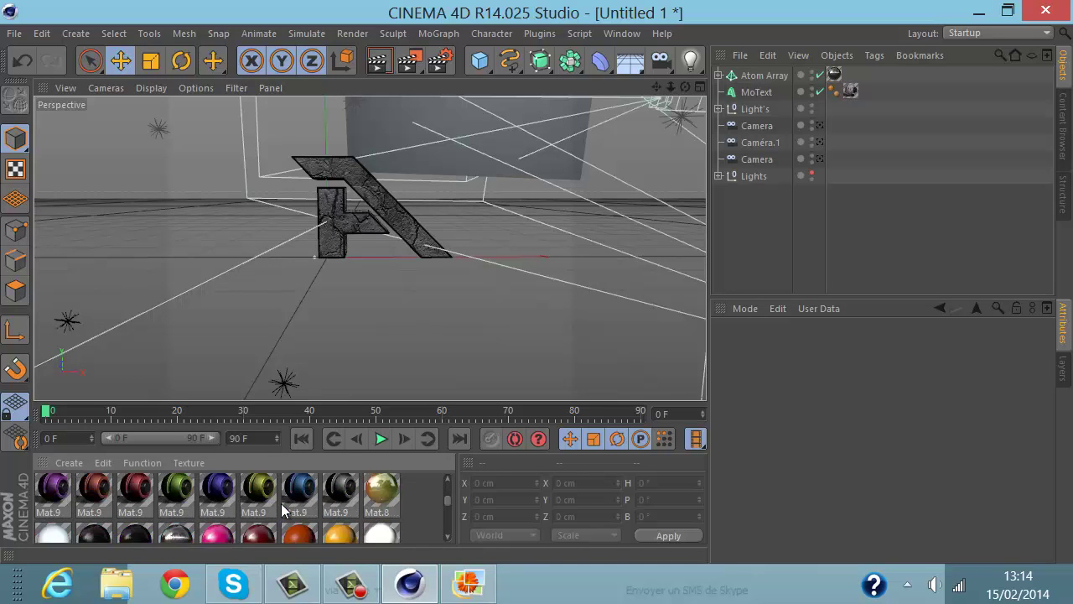
{"action": "scroll", "coordinate": [281, 504], "scroll_direction": "down", "scroll_amount": 3}
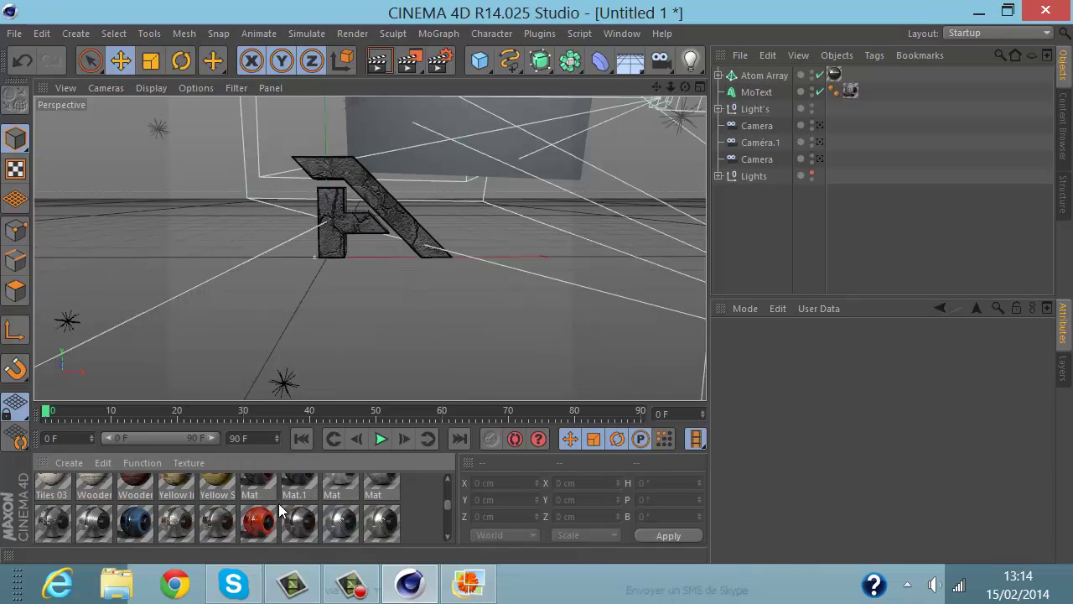
{"action": "scroll", "coordinate": [279, 507], "scroll_direction": "down", "scroll_amount": 3}
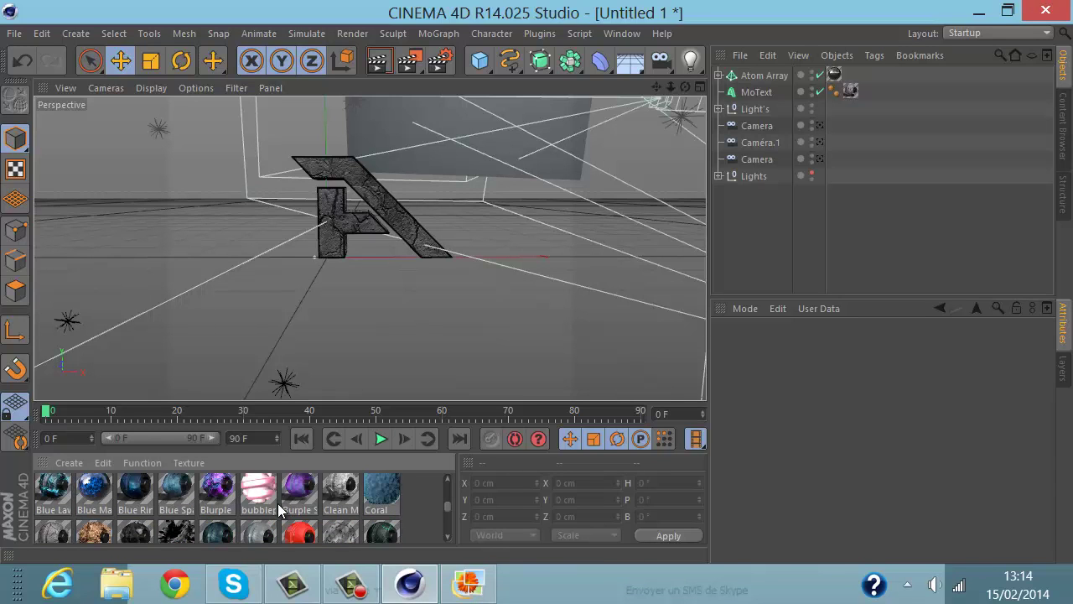
{"action": "scroll", "coordinate": [278, 504], "scroll_direction": "down", "scroll_amount": 3}
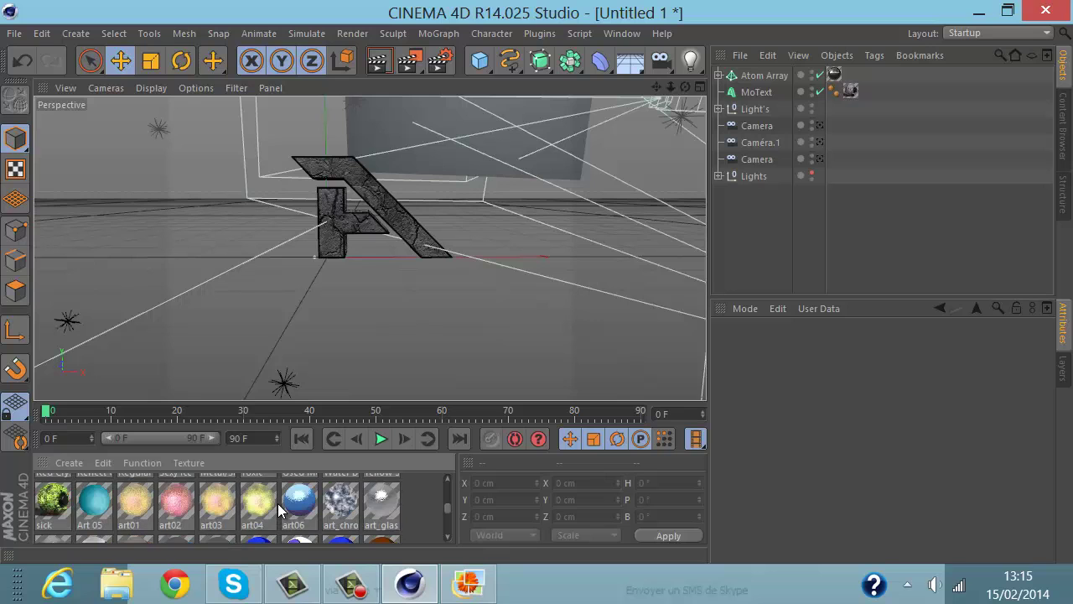
{"action": "scroll", "coordinate": [277, 504], "scroll_direction": "down", "scroll_amount": 5}
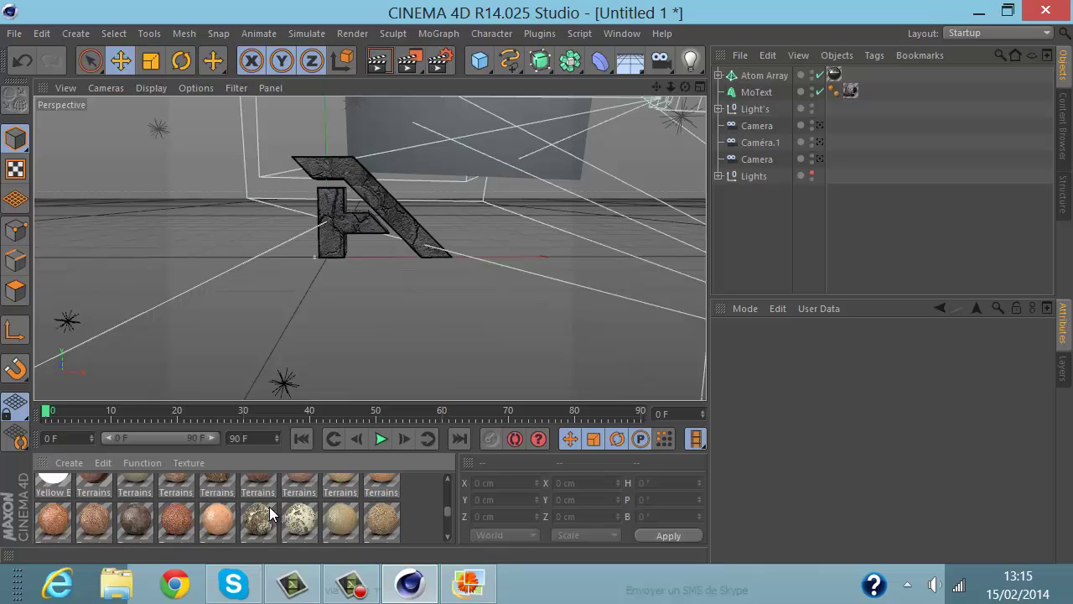
{"action": "scroll", "coordinate": [272, 503], "scroll_direction": "down", "scroll_amount": 5}
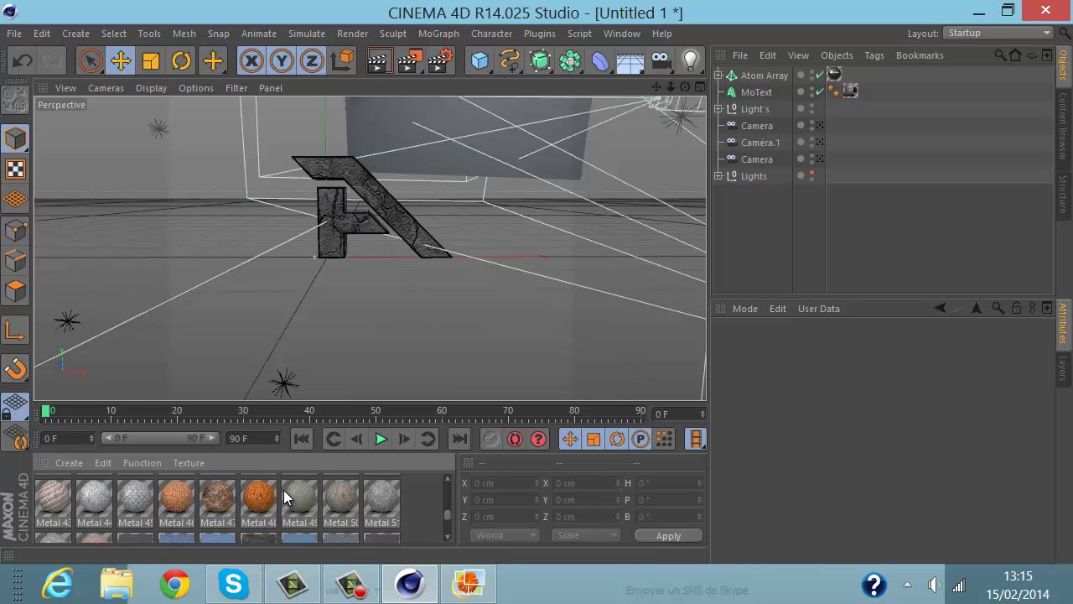
{"action": "scroll", "coordinate": [284, 490], "scroll_direction": "up", "scroll_amount": 2}
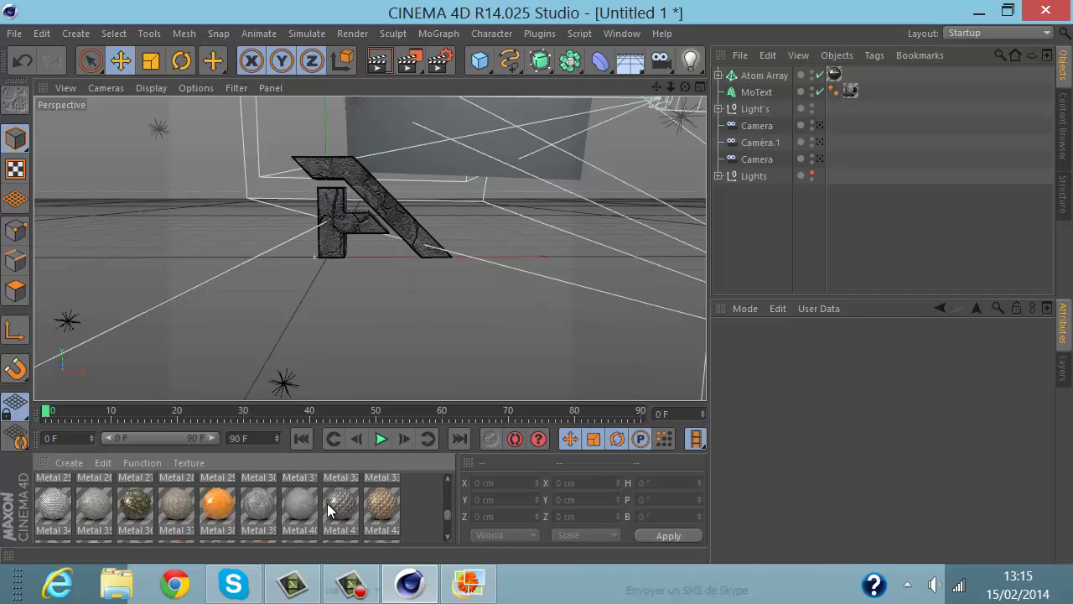
{"action": "scroll", "coordinate": [325, 505], "scroll_direction": "down", "scroll_amount": 2}
{"action": "scroll", "coordinate": [322, 501], "scroll_direction": "down", "scroll_amount": 3}
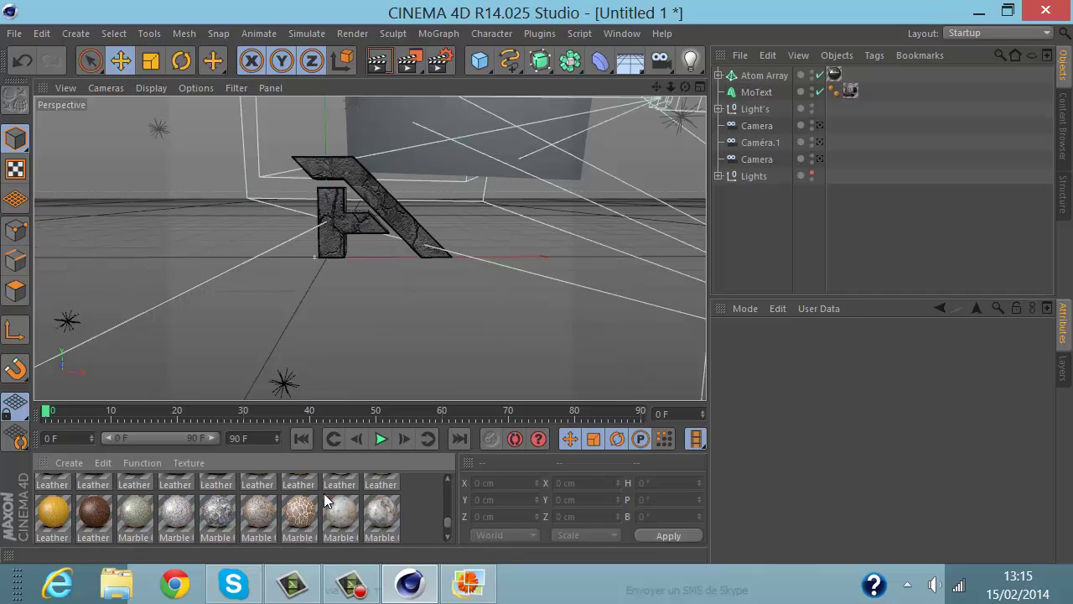
{"action": "scroll", "coordinate": [326, 488], "scroll_direction": "down", "scroll_amount": 3}
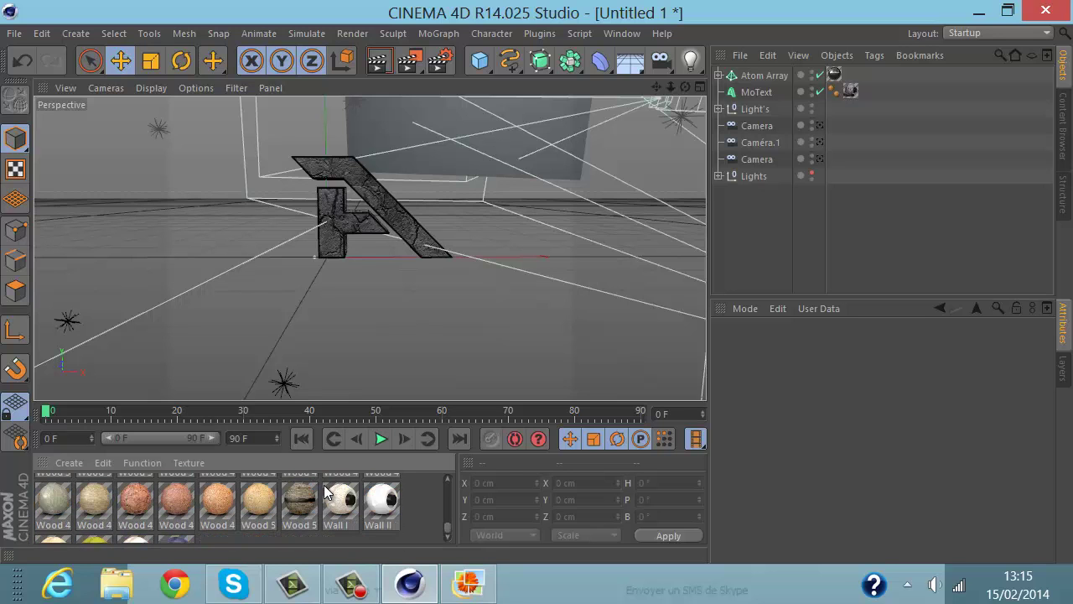
{"action": "scroll", "coordinate": [318, 497], "scroll_direction": "down", "scroll_amount": 4}
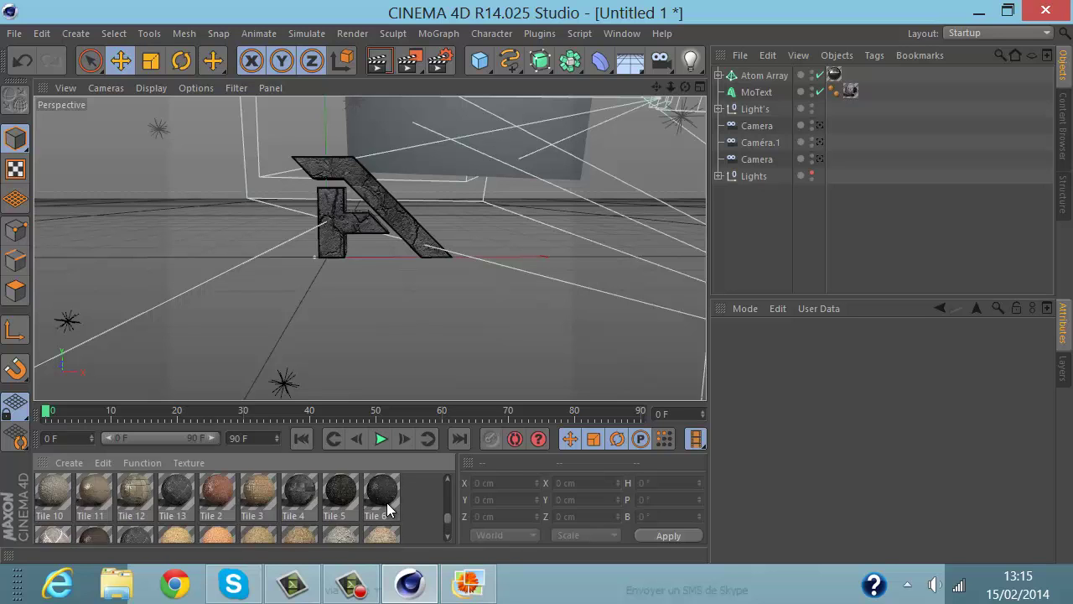
{"action": "scroll", "coordinate": [386, 518], "scroll_direction": "down", "scroll_amount": 2}
{"action": "scroll", "coordinate": [385, 517], "scroll_direction": "down", "scroll_amount": 3}
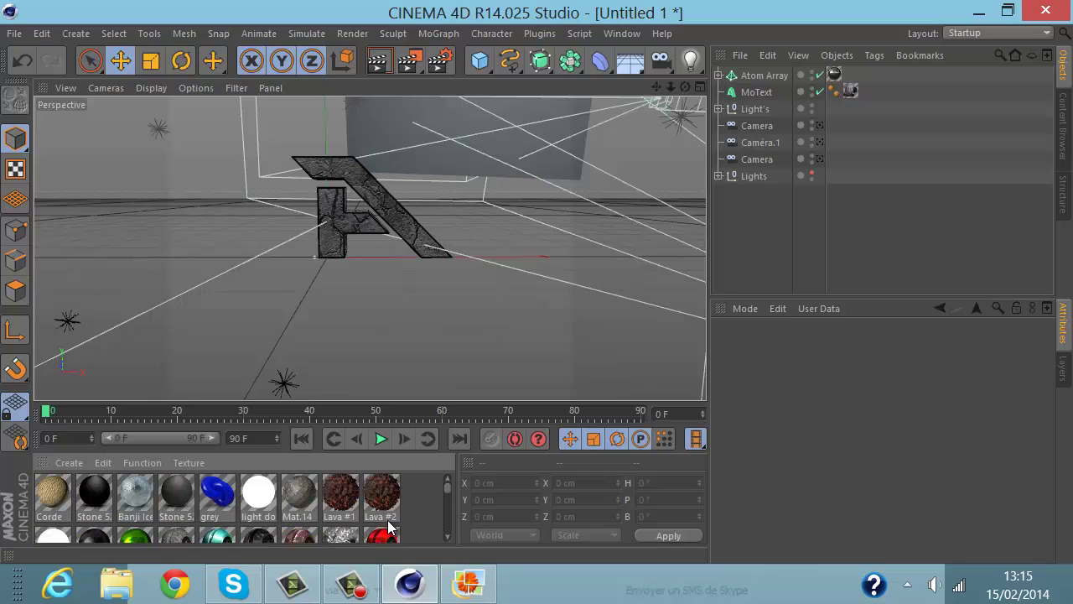
{"action": "scroll", "coordinate": [385, 519], "scroll_direction": "down", "scroll_amount": 5}
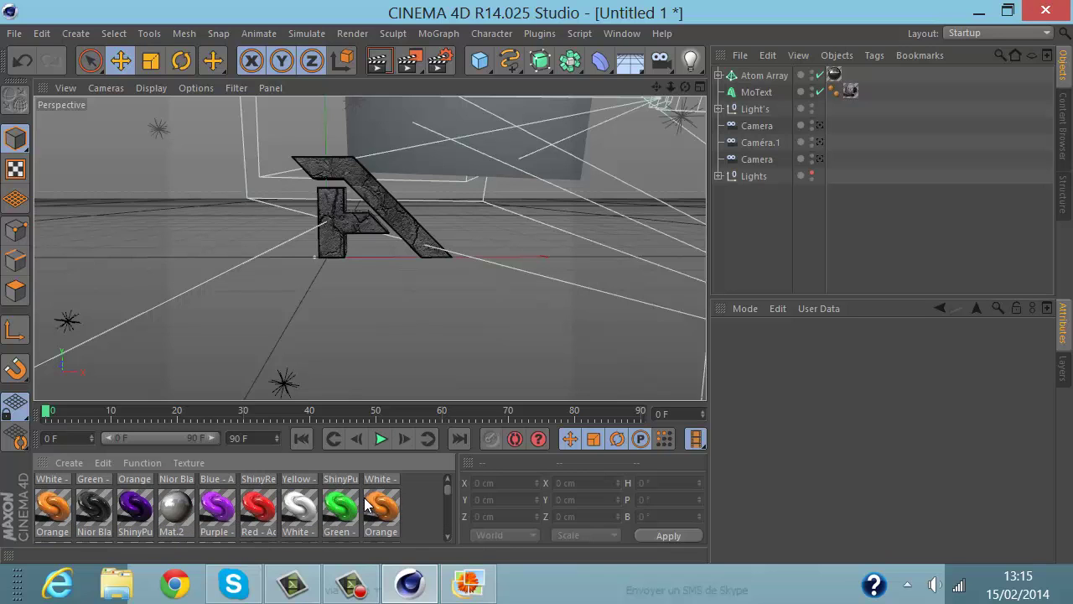
{"action": "scroll", "coordinate": [365, 503], "scroll_direction": "down", "scroll_amount": 2}
{"action": "scroll", "coordinate": [362, 500], "scroll_direction": "up", "scroll_amount": 2}
{"action": "scroll", "coordinate": [362, 501], "scroll_direction": "down", "scroll_amount": 3}
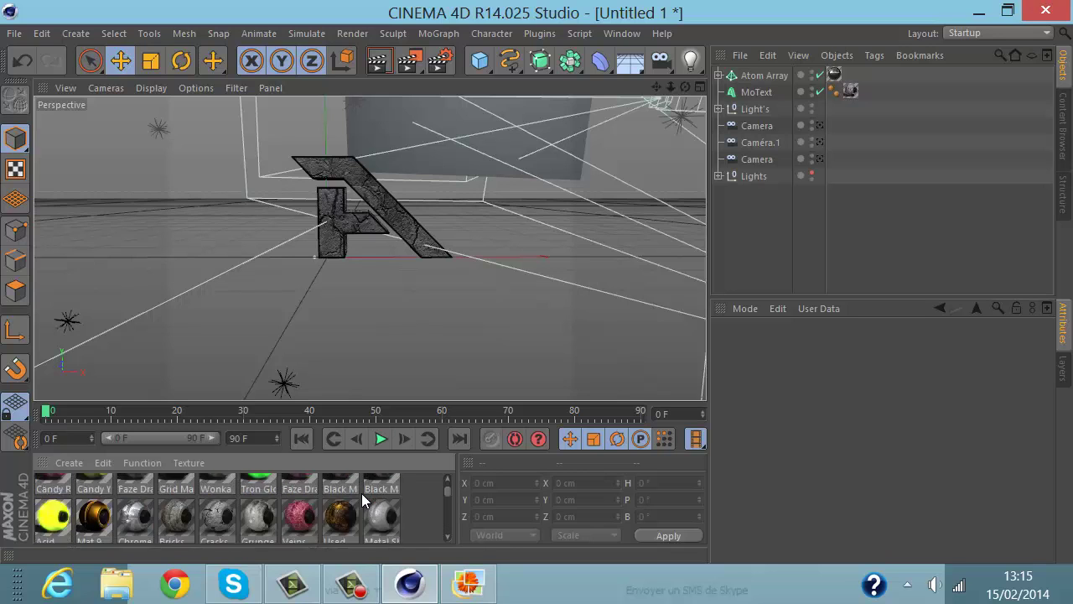
{"action": "scroll", "coordinate": [444, 486], "scroll_direction": "up", "scroll_amount": 2}
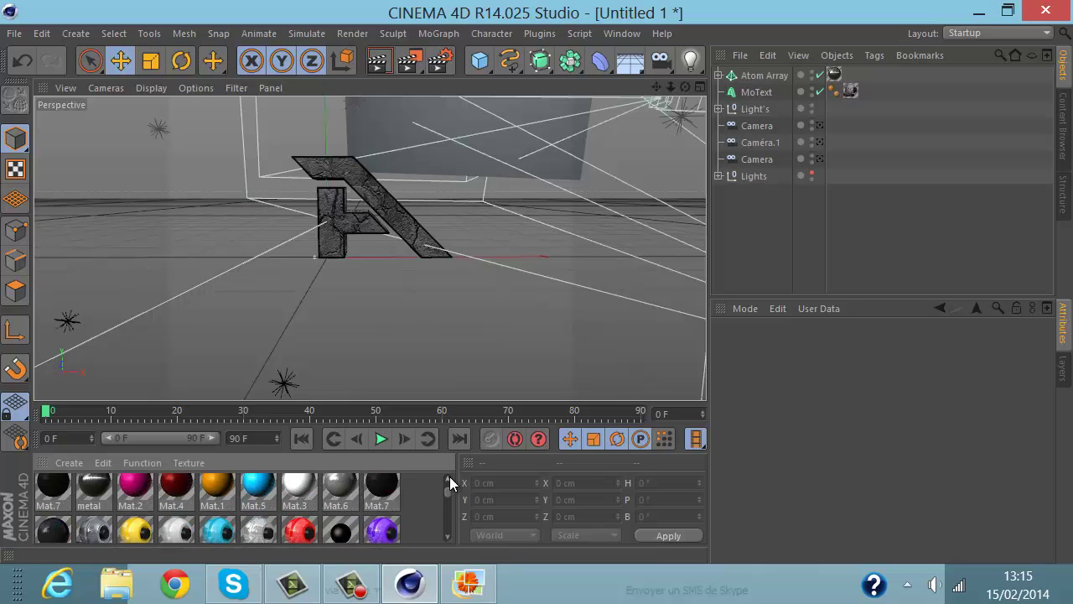
{"action": "left_click", "coordinate": [147, 505]}
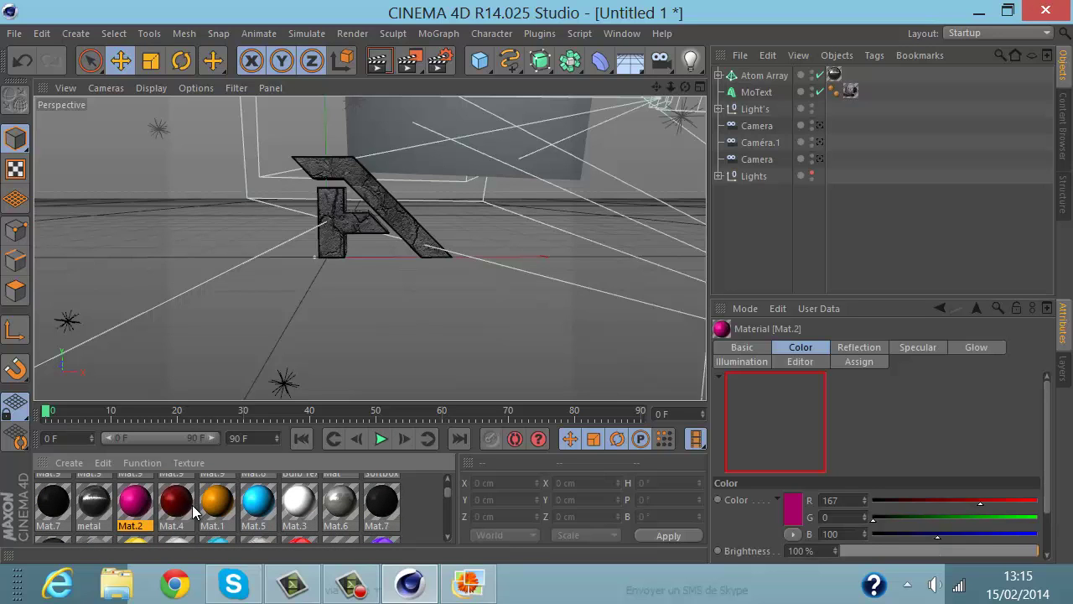
{"action": "left_click", "coordinate": [216, 501]}
{"action": "left_click", "coordinate": [257, 501]}
{"action": "scroll", "coordinate": [350, 497], "scroll_direction": "up", "scroll_amount": 2}
{"action": "scroll", "coordinate": [352, 502], "scroll_direction": "down", "scroll_amount": 2}
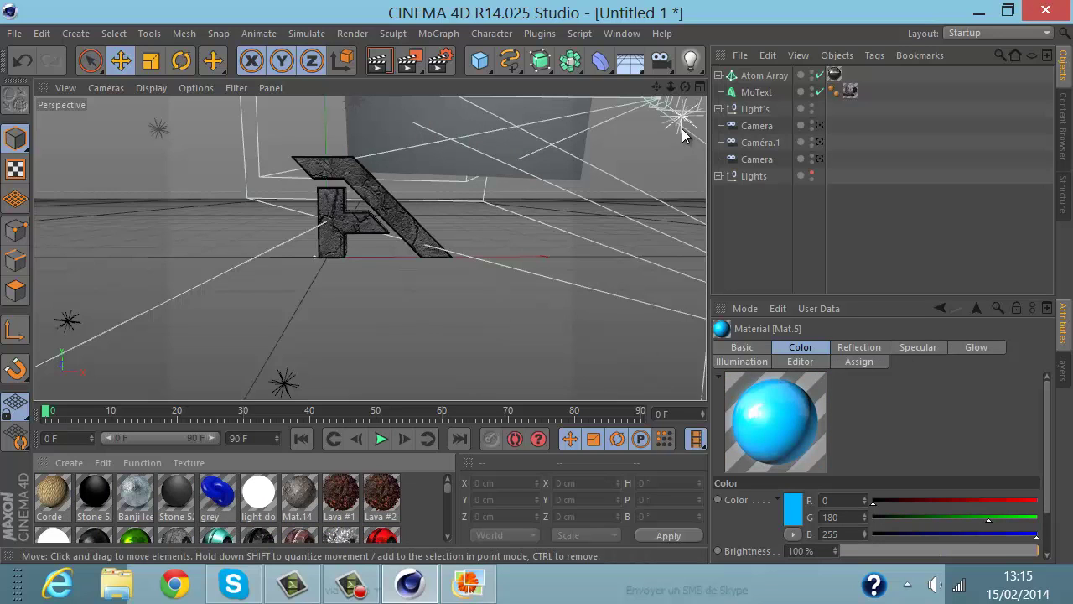
Step: Duplicate the letter A MoText object
{"action": "left_click", "coordinate": [757, 91]}
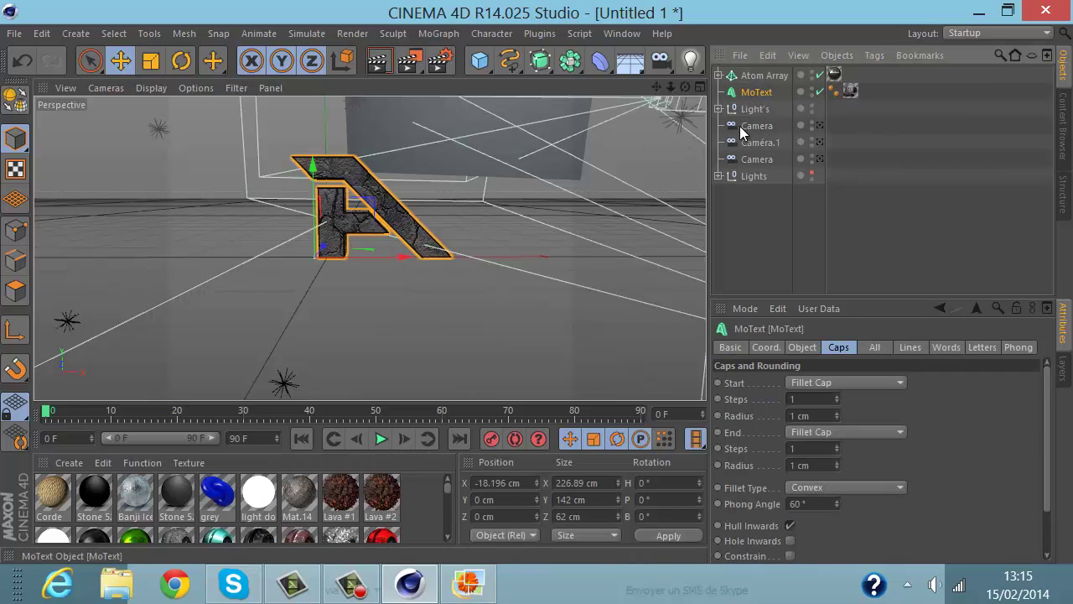
{"action": "key", "text": "ctrl+c"}
{"action": "key", "text": "ctrl+v"}
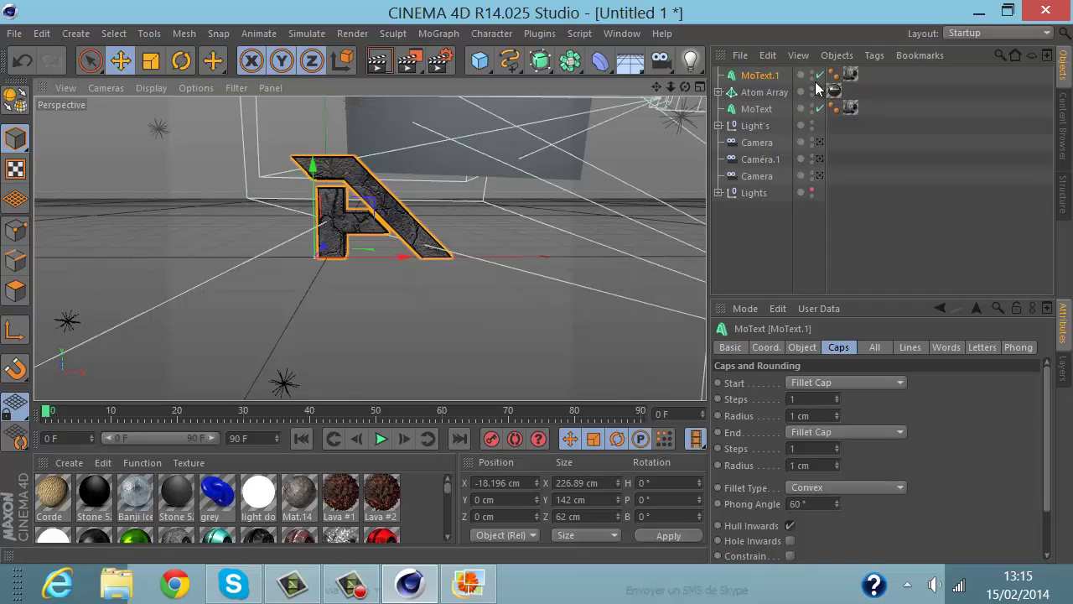
Step: Break the duplicated MoText into 90 random pieces with the Thrausi plugin
{"action": "left_click", "coordinate": [540, 33]}
{"action": "mouse_move", "coordinate": [603, 117]}
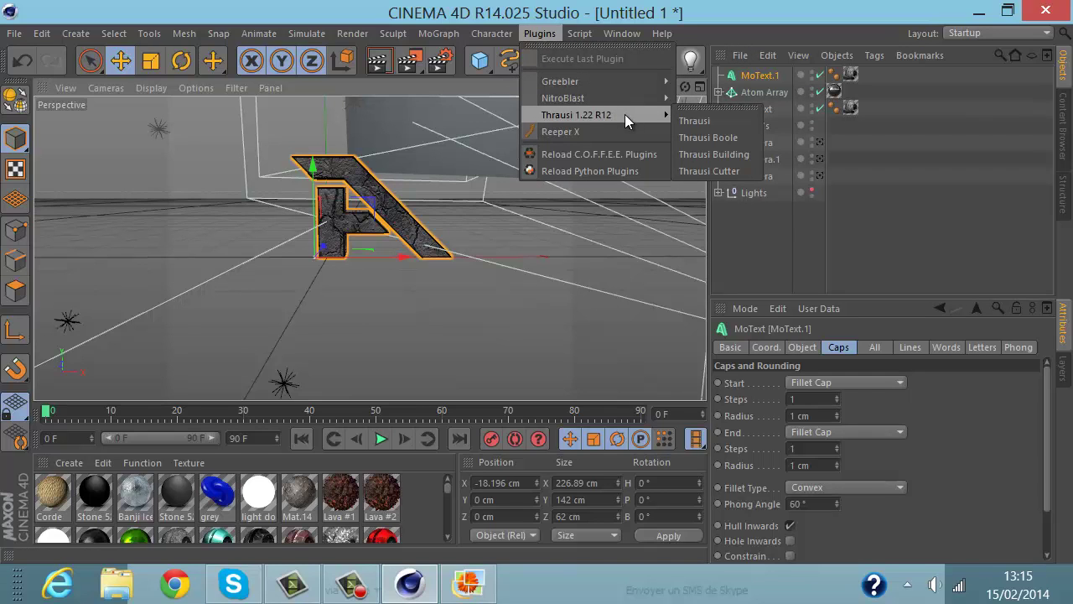
{"action": "left_click", "coordinate": [694, 120]}
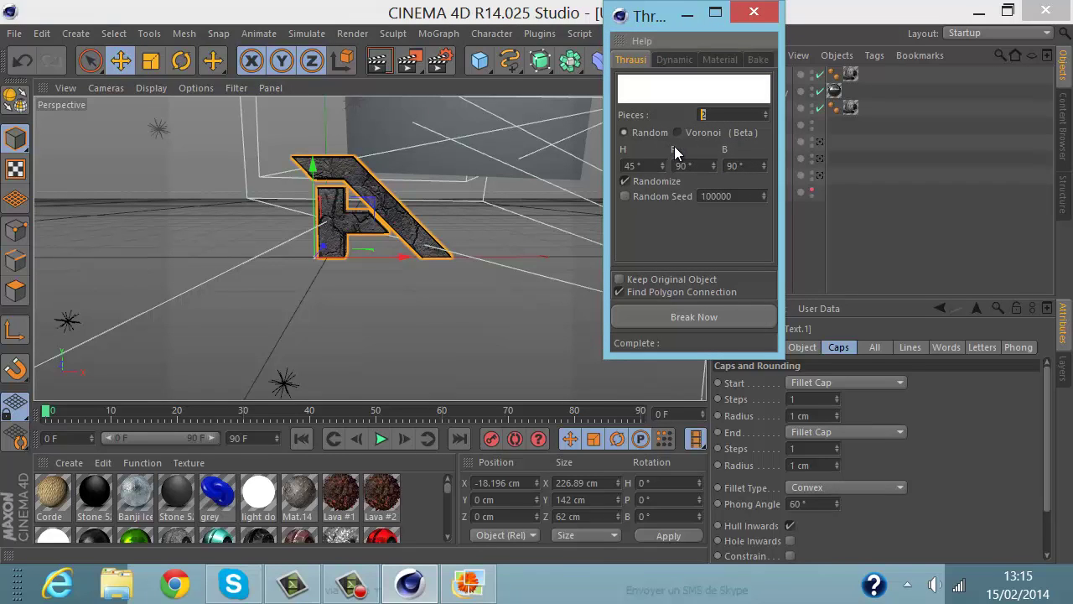
{"action": "type", "text": "90"}
{"action": "left_click", "coordinate": [694, 316]}
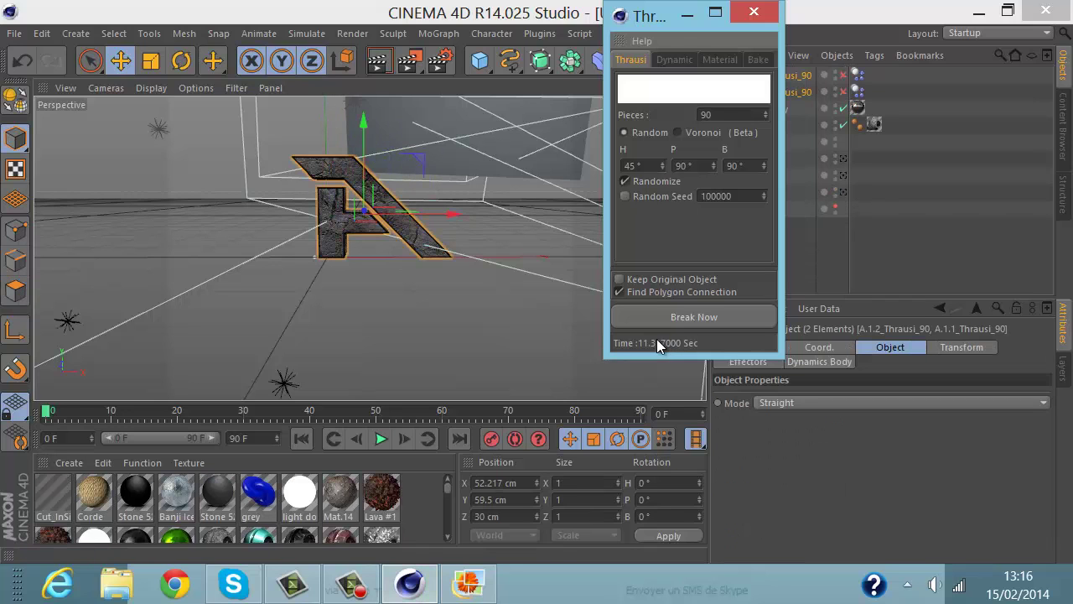
{"action": "left_click", "coordinate": [752, 13]}
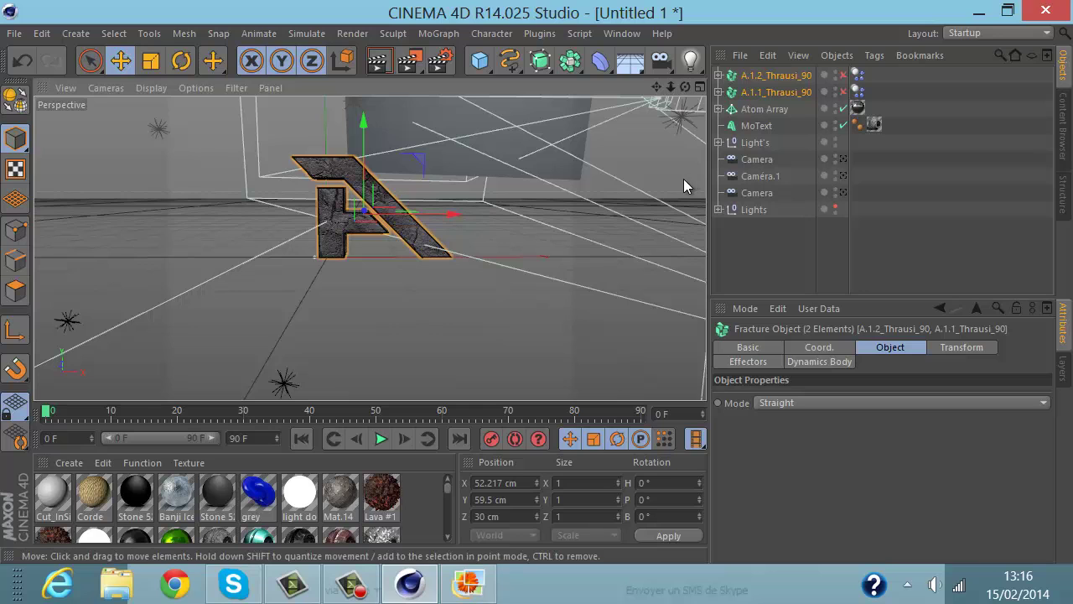
Step: Examine the individual pieces and their tags inside both Thrausi fracture objects
{"action": "left_click", "coordinate": [719, 76]}
{"action": "scroll", "coordinate": [747, 109], "scroll_direction": "down", "scroll_amount": 15}
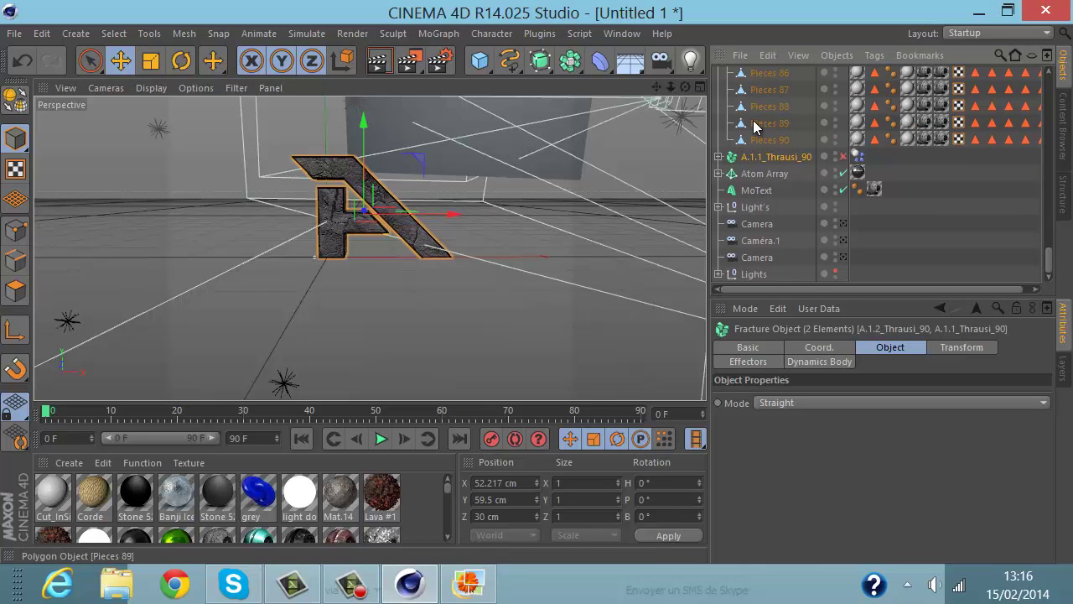
{"action": "scroll", "coordinate": [752, 127], "scroll_direction": "up", "scroll_amount": 2}
{"action": "scroll", "coordinate": [747, 148], "scroll_direction": "down", "scroll_amount": 2}
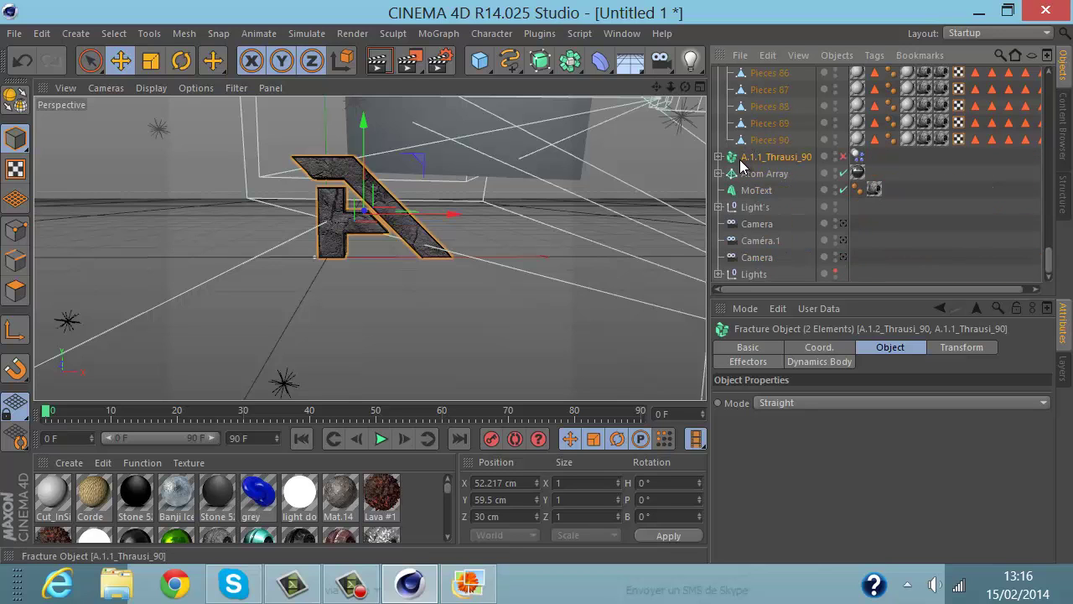
{"action": "left_click", "coordinate": [719, 157]}
{"action": "scroll", "coordinate": [721, 168], "scroll_direction": "down", "scroll_amount": 10}
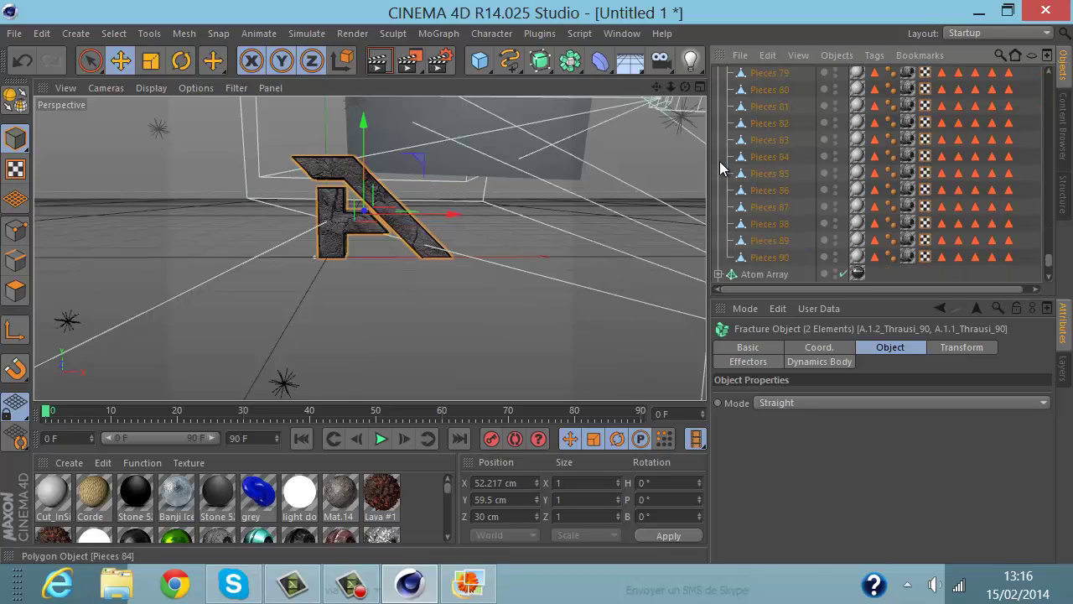
{"action": "scroll", "coordinate": [721, 167], "scroll_direction": "down", "scroll_amount": 8}
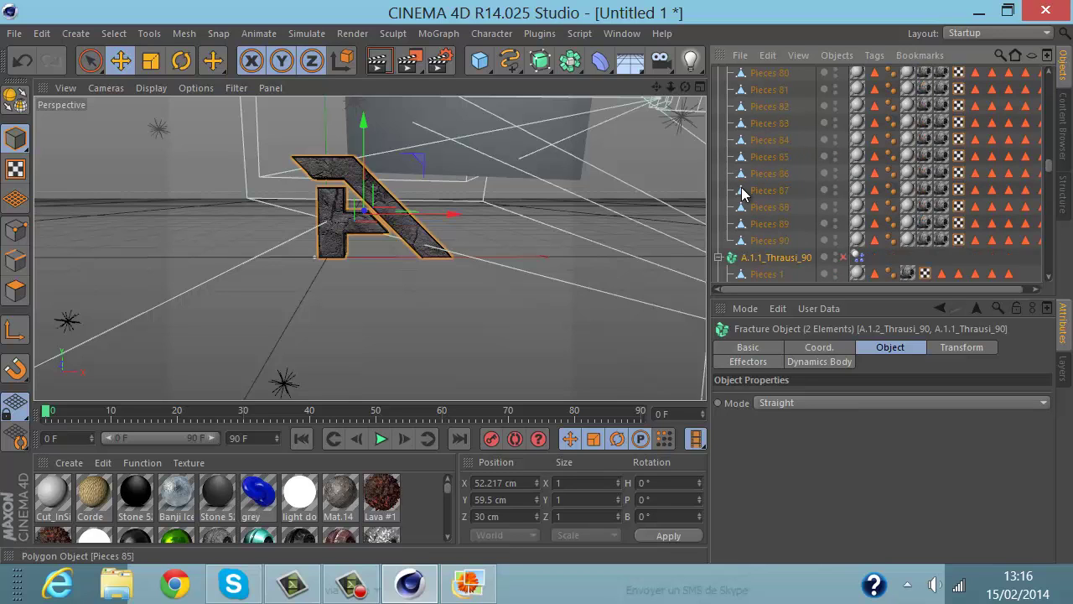
{"action": "scroll", "coordinate": [741, 133], "scroll_direction": "up", "scroll_amount": 20}
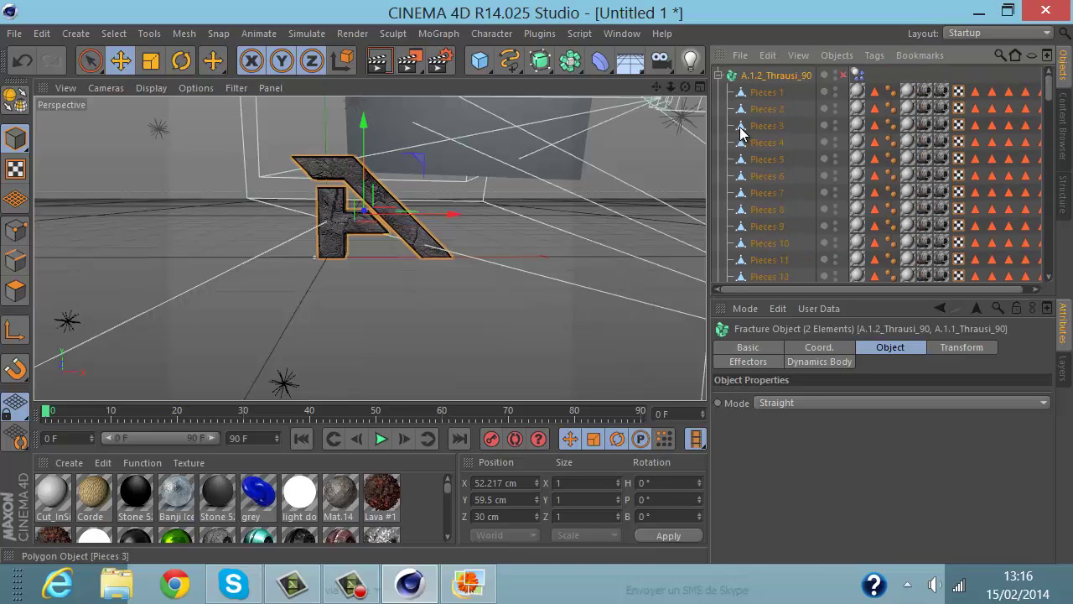
{"action": "left_click", "coordinate": [717, 76]}
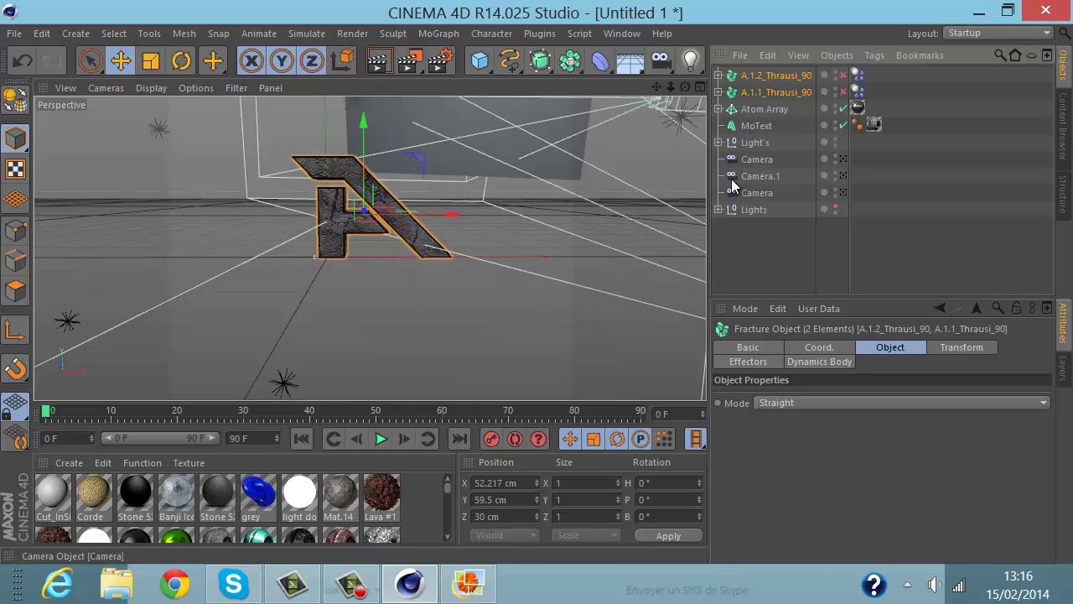
Step: Undo the Thrausi break of the duplicated MoText
{"action": "key", "text": "ctrl+z"}
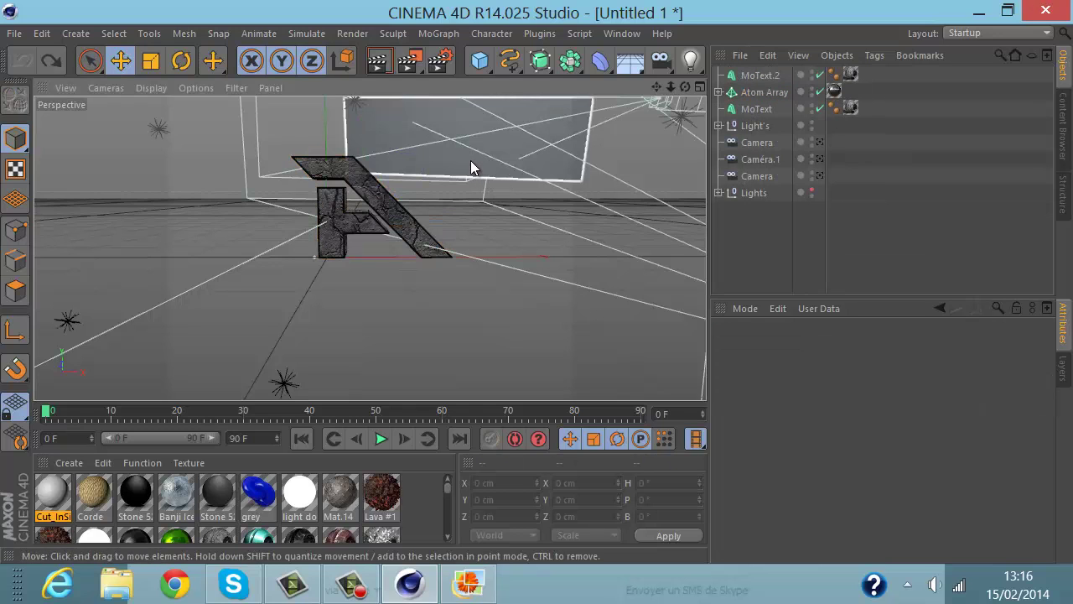
{"action": "left_click", "coordinate": [758, 75]}
{"action": "left_click", "coordinate": [769, 275]}
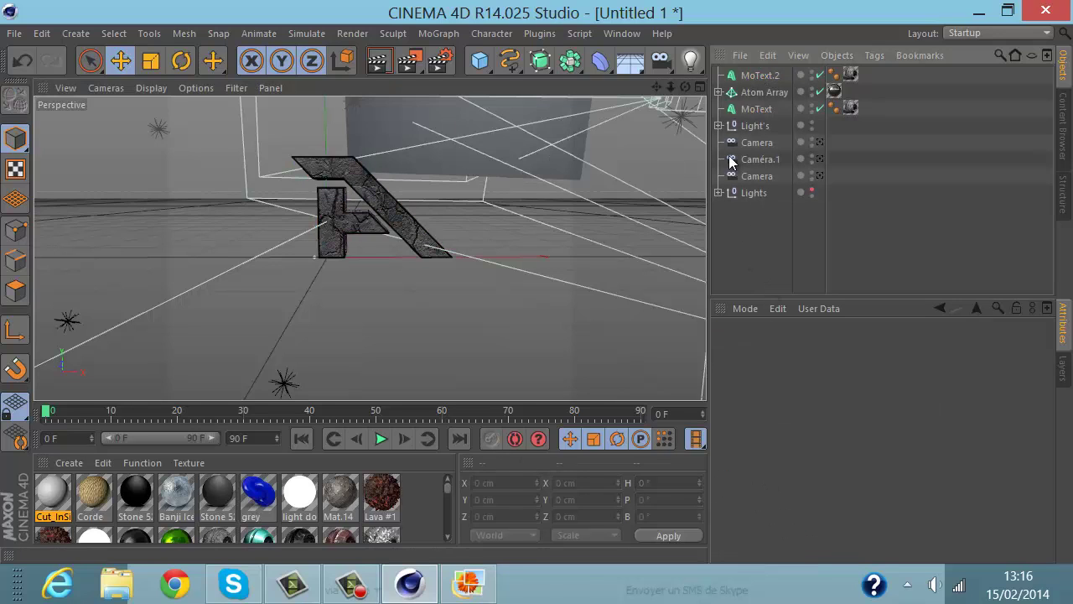
Step: Reorder the duplicated MoText's tags so that its Phong tag comes after the cracked stone texture tag
{"action": "left_click", "coordinate": [832, 75]}
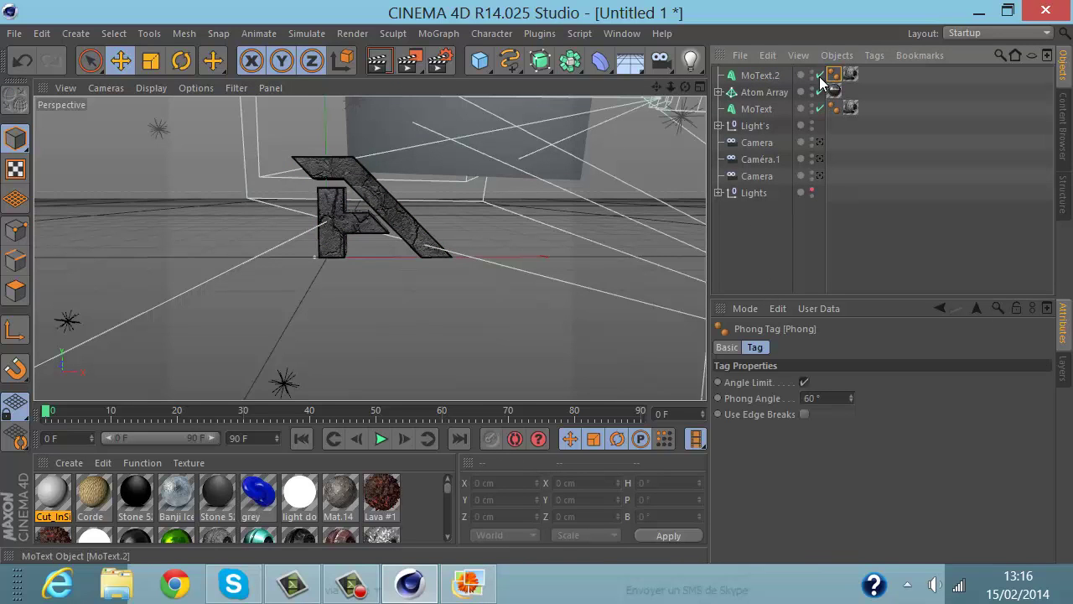
{"action": "left_click_drag", "start_coordinate": [834, 76], "coordinate": [860, 70]}
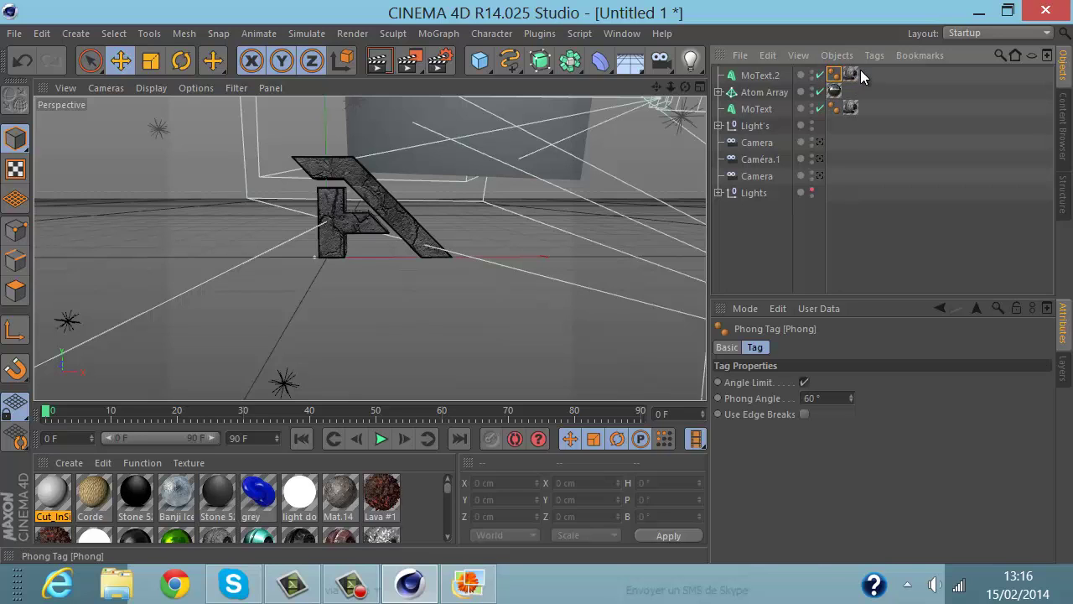
{"action": "left_click", "coordinate": [801, 307]}
{"action": "left_click", "coordinate": [786, 255]}
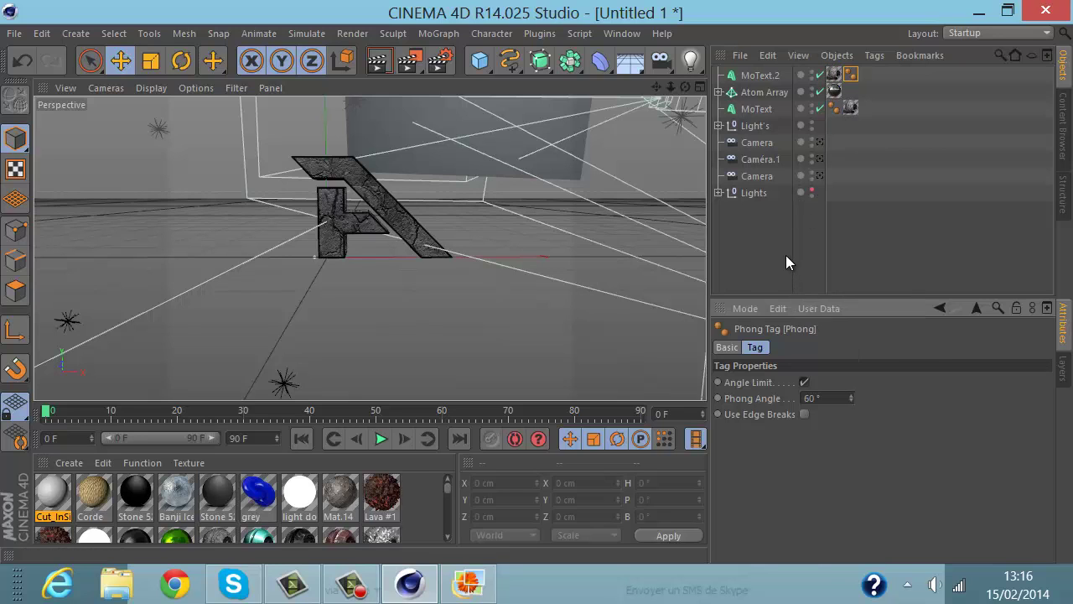
{"action": "left_click", "coordinate": [786, 255]}
{"action": "left_click", "coordinate": [812, 194]}
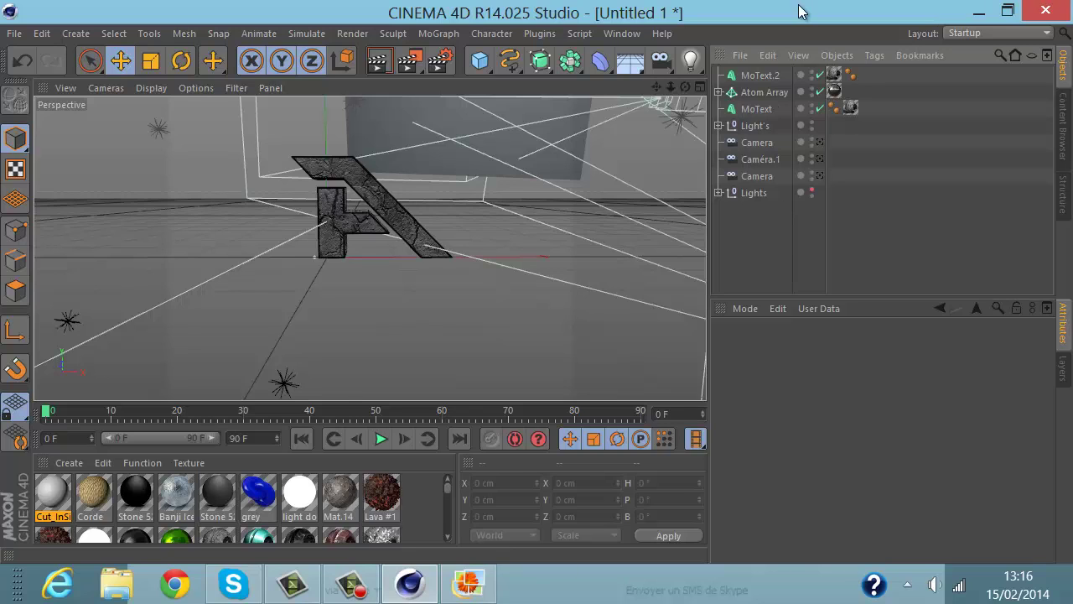
Step: Shatter the duplicated MoText with its reordered tags into 90 random pieces using Thrausi
{"action": "left_click", "coordinate": [835, 75]}
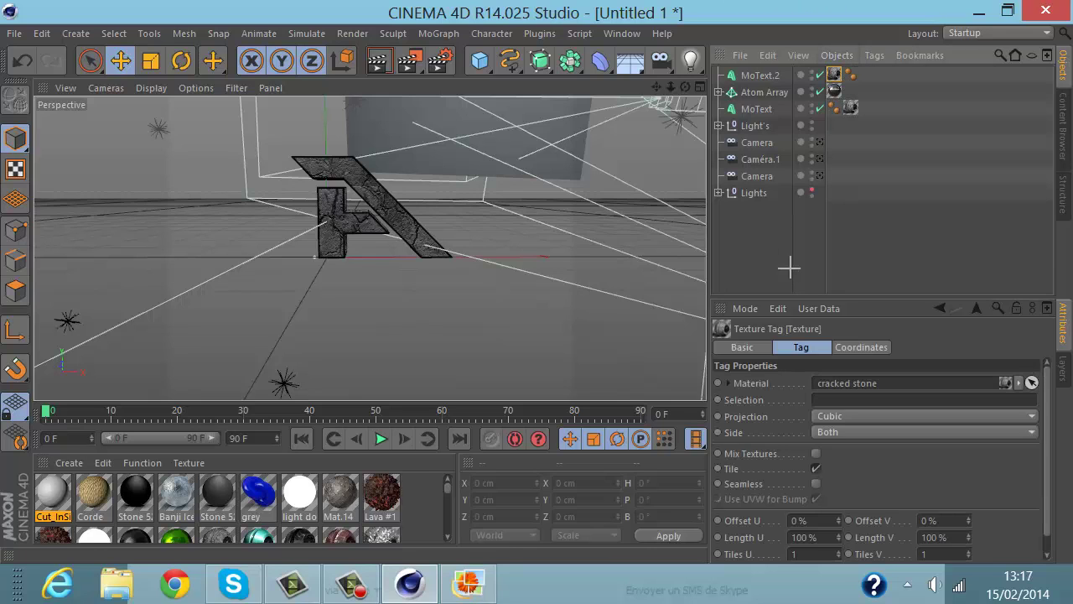
{"action": "left_click", "coordinate": [763, 76]}
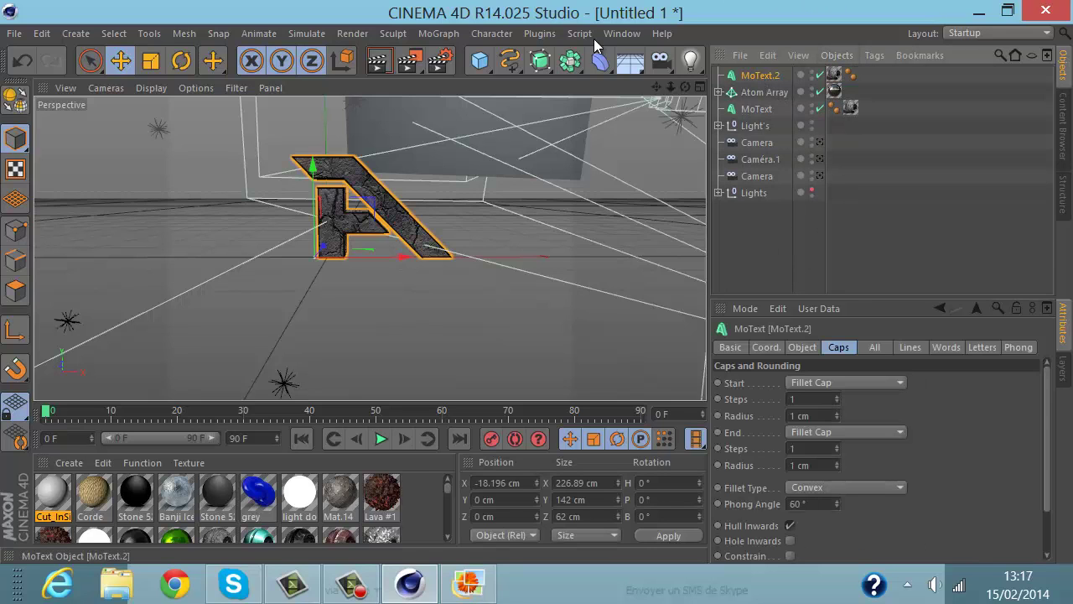
{"action": "left_click", "coordinate": [537, 33]}
{"action": "mouse_move", "coordinate": [607, 111]}
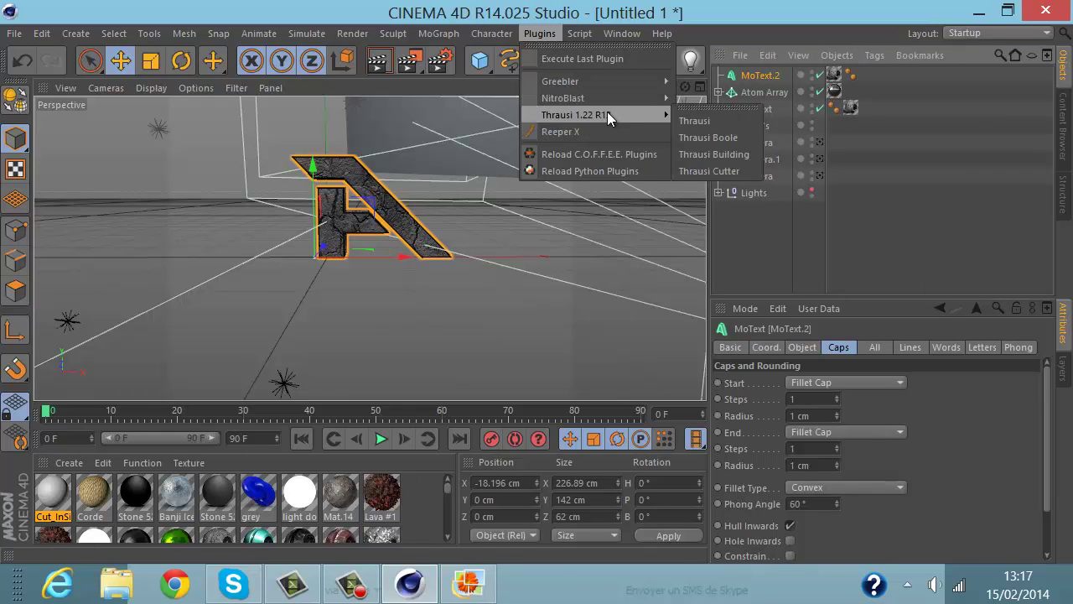
{"action": "left_click", "coordinate": [685, 121]}
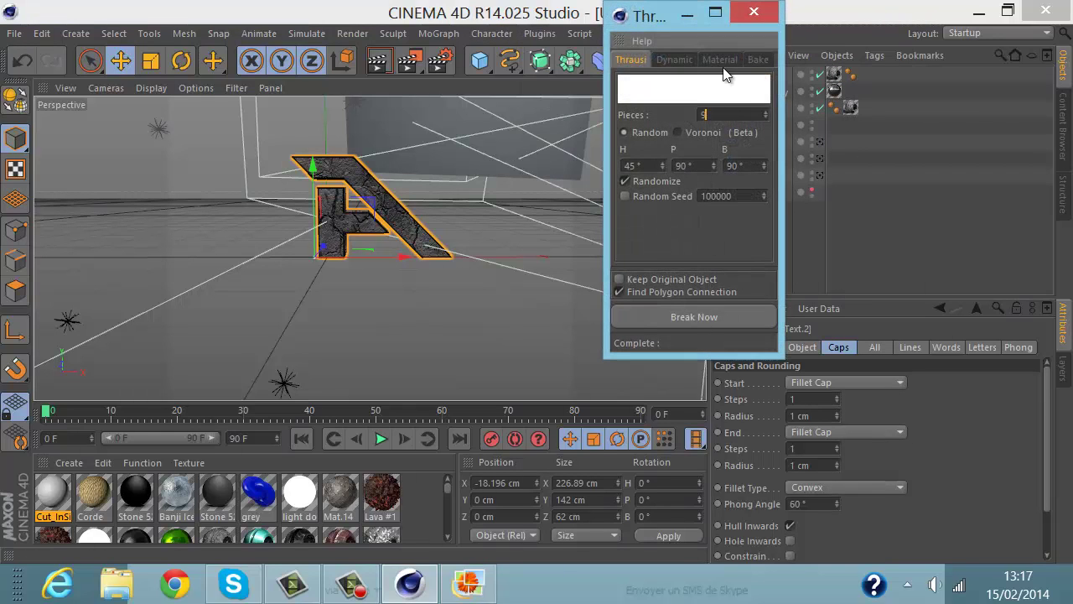
{"action": "left_click", "coordinate": [730, 319]}
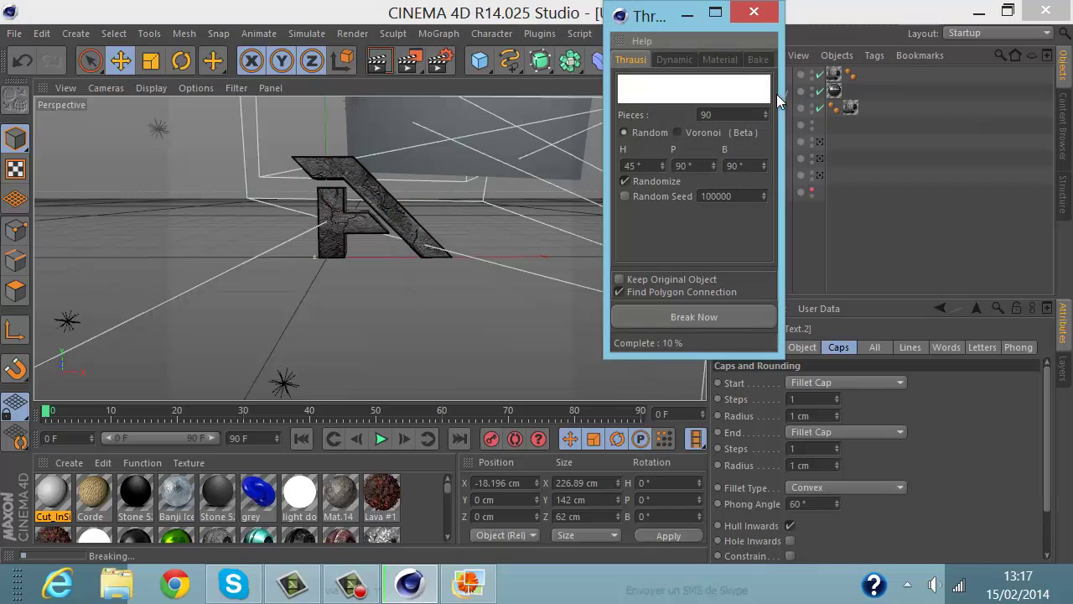
{"action": "left_click", "coordinate": [352, 584]}
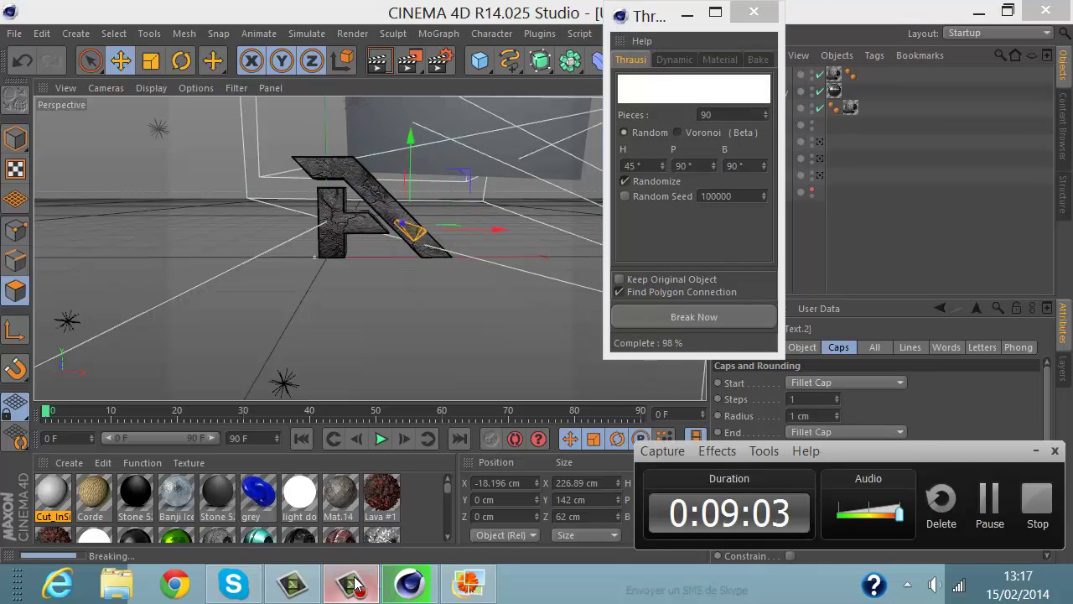
{"action": "left_click", "coordinate": [354, 585]}
{"action": "left_click", "coordinate": [354, 585]}
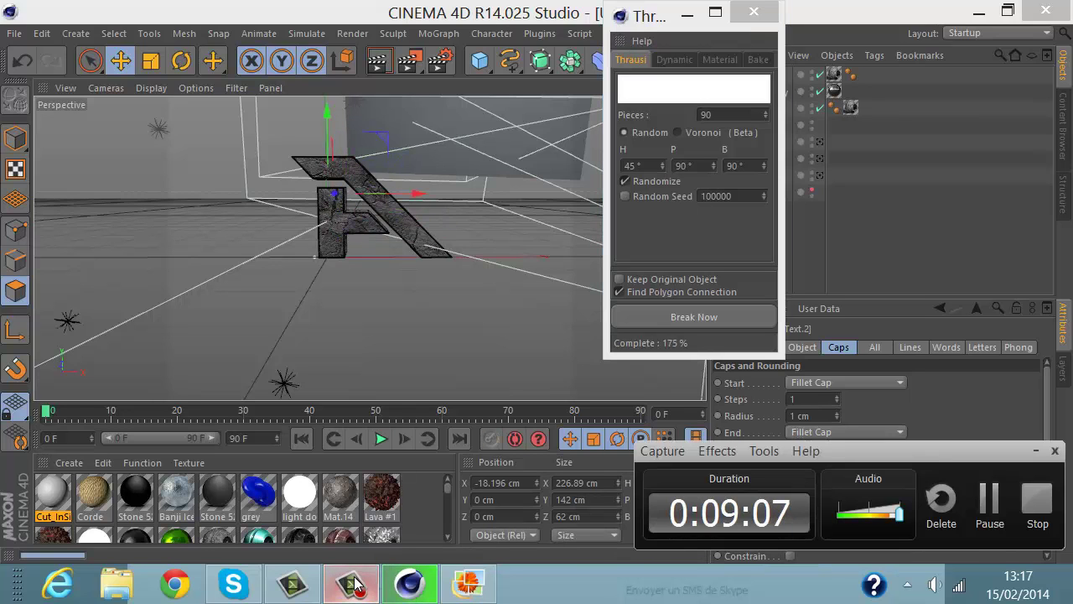
{"action": "left_click", "coordinate": [354, 584]}
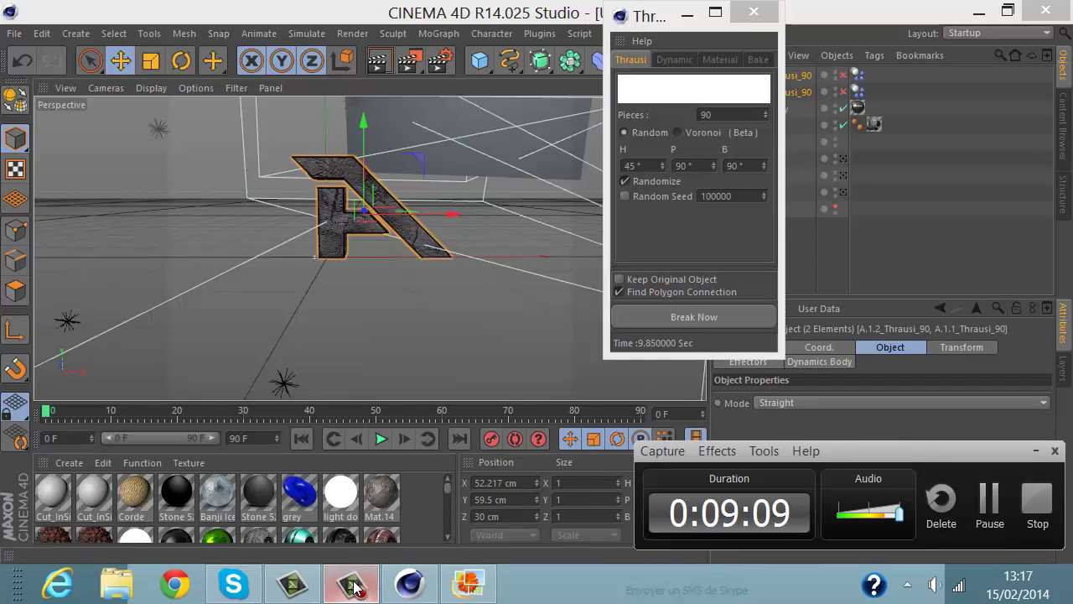
Step: Close Thrausi, then enable both Thrausi fracture objects and select them together
{"action": "left_click", "coordinate": [764, 12]}
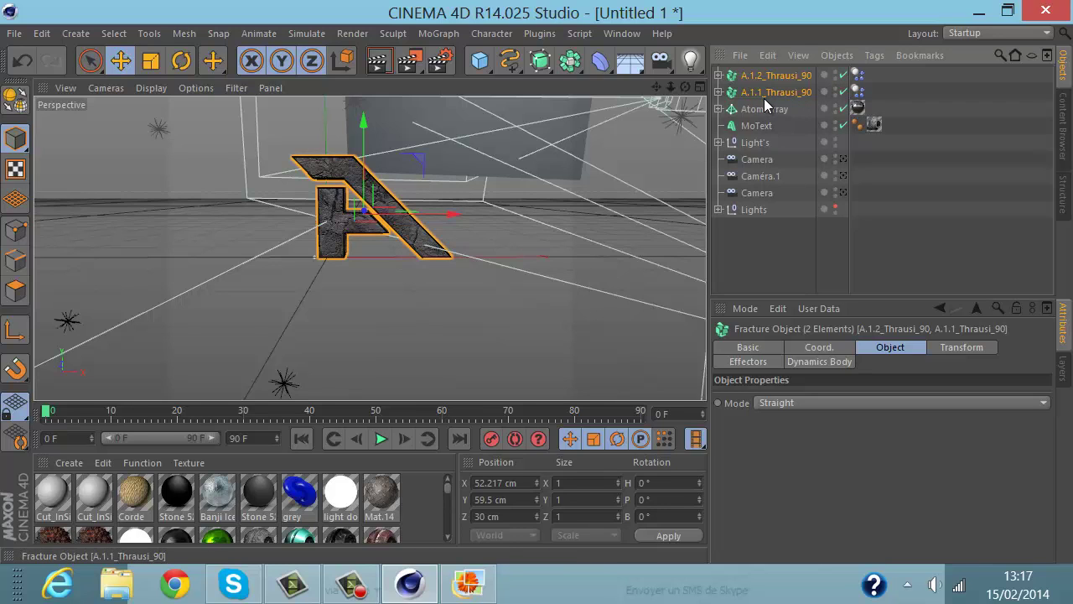
{"action": "left_click", "coordinate": [775, 76]}
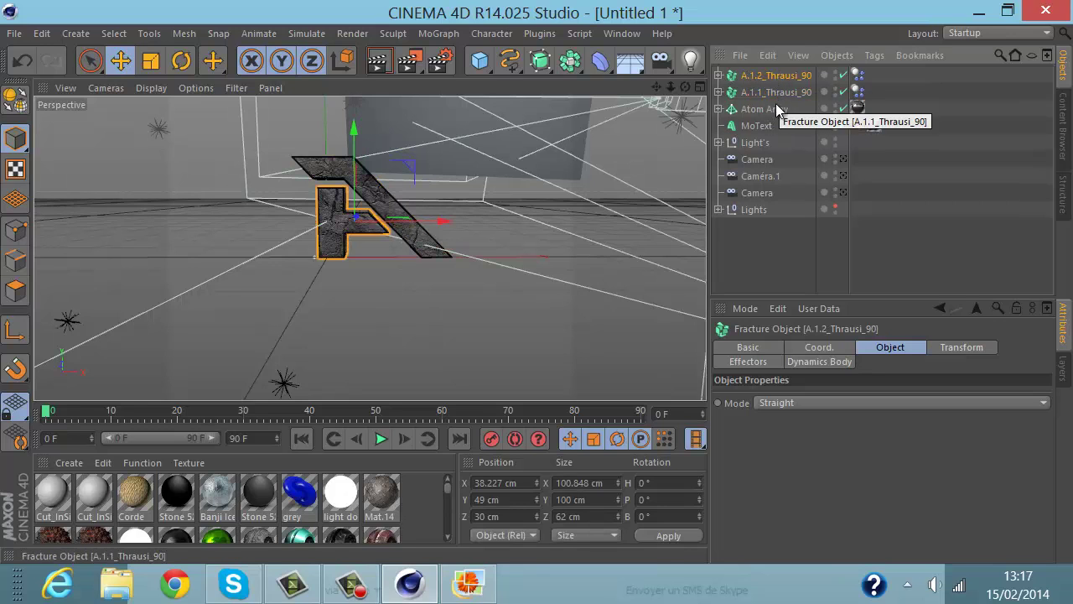
{"action": "left_click", "coordinate": [786, 93], "text": "ctrl"}
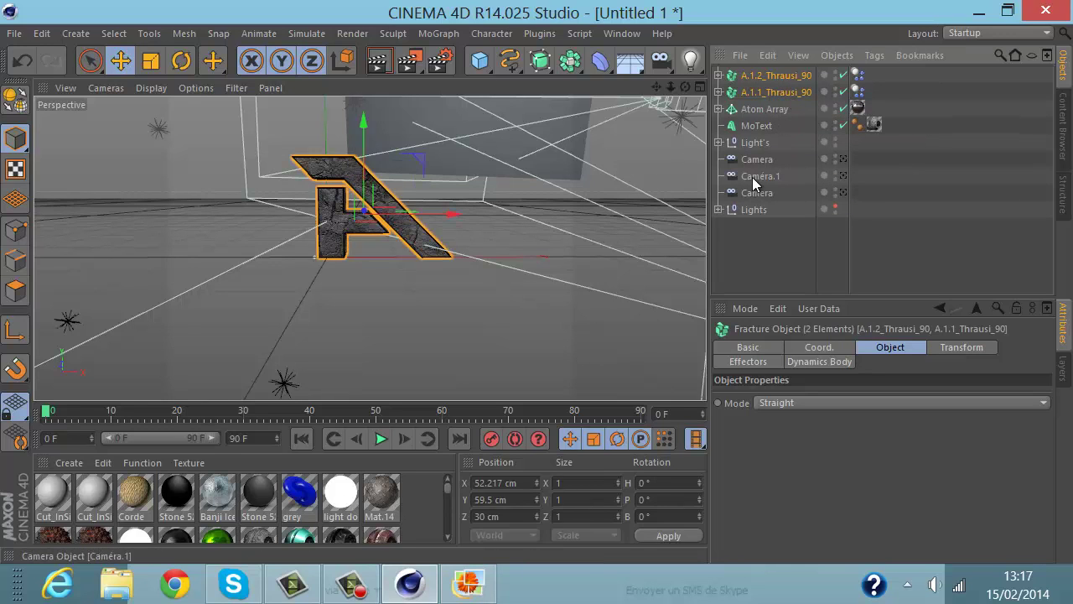
{"action": "left_click", "coordinate": [807, 75]}
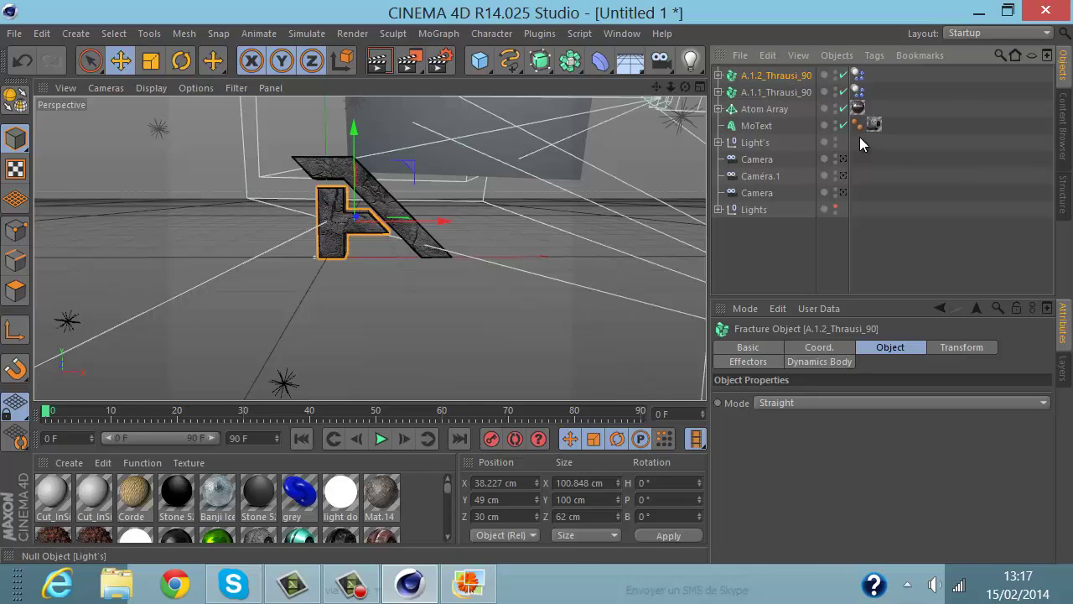
{"action": "left_click", "coordinate": [785, 93], "text": "ctrl"}
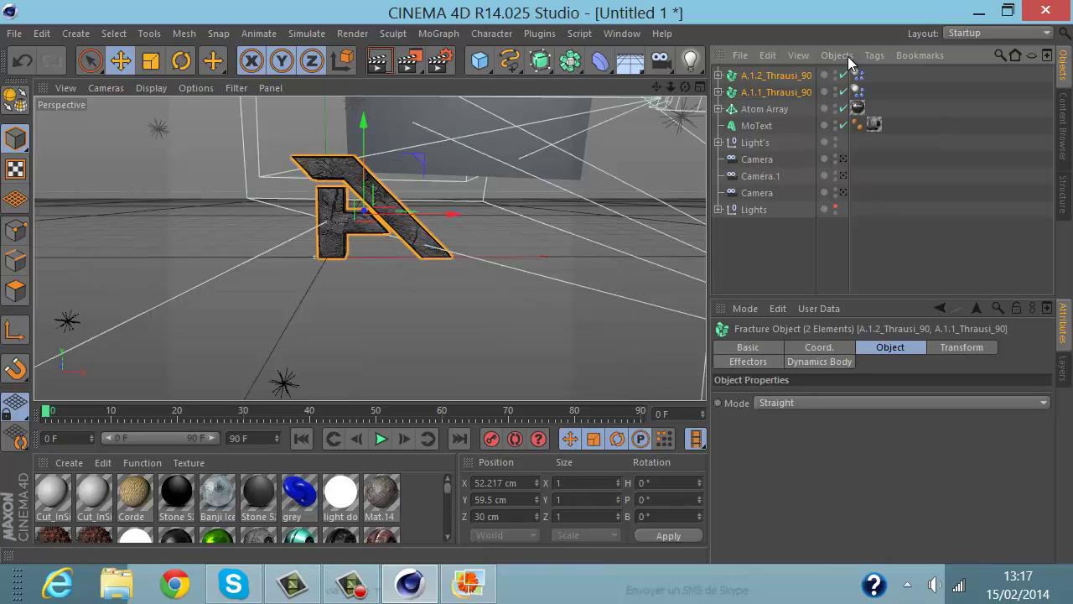
{"action": "left_click", "coordinate": [790, 77]}
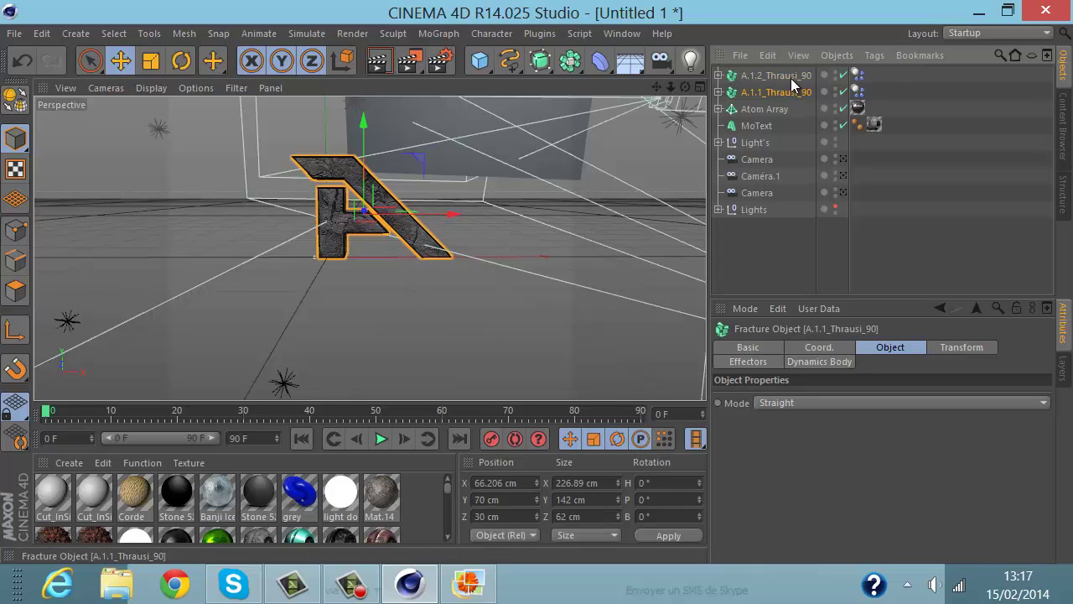
{"action": "key", "text": "ctrl+a"}
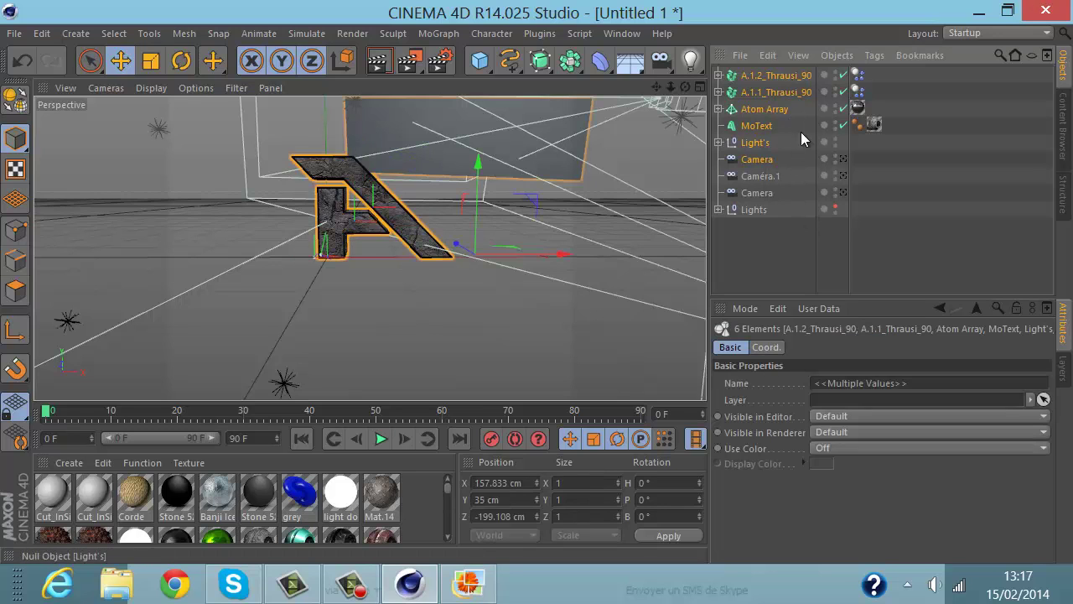
{"action": "left_click", "coordinate": [777, 89]}
{"action": "left_click", "coordinate": [776, 77], "text": "ctrl"}
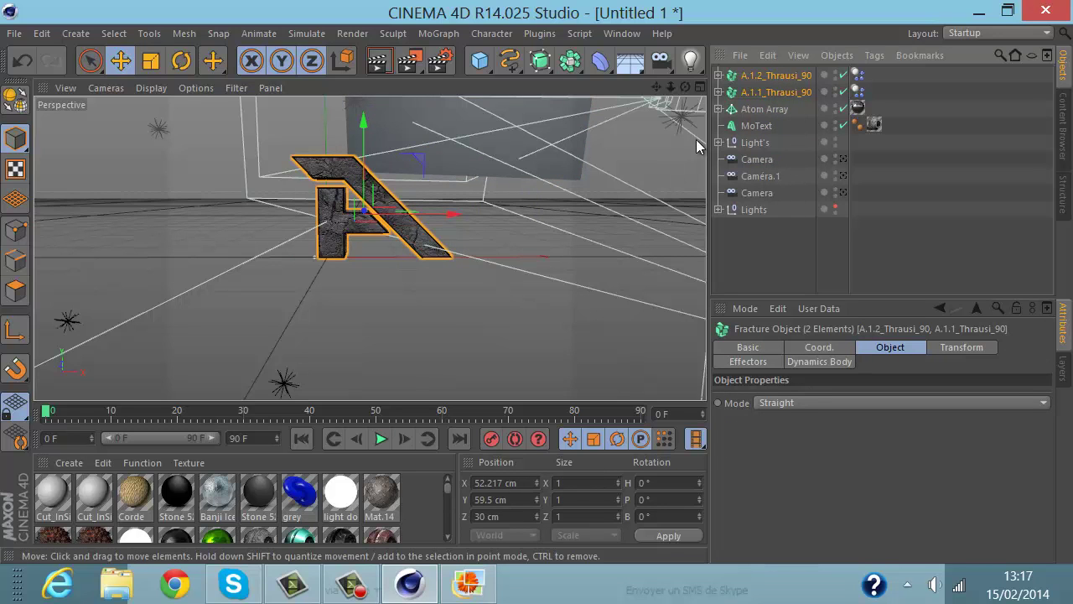
Step: Add a Random effector to the two selected Thrausi fracture objects and nest both objects under it
{"action": "left_click", "coordinate": [470, 35]}
{"action": "mouse_move", "coordinate": [438, 34]}
{"action": "mouse_move", "coordinate": [465, 59]}
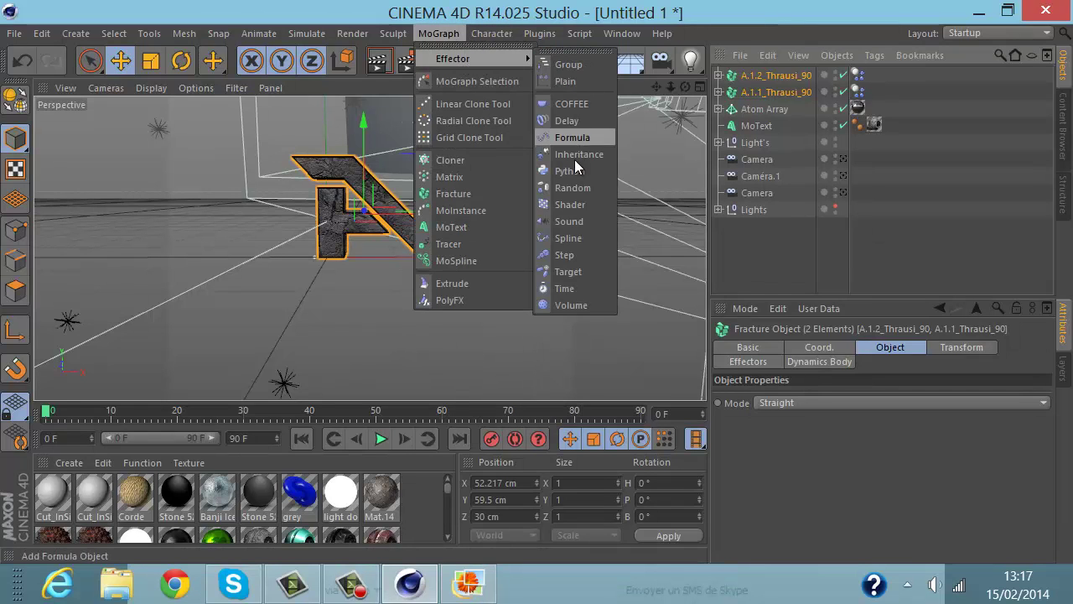
{"action": "left_click", "coordinate": [565, 186]}
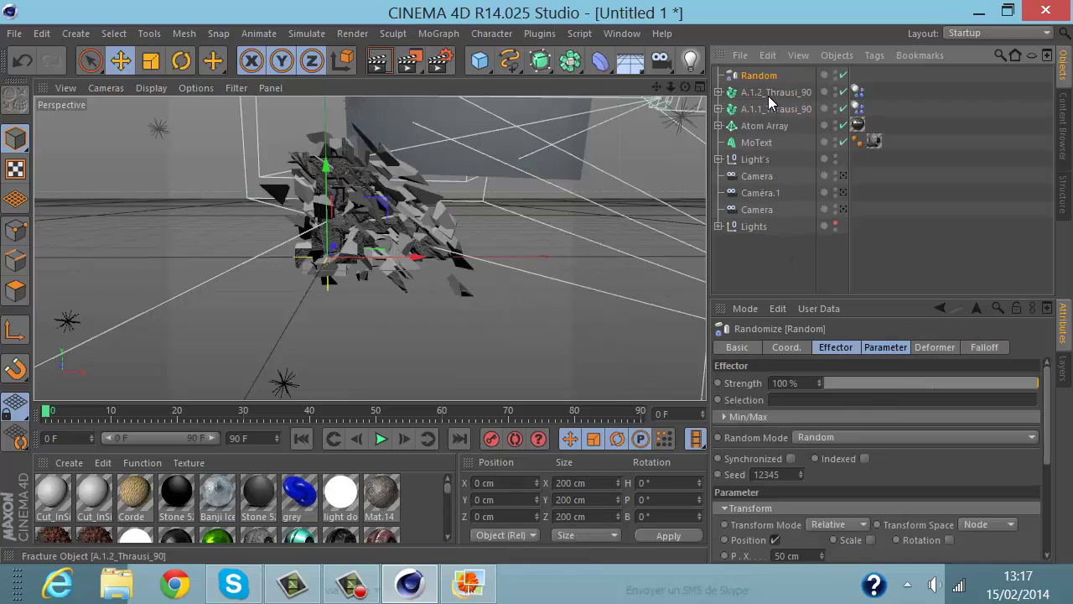
{"action": "left_click", "coordinate": [768, 93]}
{"action": "left_click", "coordinate": [768, 103], "text": "shift"}
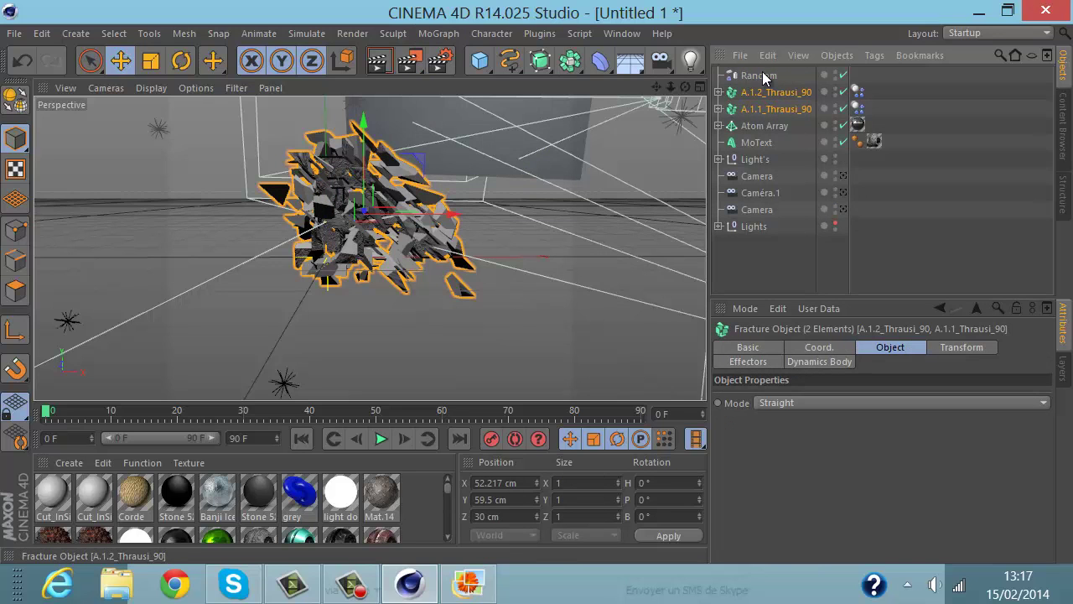
{"action": "left_click_drag", "start_coordinate": [763, 87], "coordinate": [772, 77]}
{"action": "left_click", "coordinate": [771, 76]}
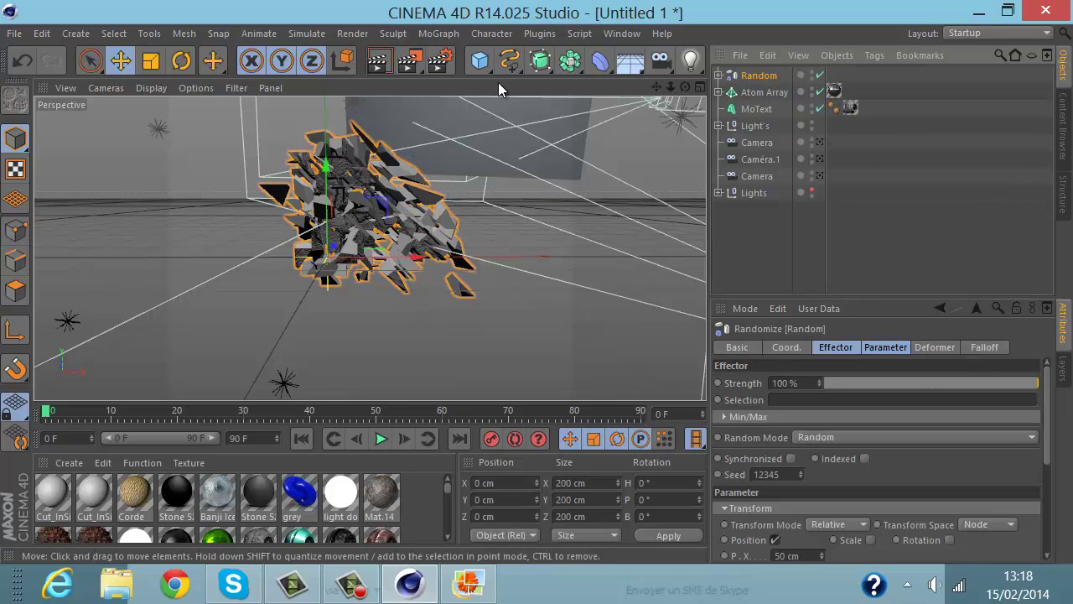
Step: Render the view to check the scattered pieces, and inspect both fracture objects under the Random effector individually
{"action": "left_click", "coordinate": [387, 63]}
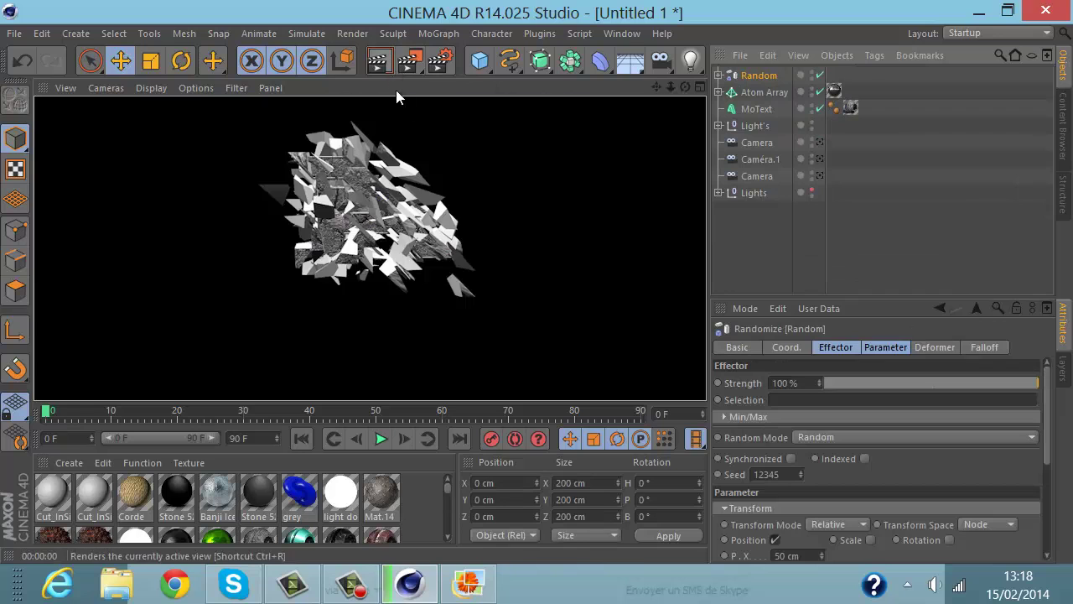
{"action": "left_click", "coordinate": [468, 220]}
{"action": "left_click", "coordinate": [719, 75]}
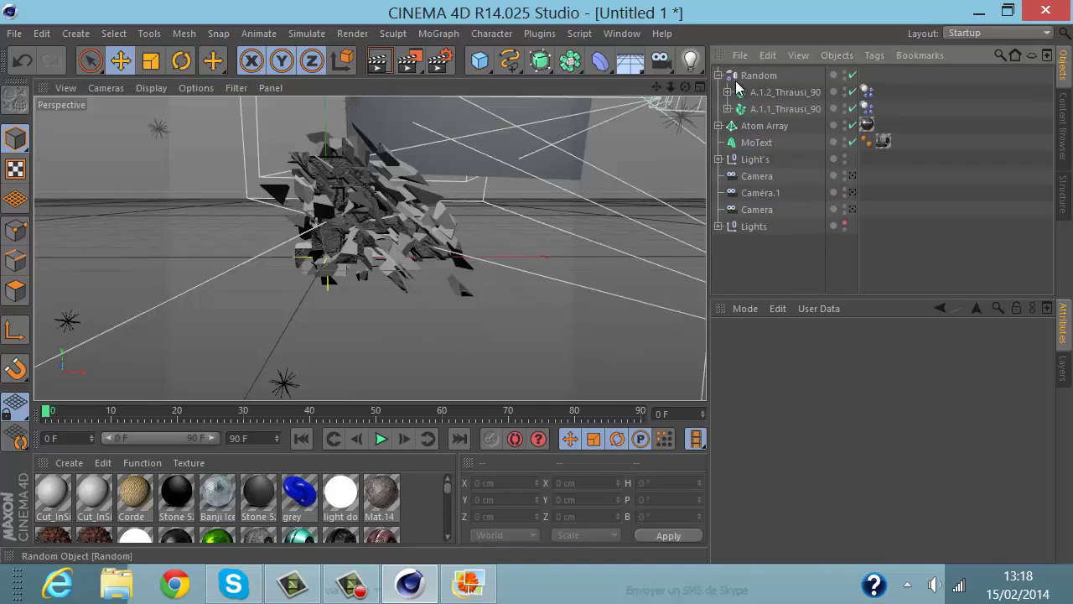
{"action": "left_click", "coordinate": [763, 94]}
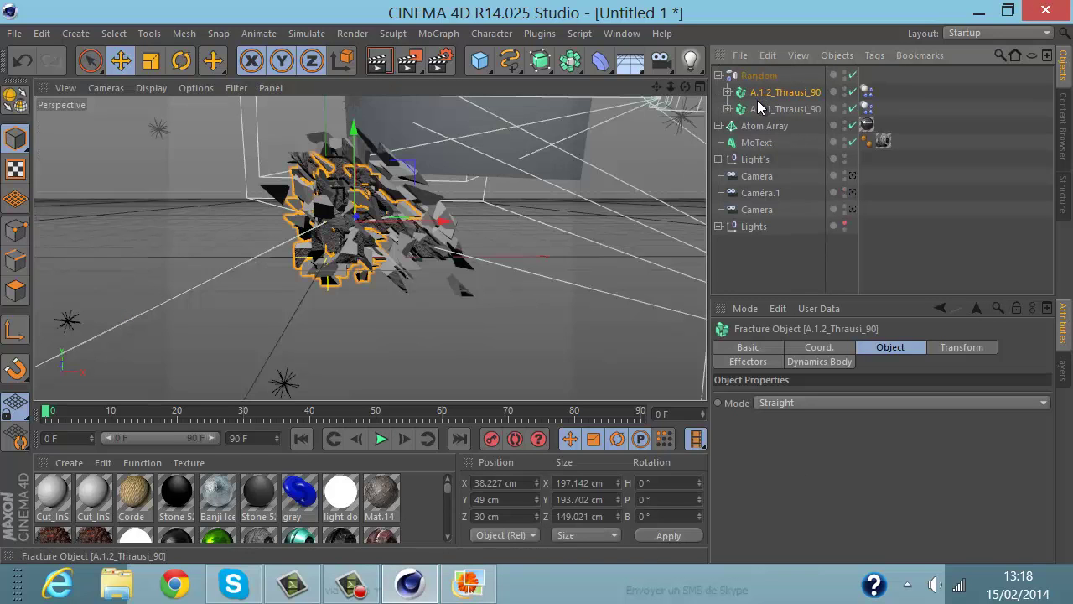
{"action": "left_click", "coordinate": [754, 108]}
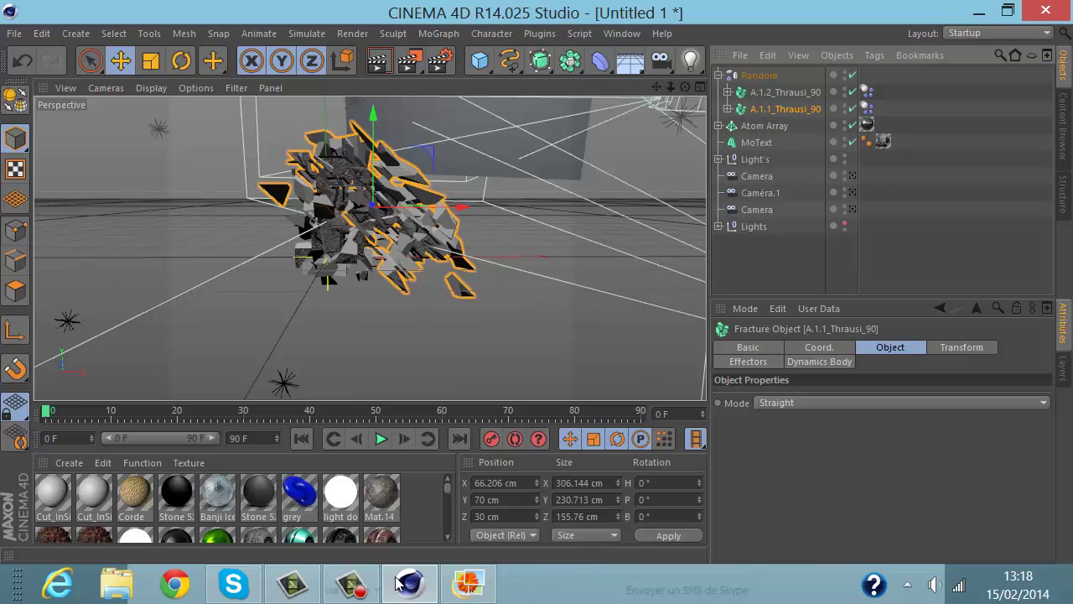
{"action": "left_click", "coordinate": [352, 585]}
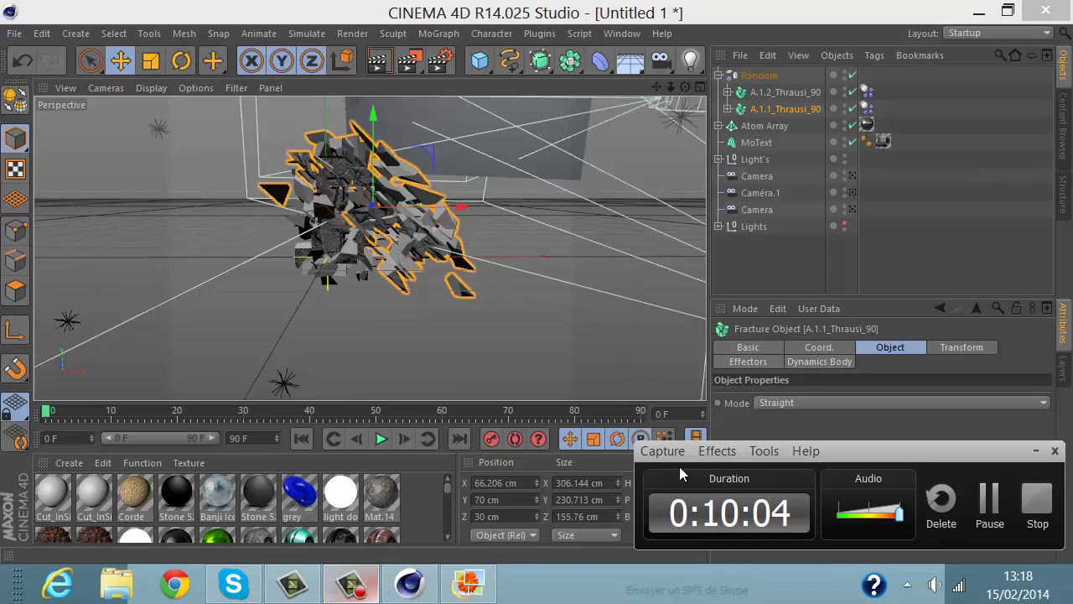
{"action": "left_click", "coordinate": [988, 500]}
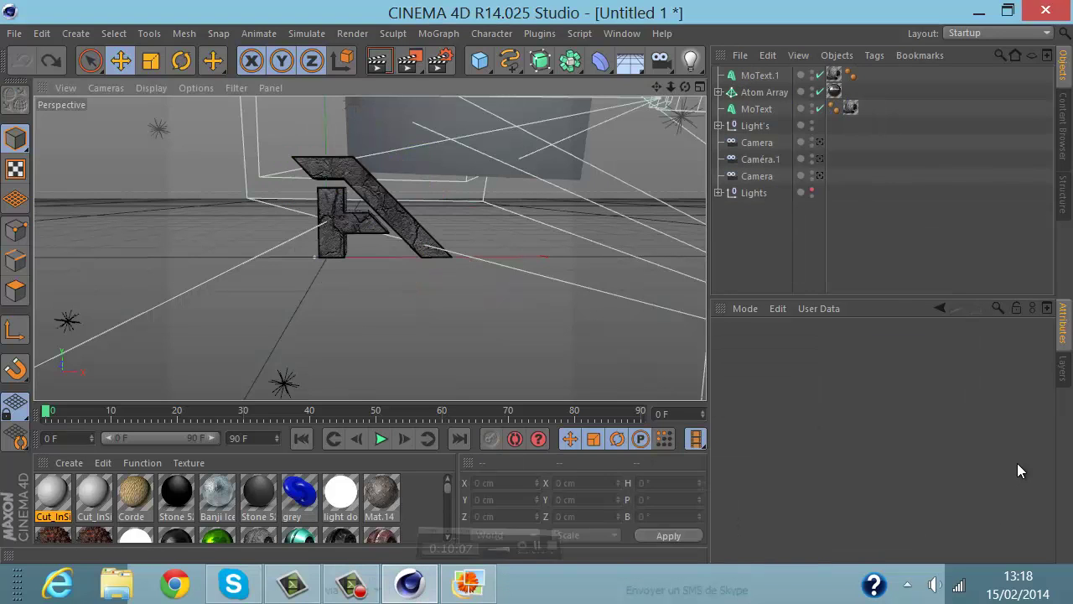
{"action": "left_click", "coordinate": [859, 421]}
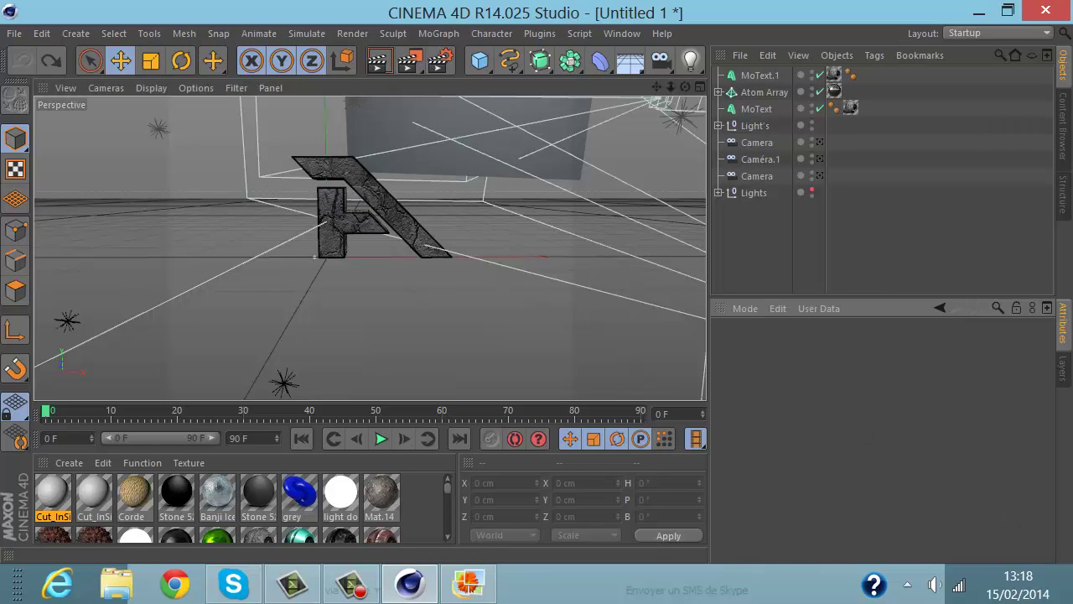
{"action": "left_click", "coordinate": [773, 312]}
{"action": "left_click", "coordinate": [763, 309]}
{"action": "left_click", "coordinate": [756, 307]}
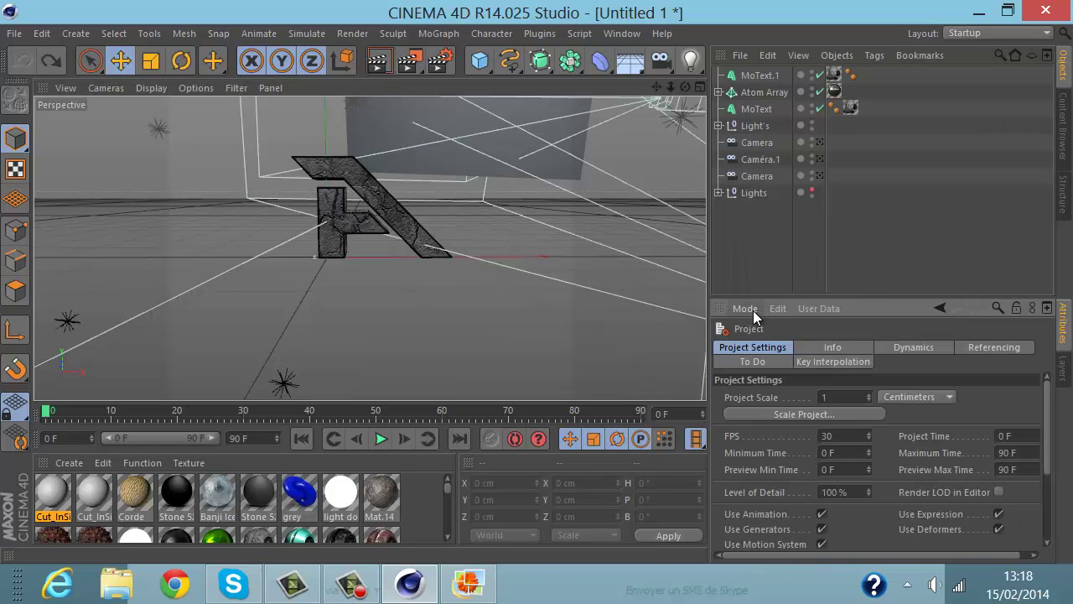
{"action": "left_click", "coordinate": [753, 310]}
{"action": "left_click", "coordinate": [757, 313]}
Step: Reorder the duplicated MoText's tags so that its Phong tag comes before the cracked stone texture tag
{"action": "left_click", "coordinate": [759, 75]}
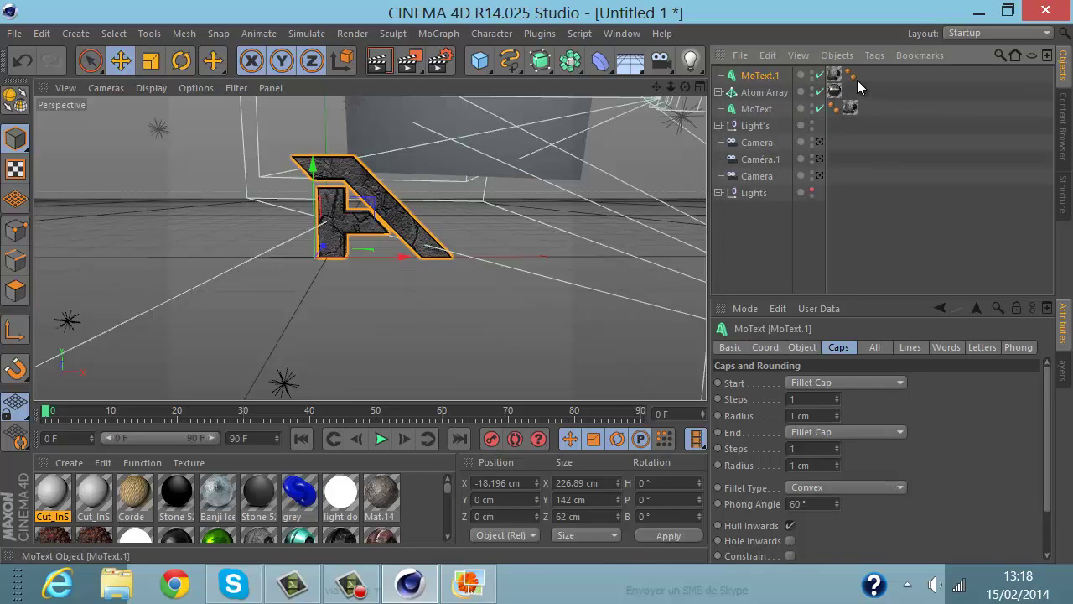
{"action": "left_click_drag", "start_coordinate": [851, 76], "coordinate": [826, 75]}
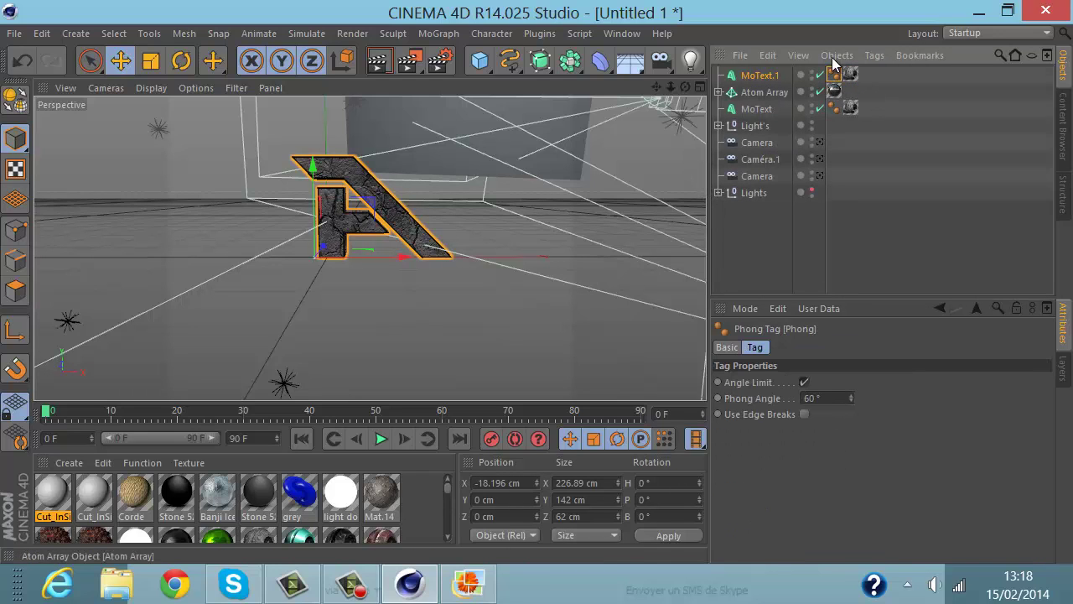
{"action": "left_click", "coordinate": [866, 83]}
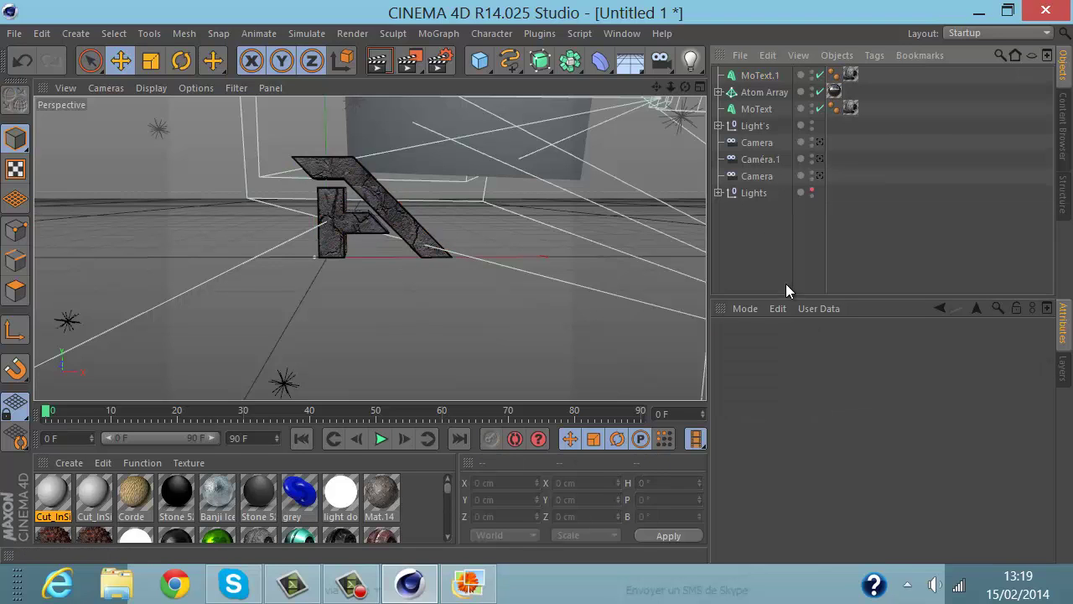
{"action": "key", "text": "ctrl+a"}
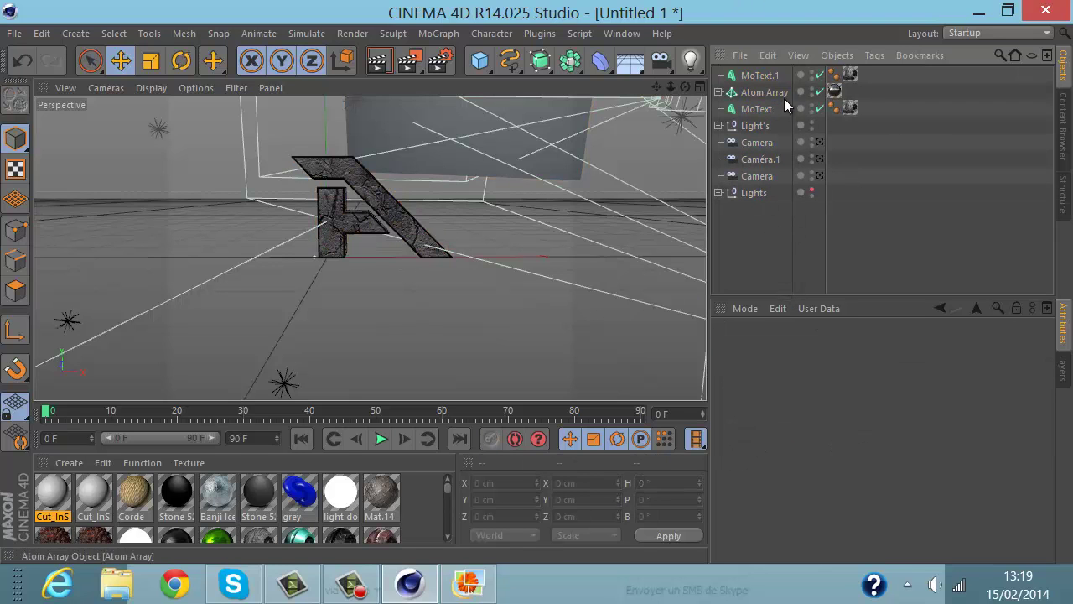
Step: Try to break the duplicated MoText into 2 random pieces with Thrausi
{"action": "left_click", "coordinate": [758, 76]}
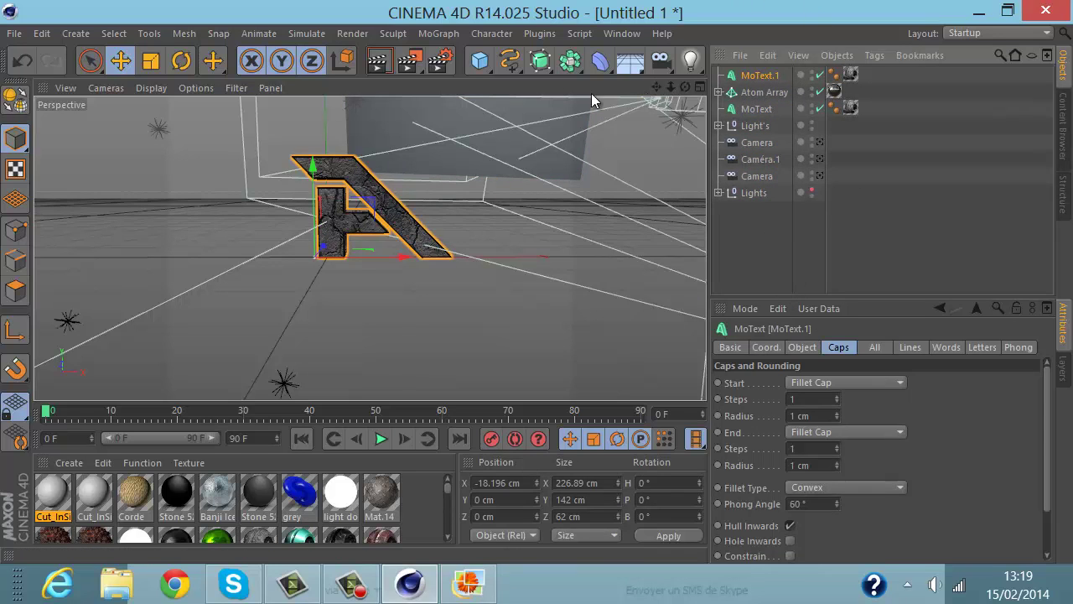
{"action": "left_click", "coordinate": [541, 33]}
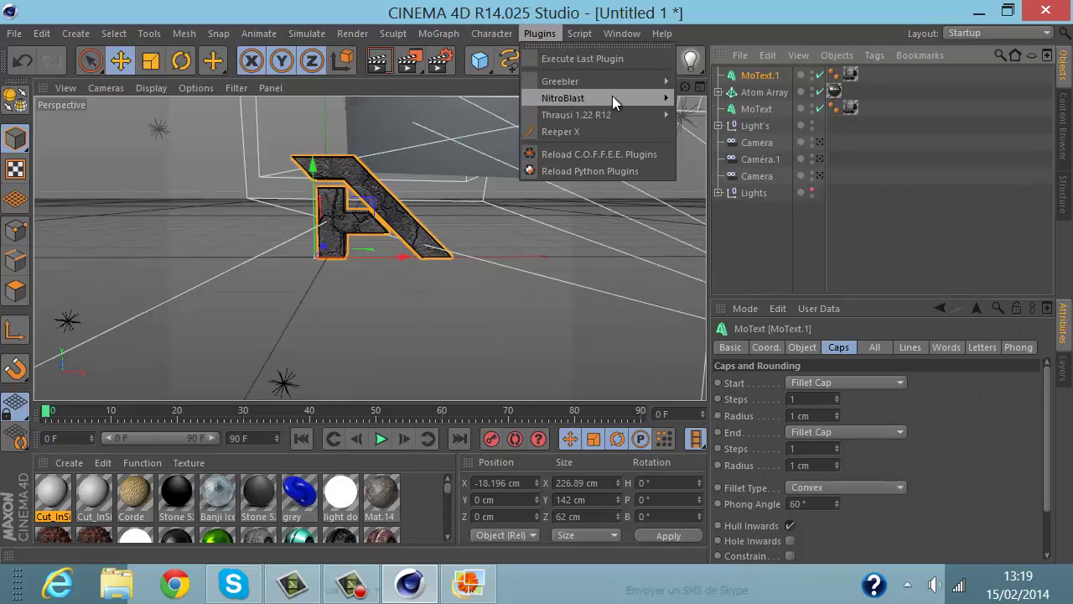
{"action": "mouse_move", "coordinate": [612, 97]}
{"action": "left_click", "coordinate": [700, 118]}
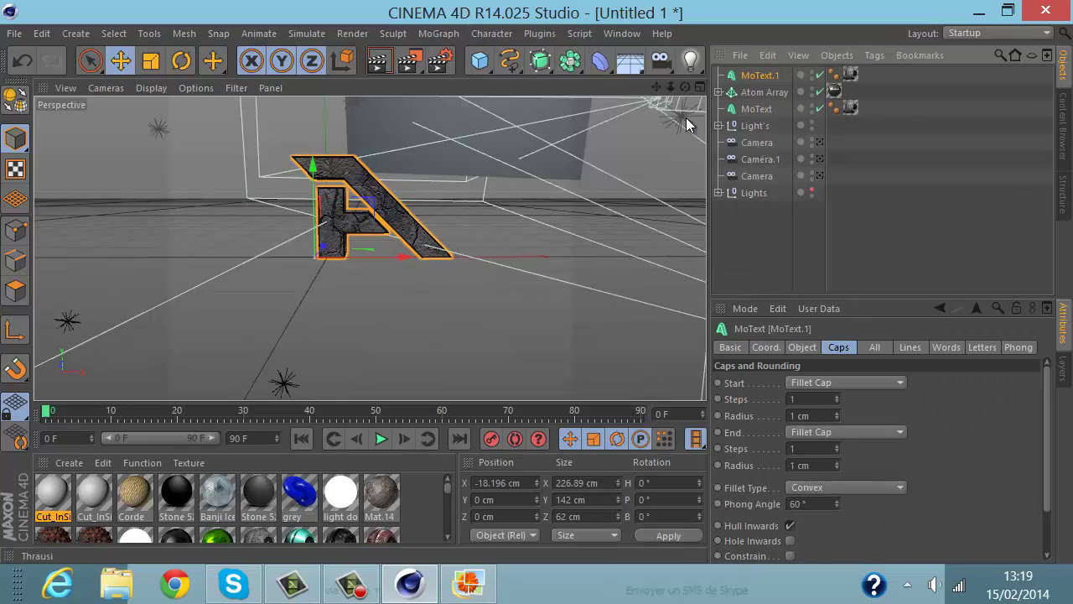
{"action": "left_click", "coordinate": [711, 318]}
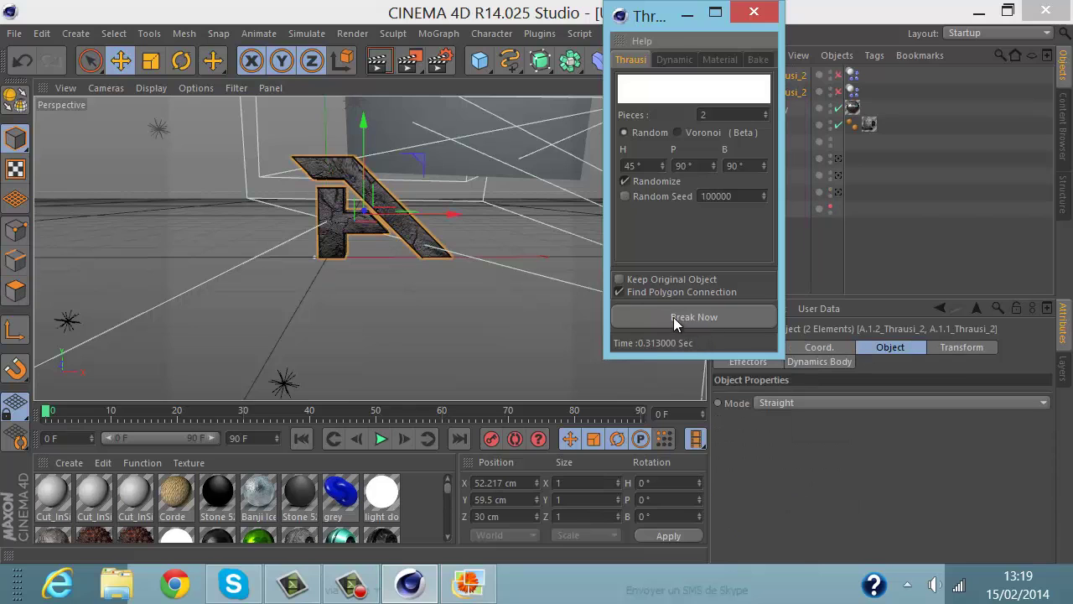
{"action": "left_click", "coordinate": [764, 7]}
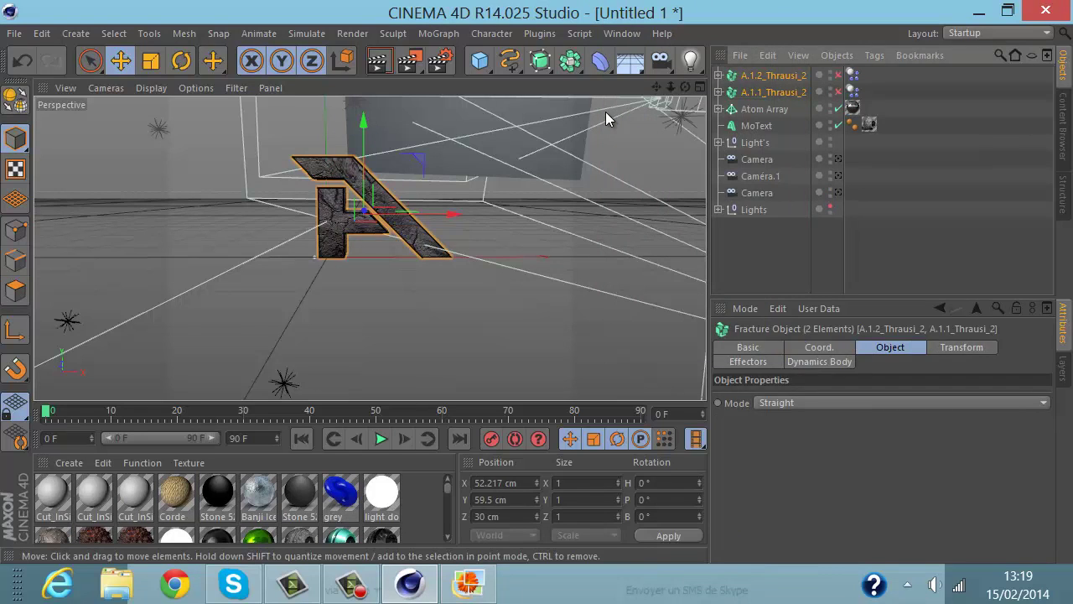
{"action": "key", "text": "ctrl+z"}
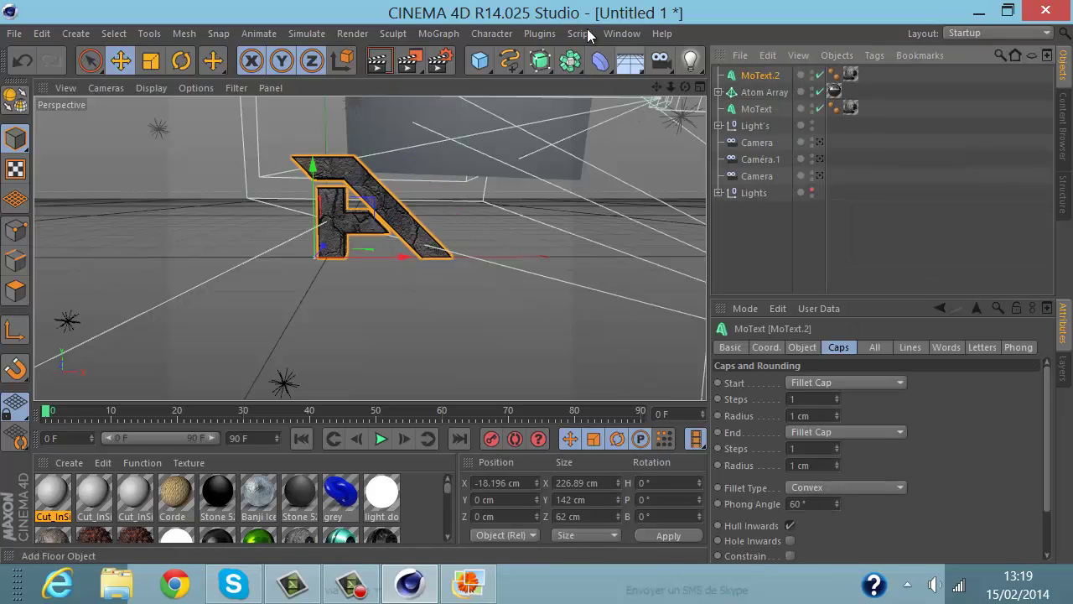
Step: Shatter the duplicated MoText into 90 random pieces using Thrausi, and enable both resulting fracture objects
{"action": "left_click", "coordinate": [549, 34]}
{"action": "mouse_move", "coordinate": [632, 115]}
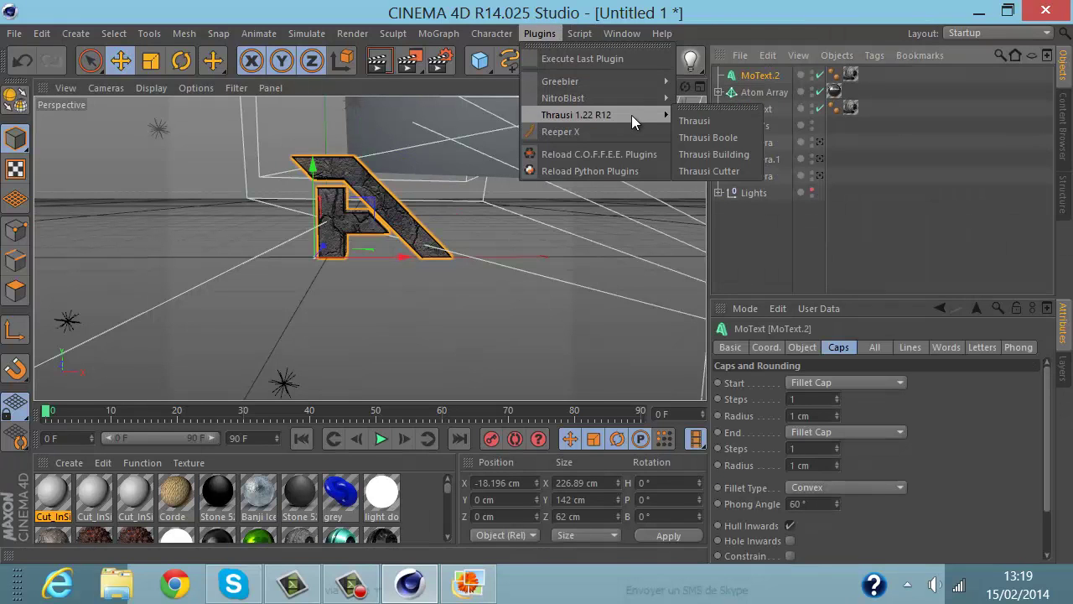
{"action": "left_click", "coordinate": [686, 121]}
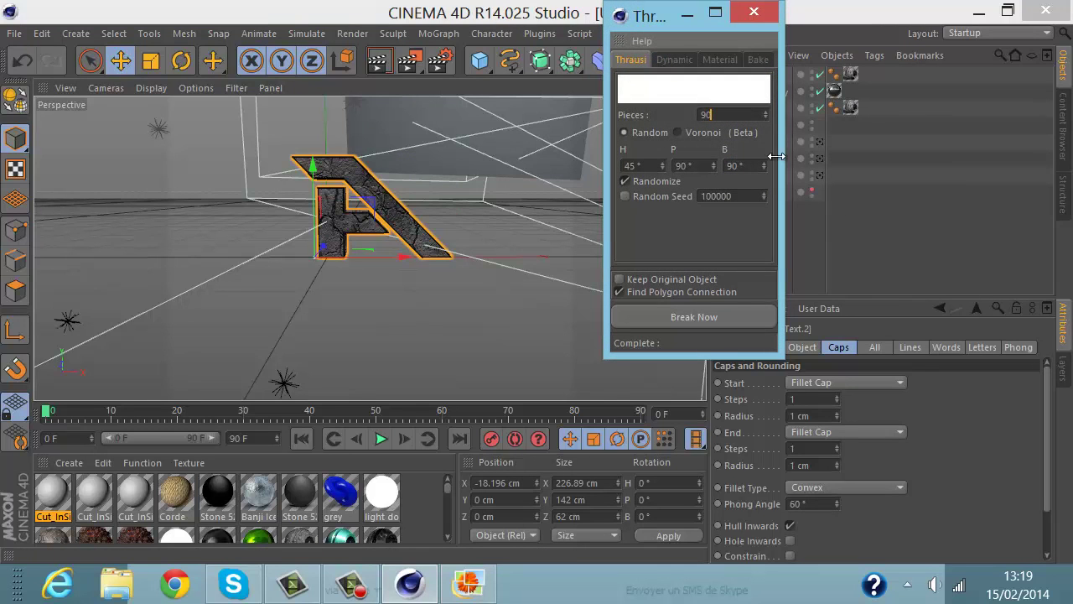
{"action": "left_click", "coordinate": [759, 319]}
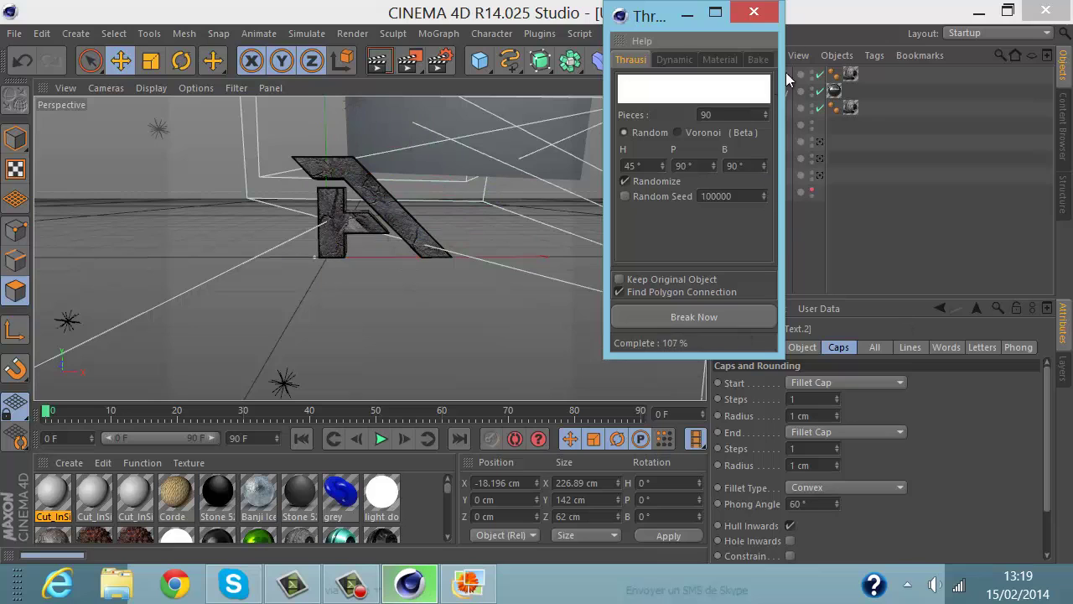
{"action": "left_click", "coordinate": [756, 13]}
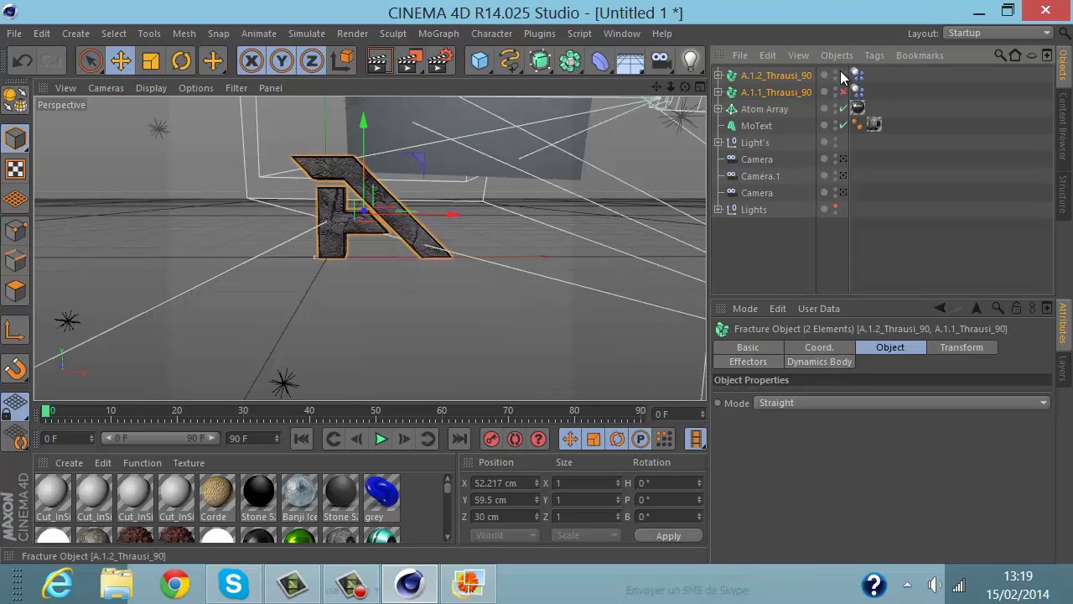
{"action": "left_click", "coordinate": [719, 76]}
{"action": "left_click", "coordinate": [719, 75]}
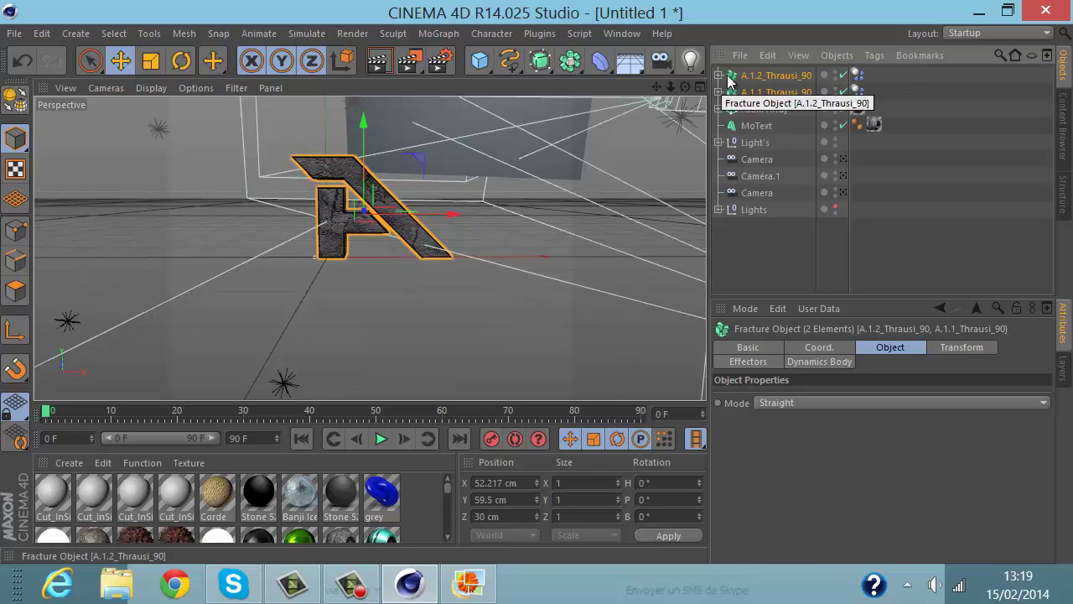
Step: Delete all tags from Pieces 1 to 90 inside the A.1.2_Thrausi_90 fracture object, using a widened object list
{"action": "left_click", "coordinate": [738, 78]}
{"action": "left_click", "coordinate": [718, 75]}
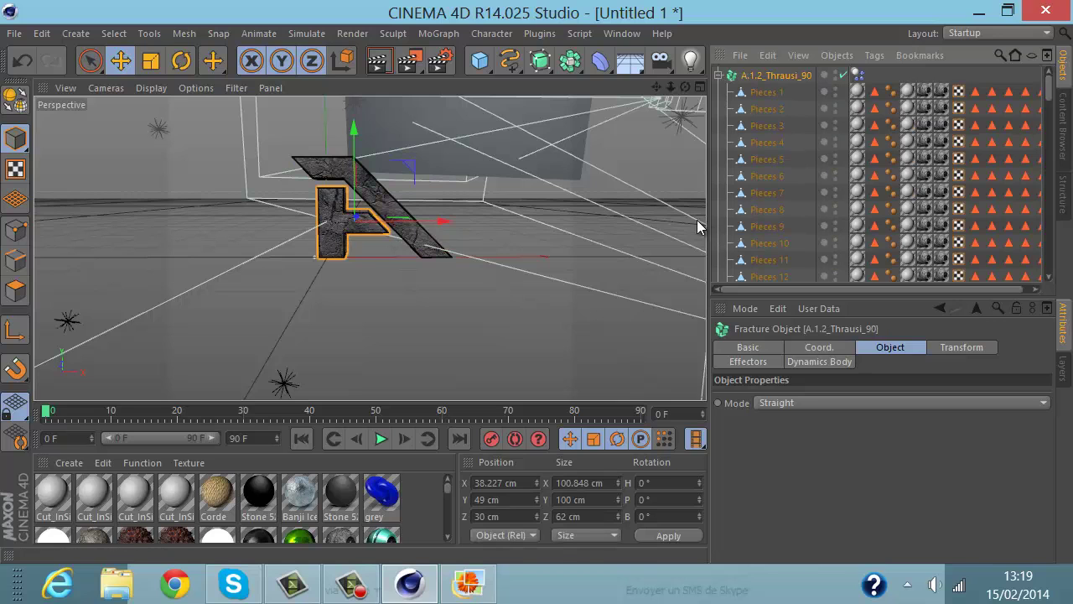
{"action": "left_click_drag", "start_coordinate": [710, 215], "coordinate": [537, 215]}
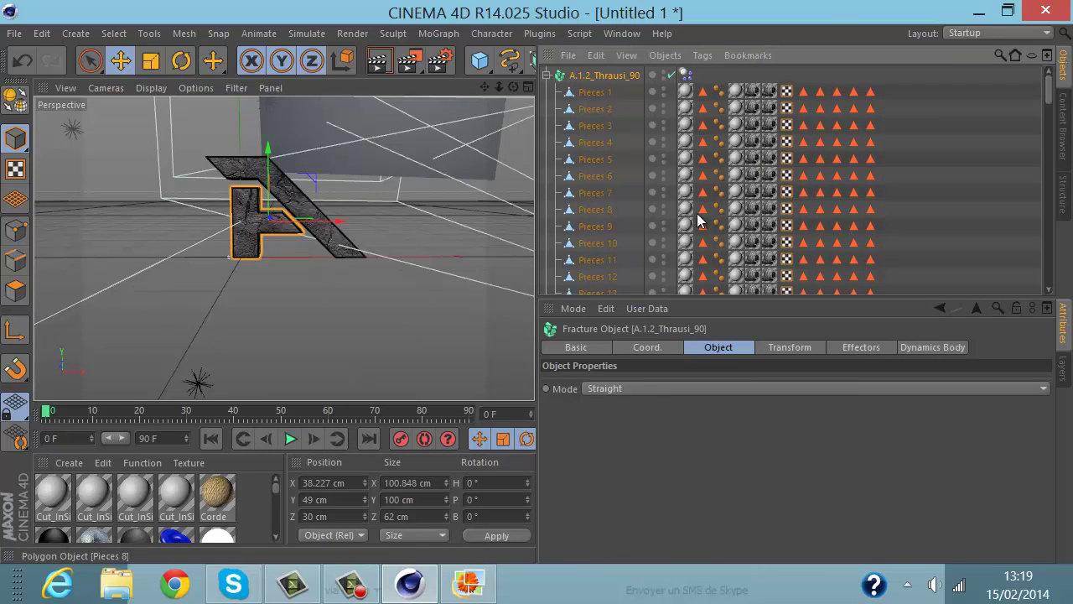
{"action": "left_click_drag", "start_coordinate": [885, 92], "coordinate": [695, 153]}
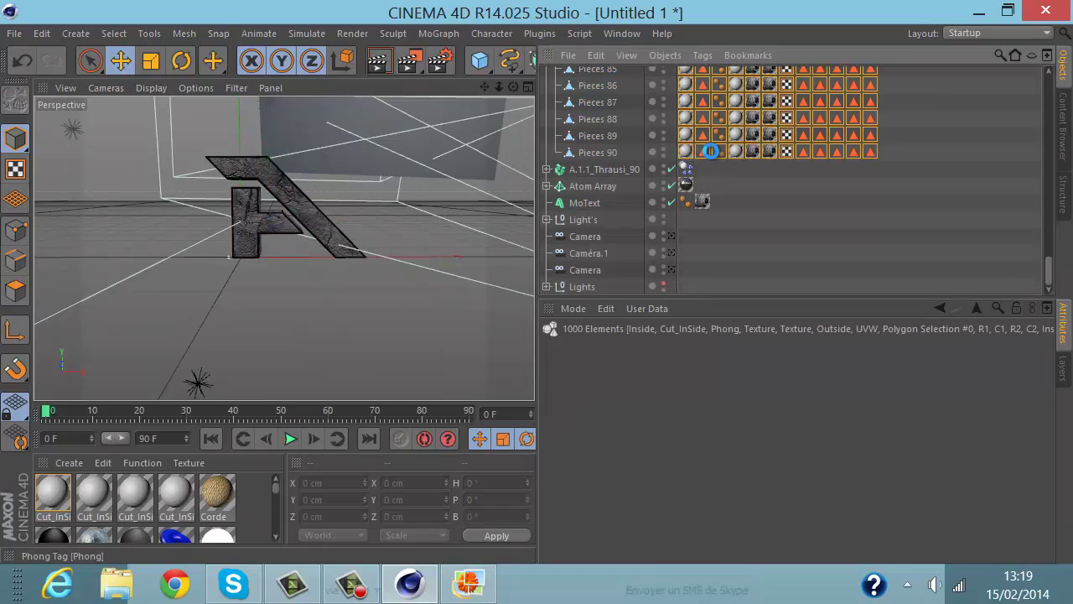
{"action": "key", "text": "Delete"}
{"action": "scroll", "coordinate": [696, 151], "scroll_direction": "up", "scroll_amount": 20}
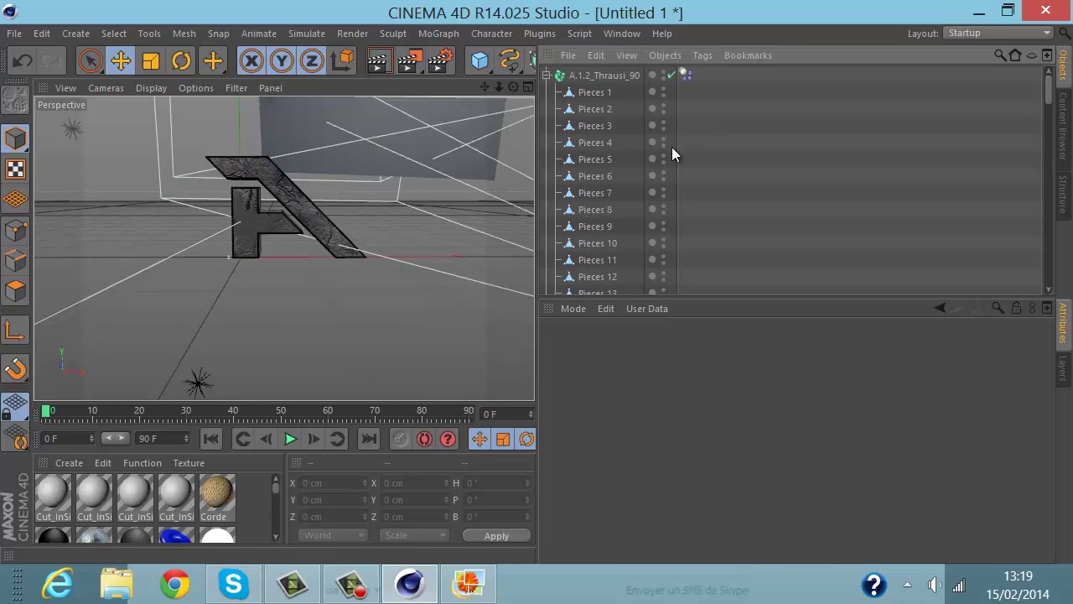
{"action": "left_click", "coordinate": [546, 76]}
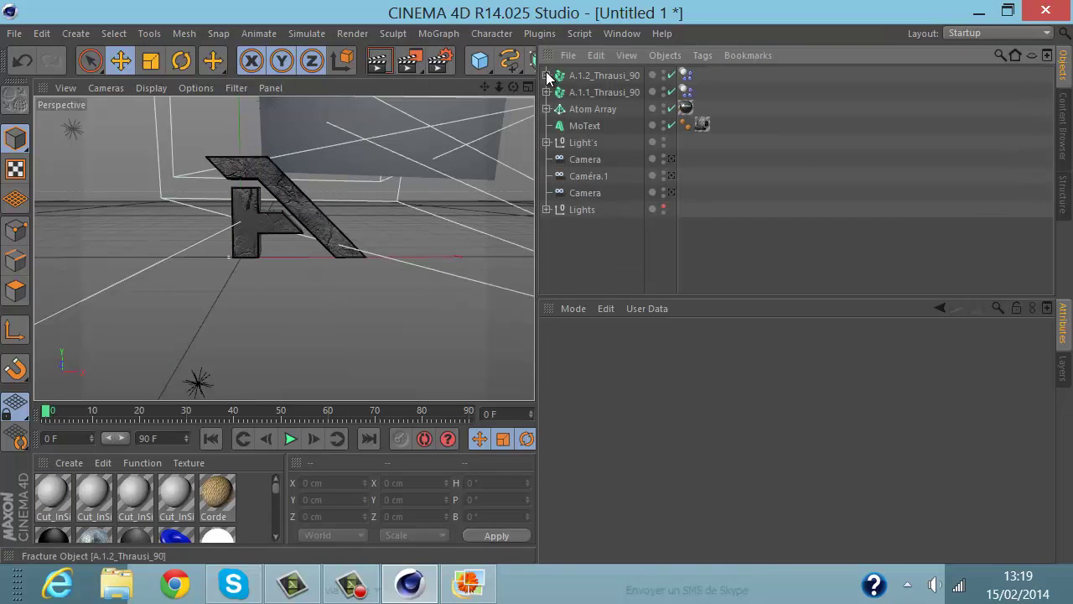
Step: Delete all tags from Pieces 1 to 90 inside the A.1.1_Thrausi_90 fracture object
{"action": "left_click", "coordinate": [547, 92]}
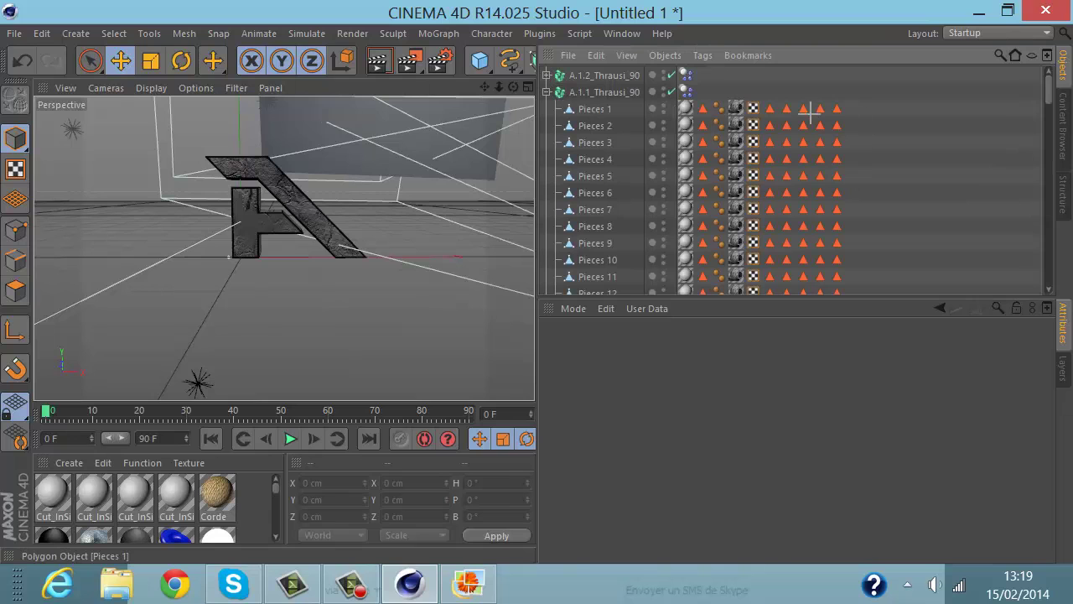
{"action": "left_click_drag", "start_coordinate": [735, 107], "coordinate": [690, 175]}
{"action": "key", "text": "Delete"}
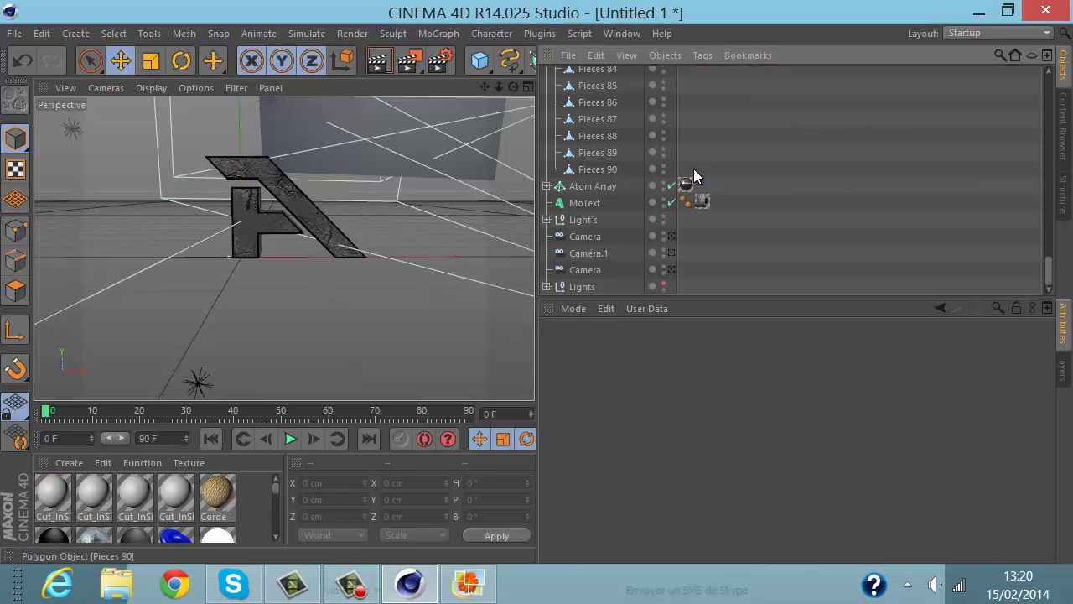
{"action": "scroll", "coordinate": [738, 197], "scroll_direction": "up", "scroll_amount": 15}
{"action": "scroll", "coordinate": [771, 194], "scroll_direction": "up", "scroll_amount": 2}
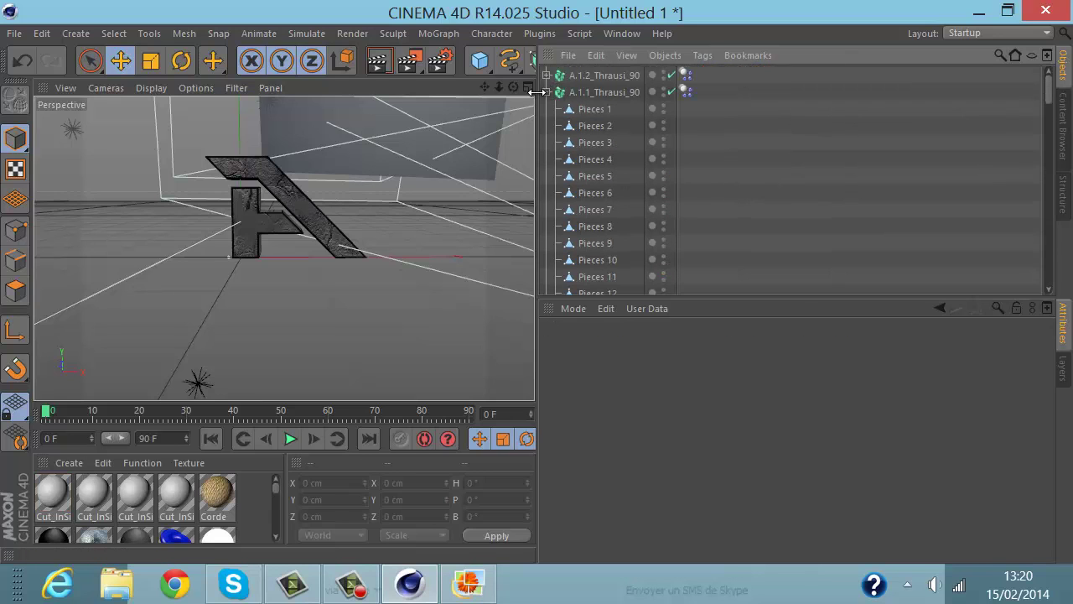
Step: Copy the MoText's cracked stone texture tag onto the A.1.1_Thrausi_90 and A.1.2_Thrausi_90 fracture objects, and widen the viewport
{"action": "left_click", "coordinate": [550, 93]}
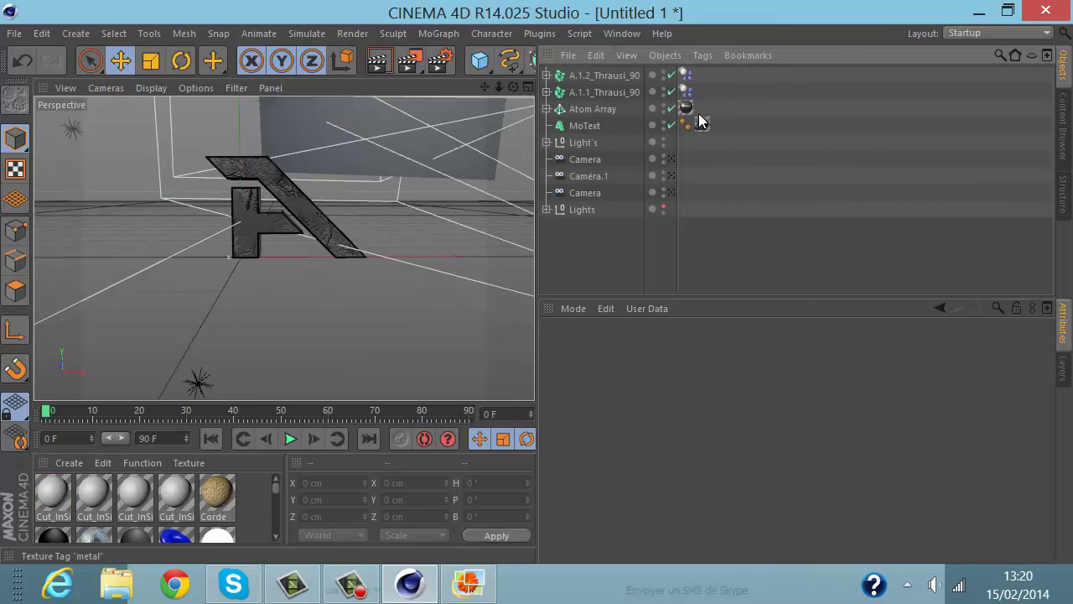
{"action": "left_click", "coordinate": [702, 125]}
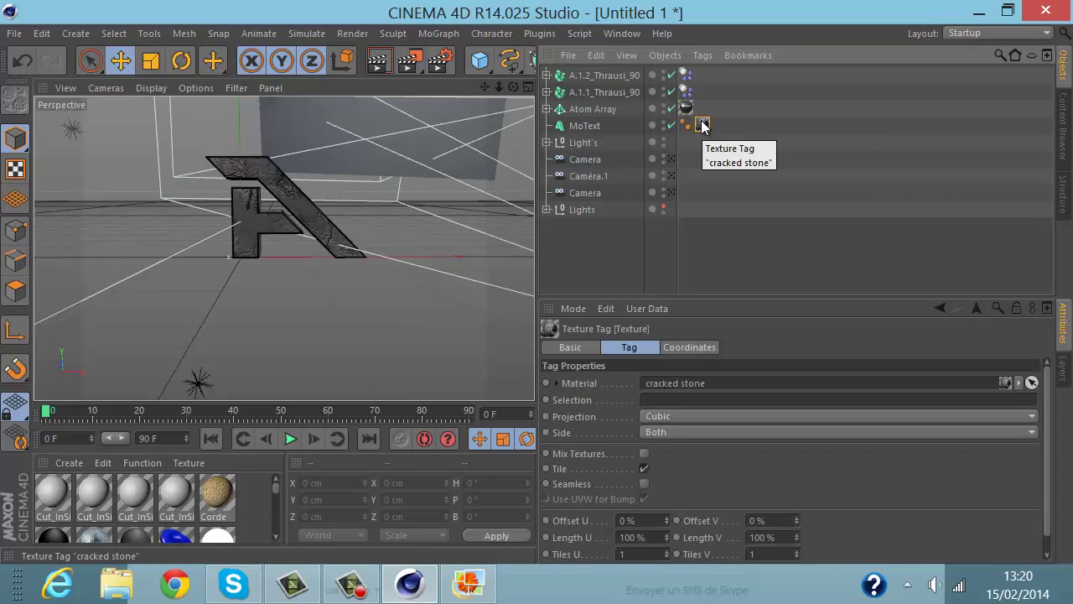
{"action": "left_click_drag", "start_coordinate": [703, 124], "coordinate": [701, 74], "text": "ctrl"}
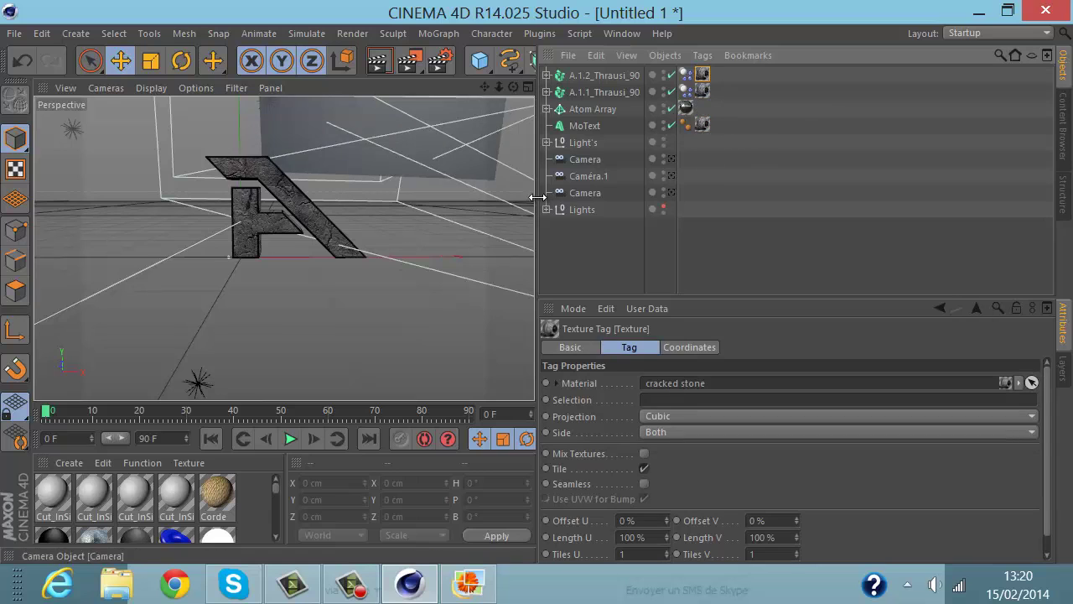
{"action": "left_click_drag", "start_coordinate": [537, 197], "coordinate": [700, 242]}
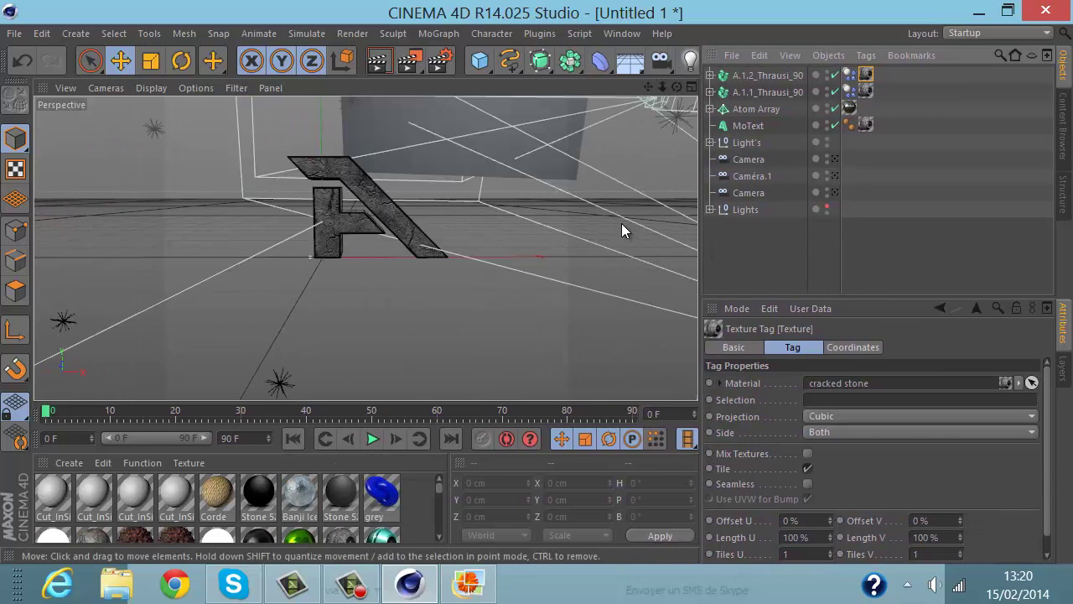
{"action": "left_click", "coordinate": [677, 125]}
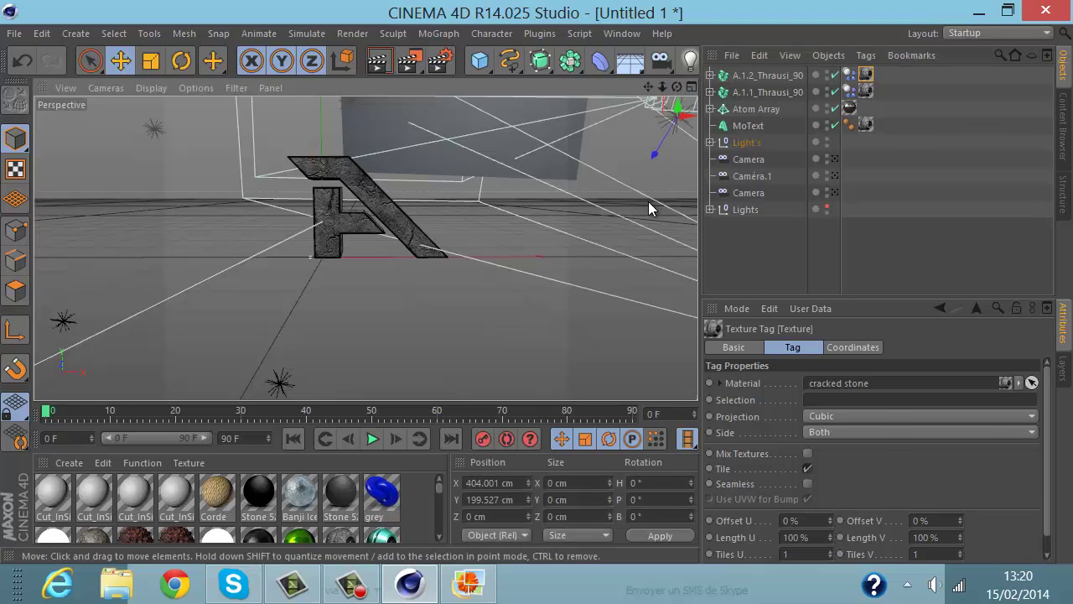
{"action": "left_click", "coordinate": [611, 196]}
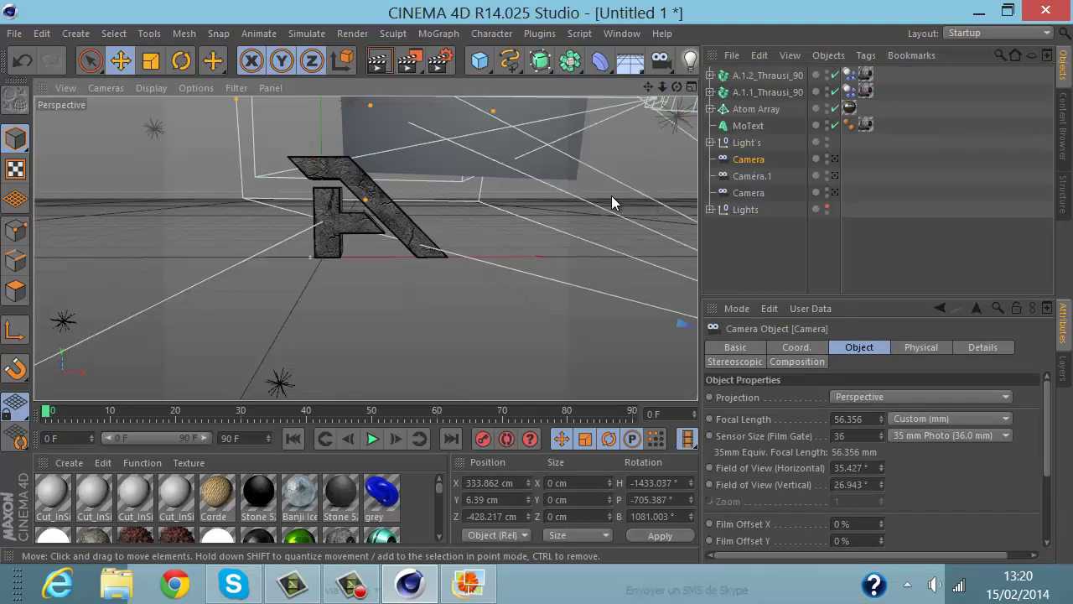
Step: Add a MoGraph Random effector to both Thrausi_90 fracture objects
{"action": "left_click", "coordinate": [763, 76]}
{"action": "left_click", "coordinate": [763, 92], "text": "shift"}
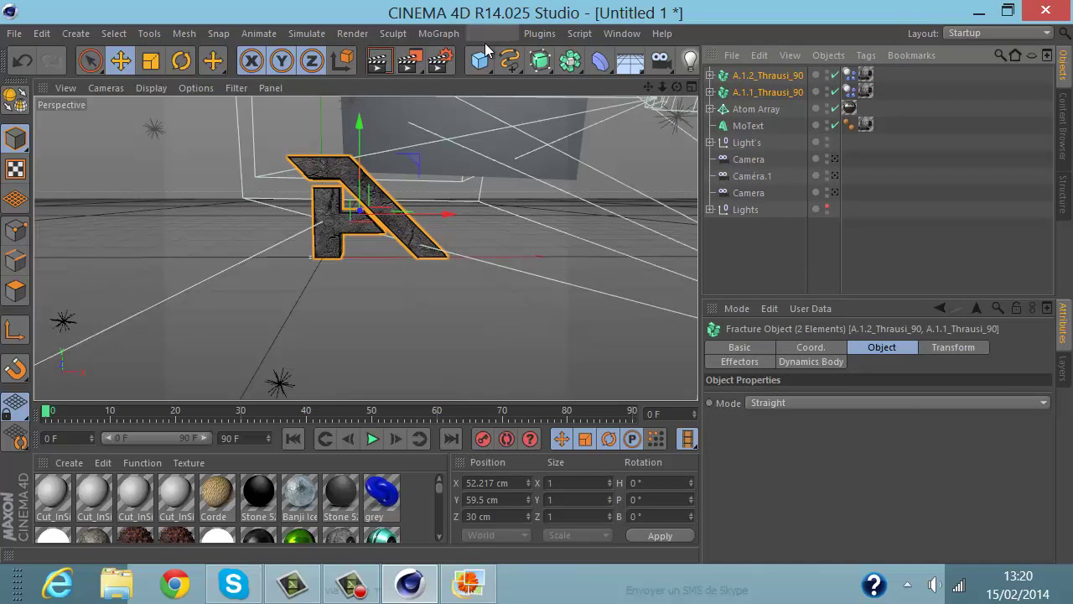
{"action": "left_click", "coordinate": [452, 35]}
{"action": "mouse_move", "coordinate": [530, 62]}
{"action": "left_click", "coordinate": [565, 187]}
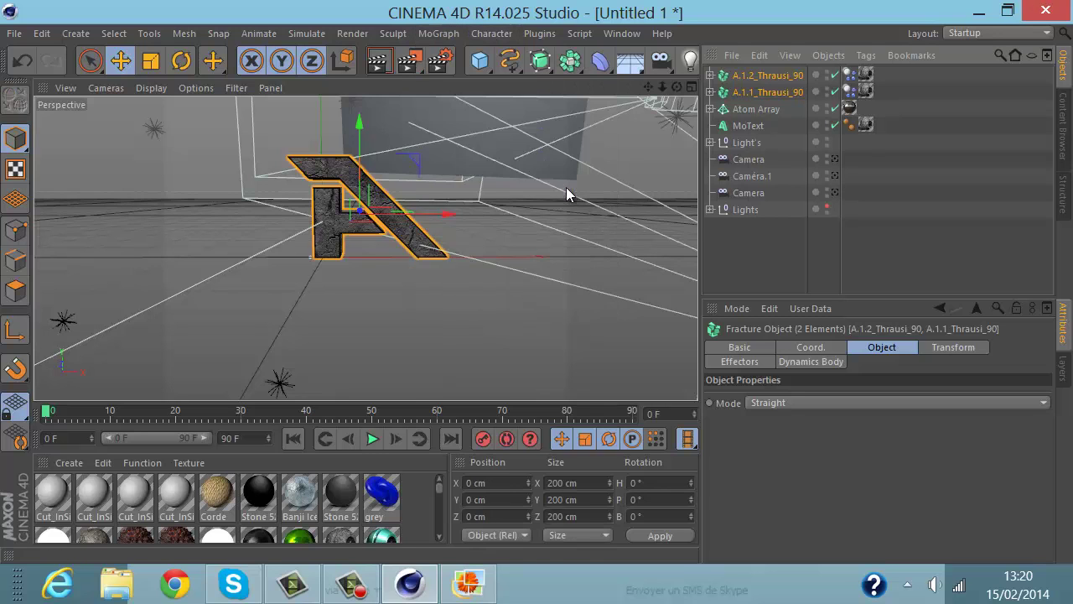
Step: Nest the A.1.2_Thrausi_90 and A.1.1_Thrausi_90 fracture objects under the Random effector
{"action": "left_click", "coordinate": [752, 92]}
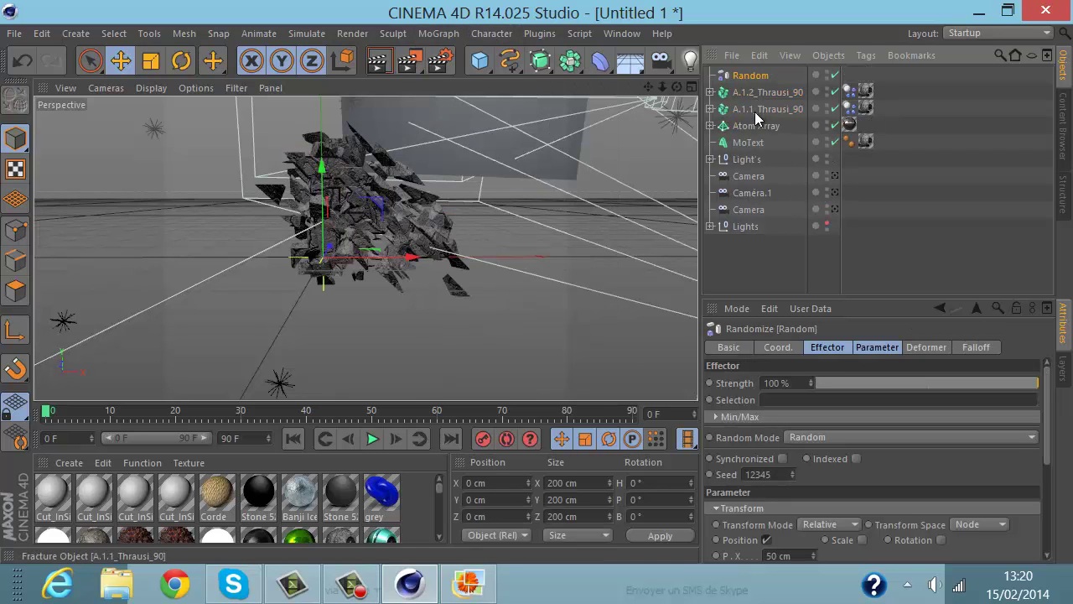
{"action": "left_click", "coordinate": [755, 110], "text": "shift"}
{"action": "left_click", "coordinate": [763, 96]}
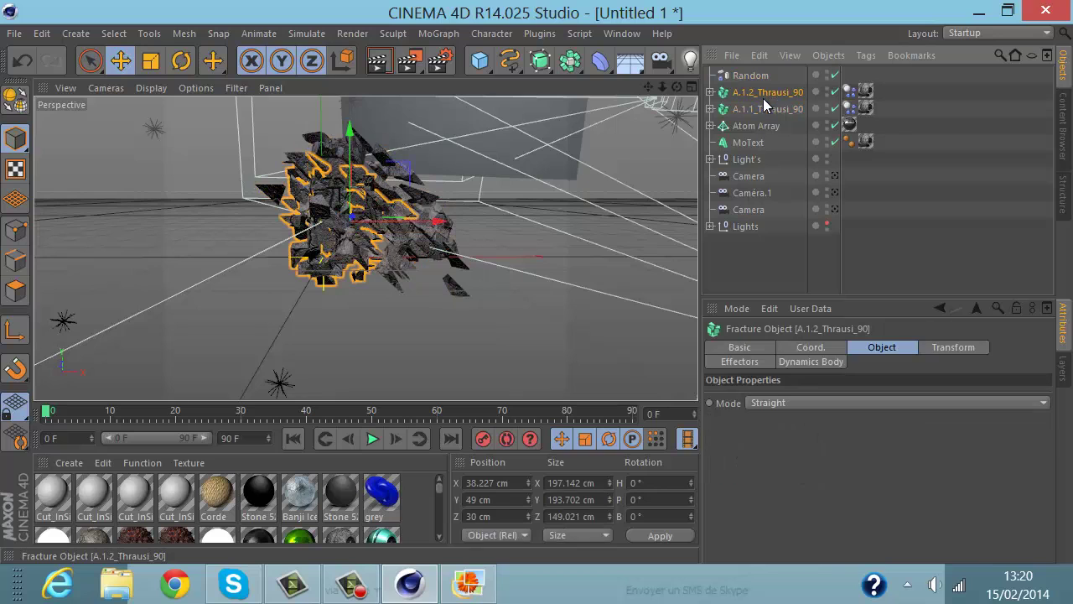
{"action": "left_click", "coordinate": [763, 102], "text": "shift"}
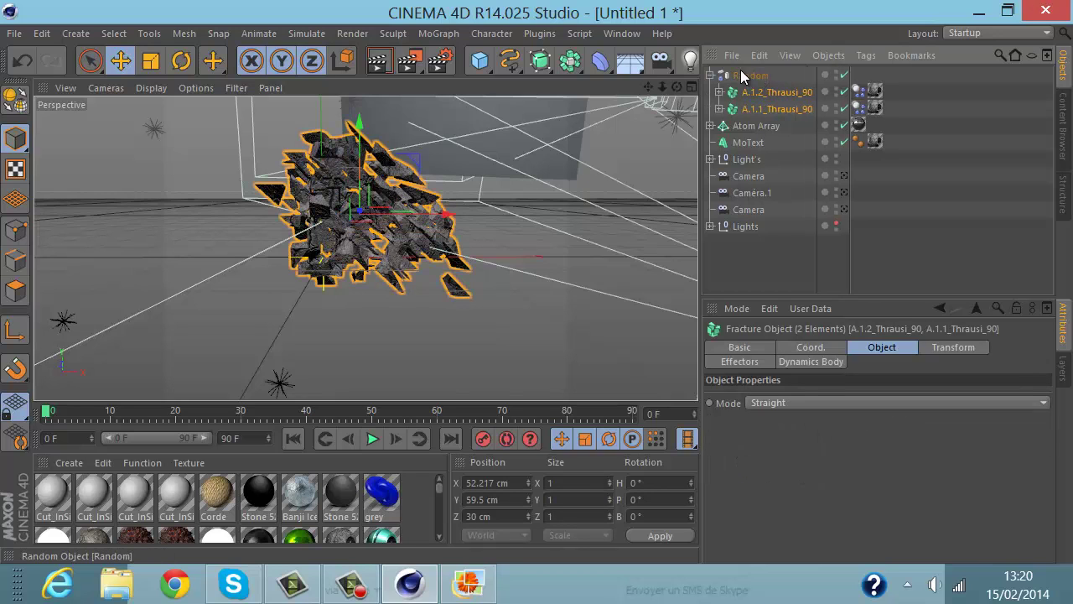
{"action": "left_click_drag", "start_coordinate": [754, 94], "coordinate": [743, 75]}
Step: Set the Random effector's strength to 4 % and preview the letter with a viewport render
{"action": "left_click", "coordinate": [742, 75]}
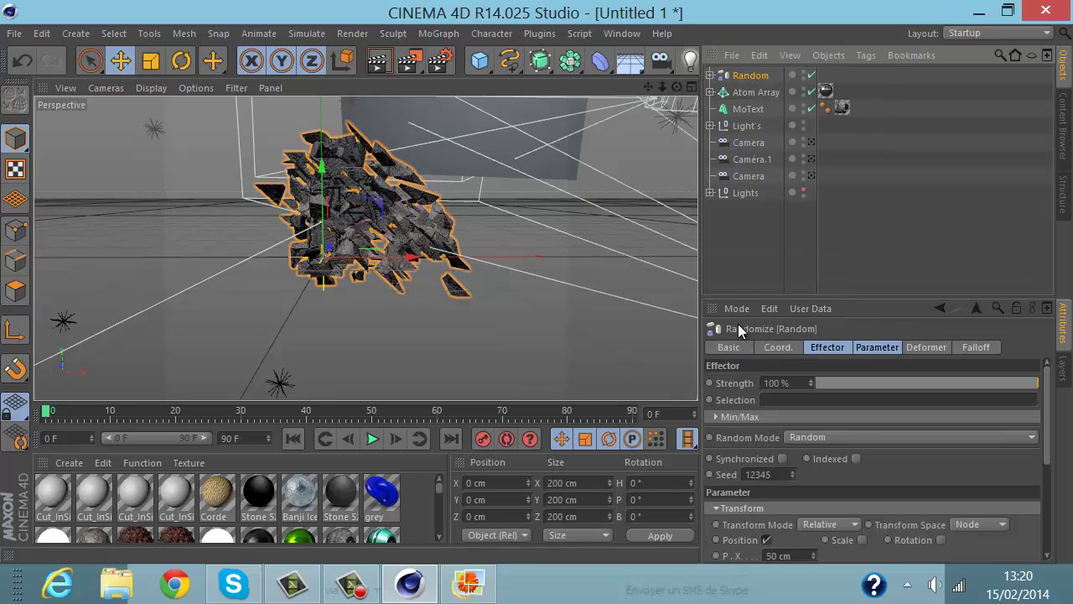
{"action": "left_click", "coordinate": [835, 383]}
{"action": "left_click_drag", "start_coordinate": [835, 383], "coordinate": [826, 388]}
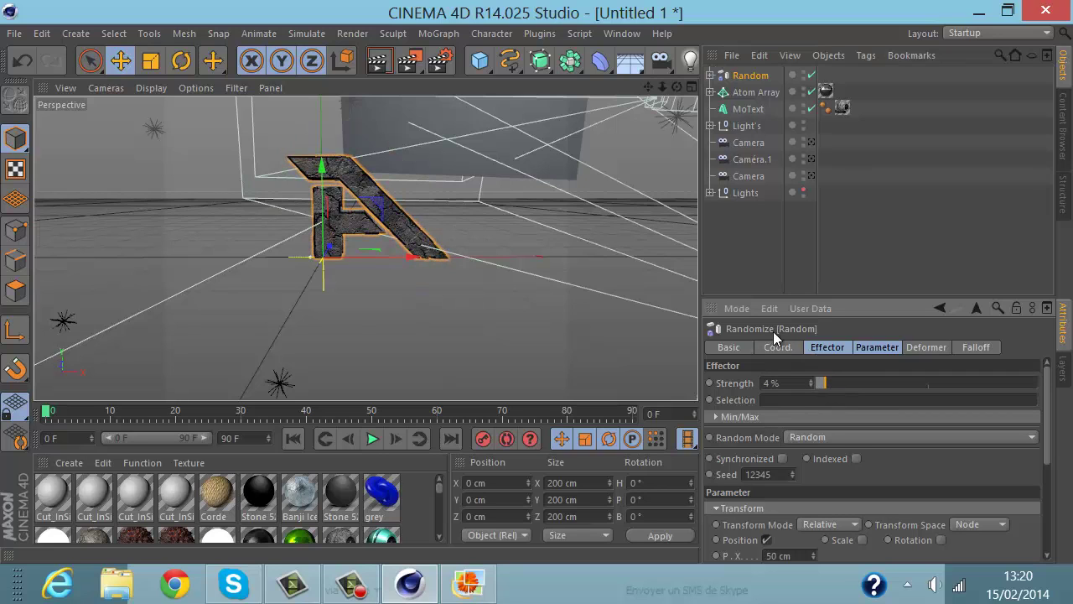
{"action": "left_click", "coordinate": [386, 70]}
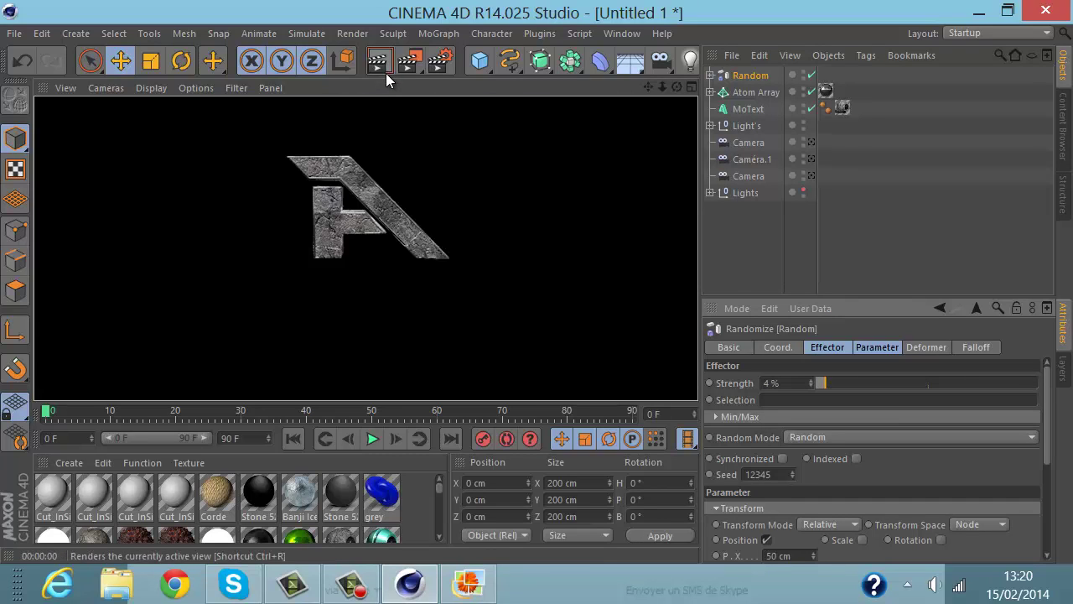
{"action": "left_click", "coordinate": [391, 197]}
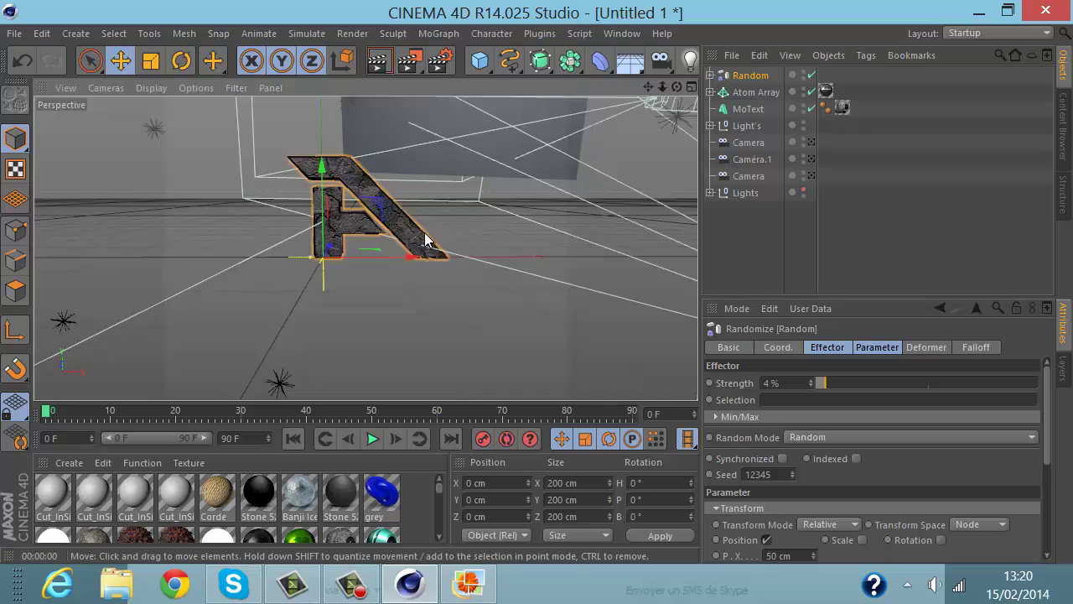
Step: Raise the Random effector's strength to 10 % and render the view to check the displaced pieces
{"action": "left_click", "coordinate": [839, 386]}
{"action": "left_click", "coordinate": [378, 61]}
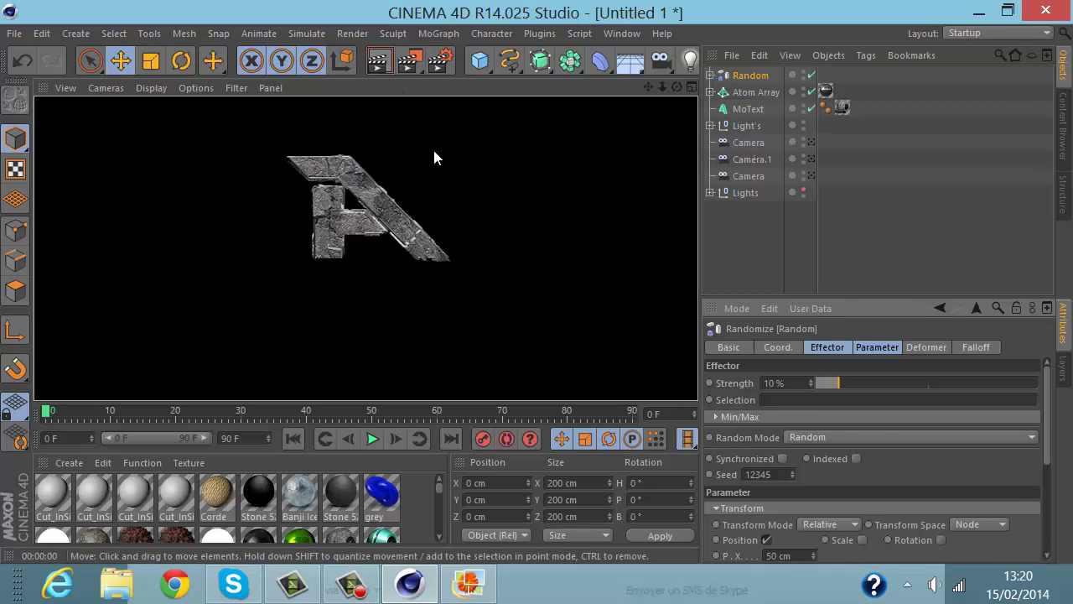
{"action": "left_click", "coordinate": [644, 321]}
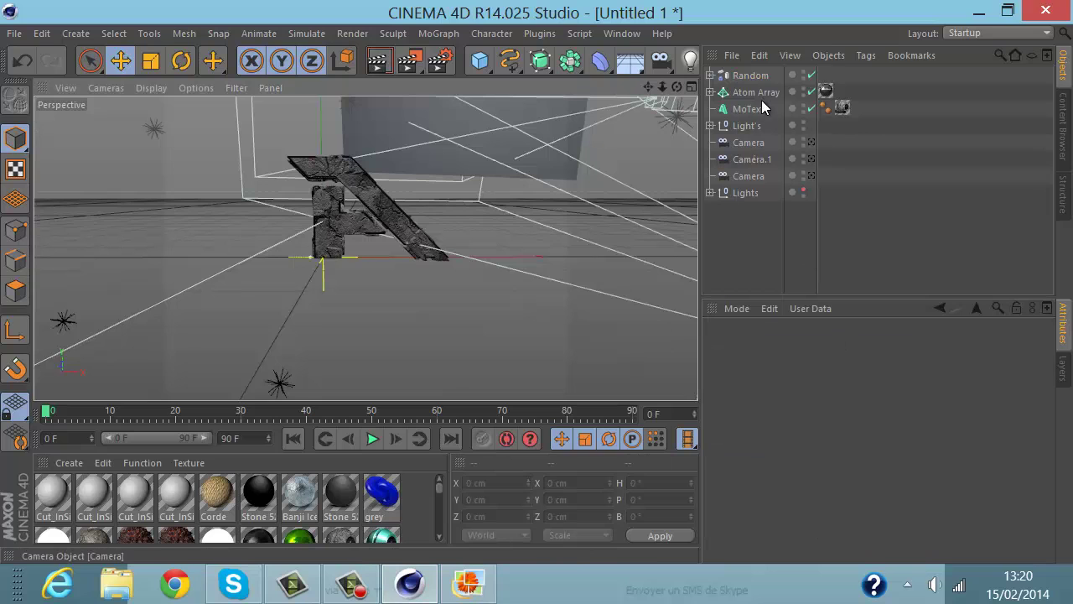
Step: Set the Random effector's strength to 8 % and preview the fractured letter with a viewport render
{"action": "left_click", "coordinate": [762, 76]}
{"action": "left_click_drag", "start_coordinate": [839, 384], "coordinate": [835, 381]}
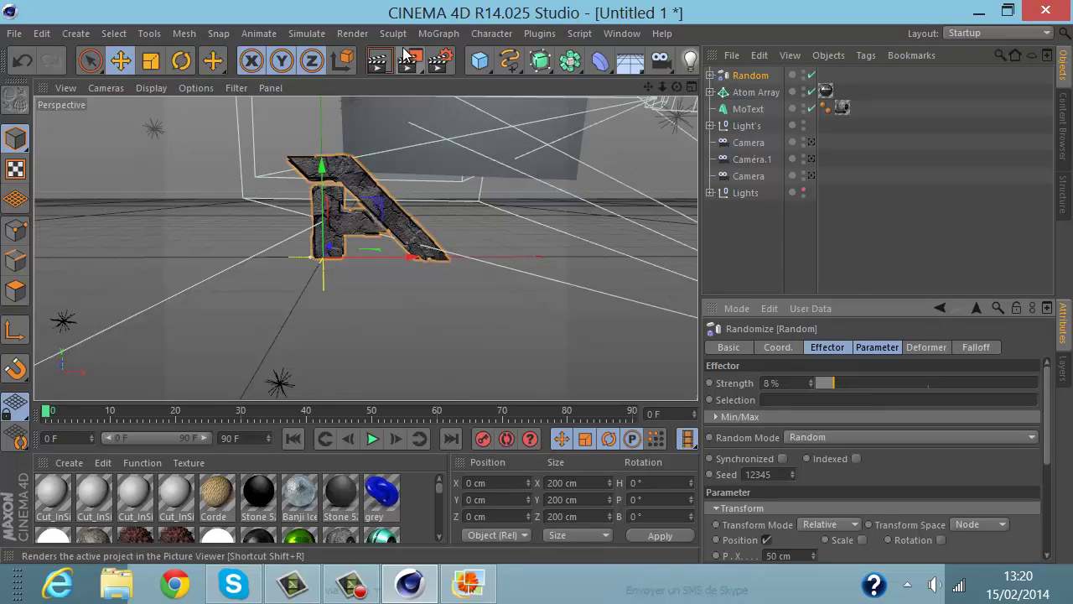
{"action": "left_click", "coordinate": [382, 61]}
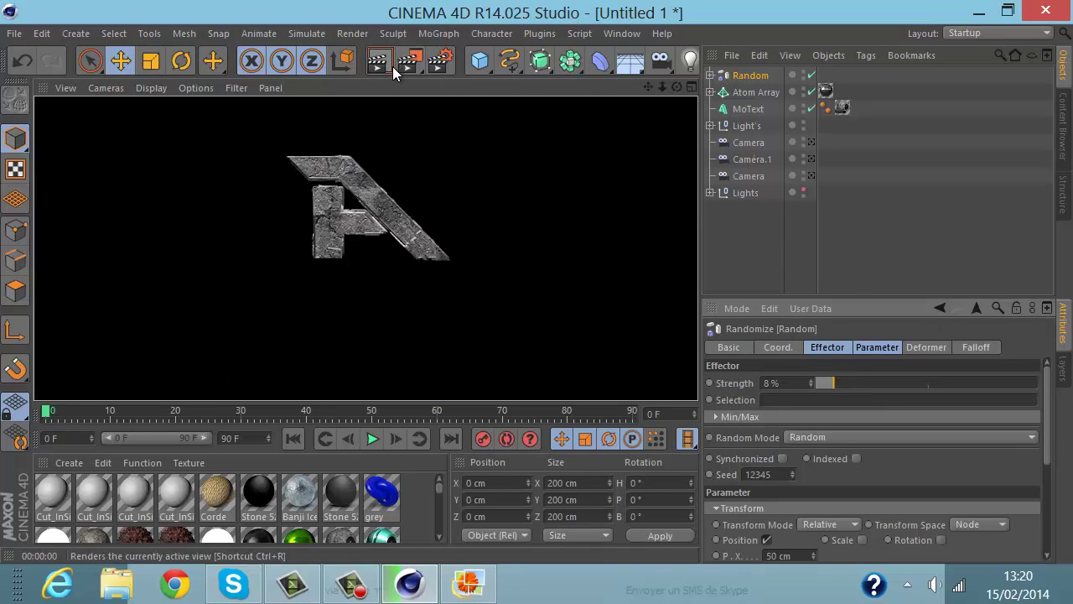
{"action": "left_click", "coordinate": [508, 250]}
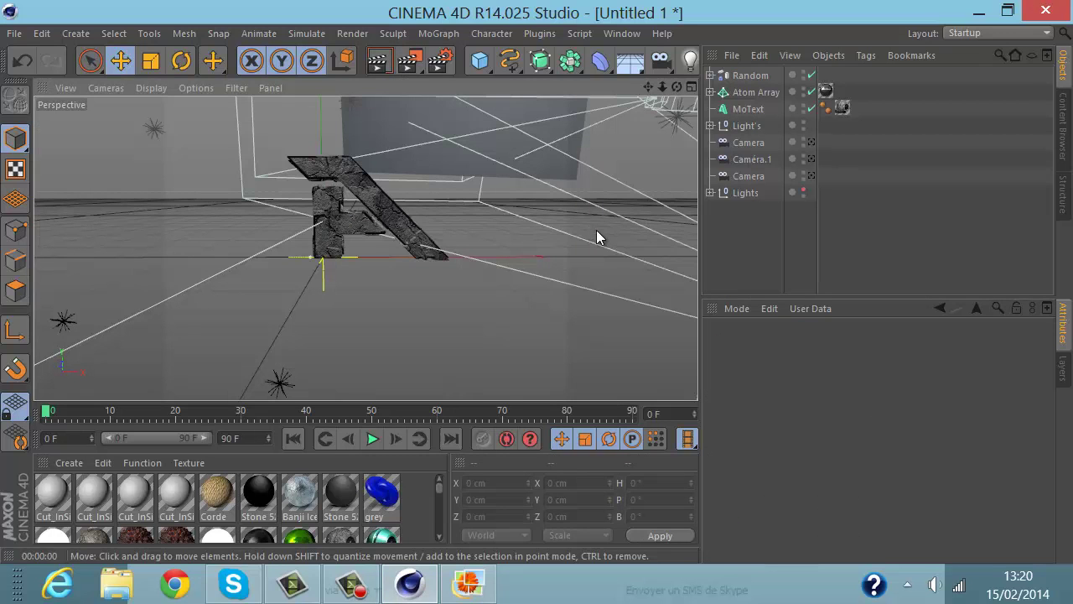
Step: Render the cracked letter A in close-up and again from a wider framing to inspect the displaced stone pieces
{"action": "left_click", "coordinate": [761, 76]}
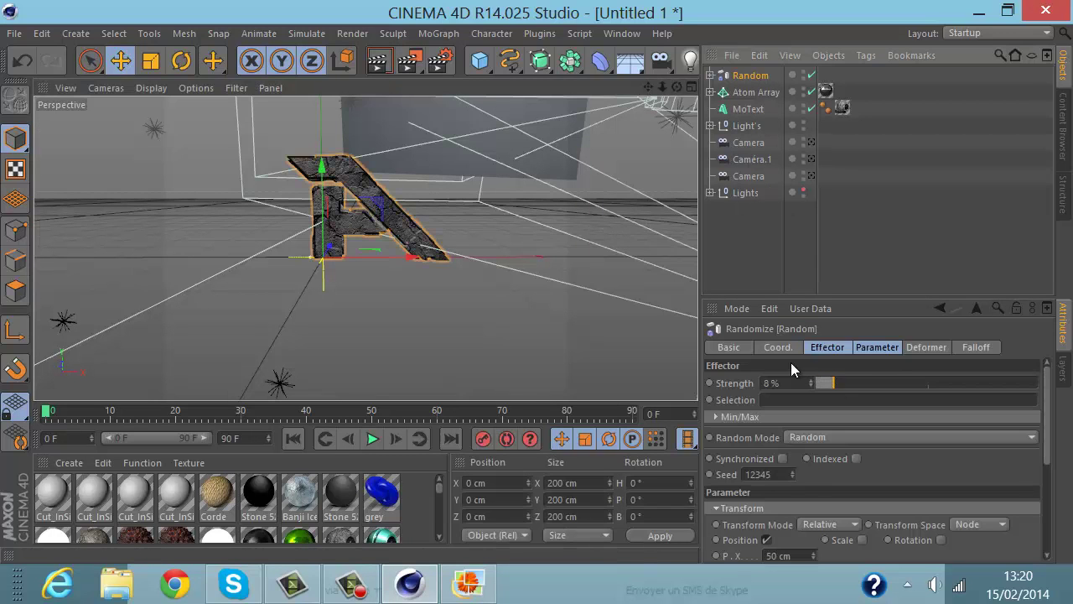
{"action": "scroll", "coordinate": [411, 158], "scroll_direction": "up", "scroll_amount": 5}
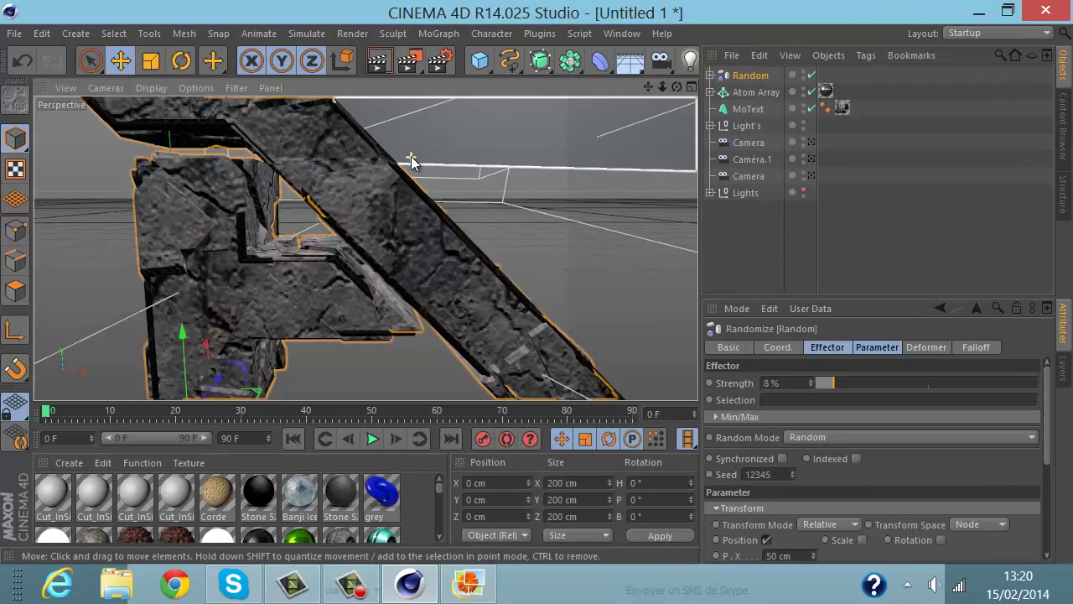
{"action": "left_click", "coordinate": [376, 62]}
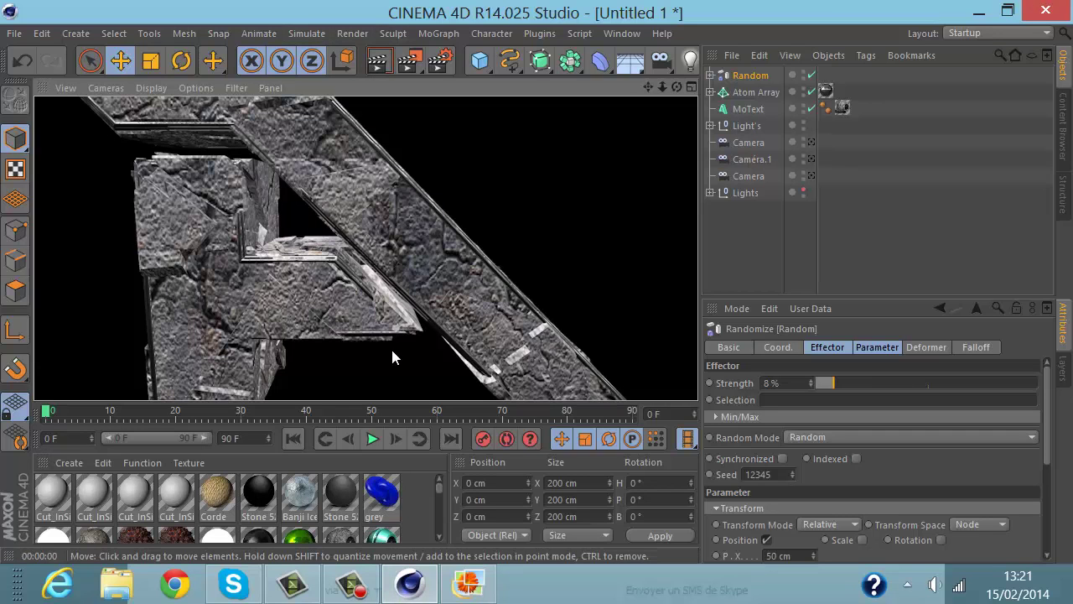
{"action": "left_click", "coordinate": [466, 274]}
{"action": "scroll", "coordinate": [471, 271], "scroll_direction": "down", "scroll_amount": 5}
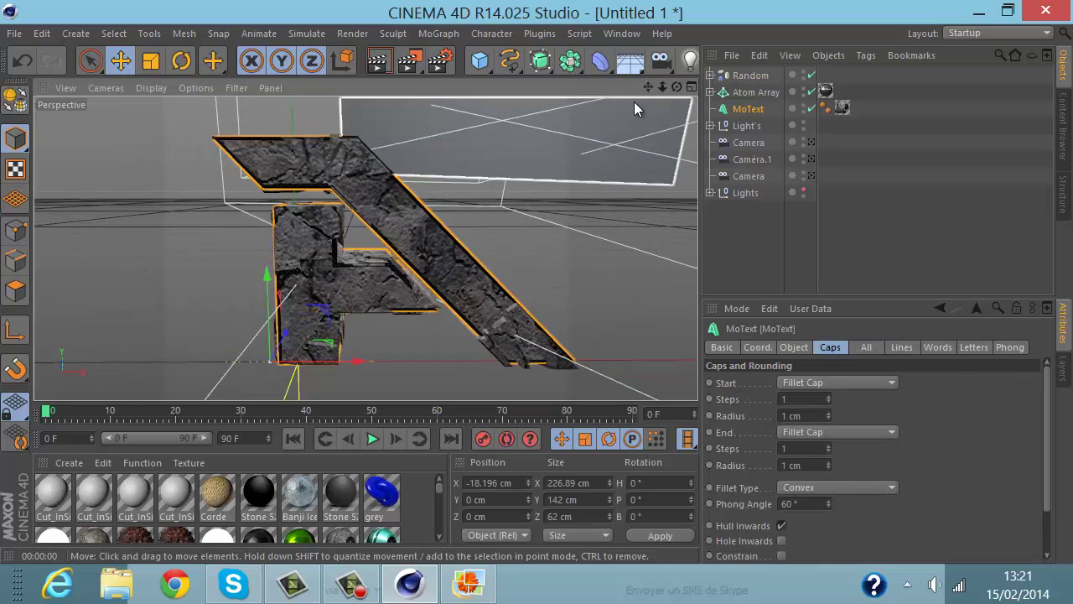
{"action": "left_click_drag", "start_coordinate": [651, 86], "coordinate": [535, 282]}
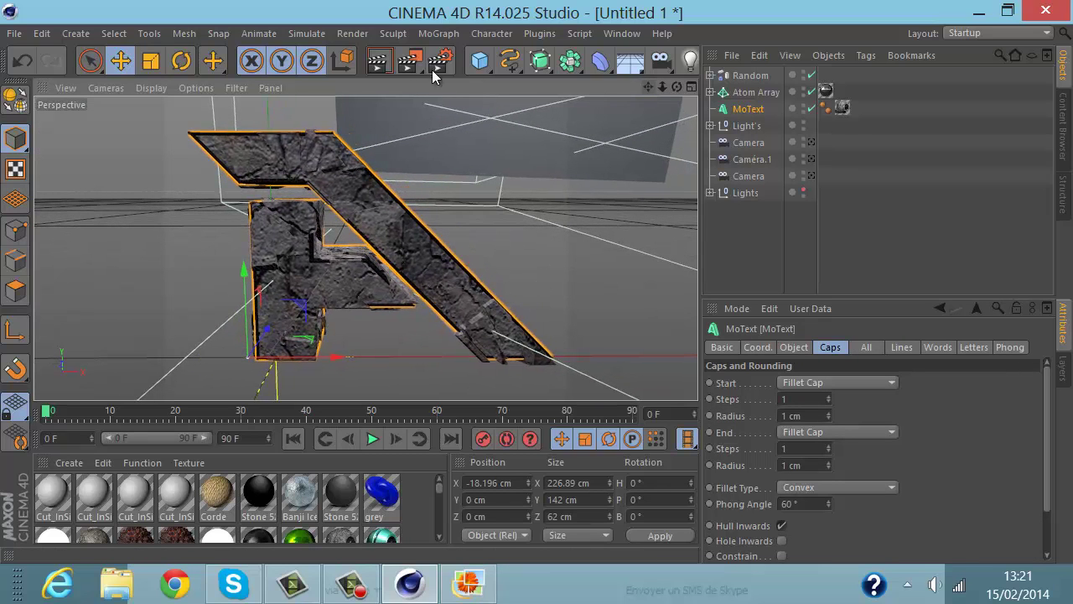
{"action": "left_click", "coordinate": [389, 63]}
{"action": "left_click", "coordinate": [525, 282]}
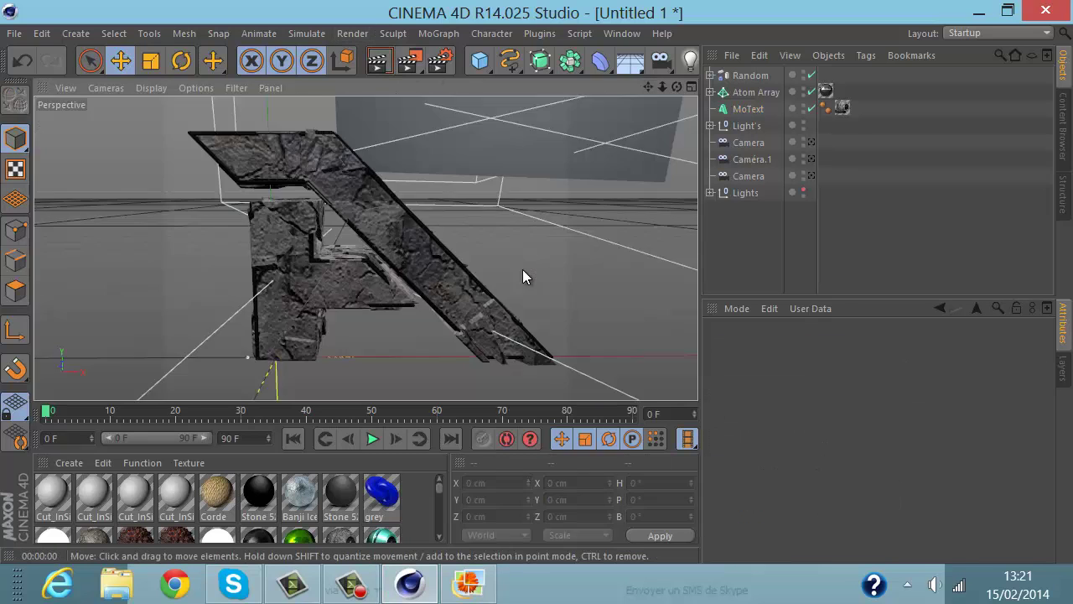
{"action": "scroll", "coordinate": [520, 268], "scroll_direction": "down", "scroll_amount": 3}
{"action": "mouse_move", "coordinate": [643, 87]}
{"action": "left_mouse_down"}
{"action": "mouse_move", "coordinate": [536, 280]}
{"action": "mouse_move", "coordinate": [642, 88]}
{"action": "left_mouse_up"}
Step: Duplicate the MoText and shatter the copy into 150 random pieces with Thrausi
{"action": "left_click", "coordinate": [755, 115]}
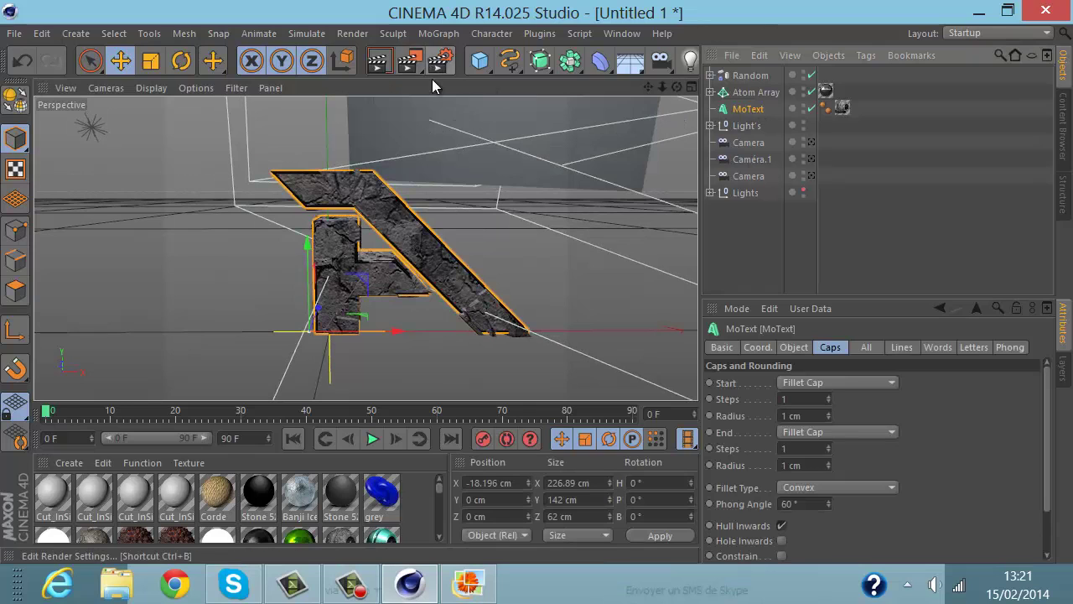
{"action": "key", "text": "ctrl+c"}
{"action": "key", "text": "ctrl+v"}
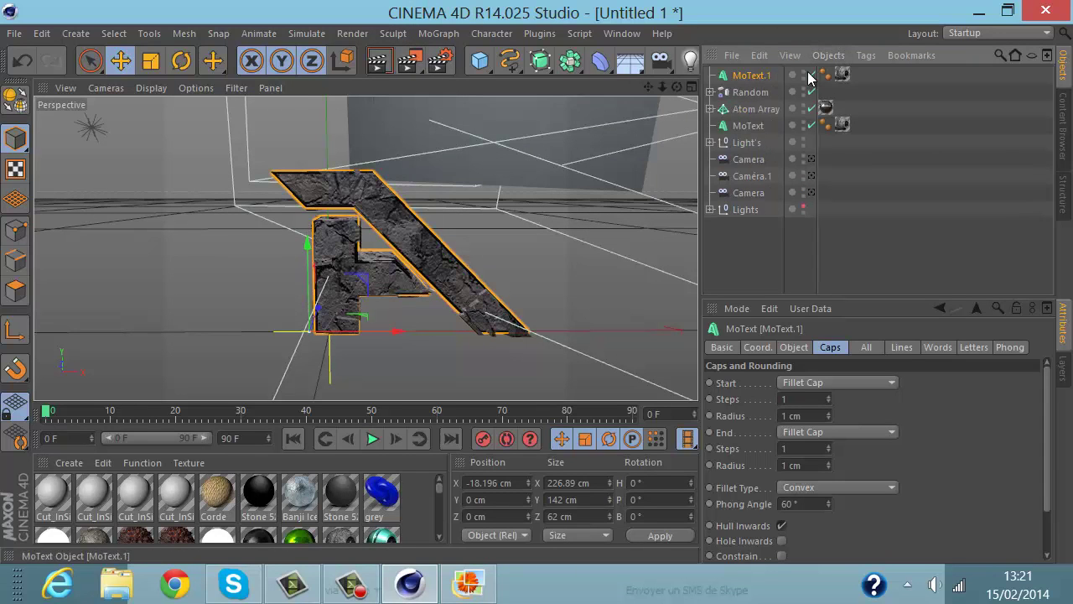
{"action": "left_click", "coordinate": [555, 38]}
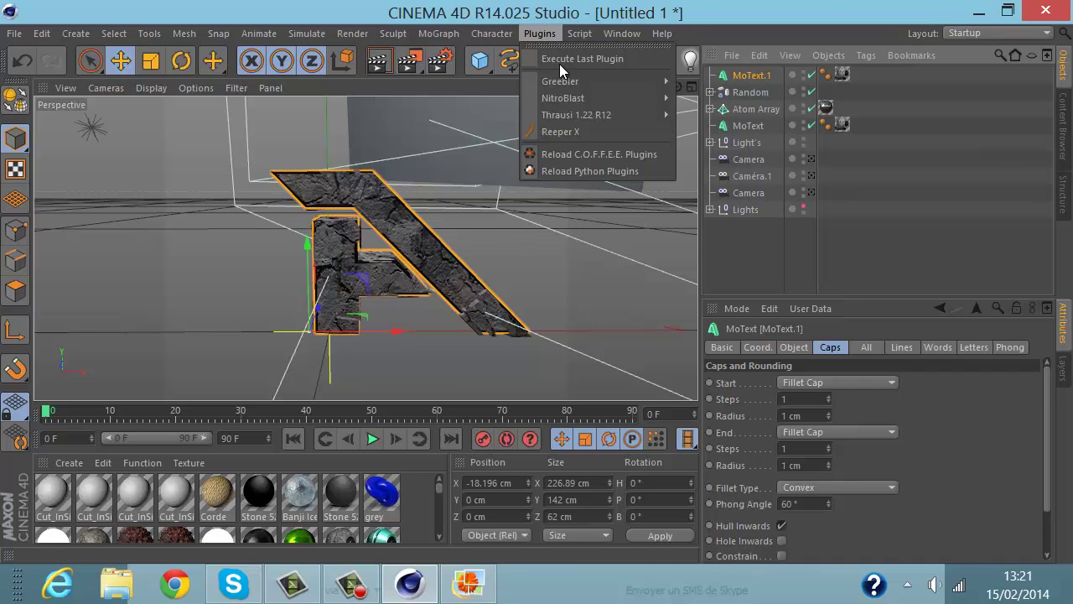
{"action": "mouse_move", "coordinate": [611, 115]}
{"action": "left_click", "coordinate": [700, 121]}
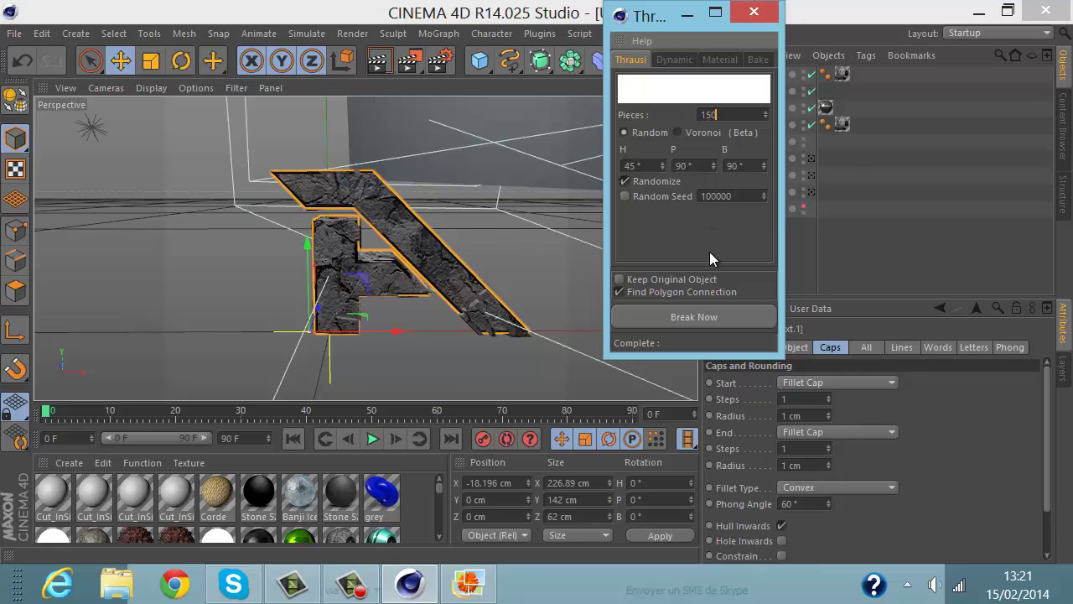
{"action": "left_click", "coordinate": [694, 317]}
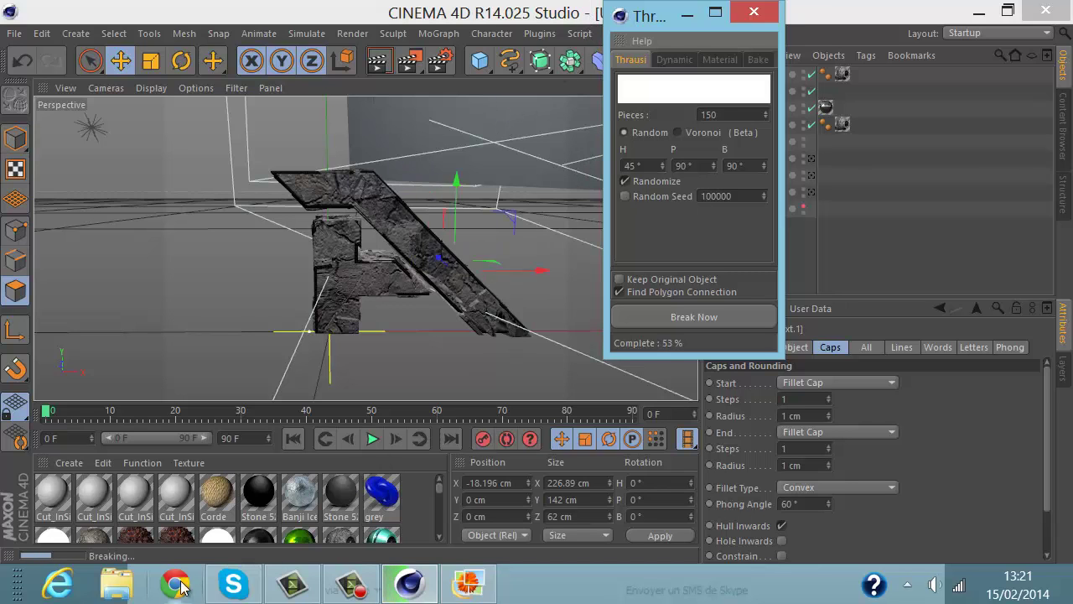
Step: Switch to the photo gallery and examine the Logo AeroDesign 2.1 image as a reference for the shattered pieces
{"action": "left_click", "coordinate": [487, 570]}
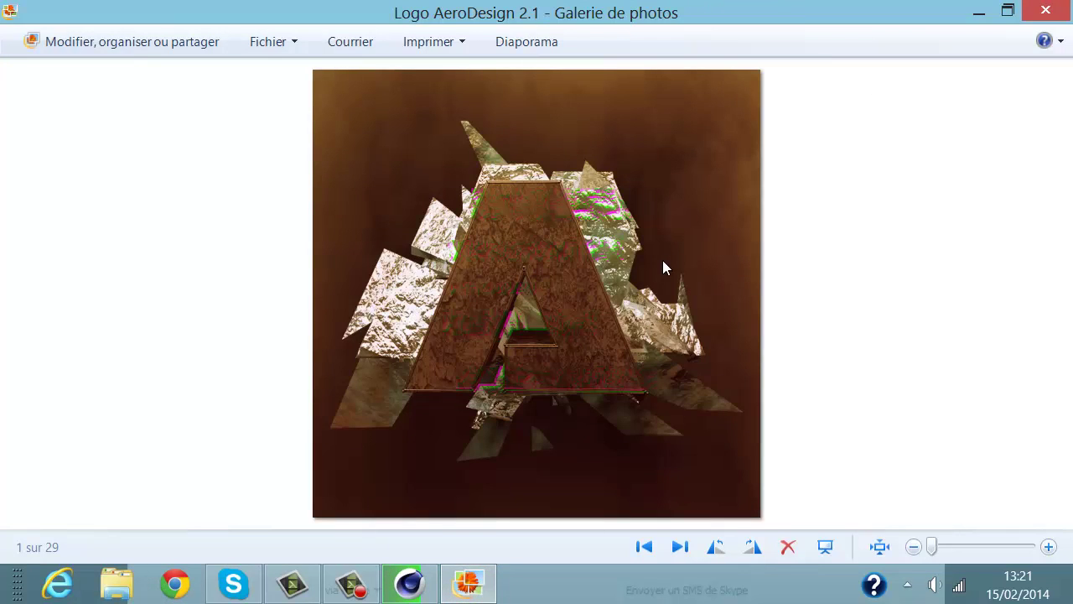
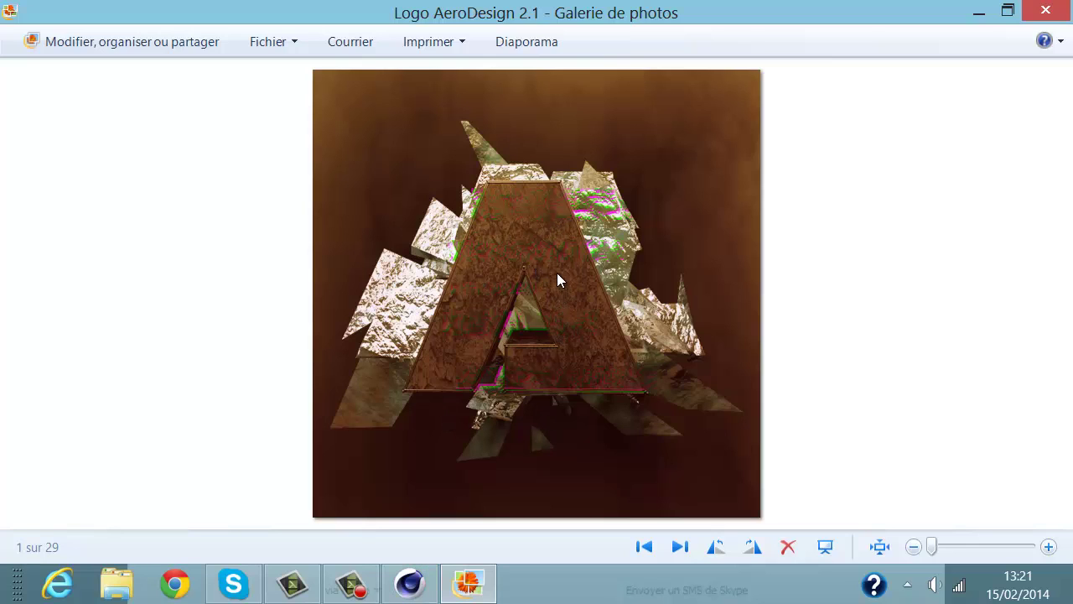
{"action": "left_click", "coordinate": [373, 594]}
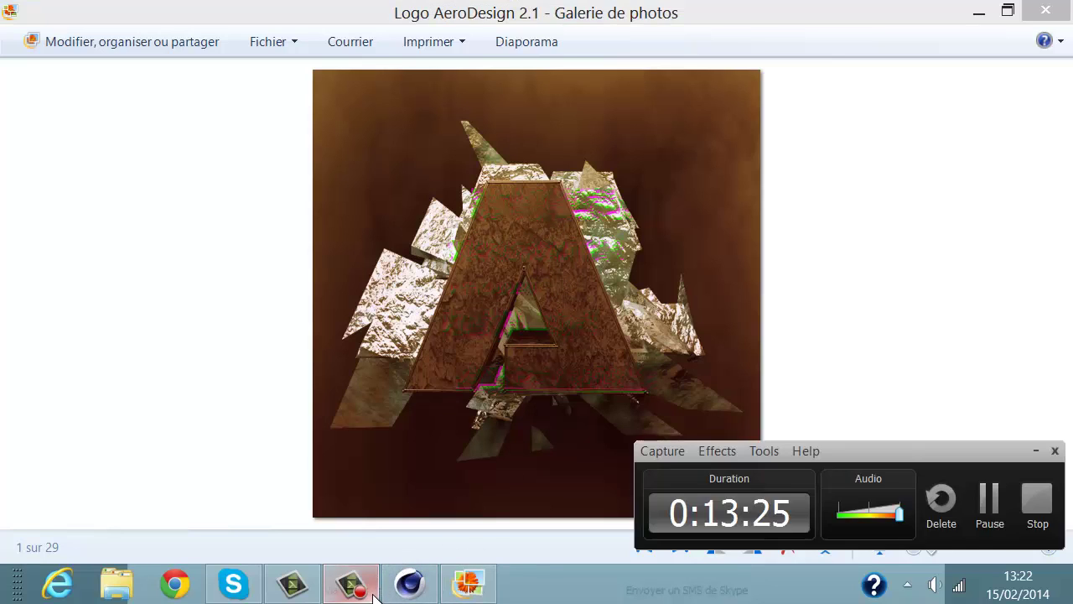
{"action": "left_click", "coordinate": [369, 585]}
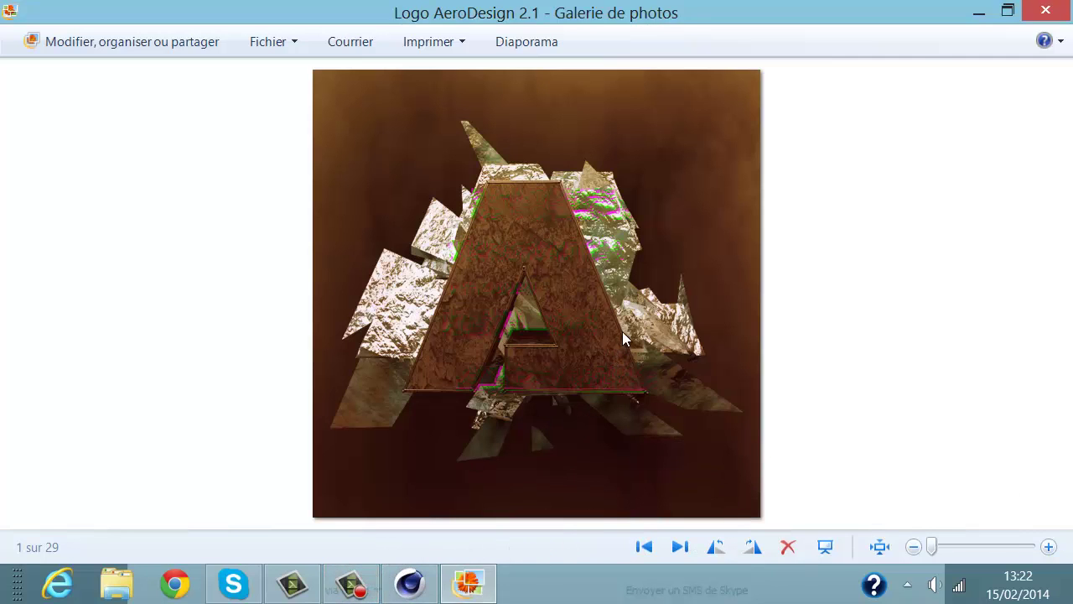
Step: Close the reference image and the Thrausi window, and enable both Thrausi fracture objects
{"action": "left_click", "coordinate": [1046, 10]}
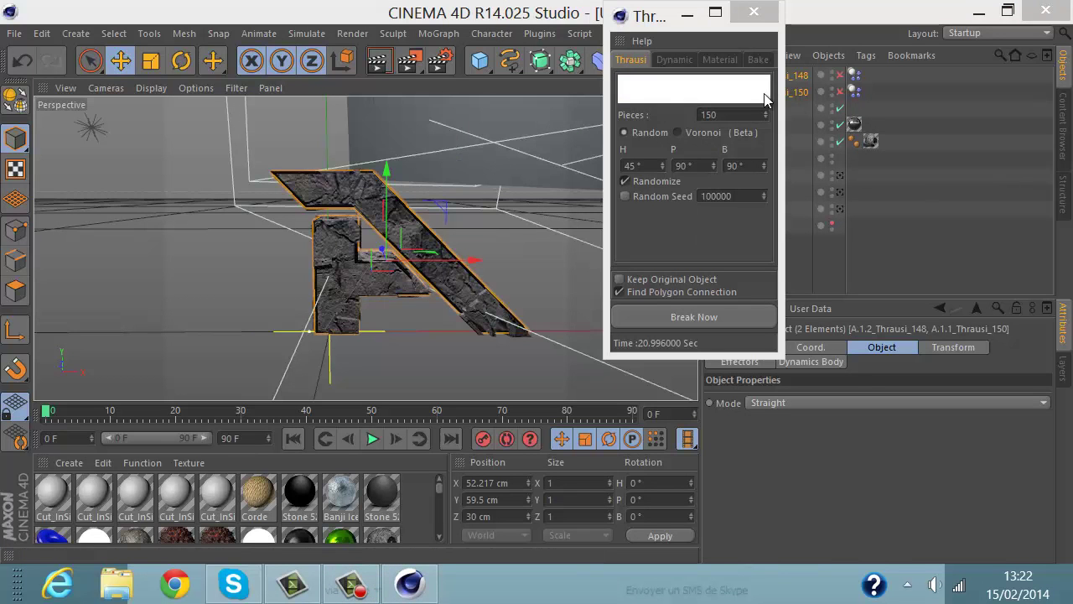
{"action": "left_click", "coordinate": [757, 14]}
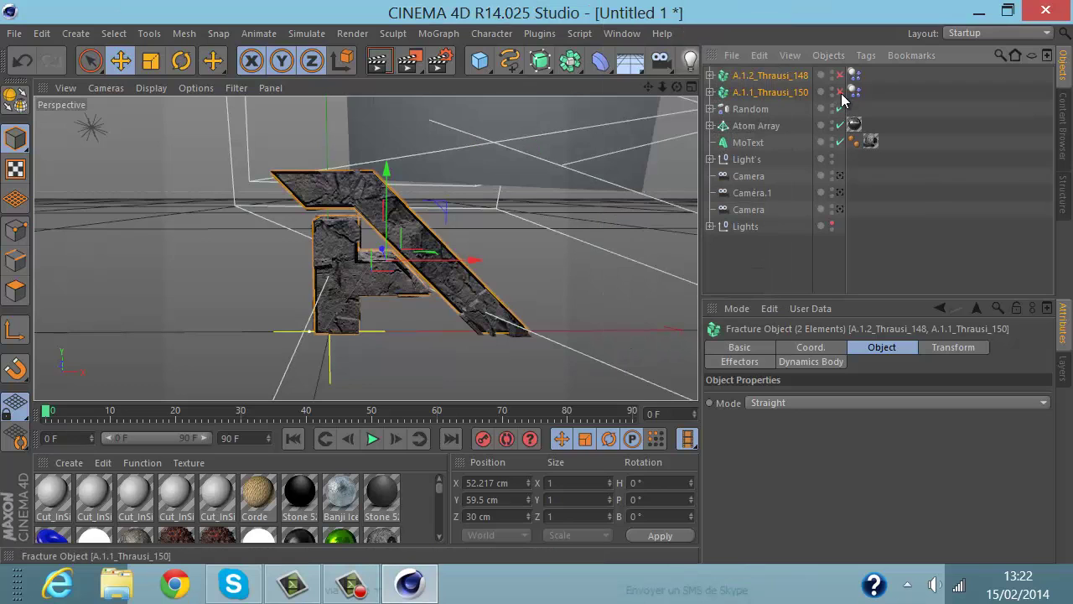
Step: Delete all material, Phong, UVW and selection tags from the pieces of A.1.2_Thrausi_148 and collapse its hierarchy
{"action": "left_click", "coordinate": [710, 75]}
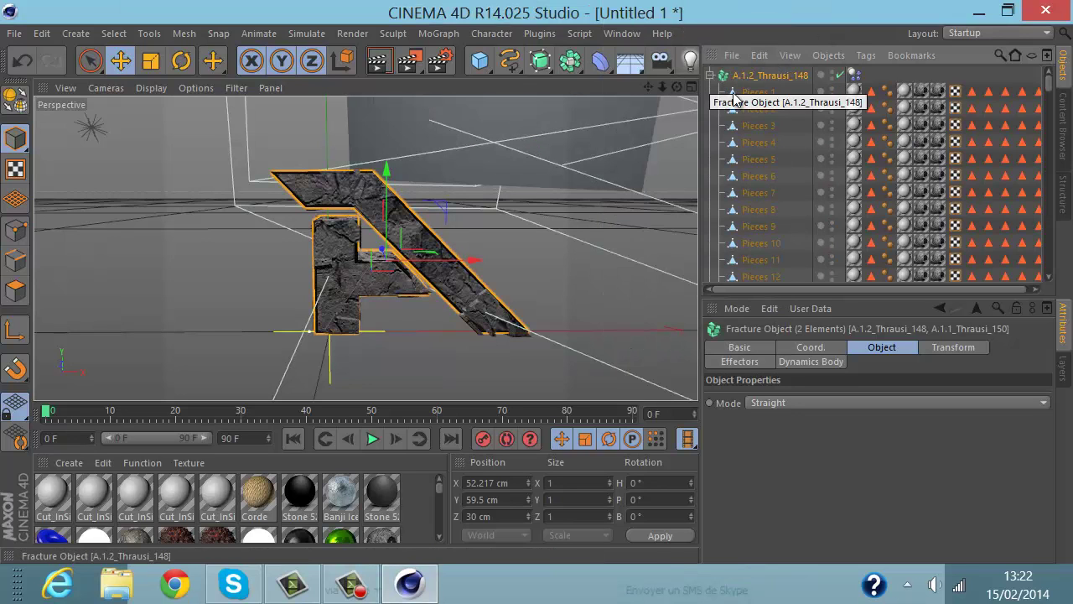
{"action": "left_click_drag", "start_coordinate": [702, 255], "coordinate": [591, 243]}
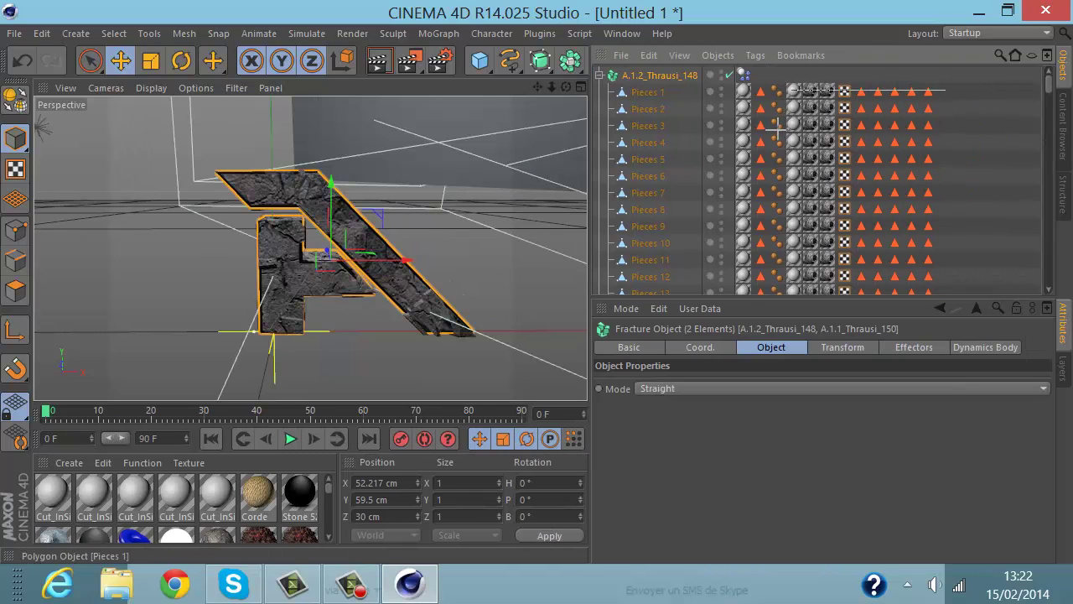
{"action": "scroll", "coordinate": [777, 168], "scroll_direction": "down", "scroll_amount": 10}
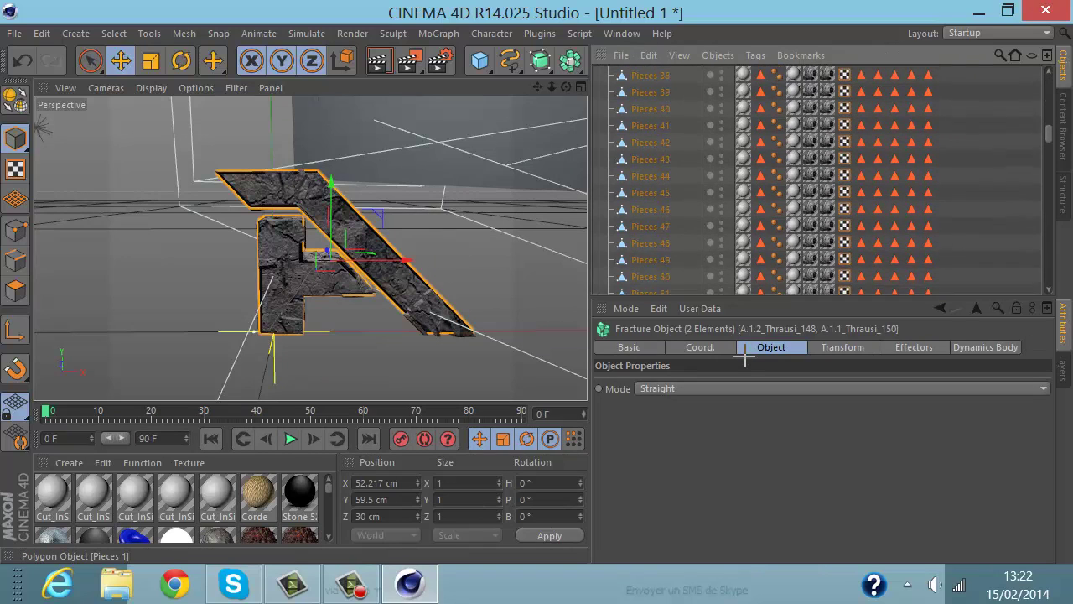
{"action": "left_click_drag", "start_coordinate": [745, 356], "coordinate": [749, 138]}
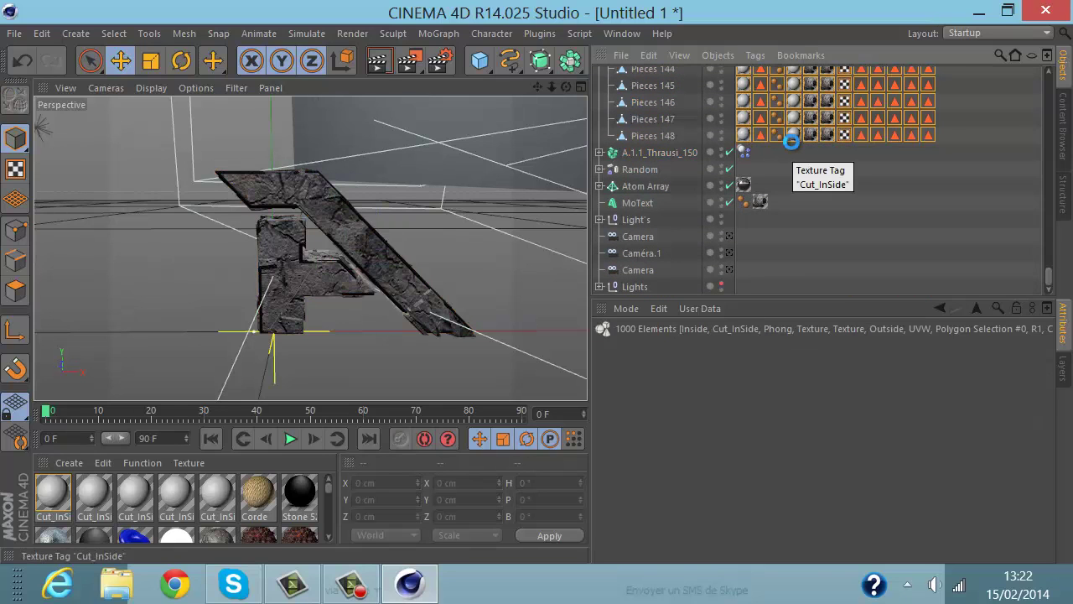
{"action": "key", "text": "Delete"}
{"action": "scroll", "coordinate": [791, 142], "scroll_direction": "up", "scroll_amount": 10}
{"action": "scroll", "coordinate": [646, 117], "scroll_direction": "up", "scroll_amount": 10}
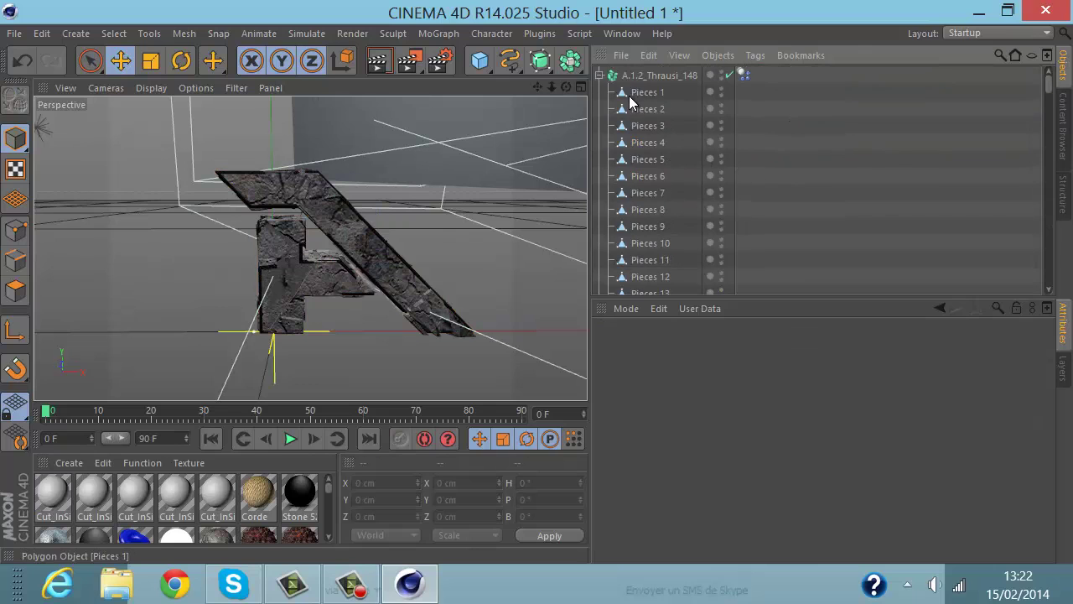
{"action": "left_click", "coordinate": [602, 75]}
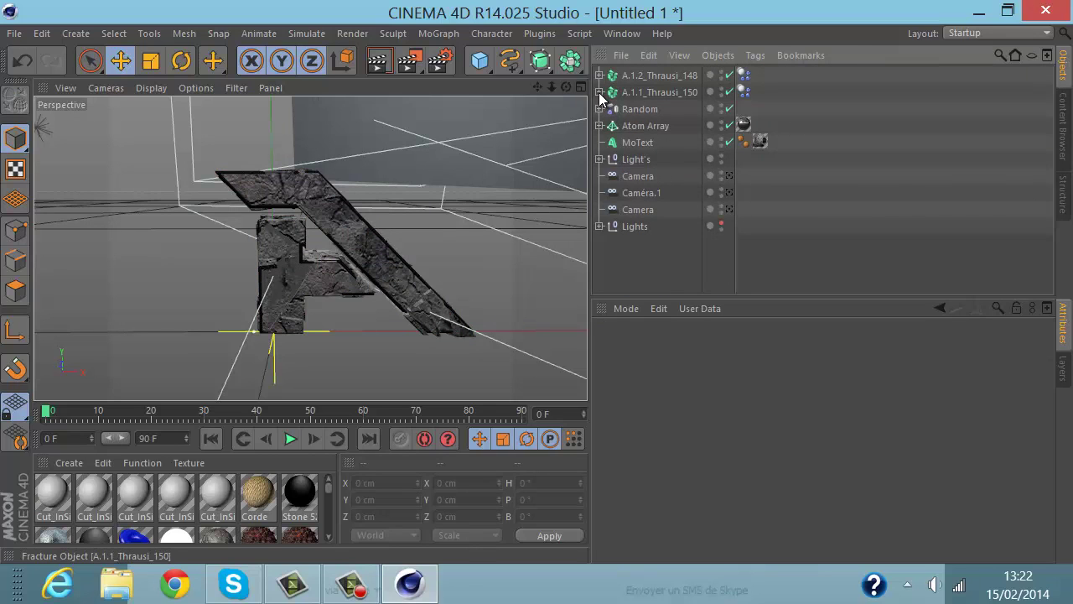
Step: Expand A.1.1_Thrausi_150 and select the tags on its pieces for removal
{"action": "left_click", "coordinate": [600, 92]}
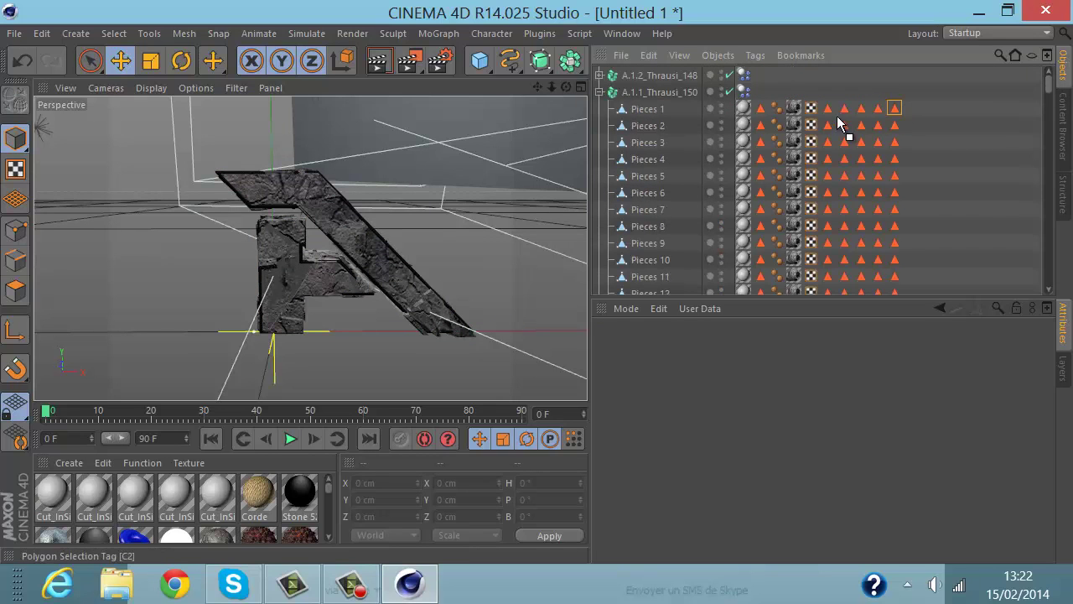
{"action": "left_click", "coordinate": [895, 109]}
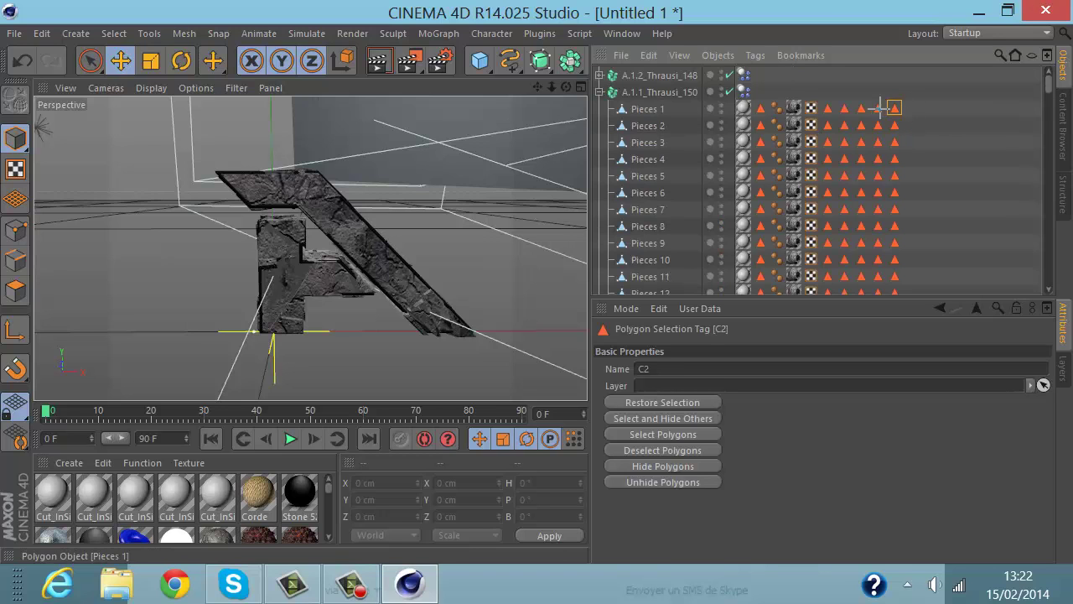
Step: Delete all texture, Phong and selection tags from the pieces of A.1.1_Thrausi_150 and collapse its hierarchy
{"action": "left_click_drag", "start_coordinate": [758, 180], "coordinate": [745, 249]}
{"action": "key", "text": "Delete"}
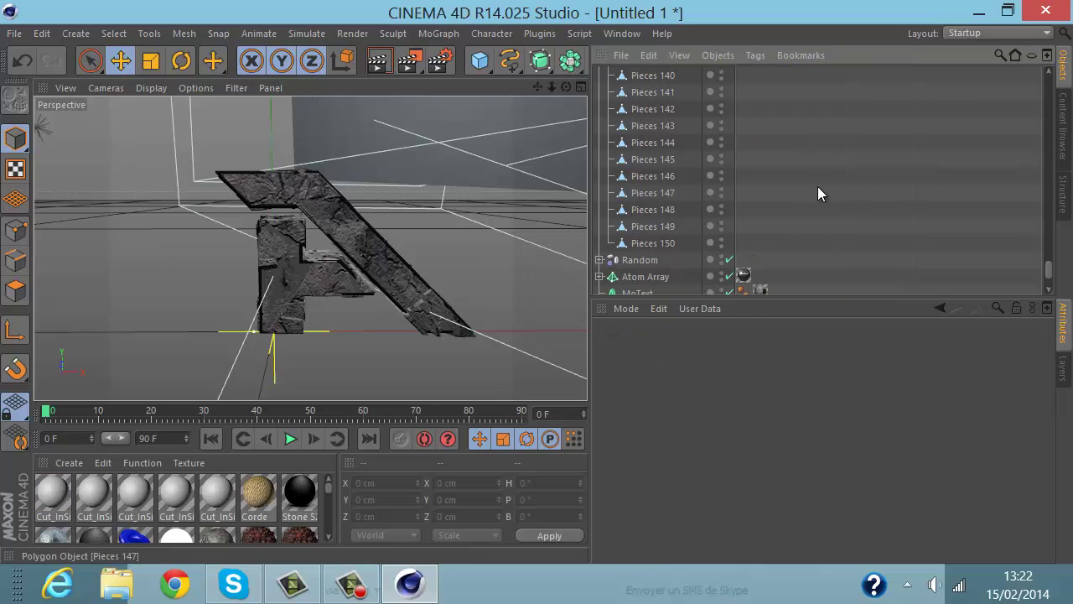
{"action": "scroll", "coordinate": [817, 193], "scroll_direction": "up", "scroll_amount": 20}
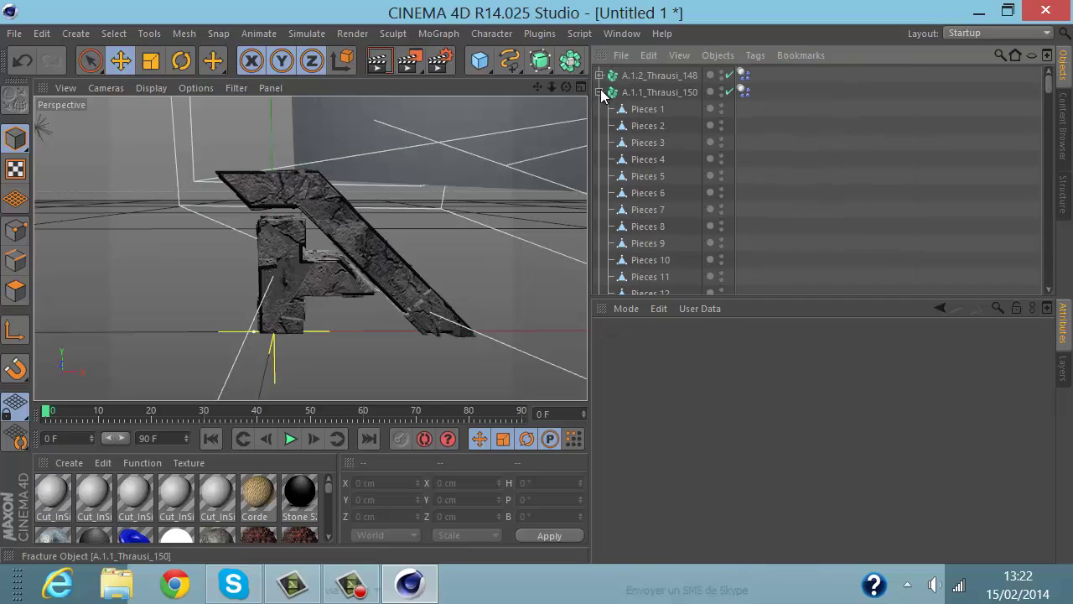
{"action": "left_click", "coordinate": [601, 93]}
Step: Add a MoGraph Random effector to the fracture objects A.1.1_Thrausi_150 and A.1.2_Thrausi_148
{"action": "left_click", "coordinate": [645, 94]}
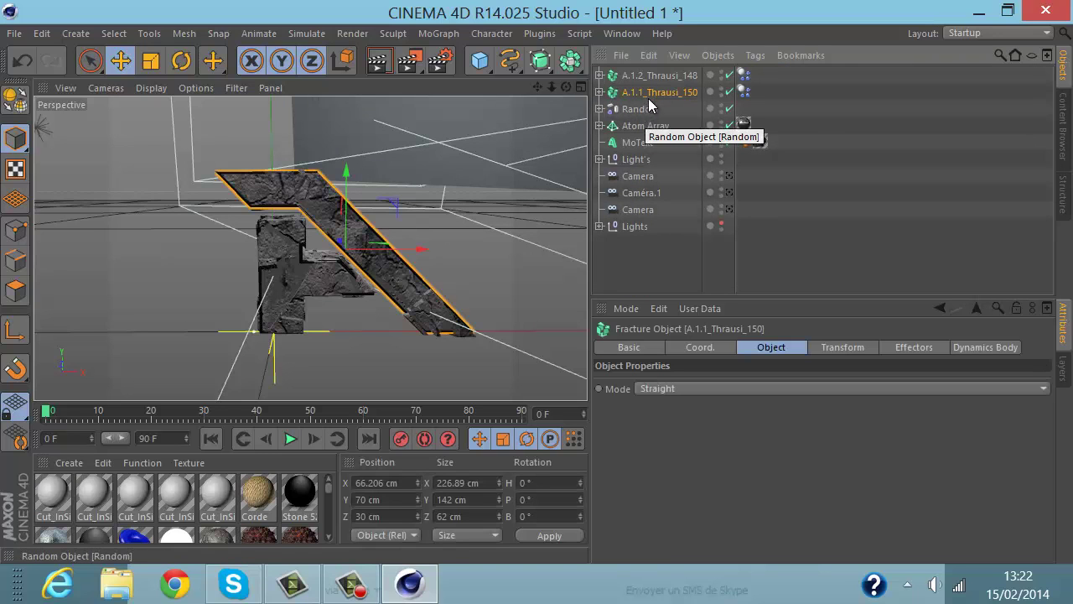
{"action": "left_click", "coordinate": [658, 75], "text": "ctrl"}
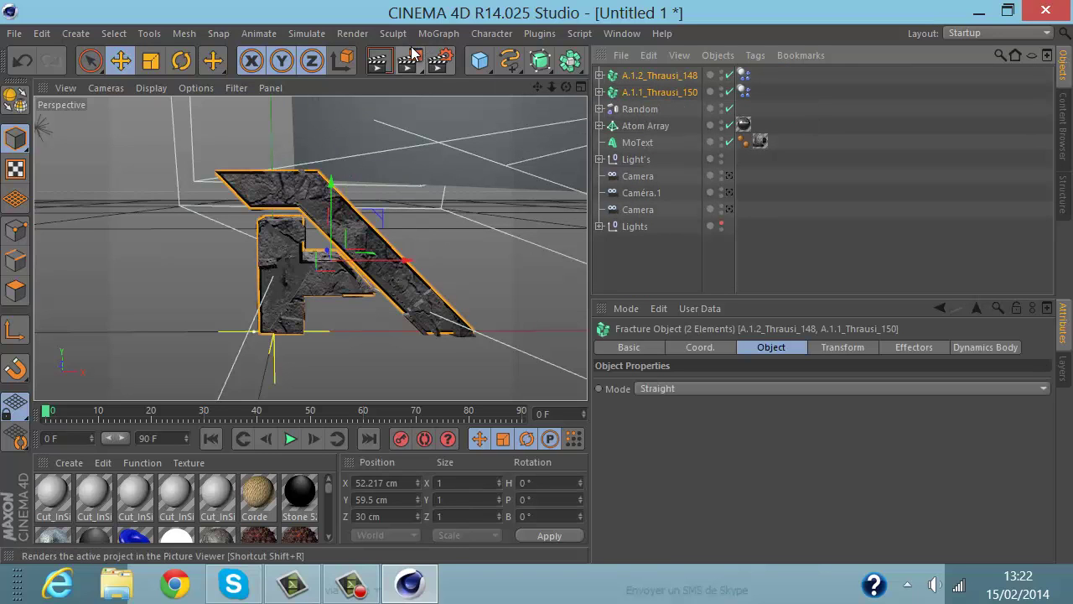
{"action": "left_click", "coordinate": [438, 33]}
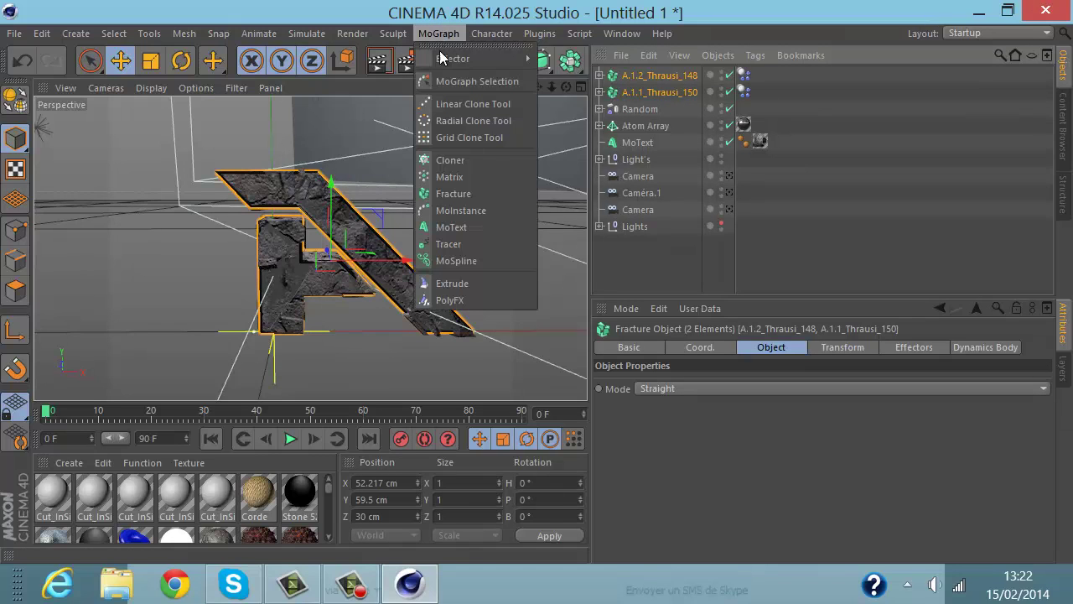
{"action": "mouse_move", "coordinate": [470, 59]}
{"action": "left_click", "coordinate": [586, 187]}
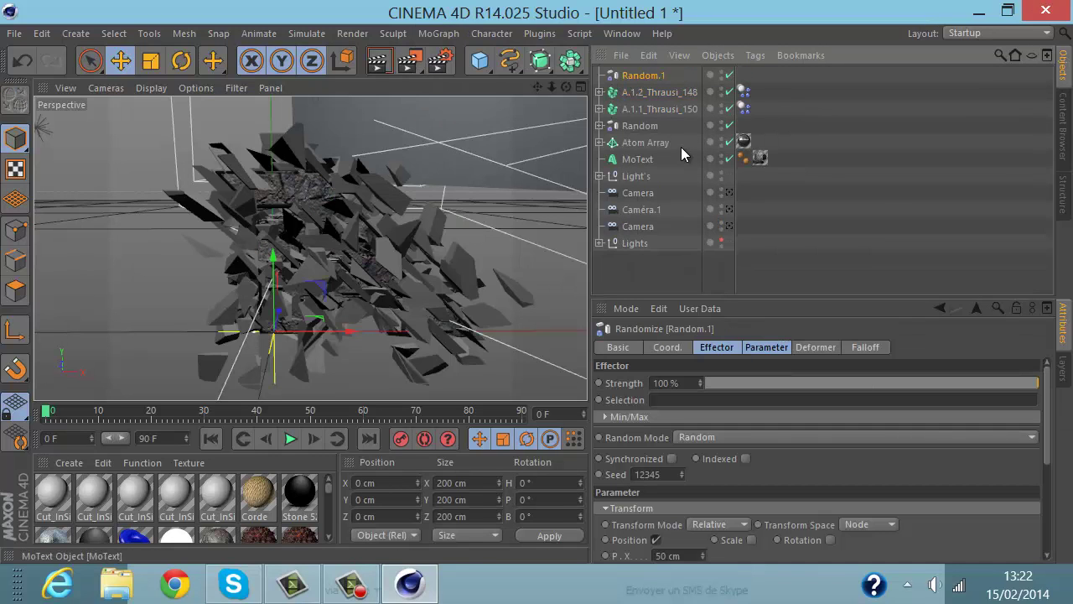
Step: Try the cracked stone texture on both Thrausi fracture objects, and undo it
{"action": "left_click", "coordinate": [656, 108]}
{"action": "left_click", "coordinate": [658, 92], "text": "ctrl"}
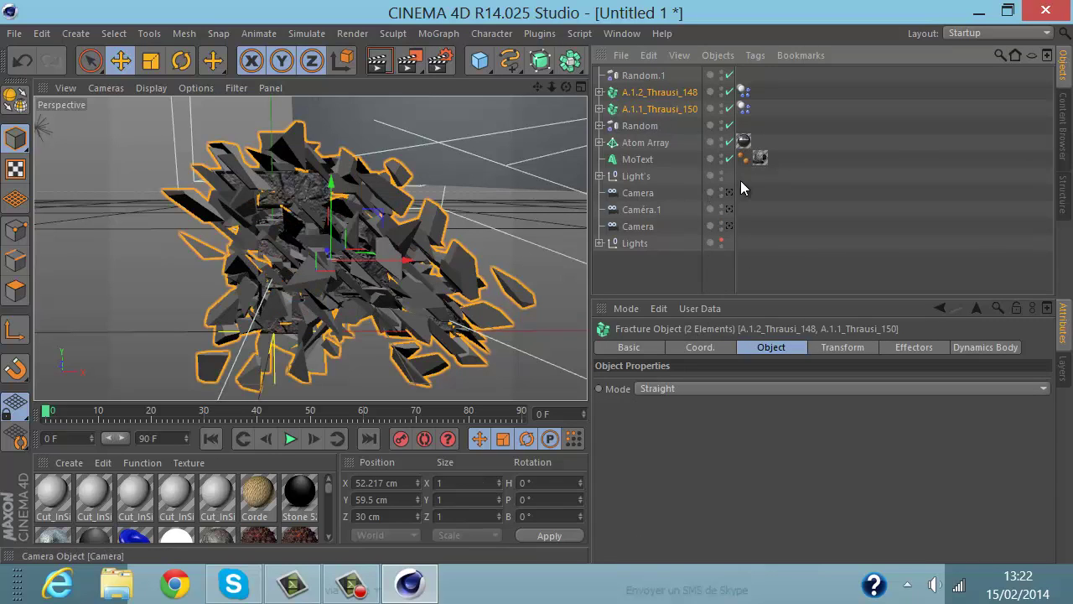
{"action": "left_click_drag", "start_coordinate": [765, 99], "coordinate": [764, 100]}
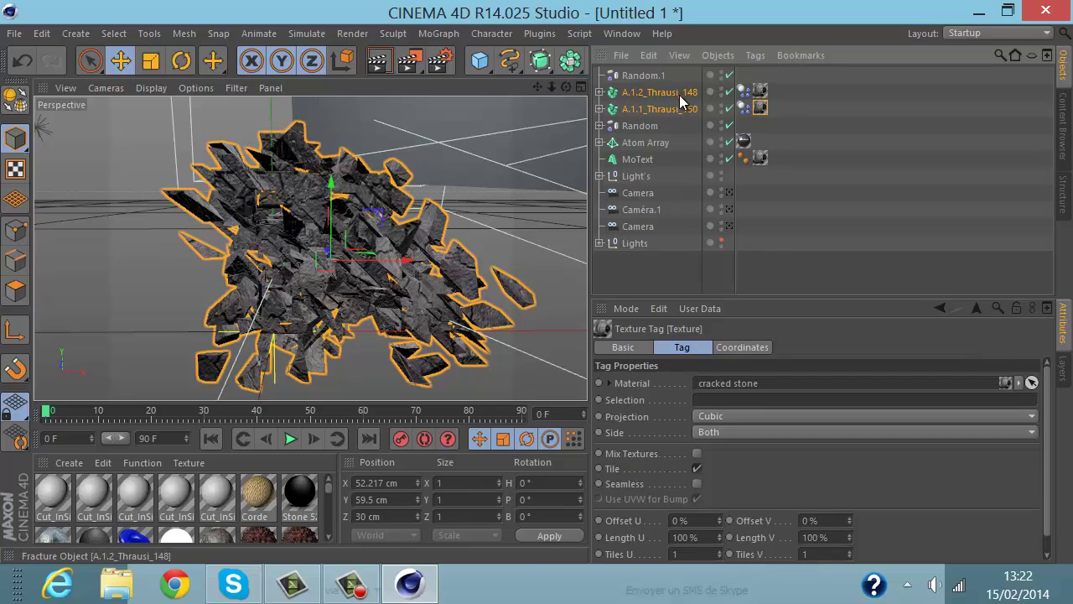
{"action": "key", "text": "ctrl+z"}
{"action": "key", "text": "ctrl+z"}
{"action": "key", "text": "ctrl+z"}
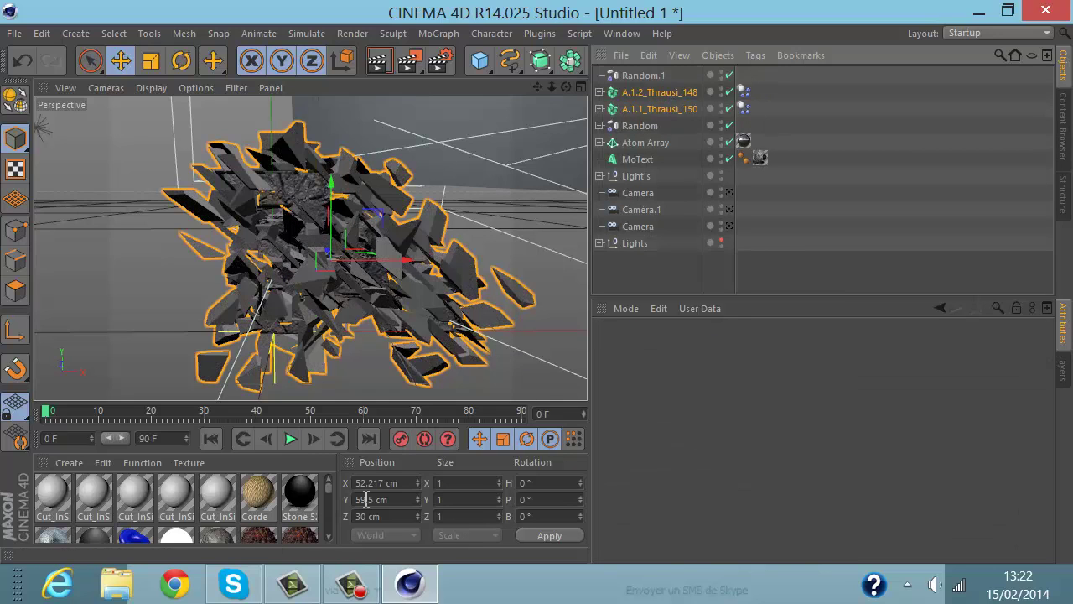
Step: Assign the Banji Ice Zada material to both Thrausi fracture objects with Cubic projection
{"action": "left_click_drag", "start_coordinate": [592, 311], "coordinate": [754, 343]}
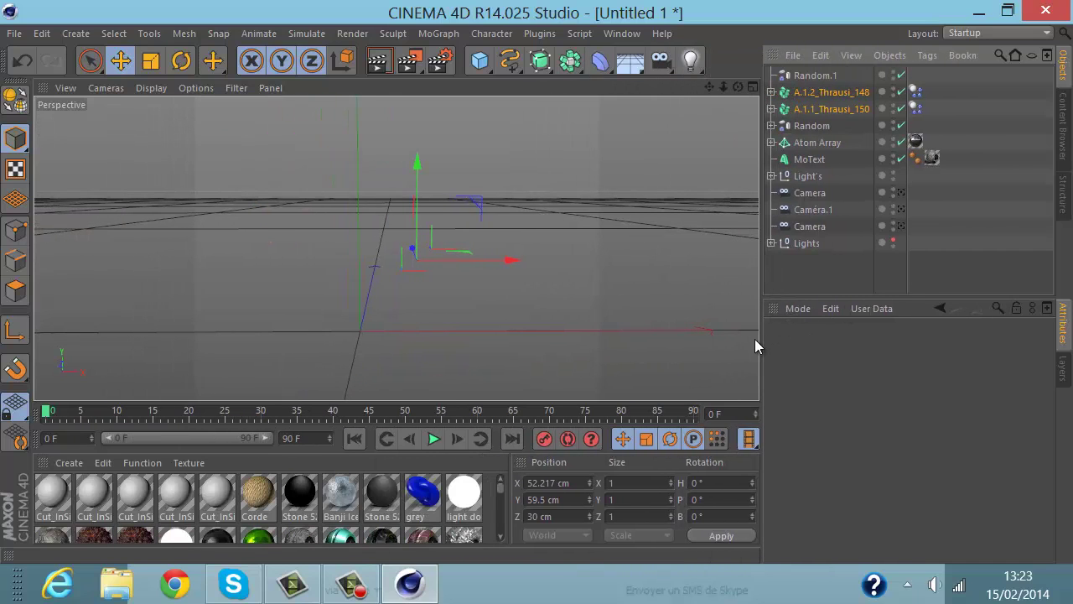
{"action": "left_click_drag", "start_coordinate": [355, 496], "coordinate": [383, 482]}
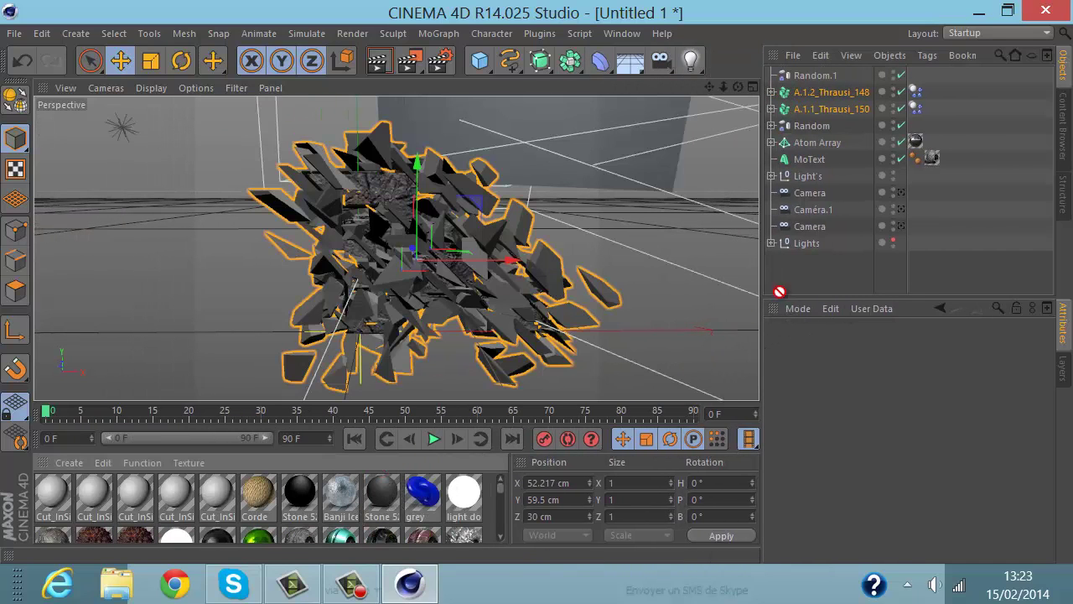
{"action": "left_click_drag", "start_coordinate": [822, 98], "coordinate": [825, 93]}
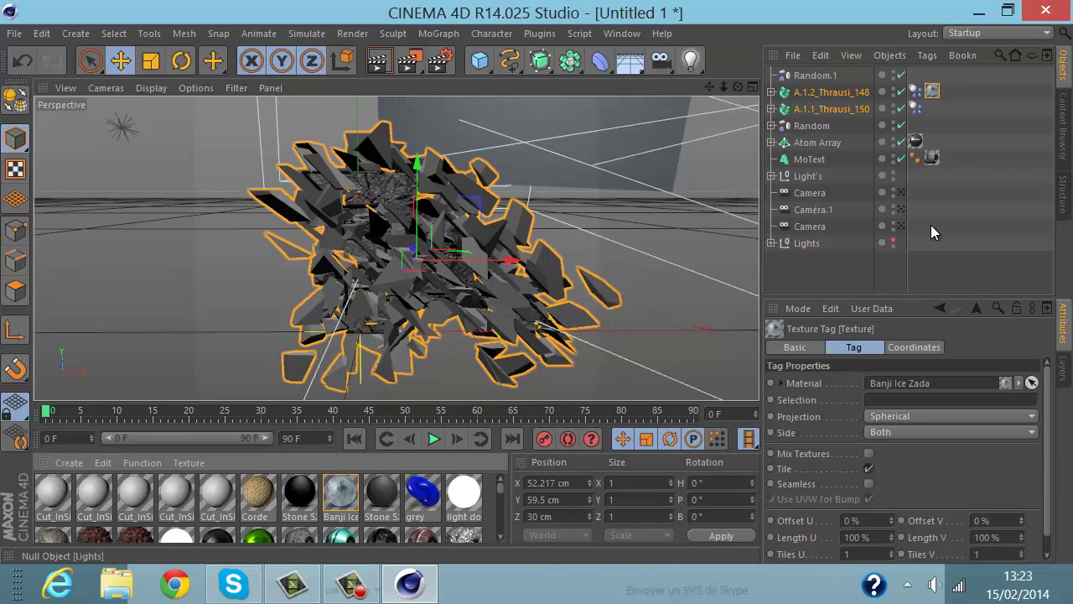
{"action": "left_click_drag", "start_coordinate": [932, 90], "coordinate": [932, 107], "text": "ctrl"}
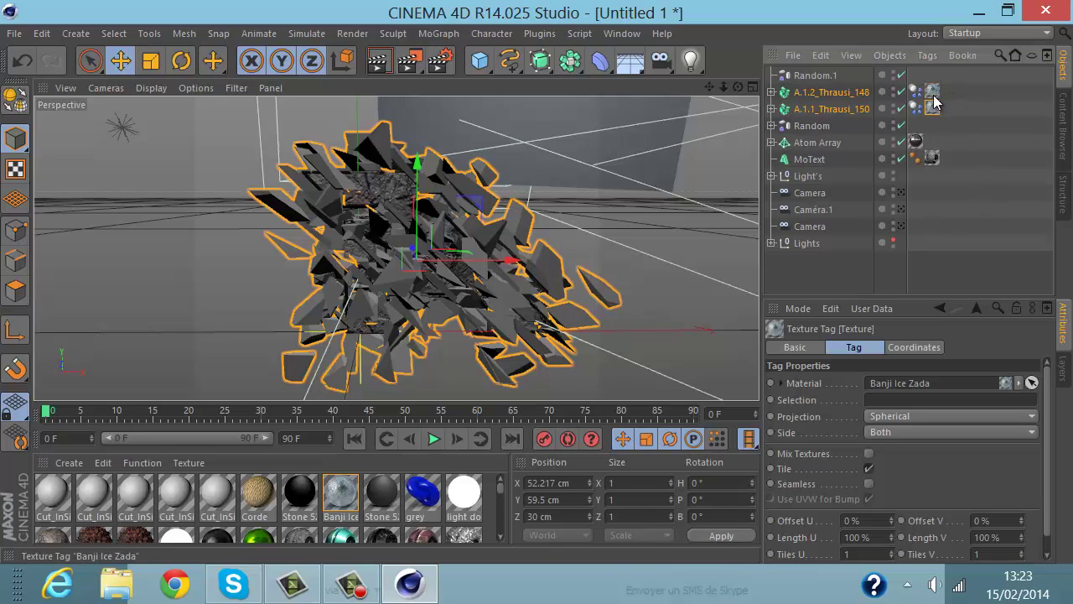
{"action": "left_click", "coordinate": [952, 414]}
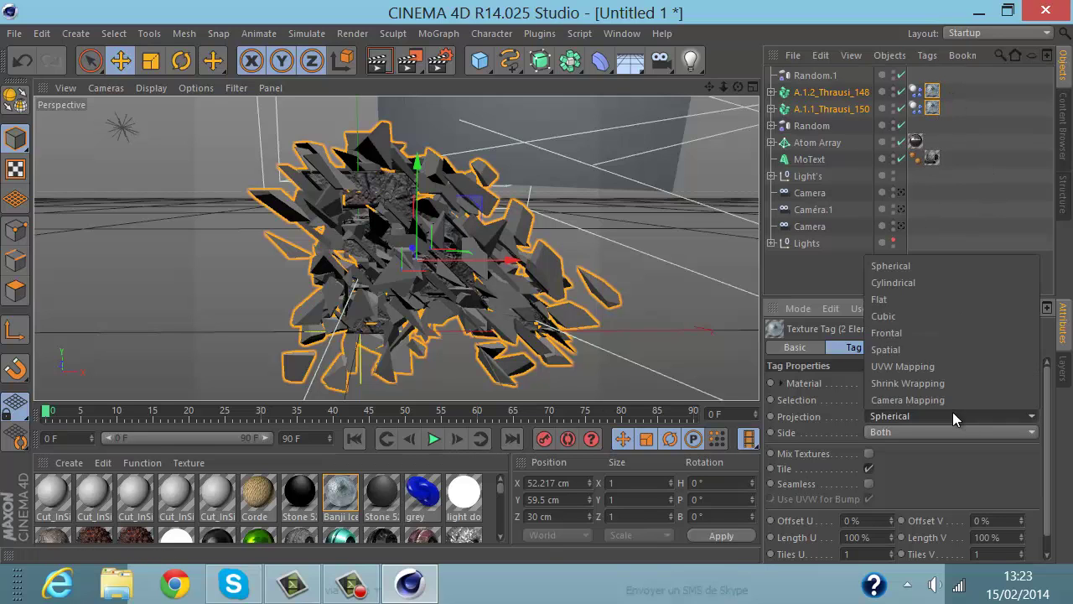
{"action": "left_click", "coordinate": [903, 319]}
Step: Nest both Thrausi fracture objects under the Random.1 effector and collapse its hierarchy
{"action": "left_click_drag", "start_coordinate": [835, 101], "coordinate": [823, 79]}
{"action": "left_click", "coordinate": [771, 76]}
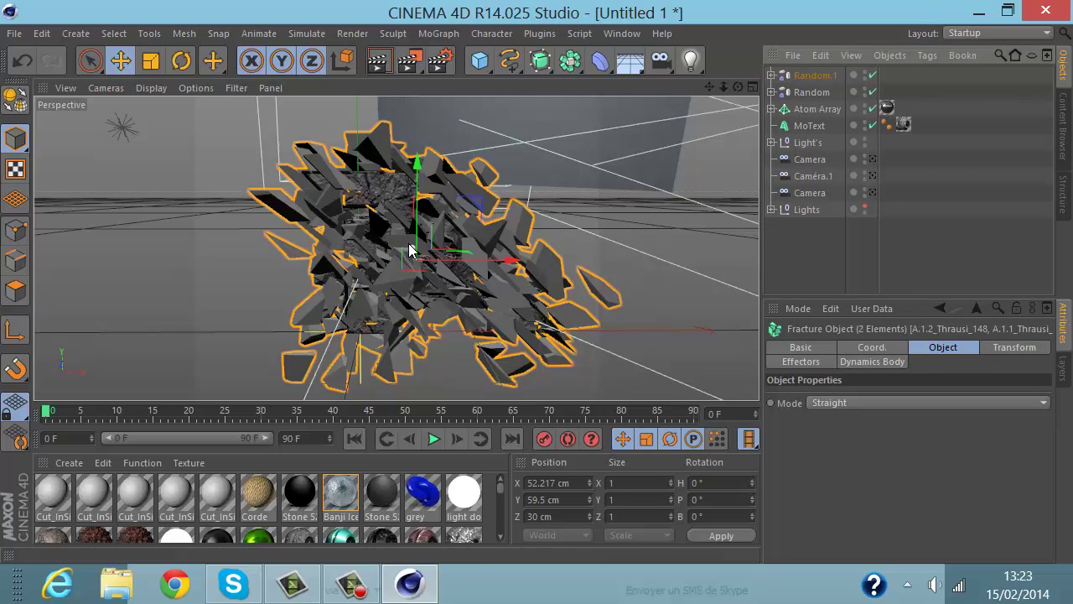
Step: Move both fracture objects back behind the letter to about 109 cm in Z and render a viewport preview
{"action": "left_click_drag", "start_coordinate": [406, 238], "coordinate": [408, 242]}
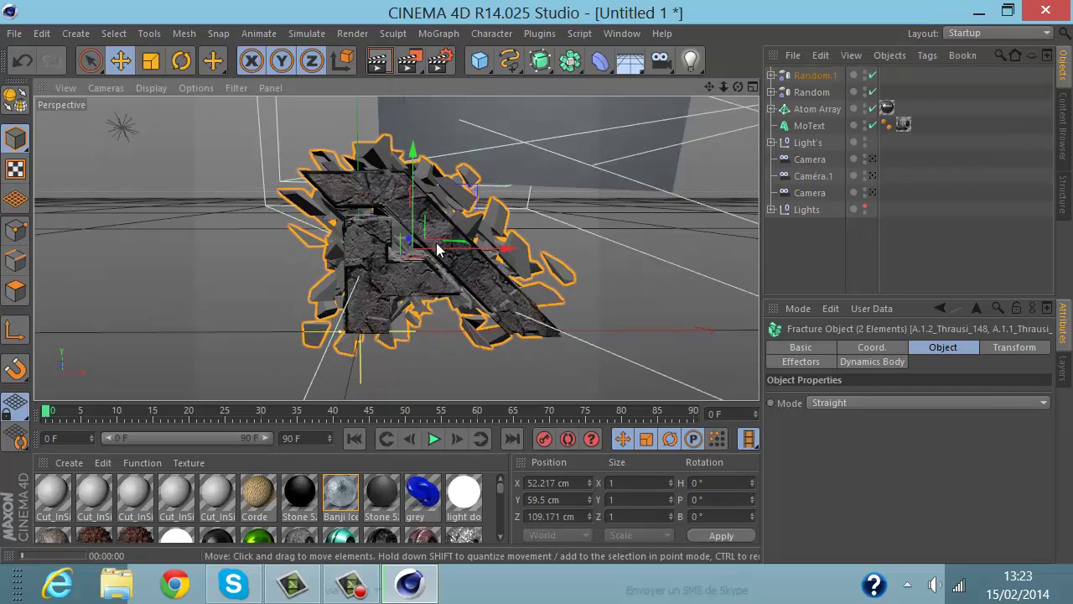
{"action": "key", "text": "ctrl+r"}
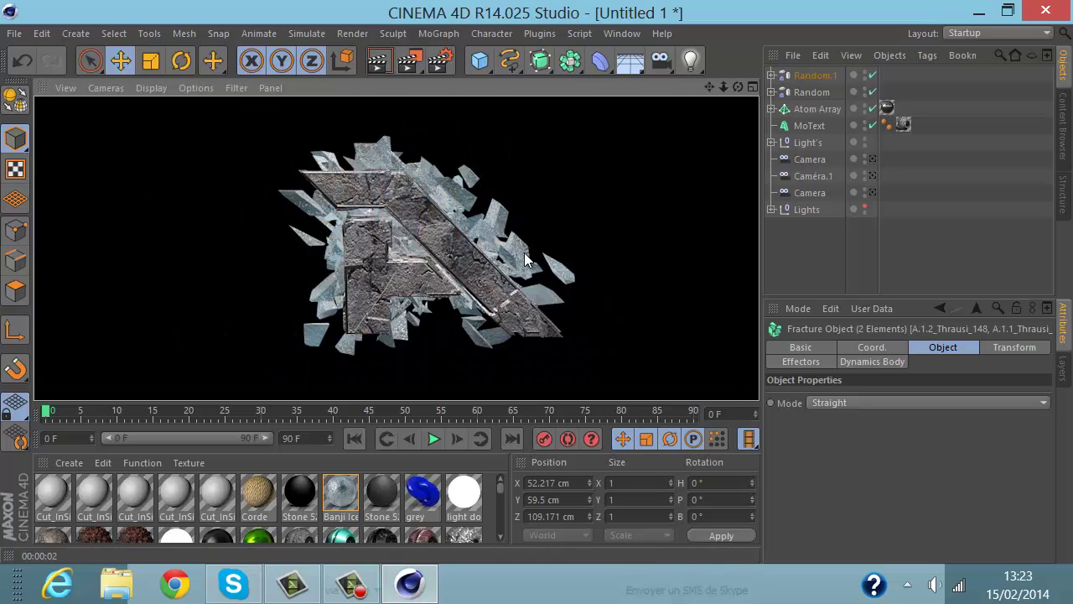
{"action": "left_click", "coordinate": [562, 250]}
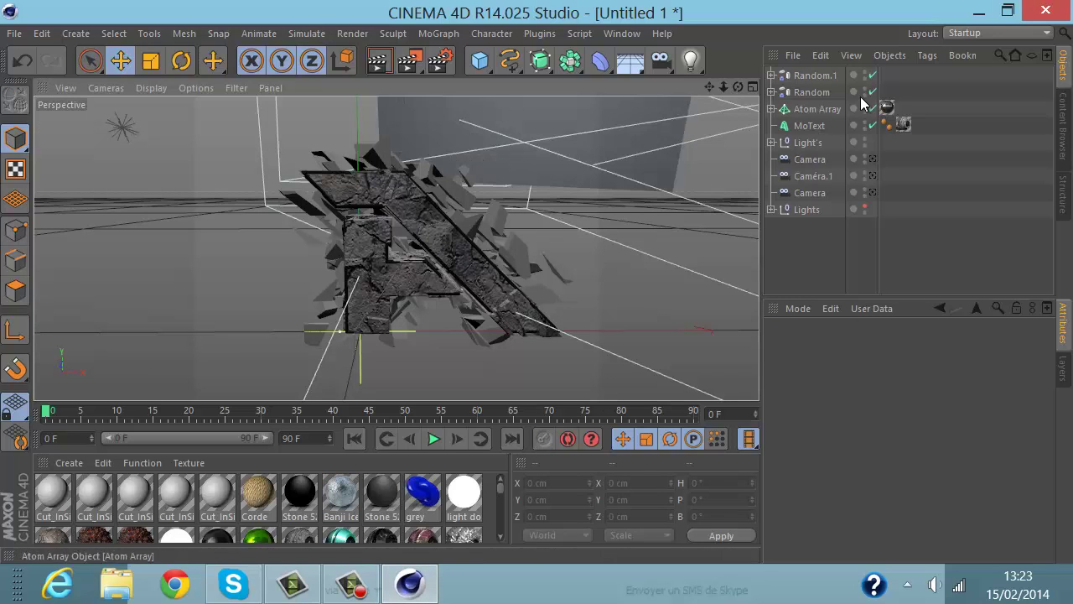
Step: Scale the Random.1 effector up uniformly to about 243 cm
{"action": "left_click", "coordinate": [813, 75]}
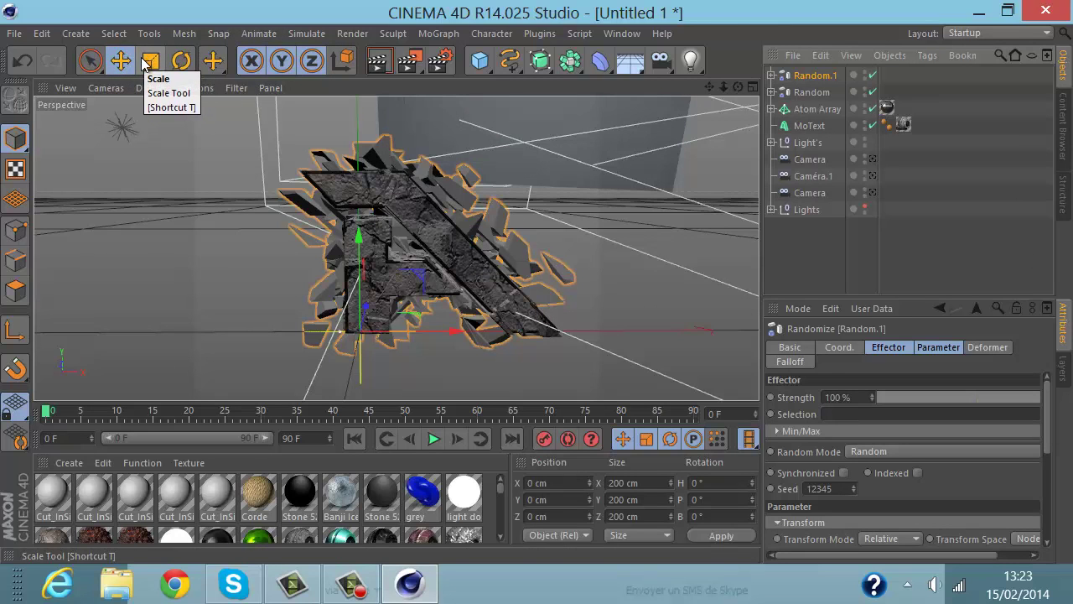
{"action": "left_click", "coordinate": [149, 62]}
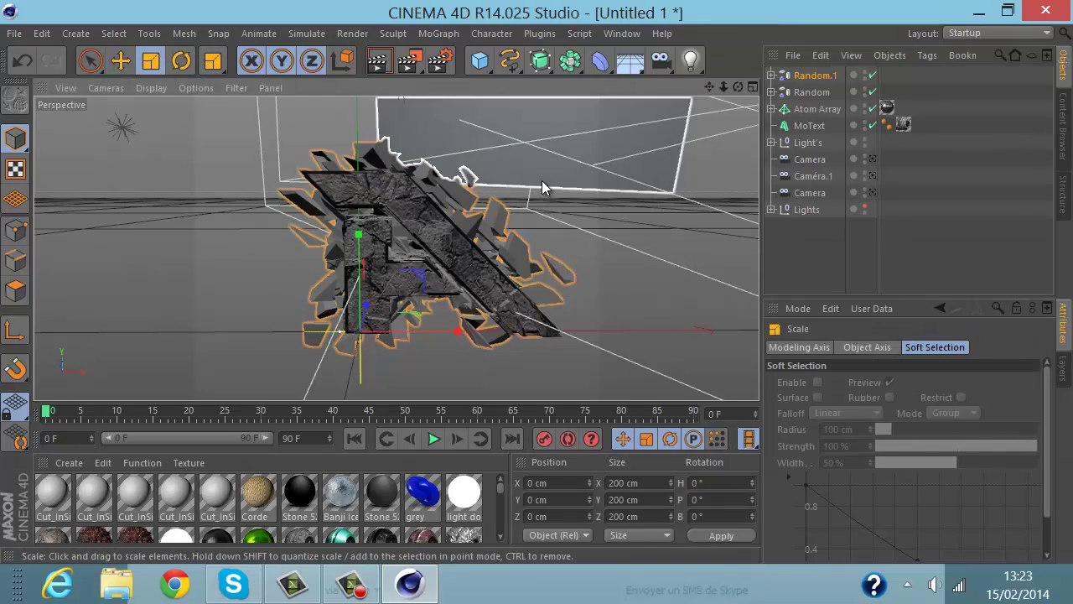
{"action": "left_click_drag", "start_coordinate": [592, 158], "coordinate": [698, 107]}
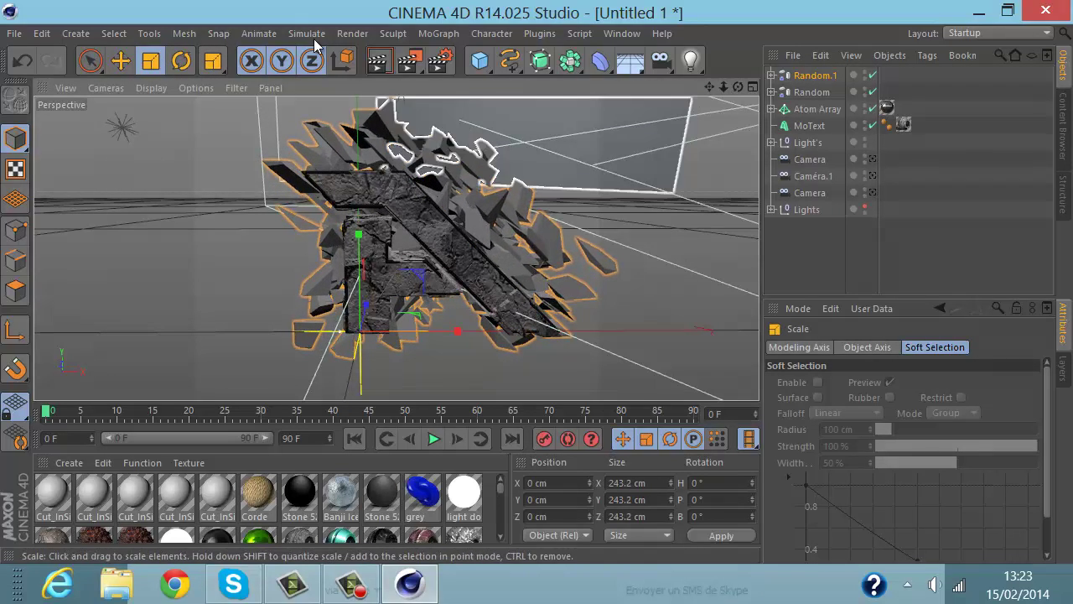
Step: Move the Random.1 effector to about X -2 cm, Y -27 cm, Z 25 cm and render a viewport preview
{"action": "left_click", "coordinate": [120, 61]}
{"action": "left_click_drag", "start_coordinate": [414, 338], "coordinate": [388, 305]}
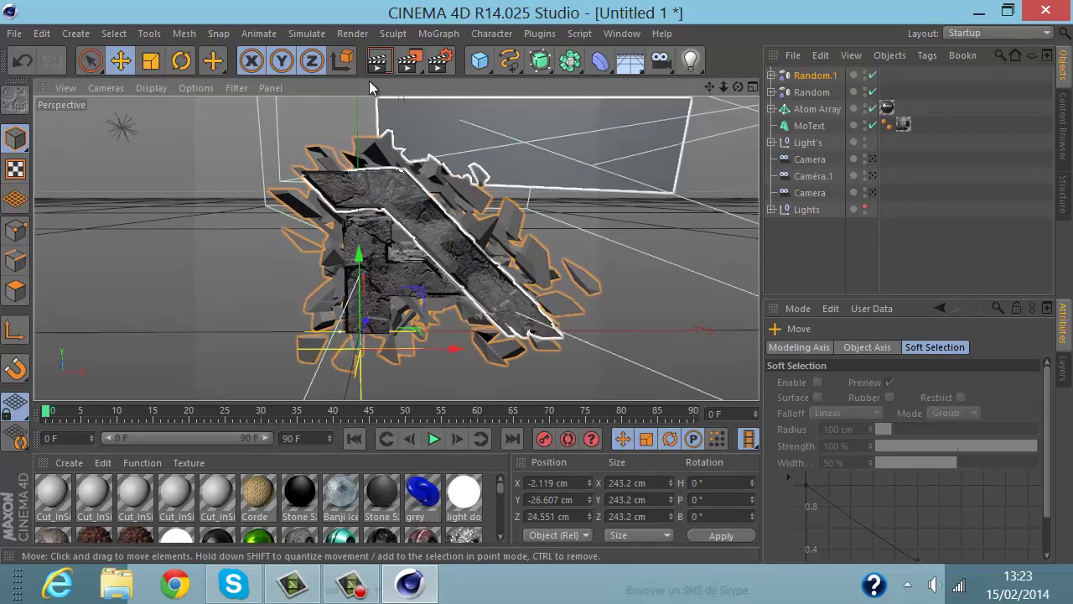
{"action": "key", "text": "ctrl+r"}
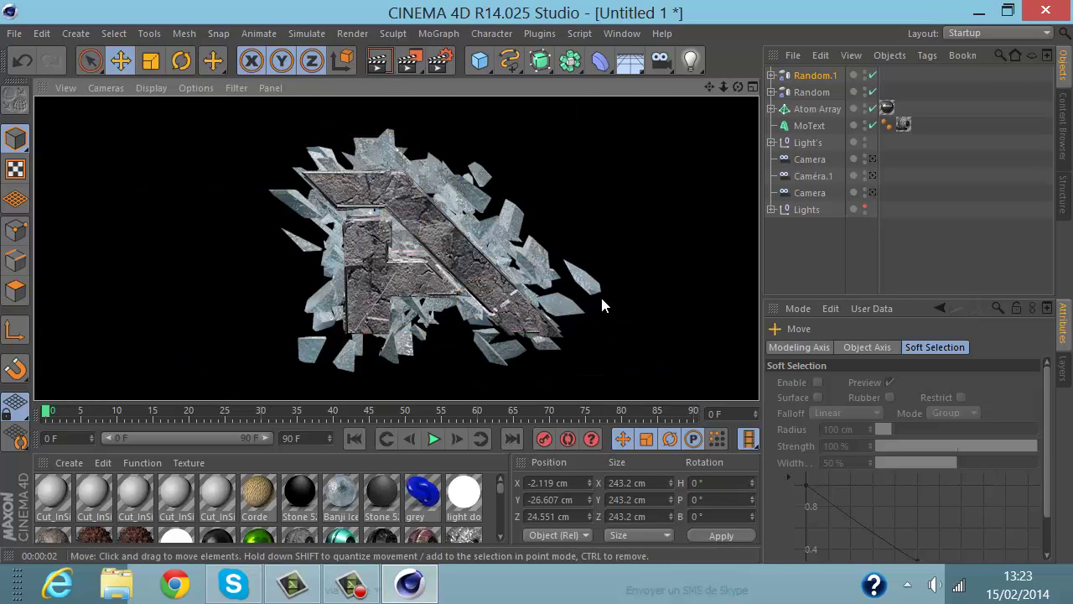
Step: Move A.1.1_Thrausi_150 back to about 165 cm in Z and A.1.2_Thrausi_148 to about 163 cm in Z
{"action": "left_click", "coordinate": [602, 304]}
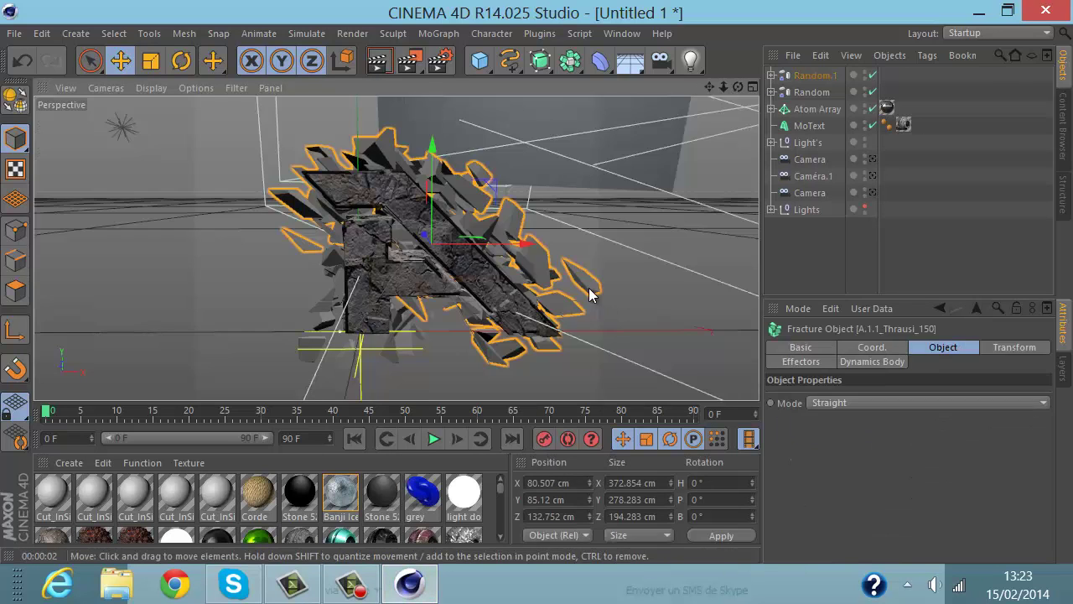
{"action": "left_click_drag", "start_coordinate": [424, 243], "coordinate": [421, 243]}
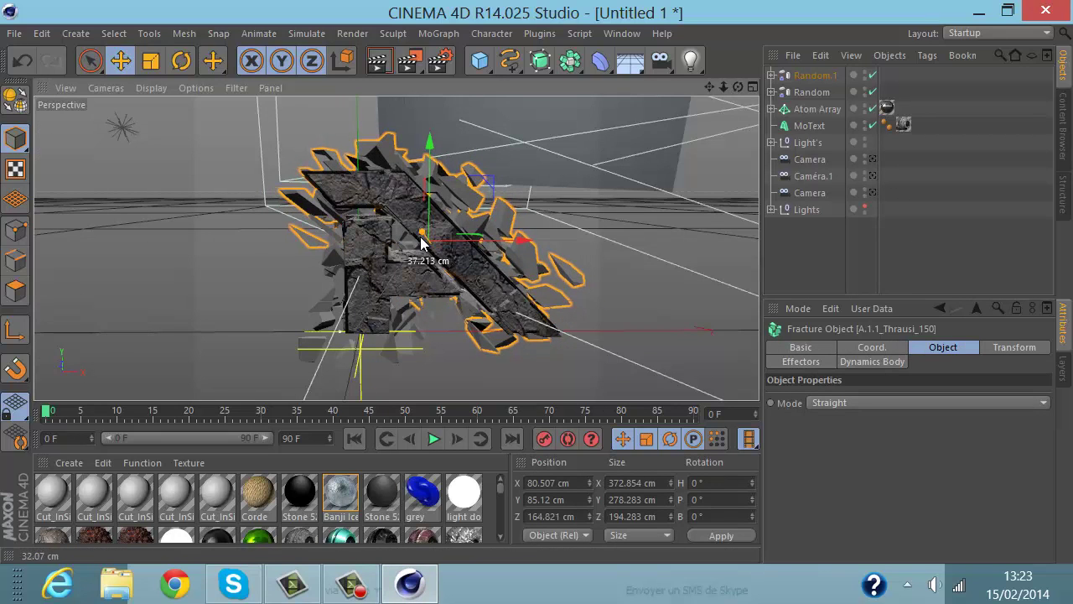
{"action": "left_click", "coordinate": [326, 339]}
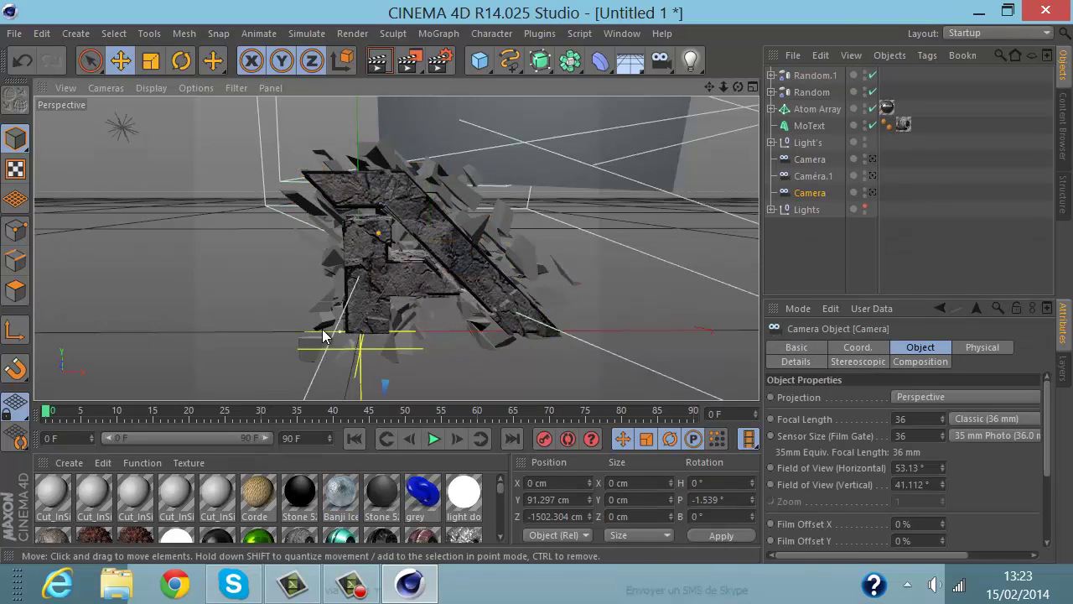
{"action": "left_click", "coordinate": [328, 329]}
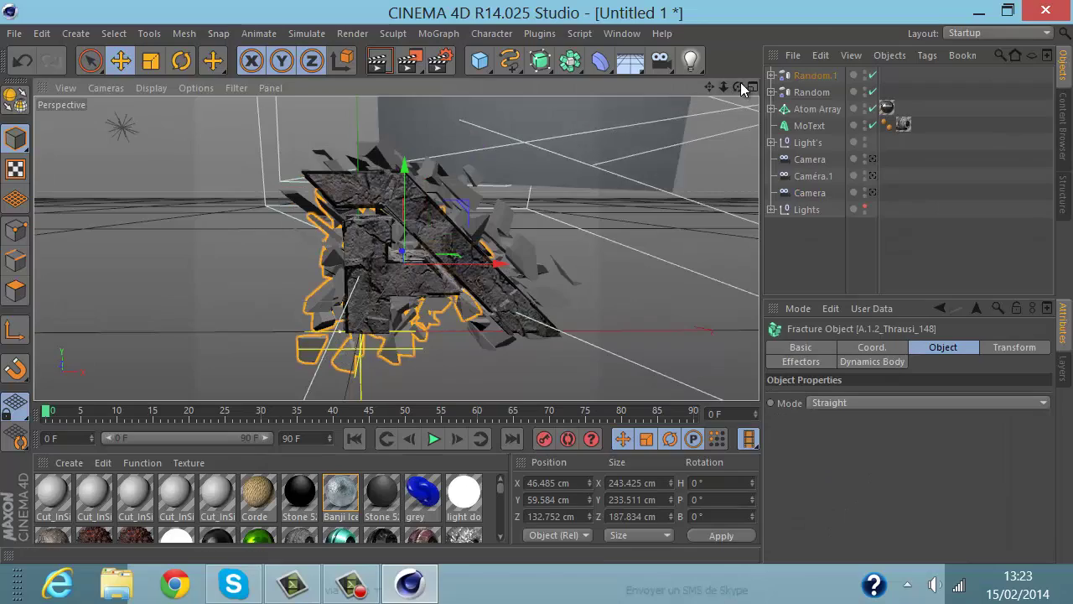
{"action": "left_click_drag", "start_coordinate": [737, 86], "coordinate": [570, 310]}
{"action": "left_click_drag", "start_coordinate": [737, 87], "coordinate": [569, 230]}
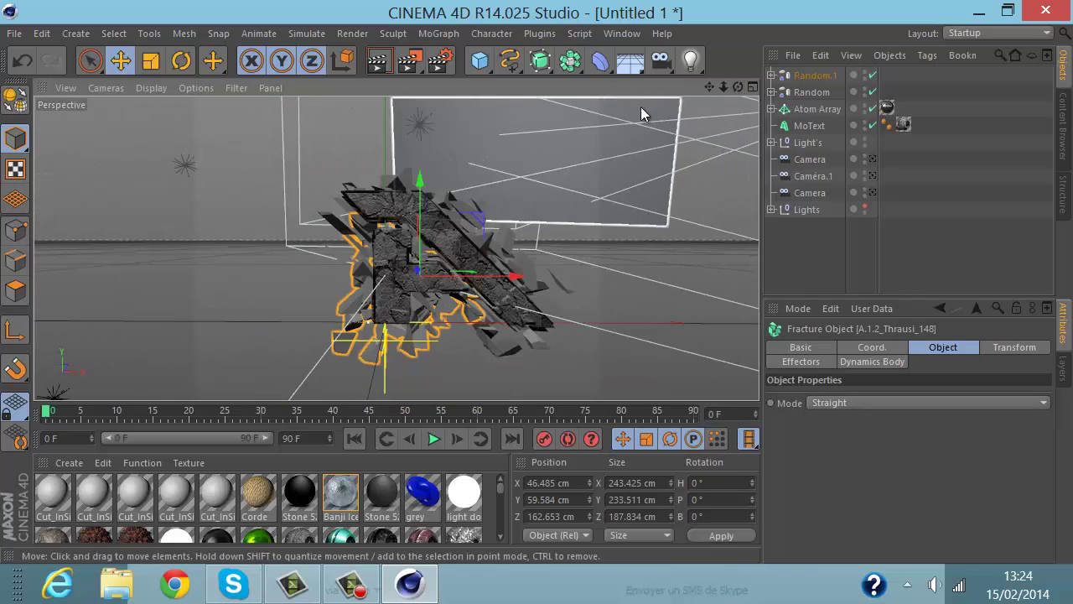
Step: Render a viewport preview of the letter and its shards from a different viewing angle
{"action": "left_click_drag", "start_coordinate": [536, 282], "coordinate": [581, 189]}
{"action": "left_click_drag", "start_coordinate": [737, 86], "coordinate": [536, 282]}
{"action": "left_click", "coordinate": [375, 60]}
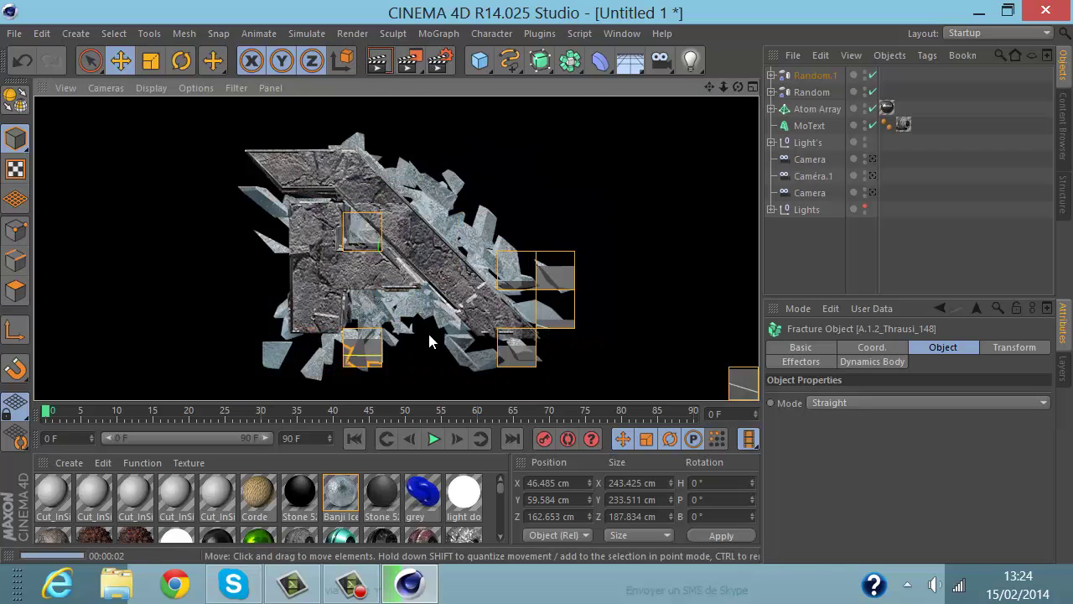
{"action": "left_click", "coordinate": [425, 344]}
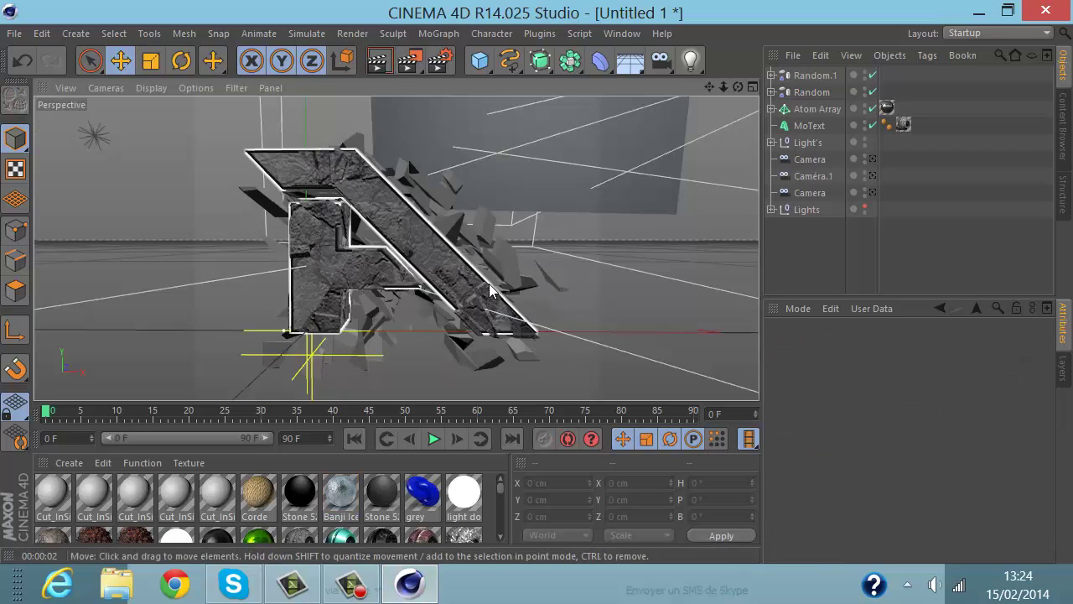
Step: Move the MoText, Atom Array and Random objects together along X to about 8.6 cm
{"action": "left_click", "coordinate": [809, 128]}
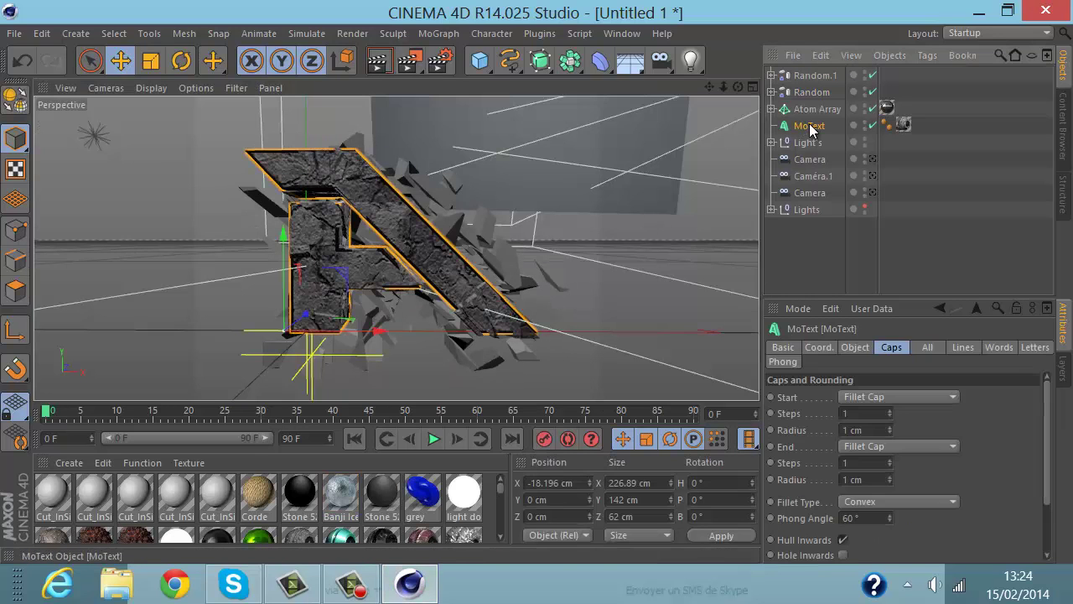
{"action": "left_click", "coordinate": [818, 109], "text": "ctrl"}
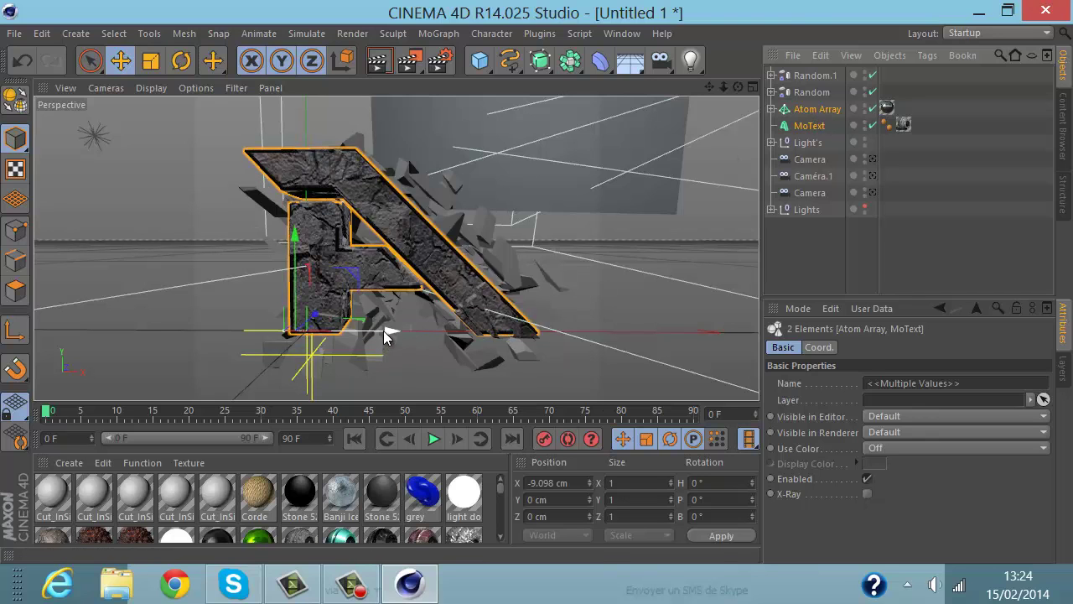
{"action": "mouse_move", "coordinate": [383, 330]}
{"action": "left_mouse_down"}
{"action": "mouse_move", "coordinate": [405, 340]}
{"action": "mouse_move", "coordinate": [388, 340]}
{"action": "left_mouse_up"}
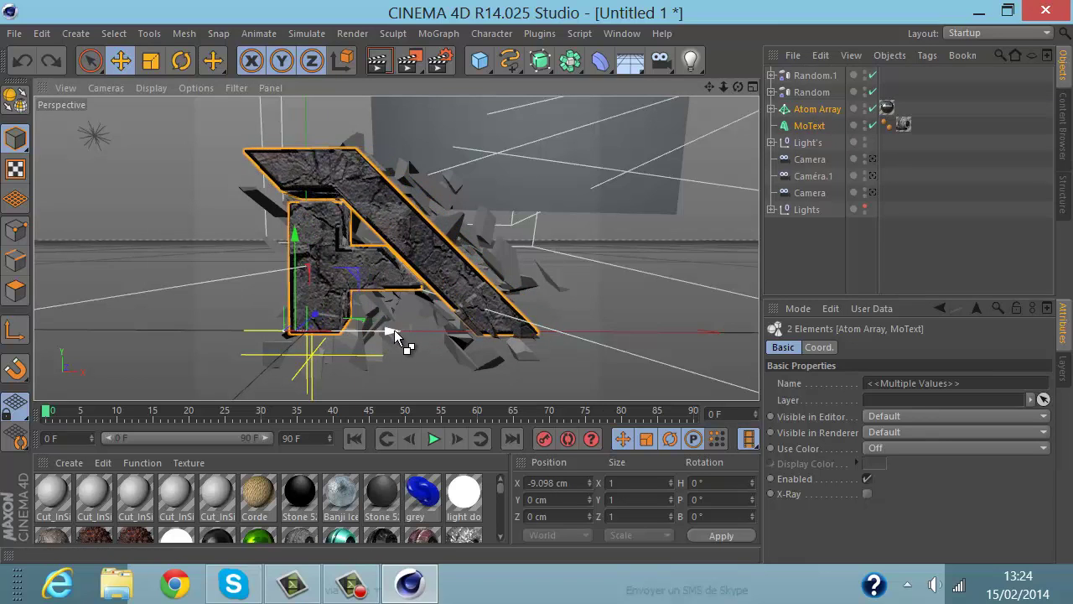
{"action": "left_click", "coordinate": [819, 94], "text": "ctrl"}
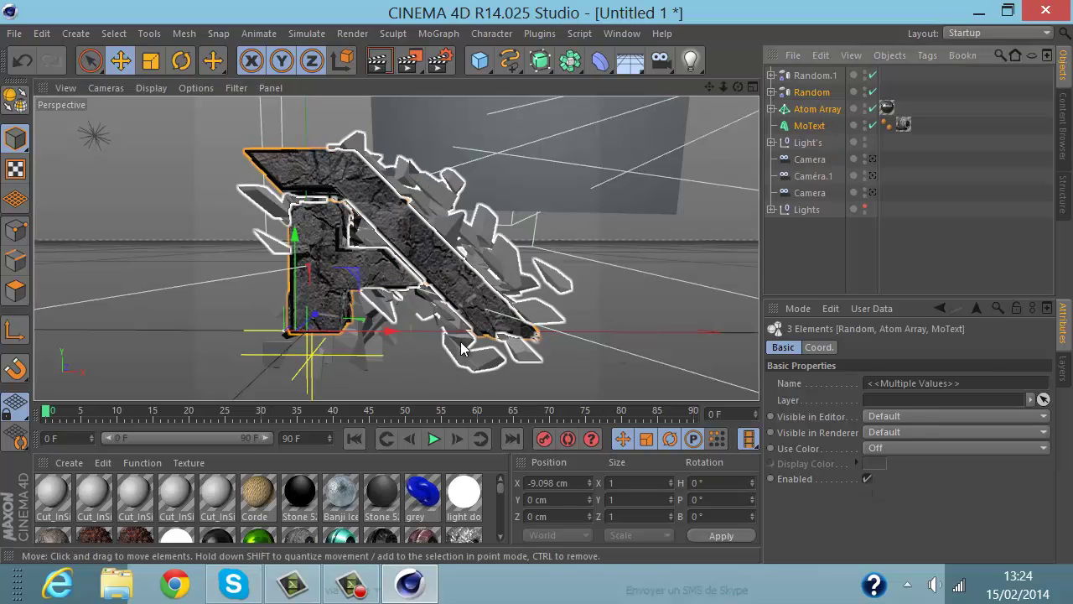
{"action": "mouse_move", "coordinate": [388, 330]}
{"action": "left_mouse_down"}
{"action": "mouse_move", "coordinate": [379, 336]}
{"action": "mouse_move", "coordinate": [408, 335]}
{"action": "left_mouse_up"}
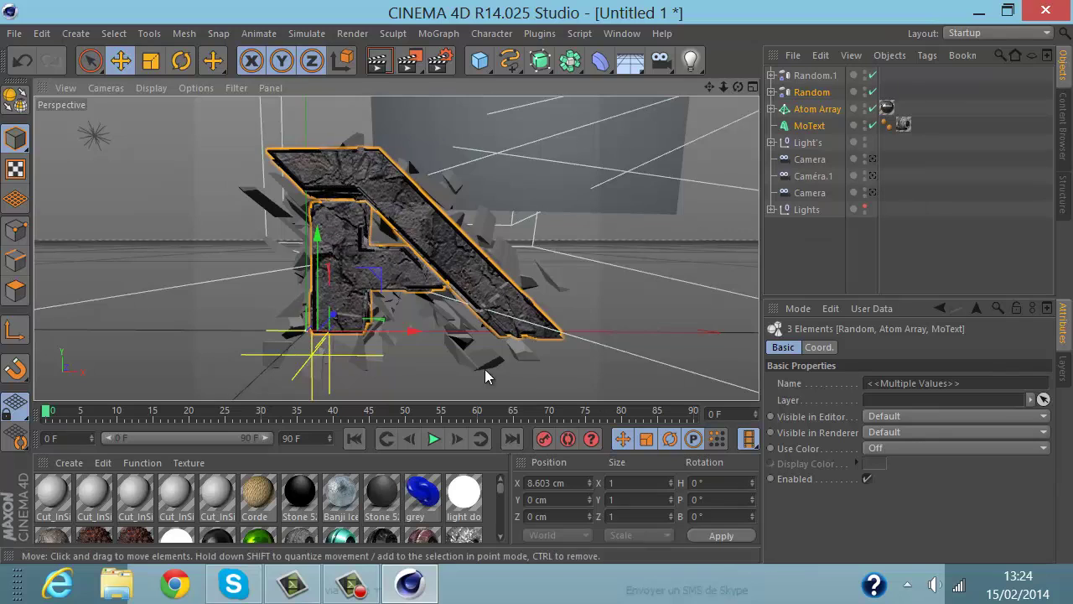
Step: Move the selected MoText, Atom Array and Random objects to about X 12.6 cm, Y -9.9 cm and render a viewport preview
{"action": "left_click_drag", "start_coordinate": [326, 236], "coordinate": [393, 357]}
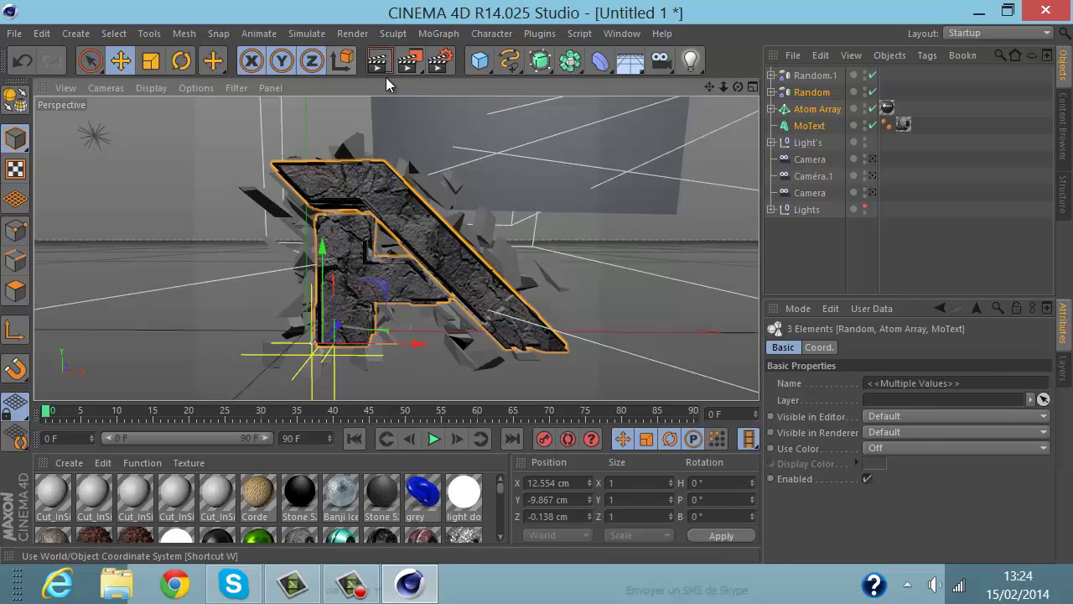
{"action": "left_click", "coordinate": [381, 67]}
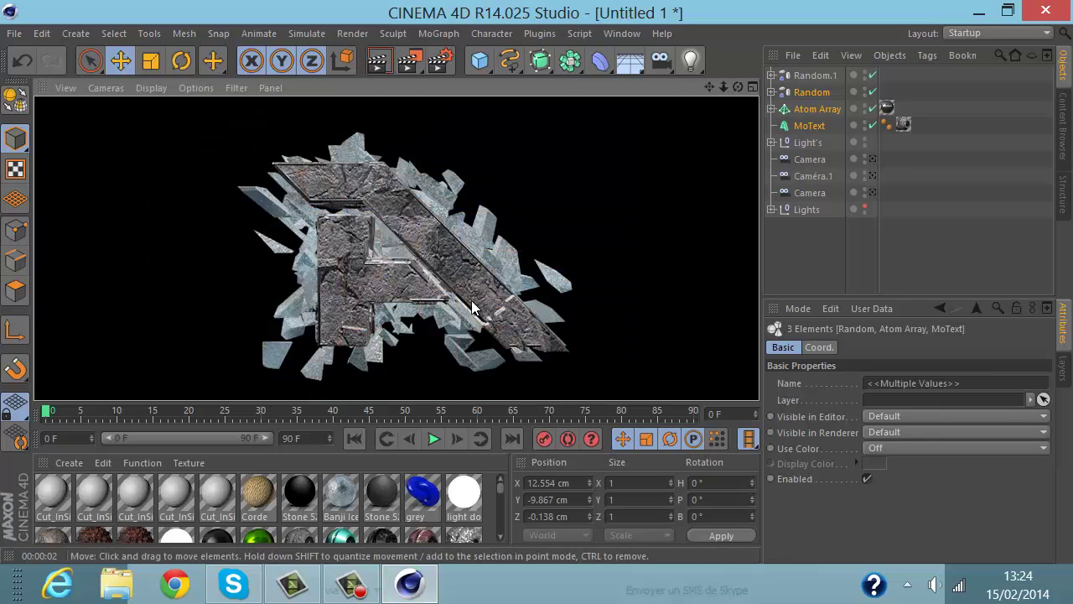
{"action": "left_click", "coordinate": [472, 307]}
{"action": "left_click", "coordinate": [495, 350]}
{"action": "left_click", "coordinate": [590, 344]}
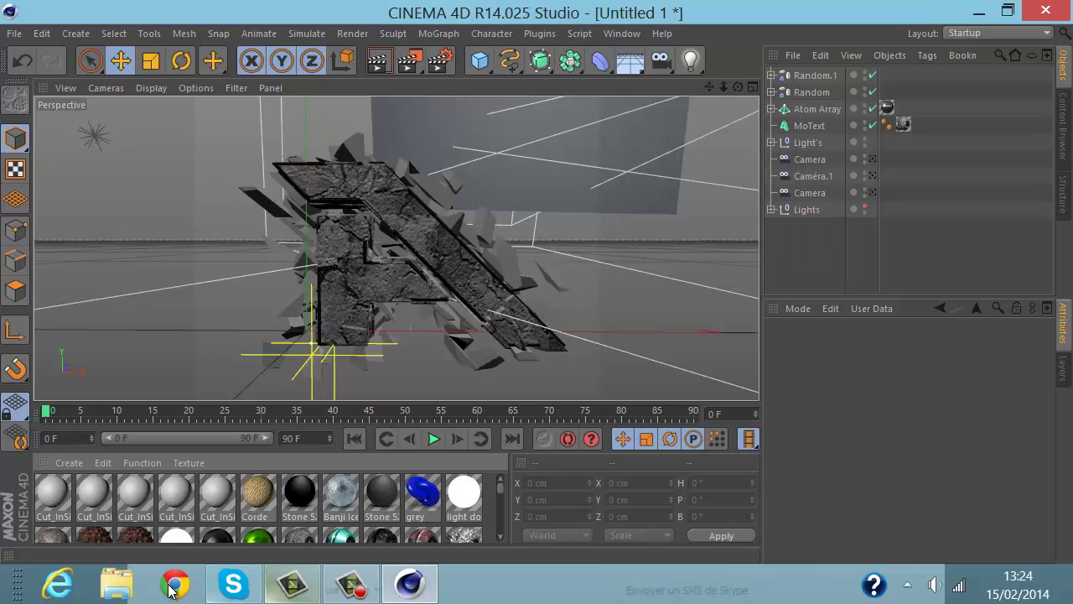
Step: In File Explorer, view the Logo AeroDesign 2.1 image from Documents > GFX > Final as a reference, and return to Cinema 4D
{"action": "left_click", "coordinate": [116, 584]}
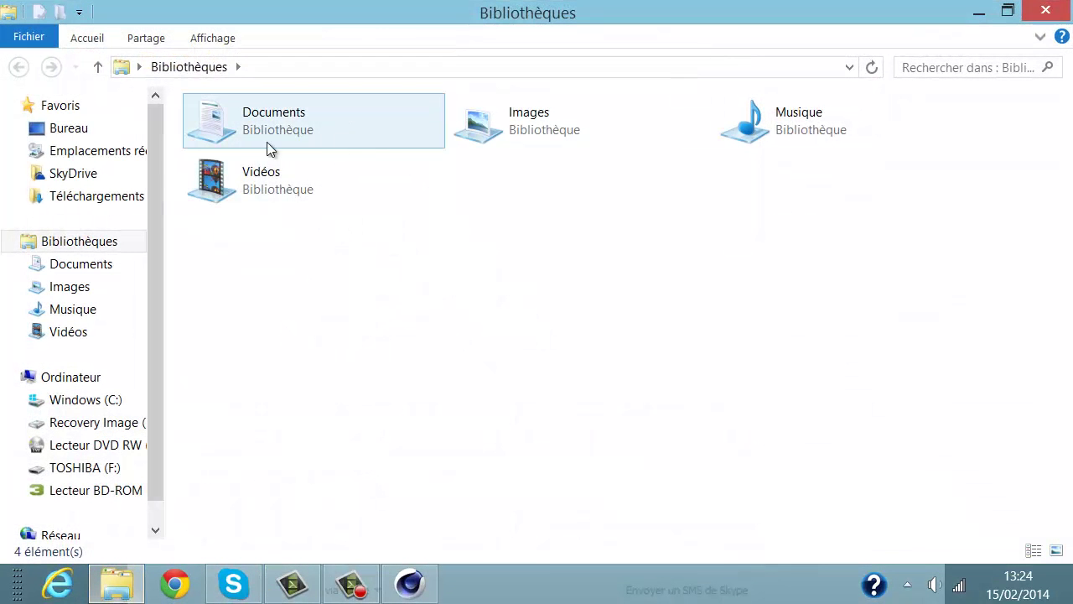
{"action": "left_click", "coordinate": [93, 263]}
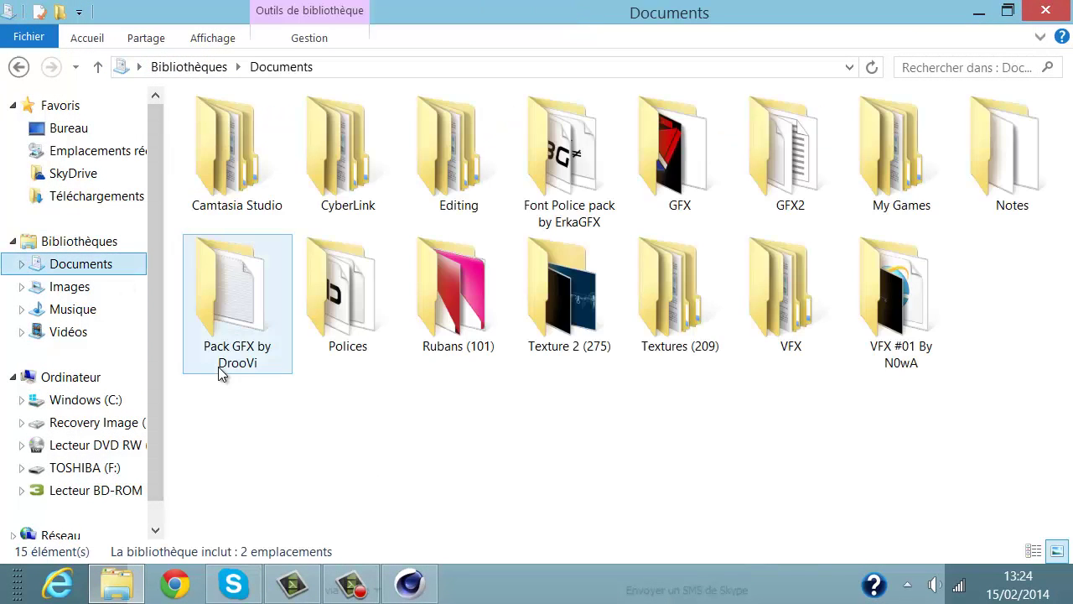
{"action": "double_click", "coordinate": [637, 203]}
{"action": "double_click", "coordinate": [823, 199]}
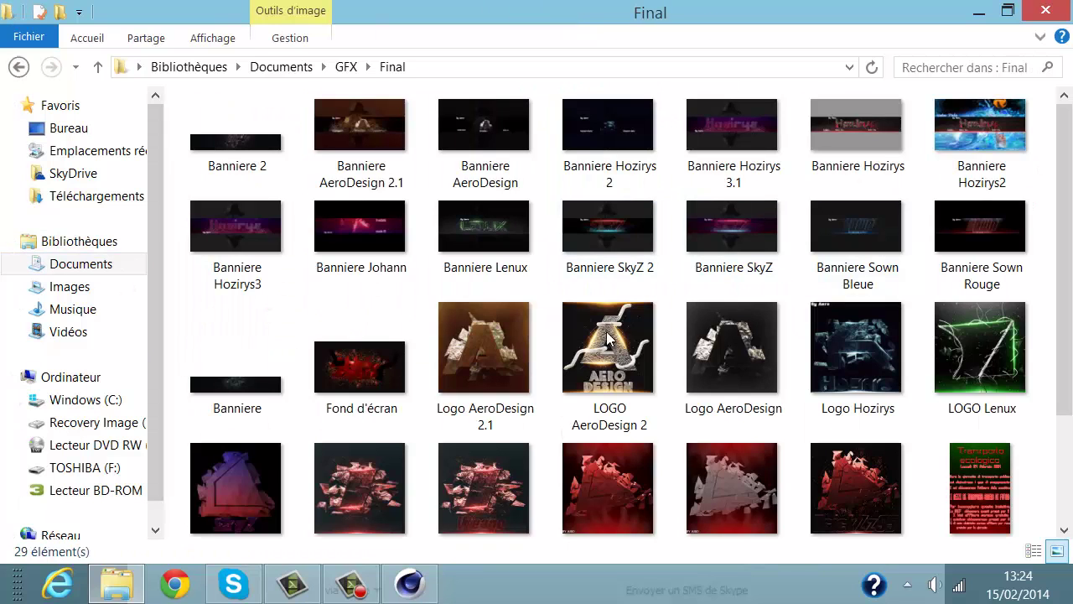
{"action": "double_click", "coordinate": [527, 363]}
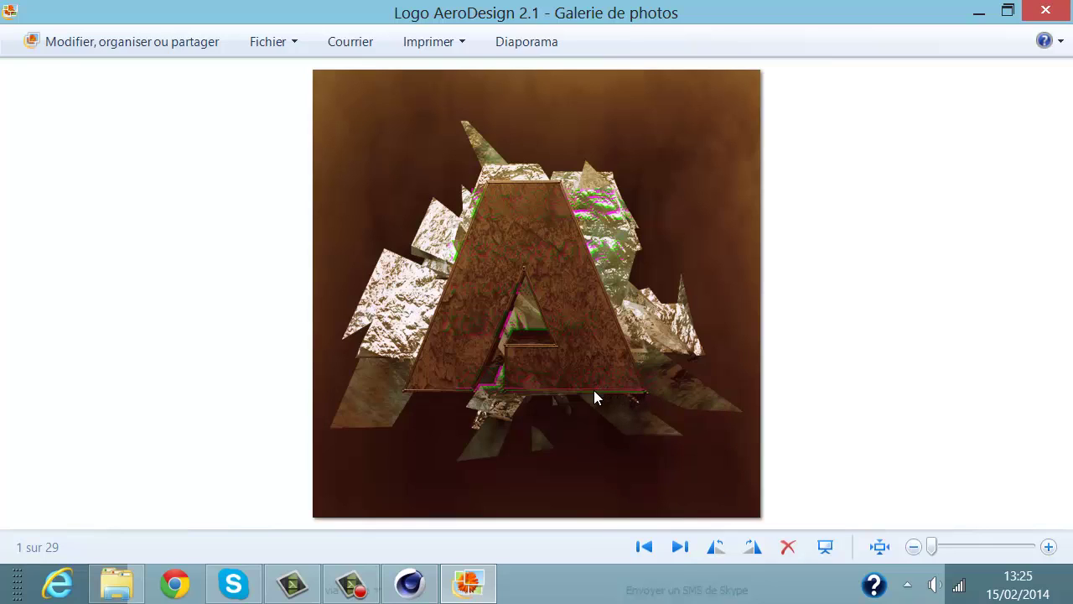
{"action": "key", "text": "alt+F4"}
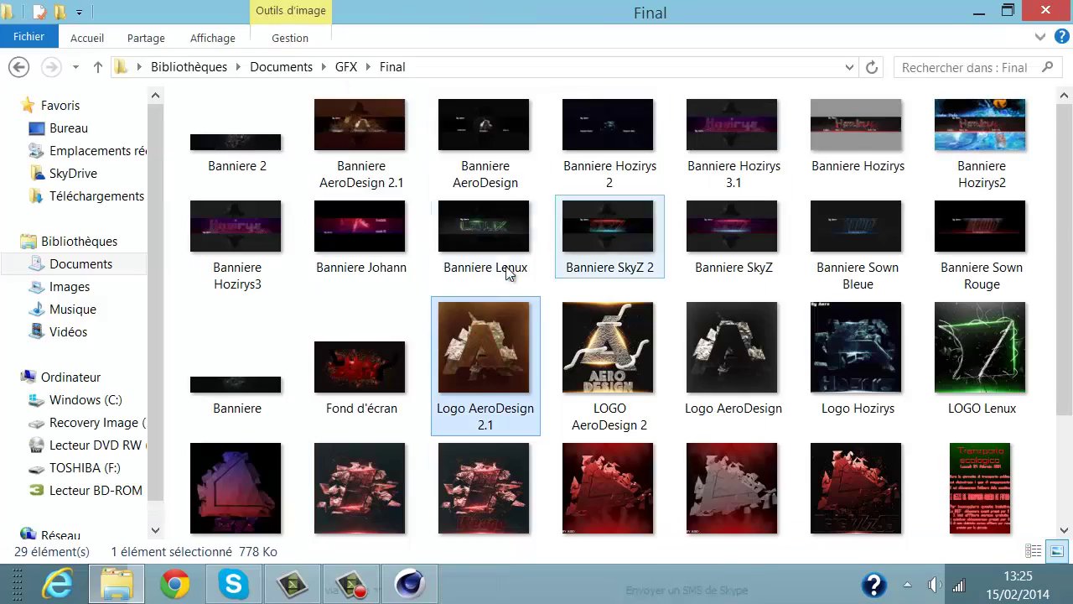
{"action": "key", "text": "alt+Tab"}
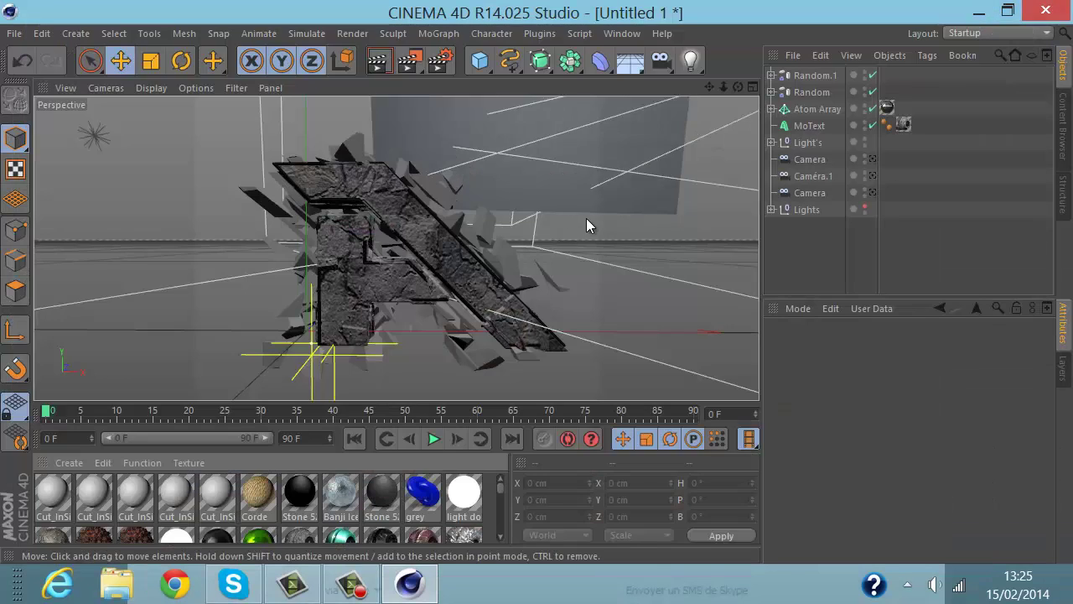
Step: Set the render's output file to TUTO in the Documents > GFX > LOGOS folder
{"action": "left_click", "coordinate": [437, 61]}
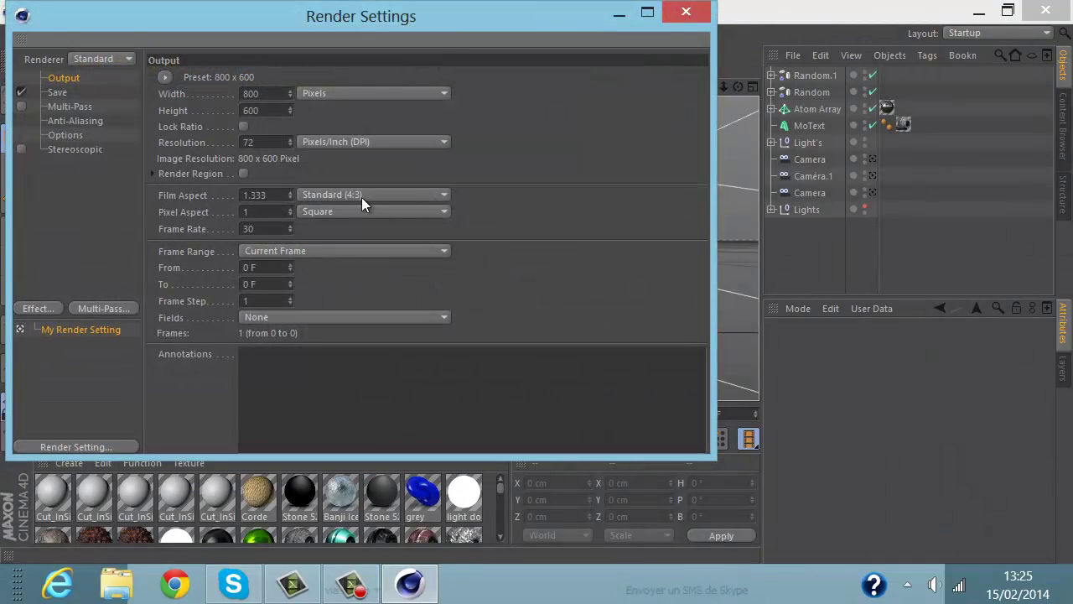
{"action": "left_click", "coordinate": [57, 93]}
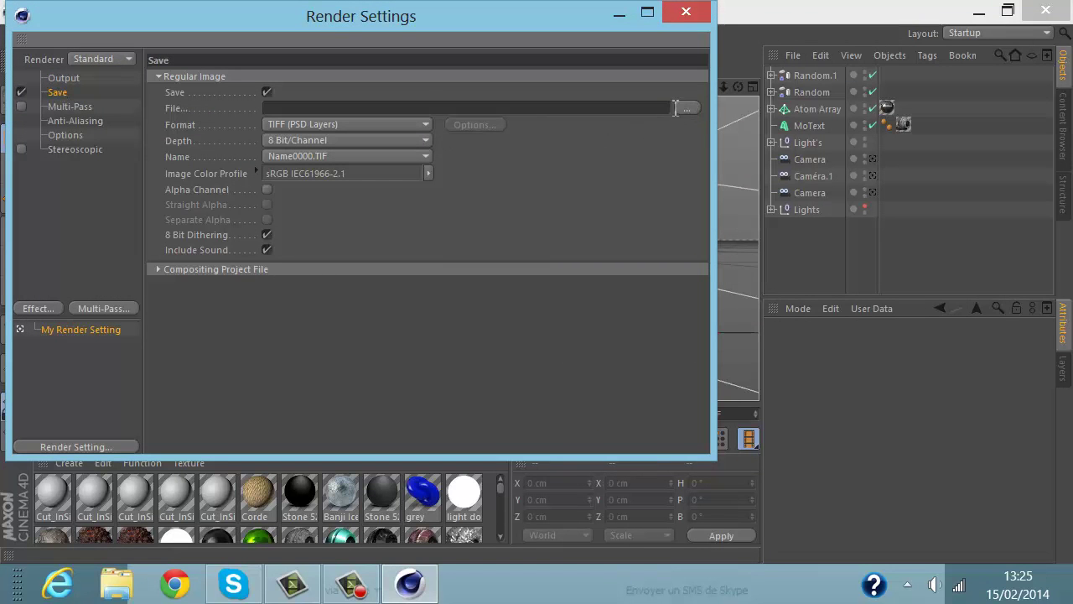
{"action": "left_click", "coordinate": [690, 107]}
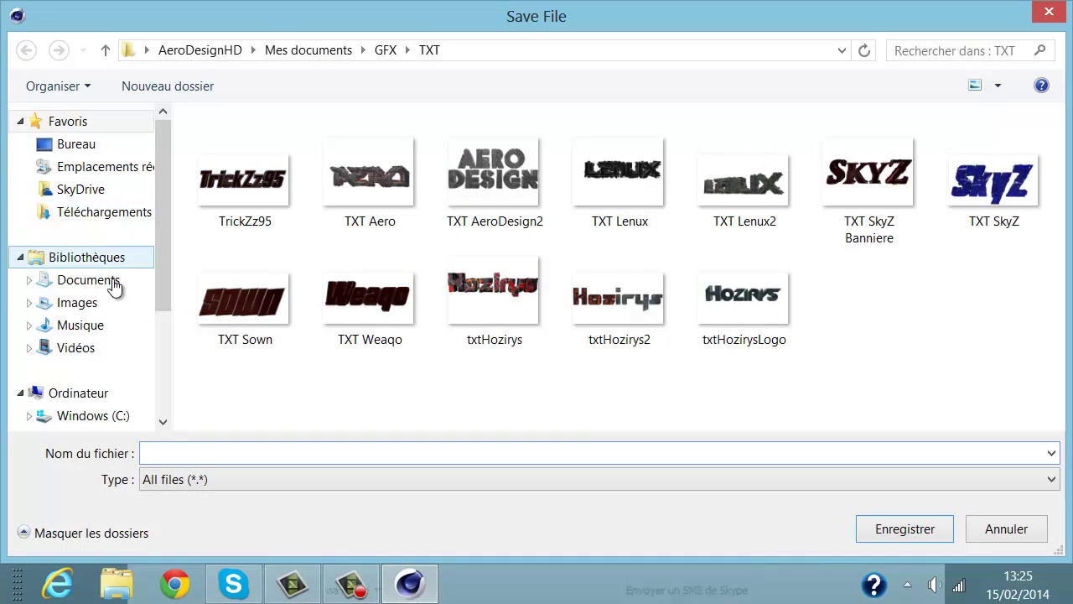
{"action": "left_click", "coordinate": [67, 283]}
{"action": "double_click", "coordinate": [709, 161]}
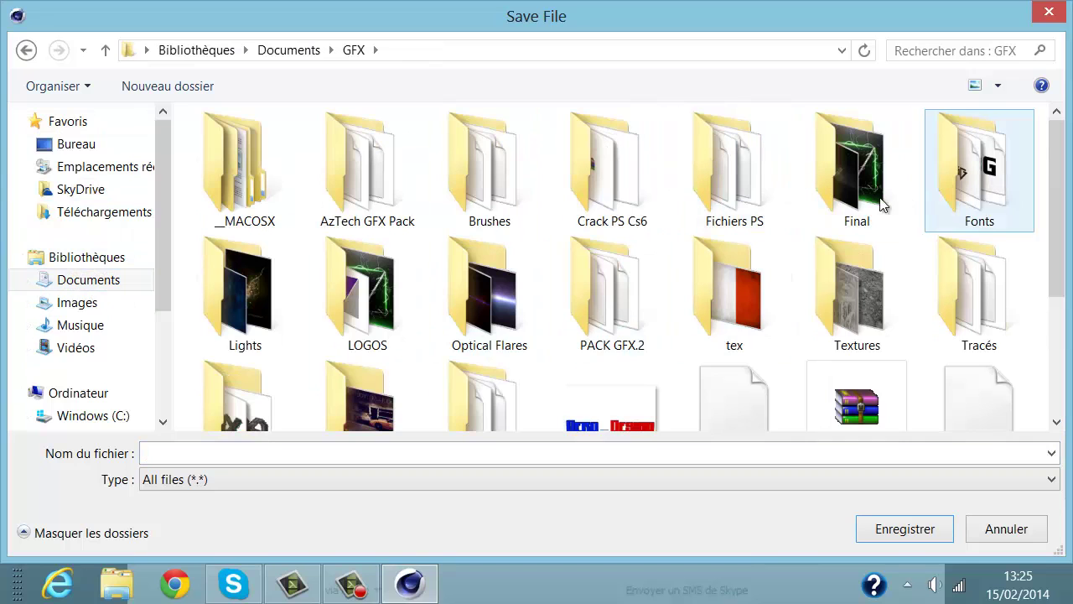
{"action": "left_click", "coordinate": [375, 302]}
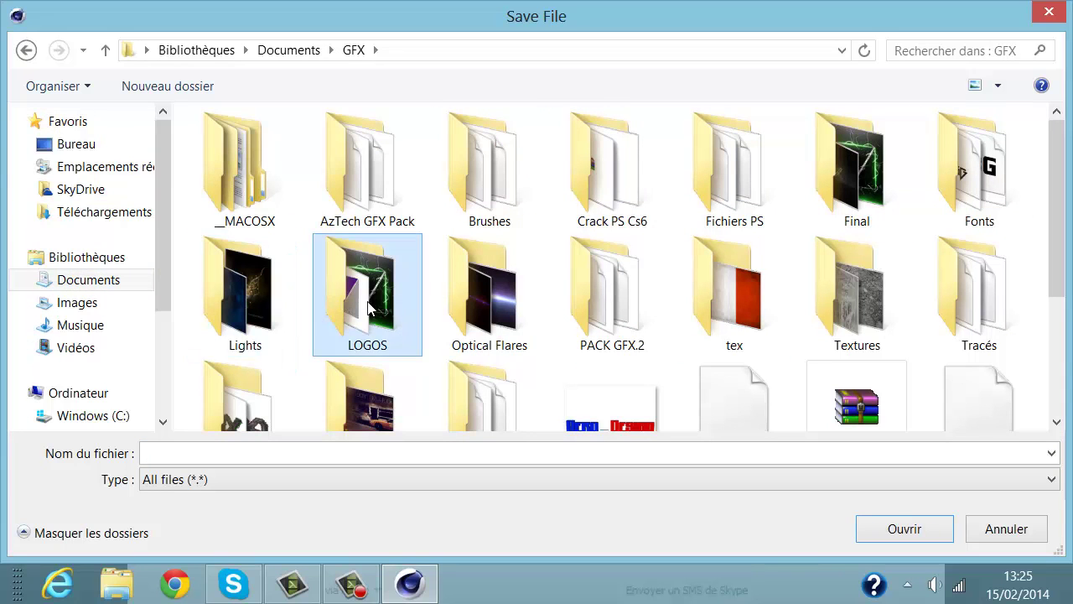
{"action": "double_click", "coordinate": [352, 323]}
{"action": "left_click", "coordinate": [608, 327]}
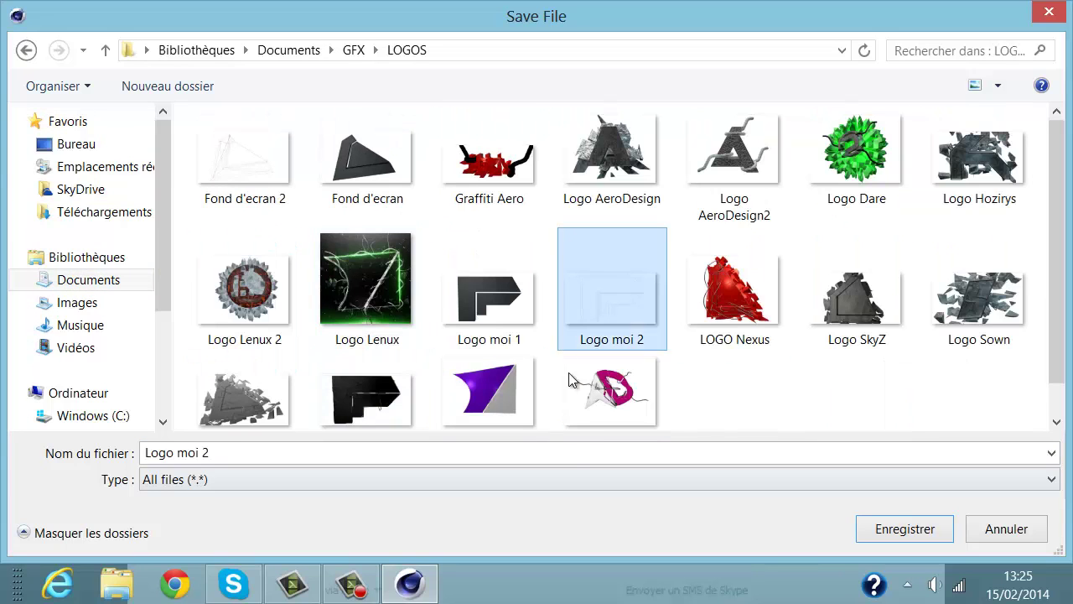
{"action": "left_click", "coordinate": [562, 457]}
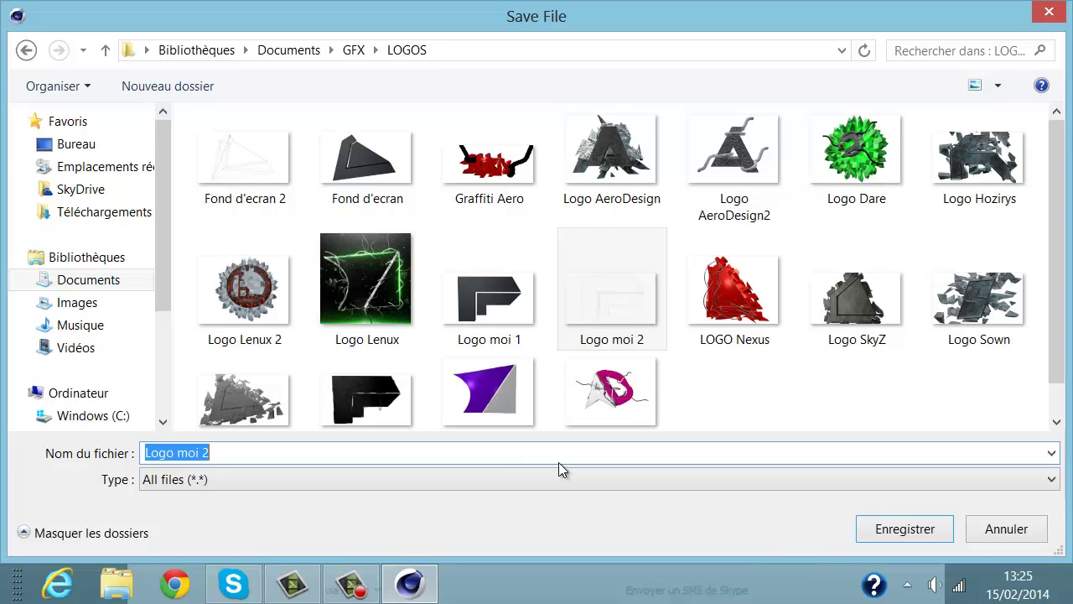
{"action": "type", "text": "TUTO"}
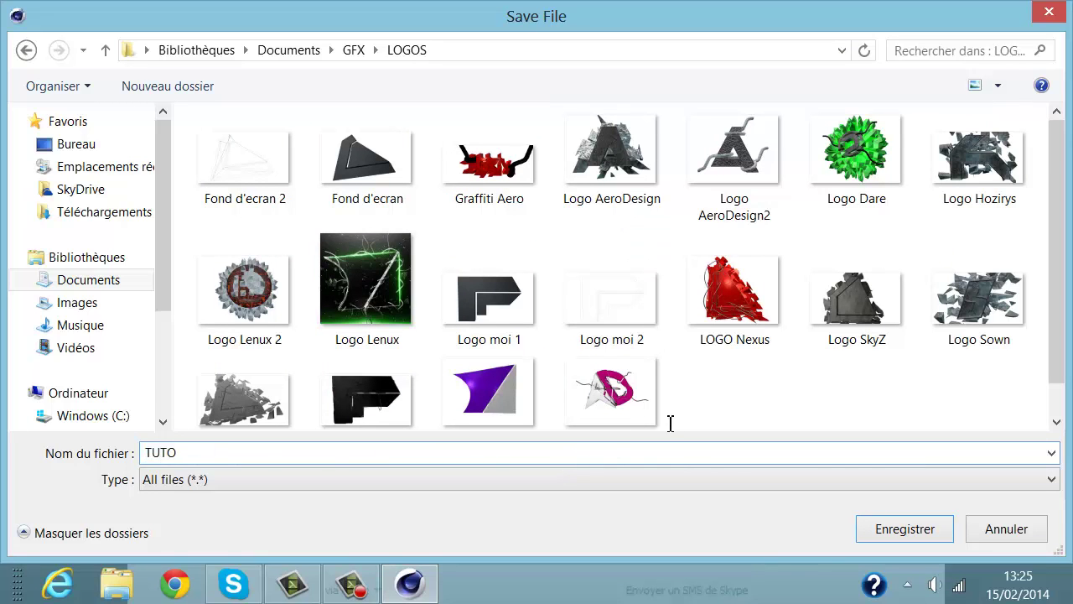
{"action": "left_click", "coordinate": [927, 539]}
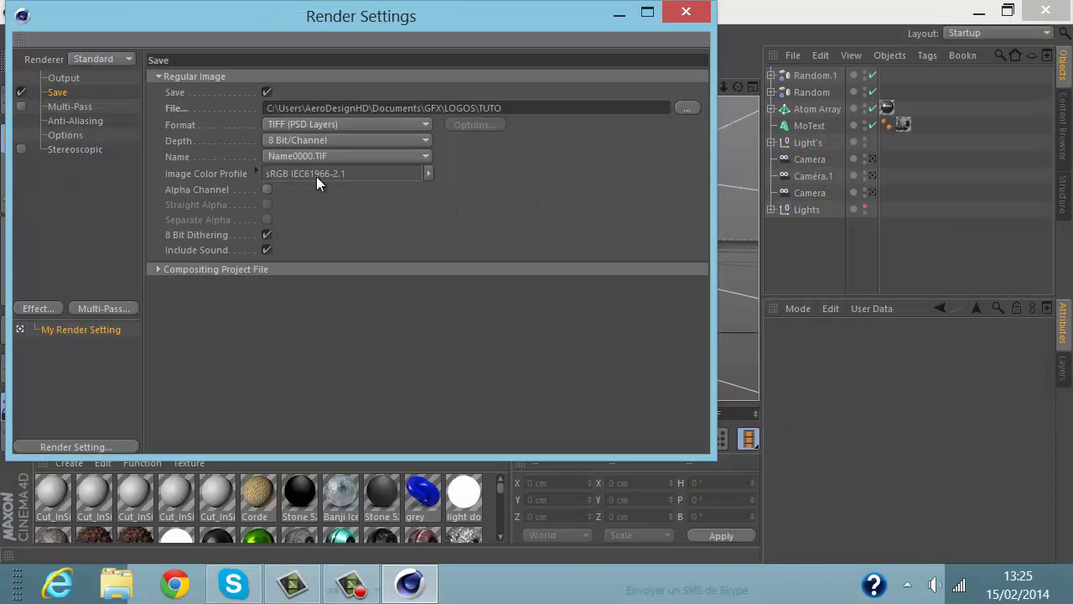
Step: Set the saved render image's format to PNG and enable its alpha channel
{"action": "left_click", "coordinate": [326, 126]}
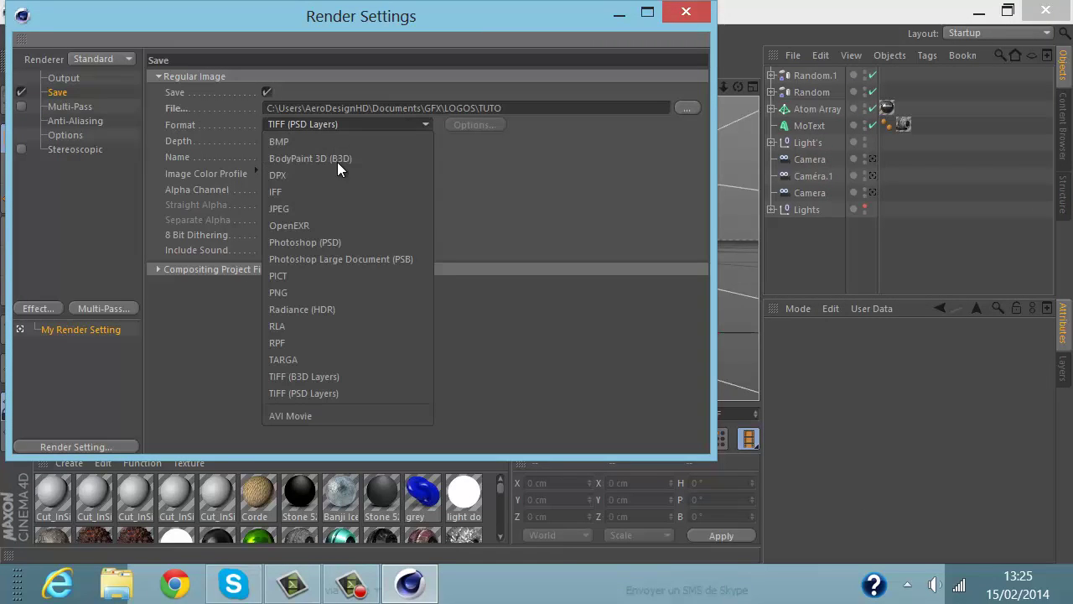
{"action": "left_click", "coordinate": [287, 297]}
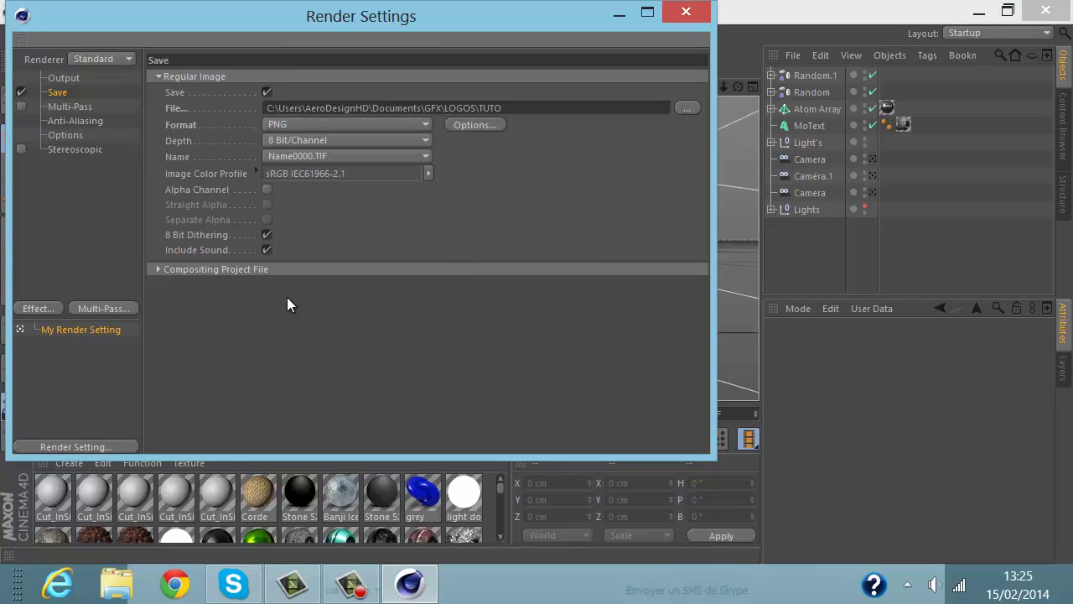
{"action": "left_click", "coordinate": [268, 190]}
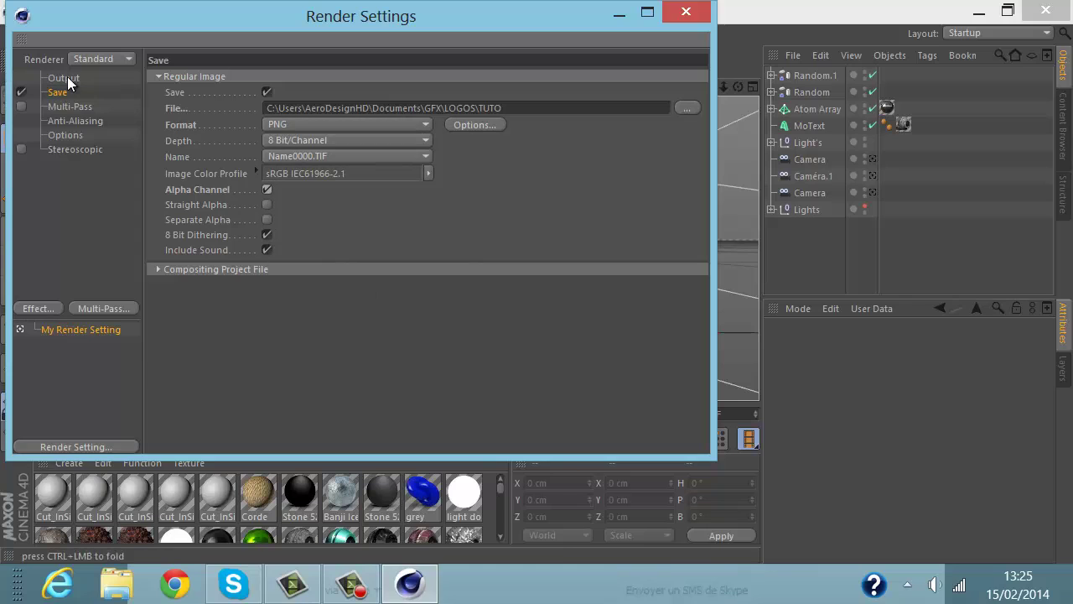
Step: Set the render's anti-aliasing to Best with a minimum level of 16x16
{"action": "left_click", "coordinate": [75, 115]}
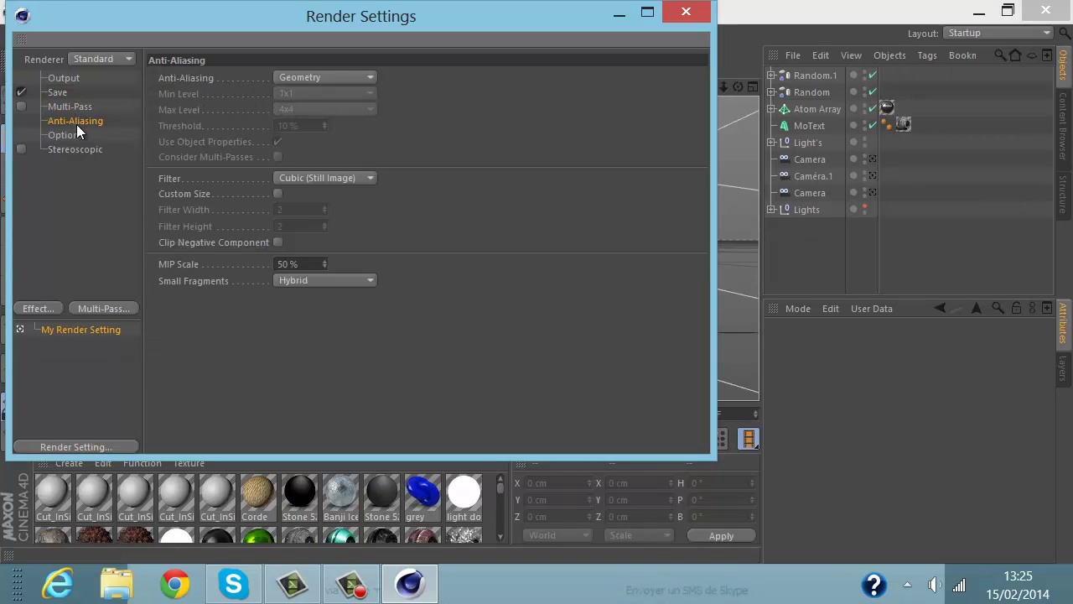
{"action": "left_click", "coordinate": [317, 76]}
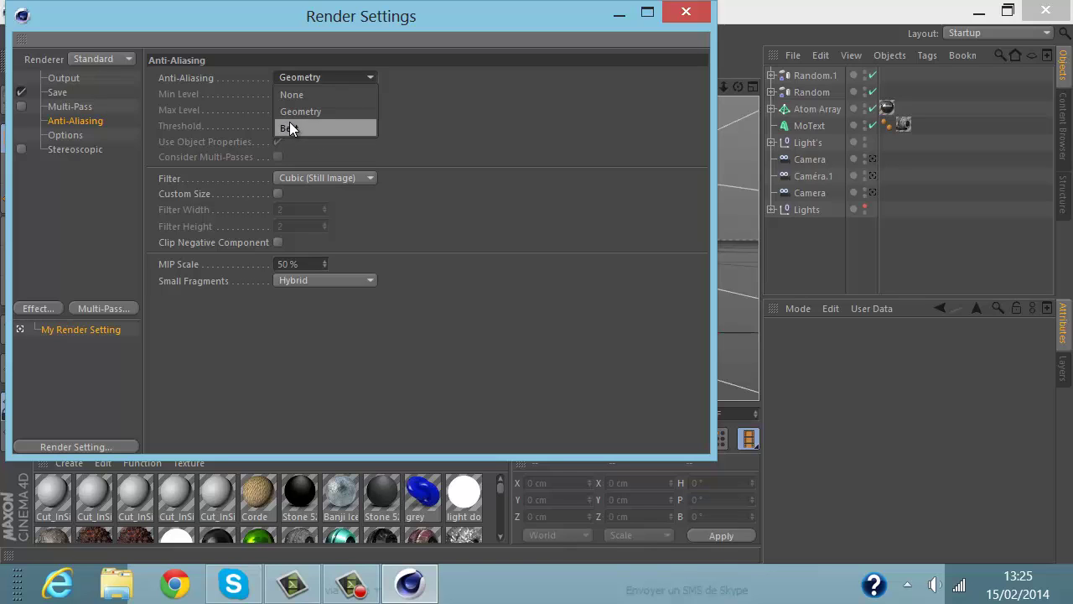
{"action": "left_click", "coordinate": [291, 127]}
{"action": "left_click", "coordinate": [313, 94]}
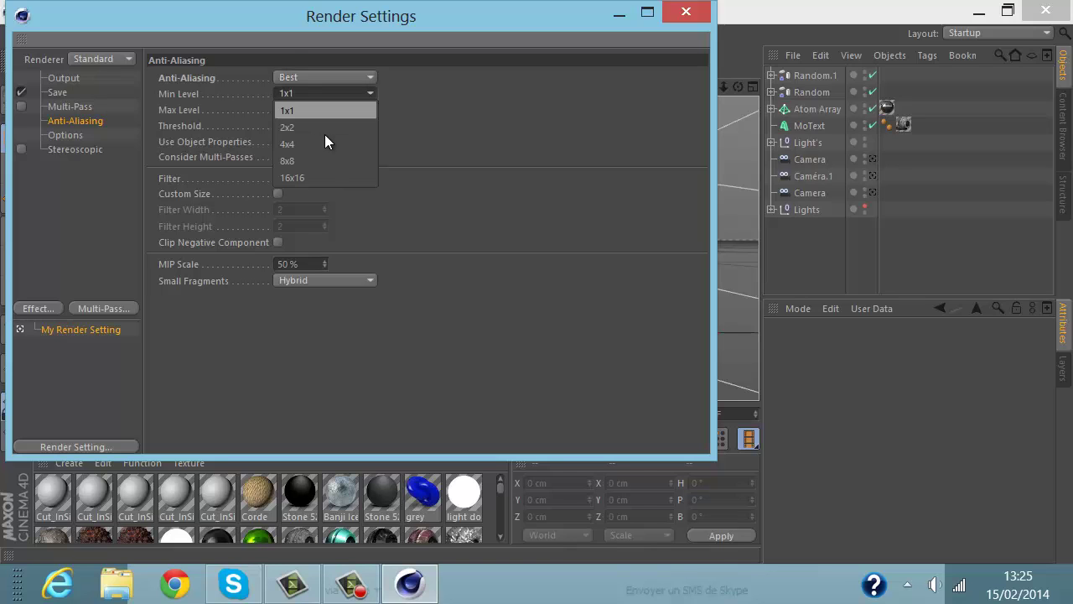
{"action": "left_click", "coordinate": [321, 173]}
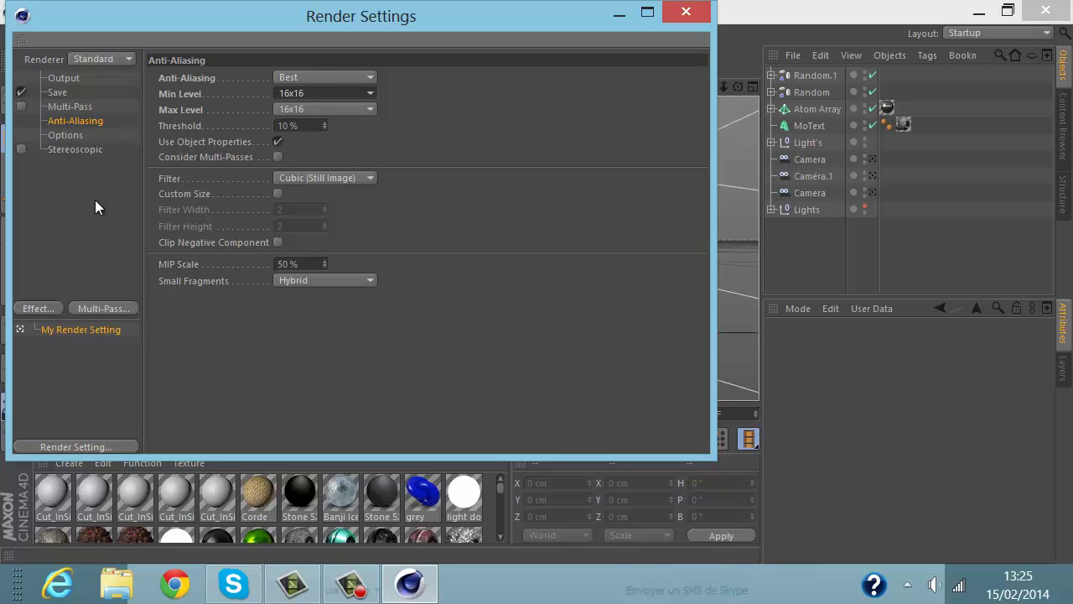
Step: Add the Global Illumination, Glow and Ambient Occlusion effects to the render and close the render settings
{"action": "left_click", "coordinate": [40, 309]}
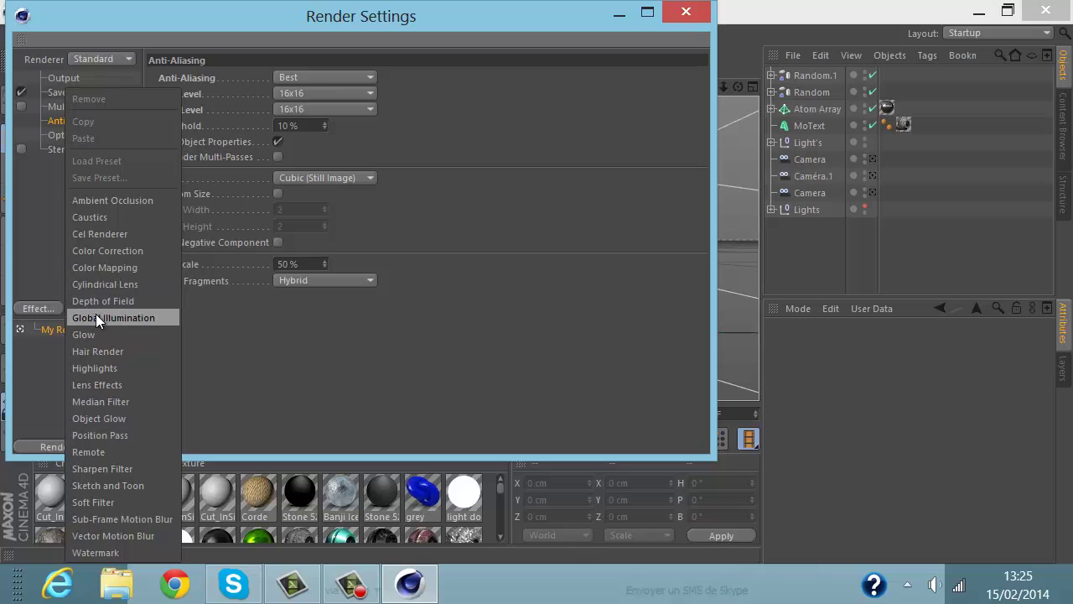
{"action": "left_click", "coordinate": [95, 317]}
{"action": "left_click", "coordinate": [41, 309]}
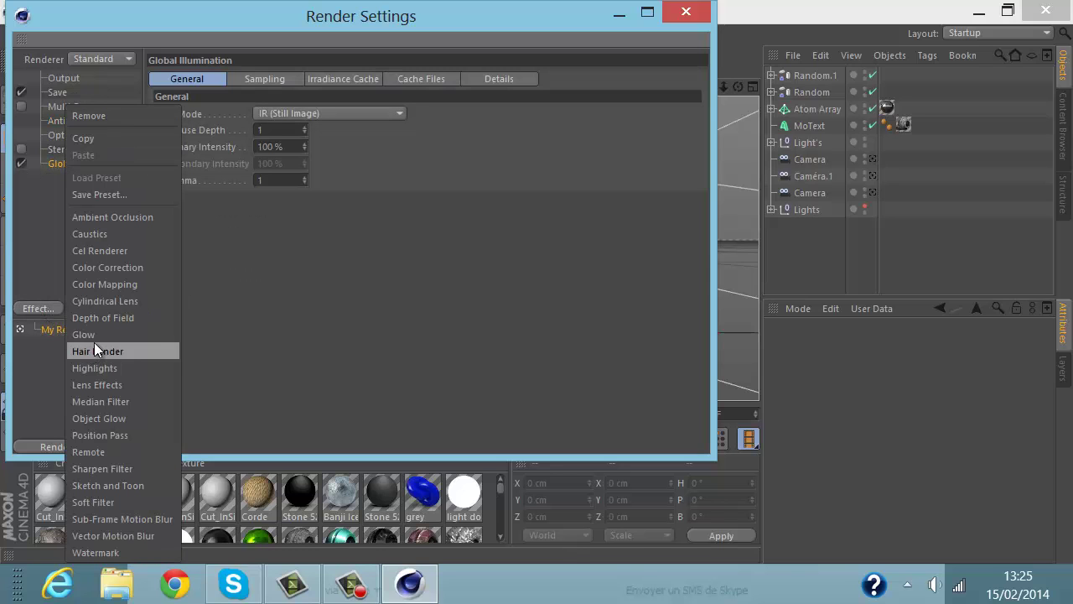
{"action": "left_click", "coordinate": [96, 337]}
{"action": "left_click", "coordinate": [42, 308]}
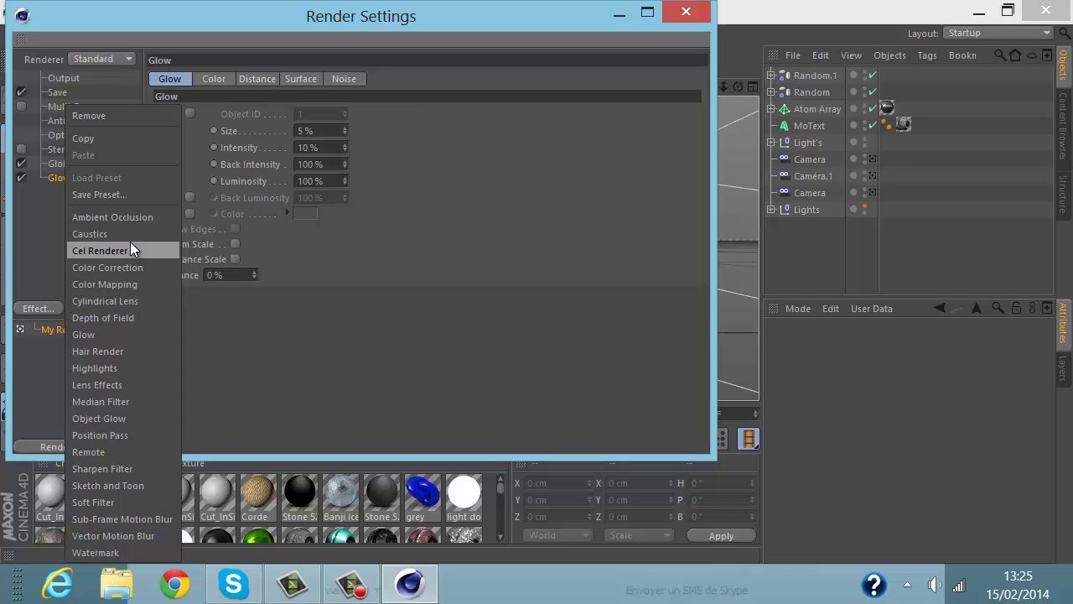
{"action": "left_click", "coordinate": [137, 220]}
{"action": "left_click", "coordinate": [76, 240]}
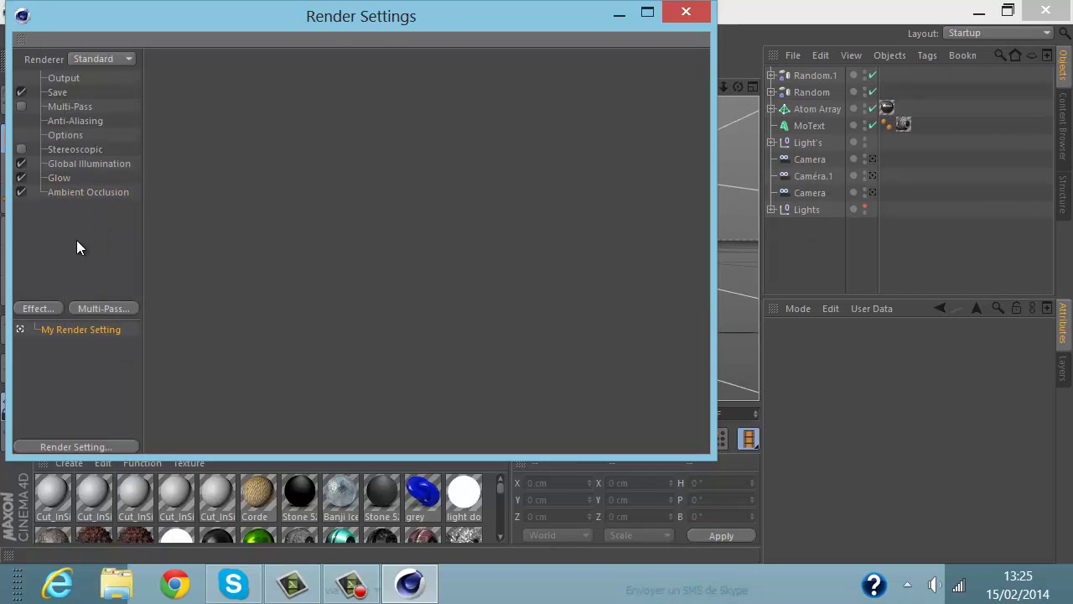
{"action": "left_click_drag", "start_coordinate": [88, 157], "coordinate": [97, 172]}
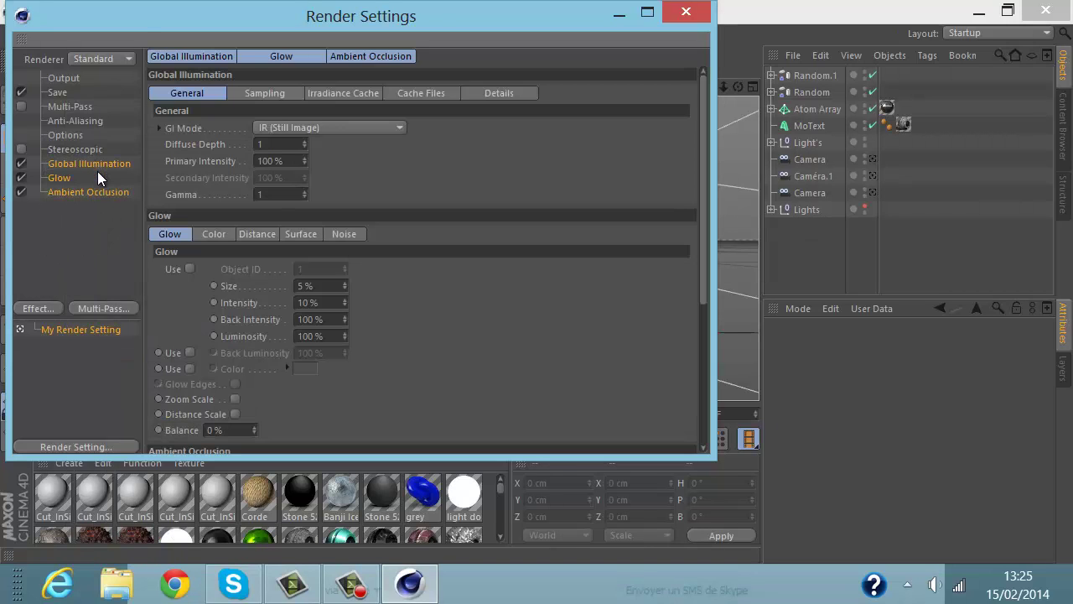
{"action": "left_click", "coordinate": [92, 123]}
{"action": "left_click", "coordinate": [81, 227]}
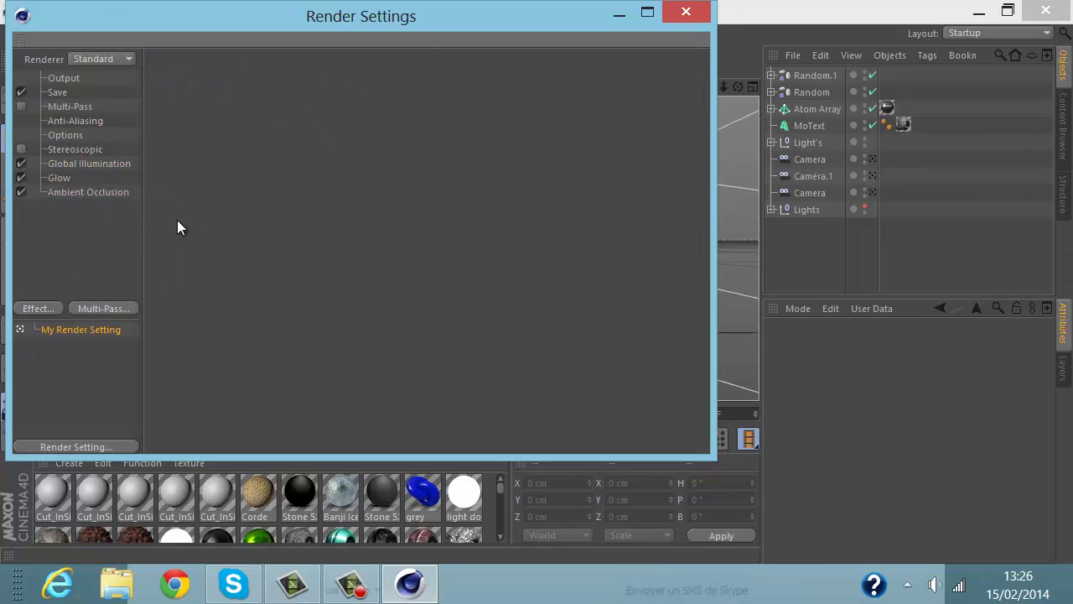
{"action": "left_click", "coordinate": [687, 10]}
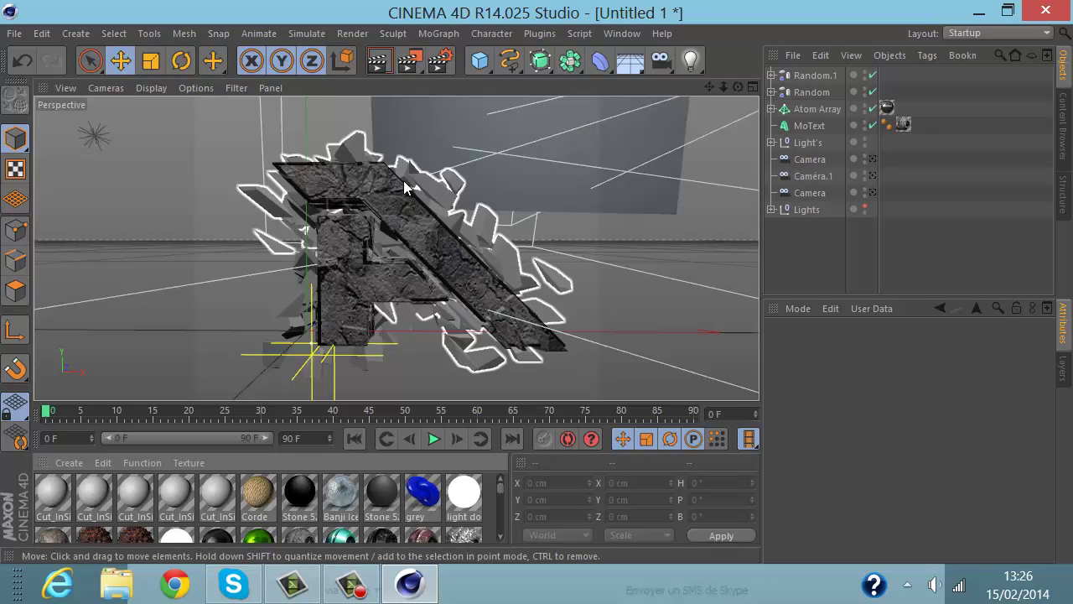
Step: Render the letter scene to the Picture Viewer
{"action": "left_click", "coordinate": [415, 69]}
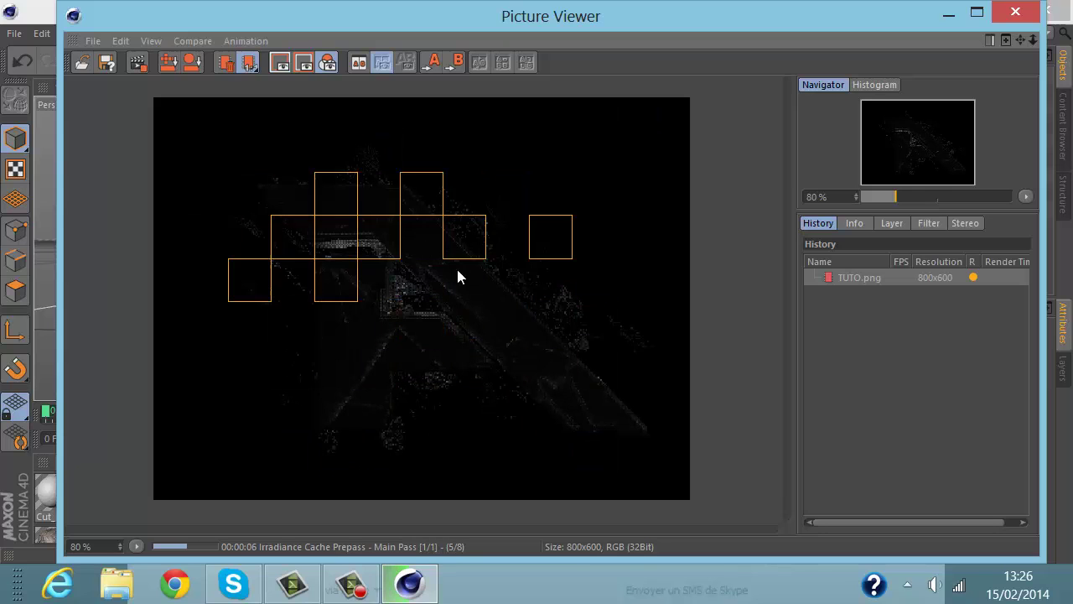
{"action": "left_click", "coordinate": [360, 584]}
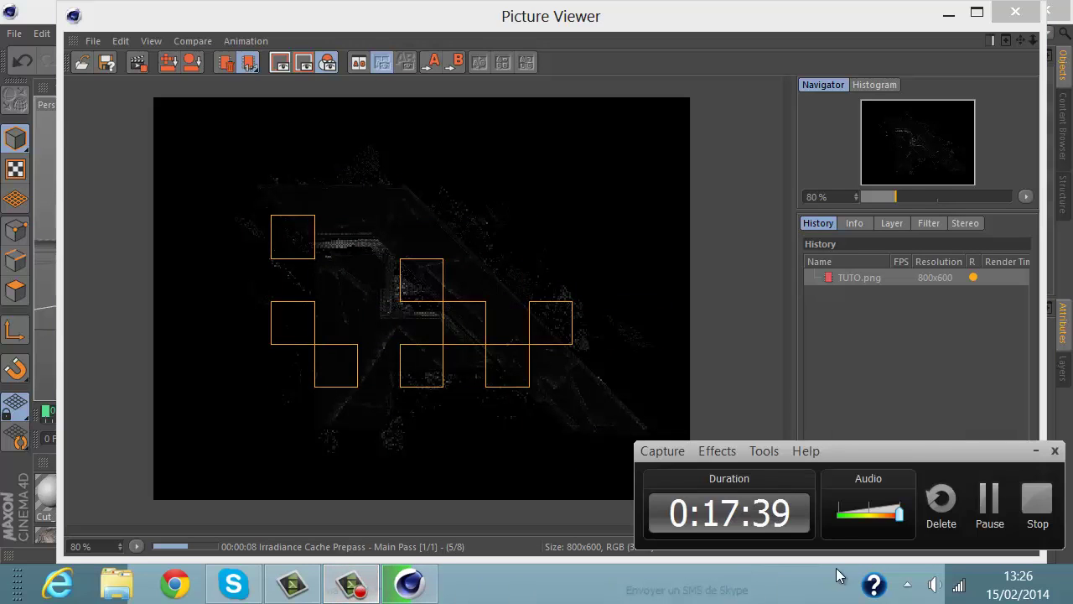
{"action": "left_click", "coordinate": [991, 502]}
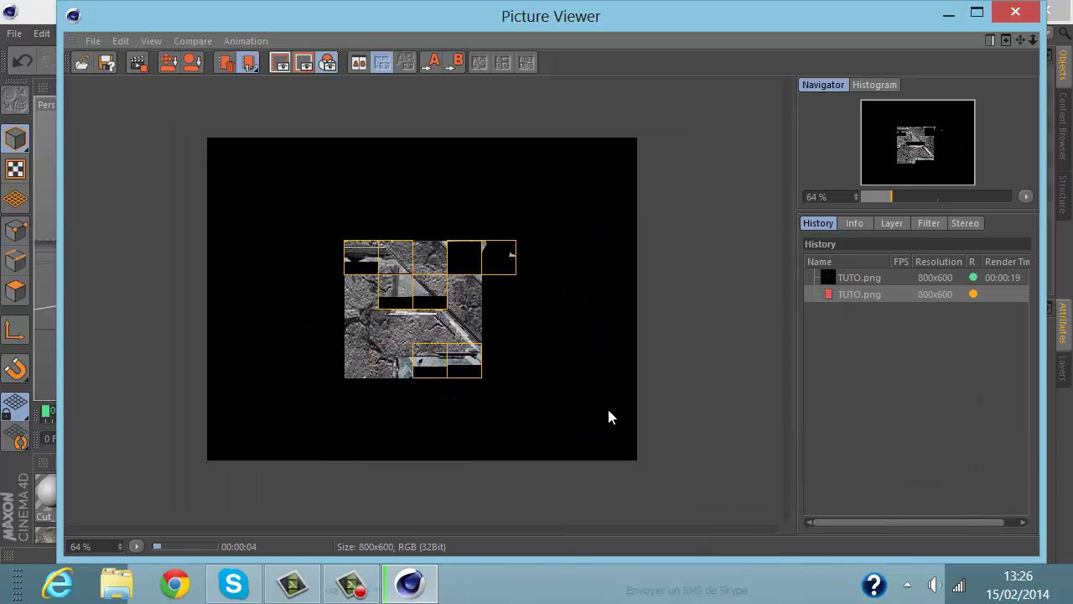
Step: Check the finished letter render up close, close the Picture Viewer and quit Cinema 4D without saving the project
{"action": "scroll", "coordinate": [562, 469], "scroll_direction": "up", "scroll_amount": 1}
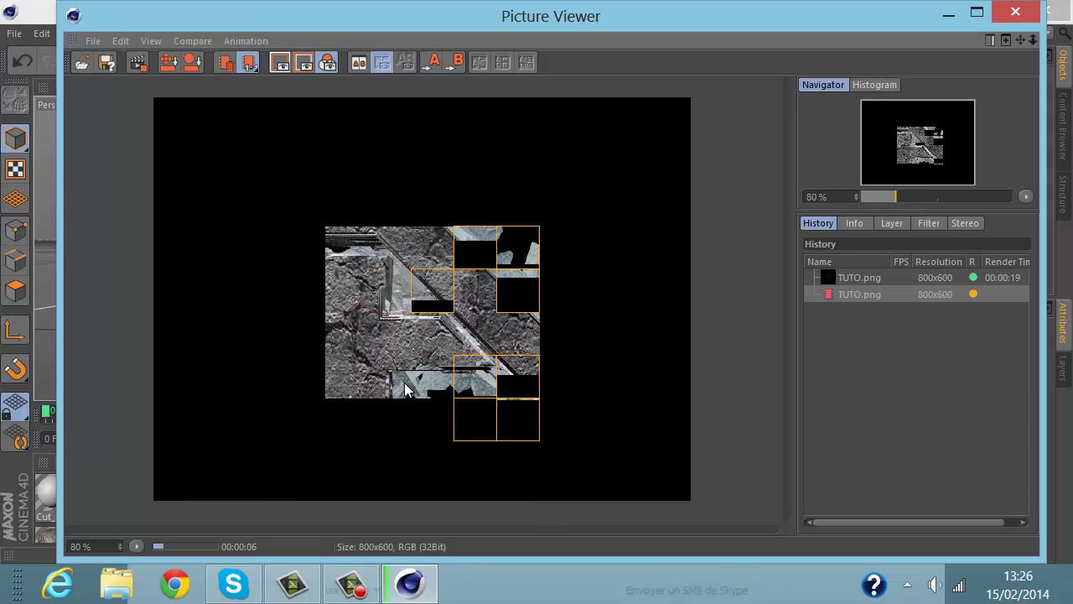
{"action": "scroll", "coordinate": [402, 382], "scroll_direction": "up", "scroll_amount": 1}
{"action": "scroll", "coordinate": [401, 380], "scroll_direction": "down", "scroll_amount": 1}
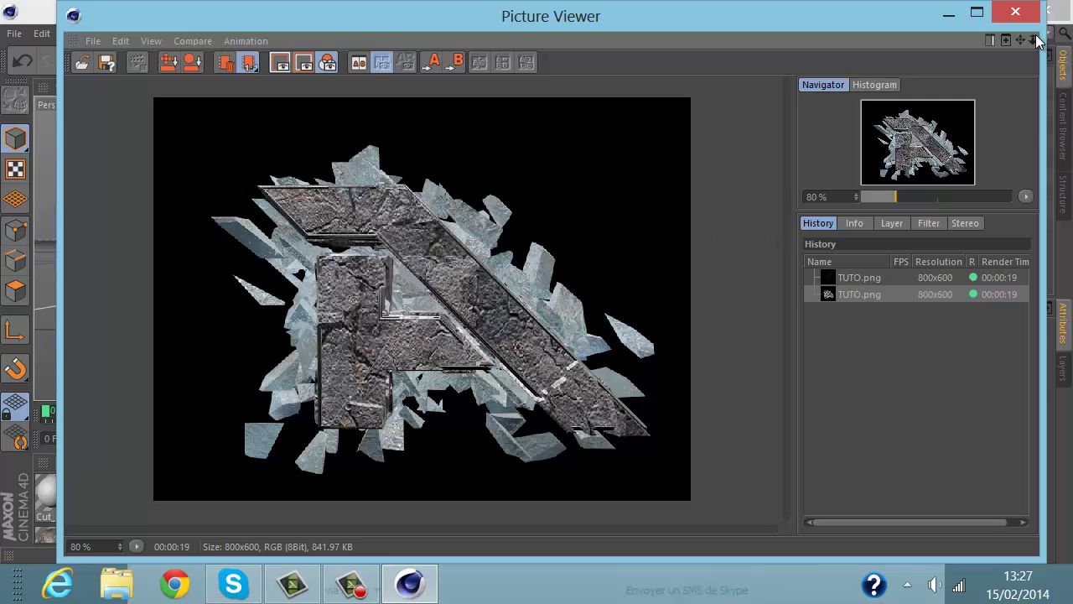
{"action": "left_click", "coordinate": [1015, 11]}
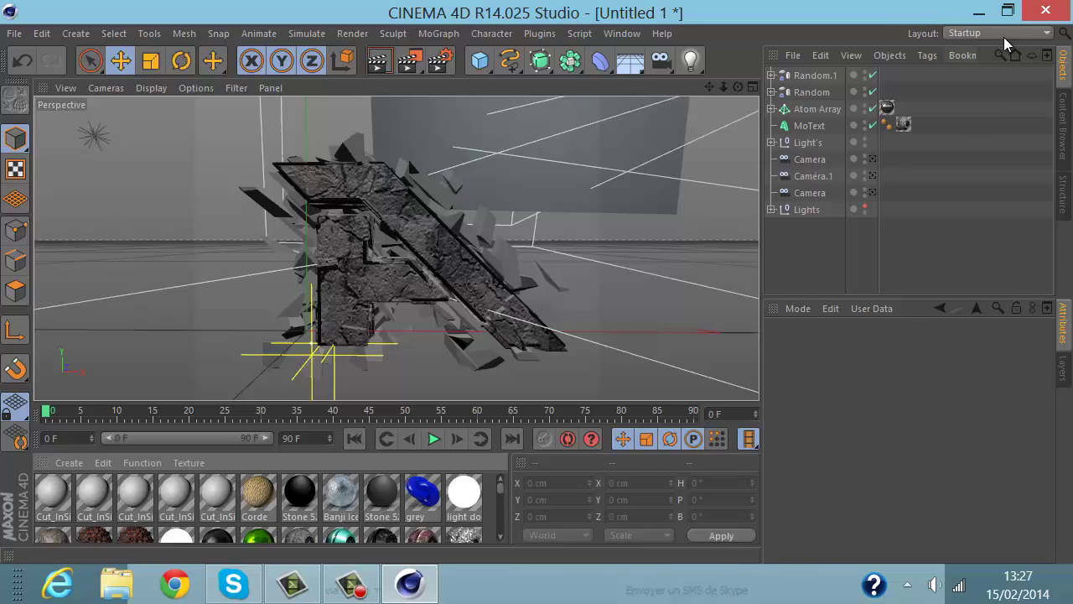
{"action": "left_click", "coordinate": [1045, 10]}
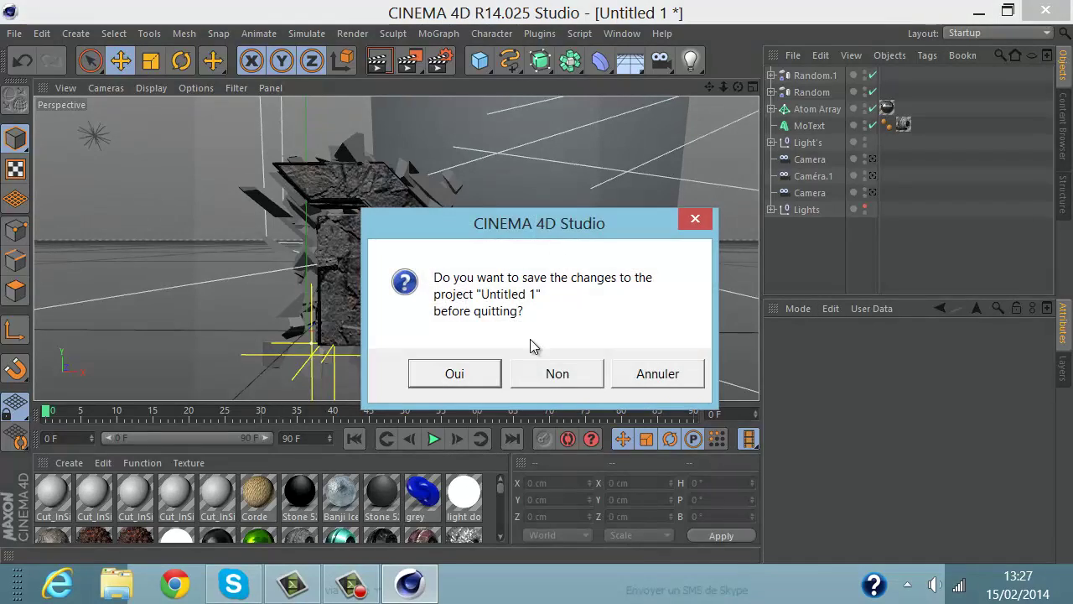
{"action": "left_click", "coordinate": [546, 373]}
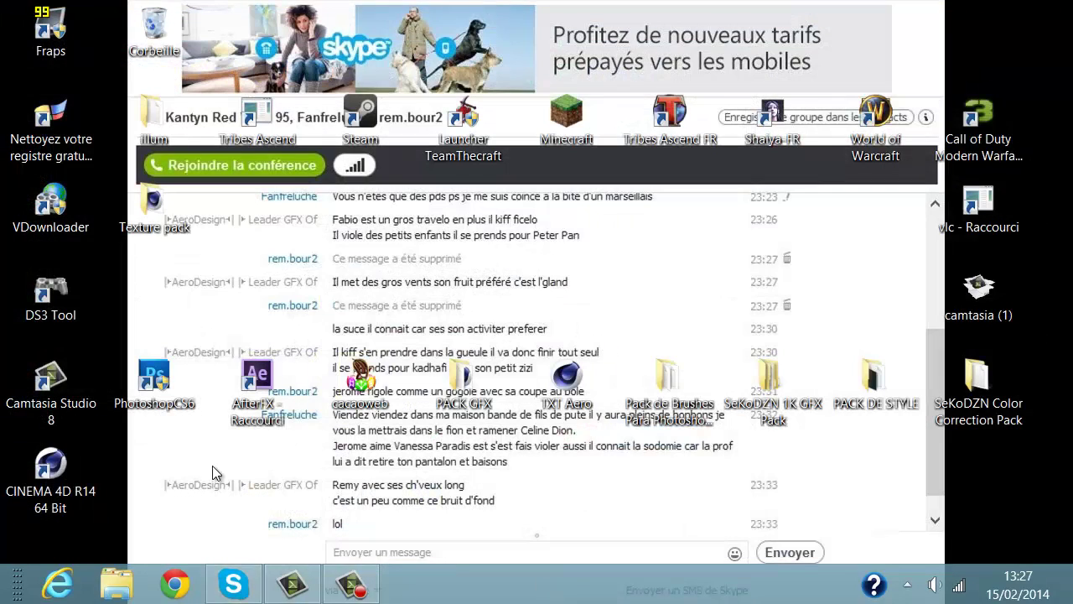
Step: Switch to Photoshop and create a new 800 x 800 pixel RGB document with a white background
{"action": "double_click", "coordinate": [154, 382]}
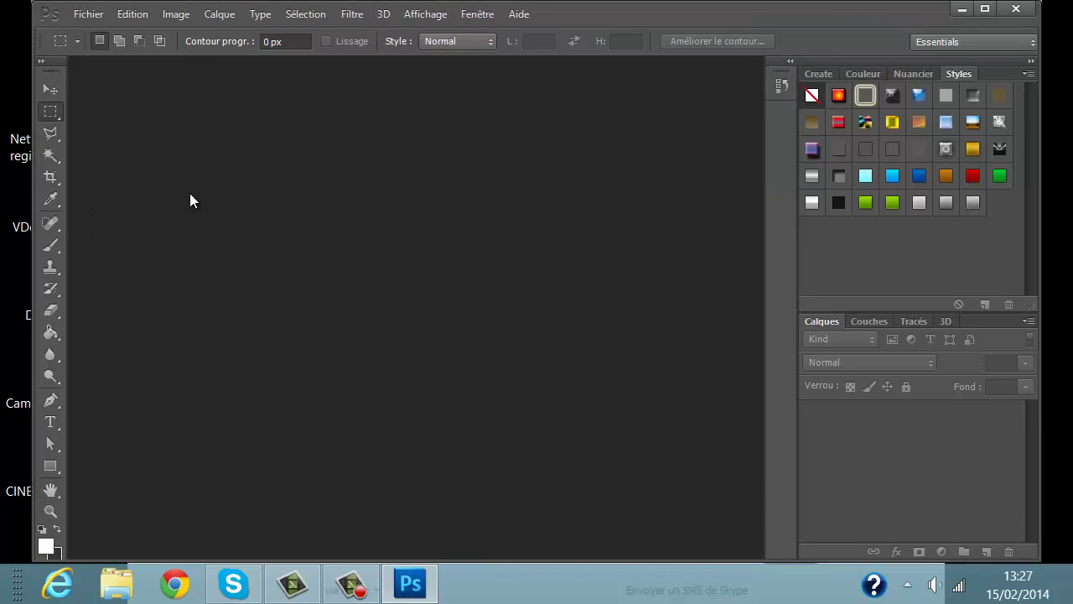
{"action": "left_click", "coordinate": [88, 14]}
{"action": "left_click", "coordinate": [310, 26]}
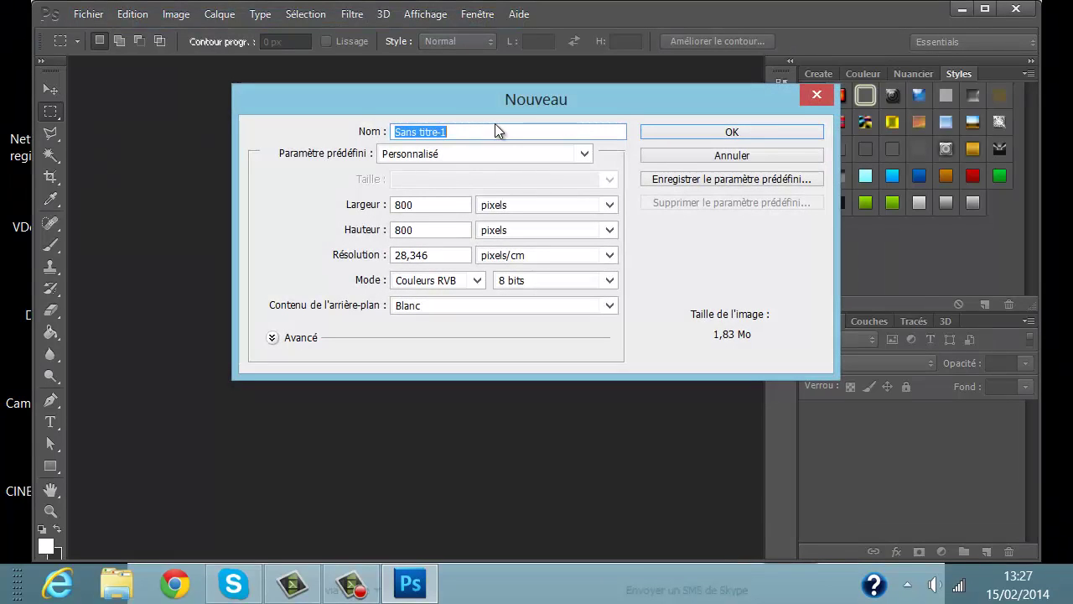
{"action": "left_click", "coordinate": [513, 132]}
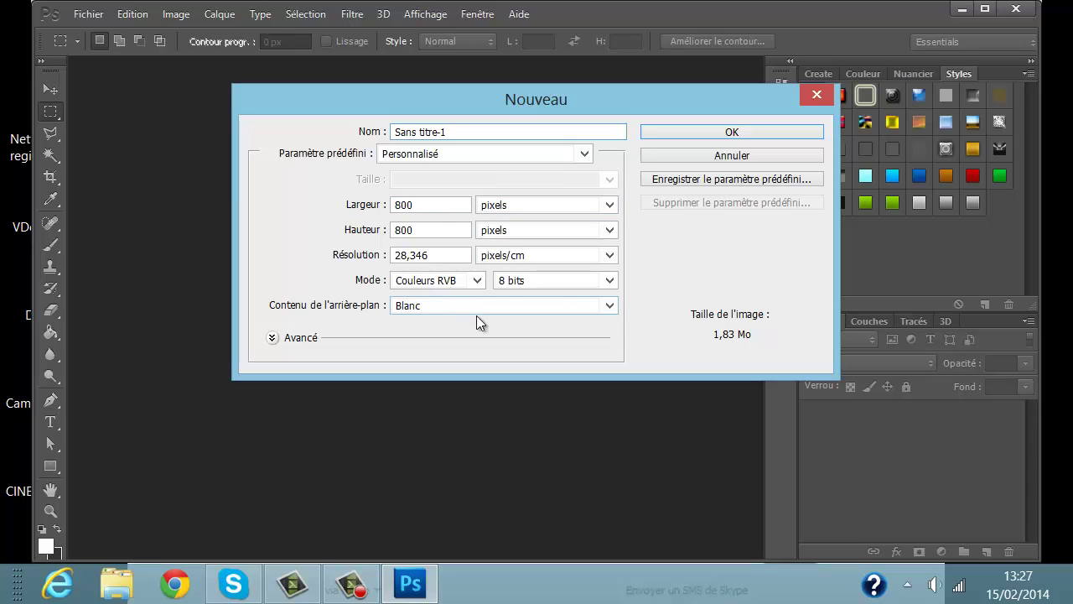
{"action": "left_click", "coordinate": [530, 302]}
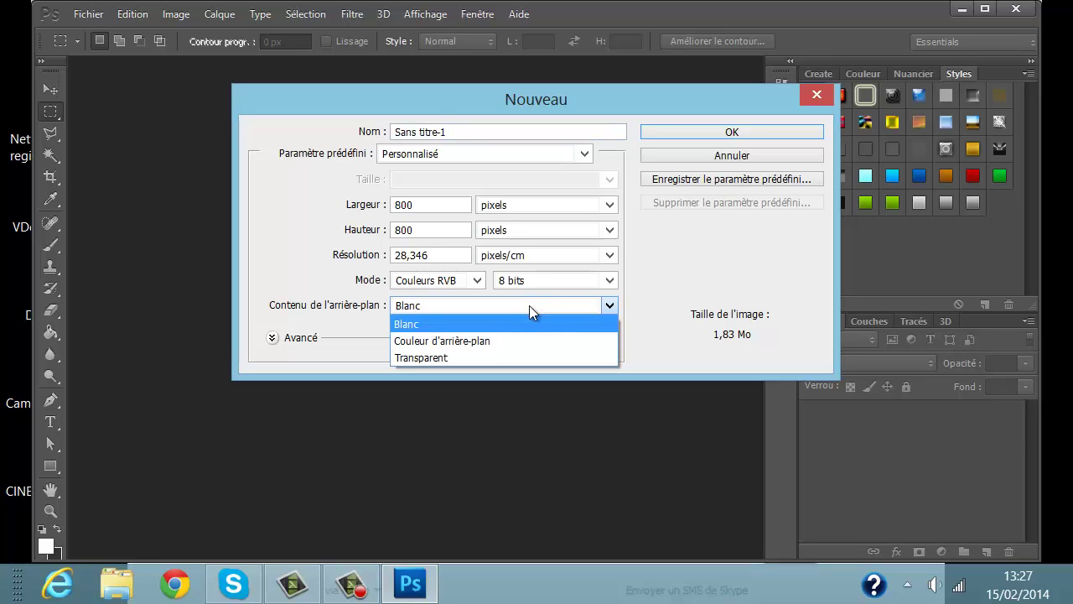
{"action": "left_click", "coordinate": [529, 305]}
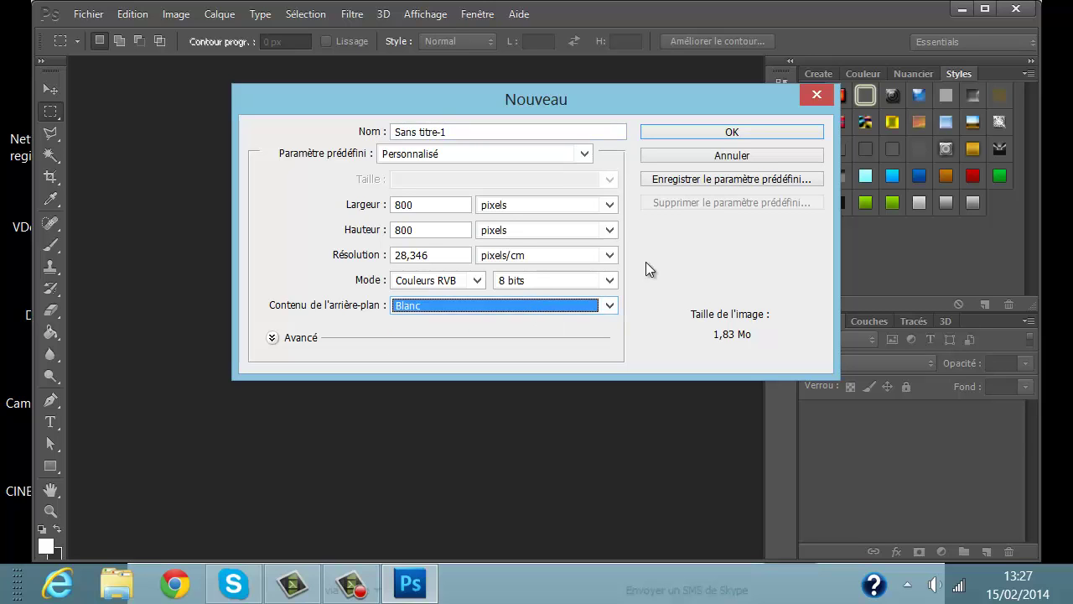
{"action": "left_click", "coordinate": [748, 131]}
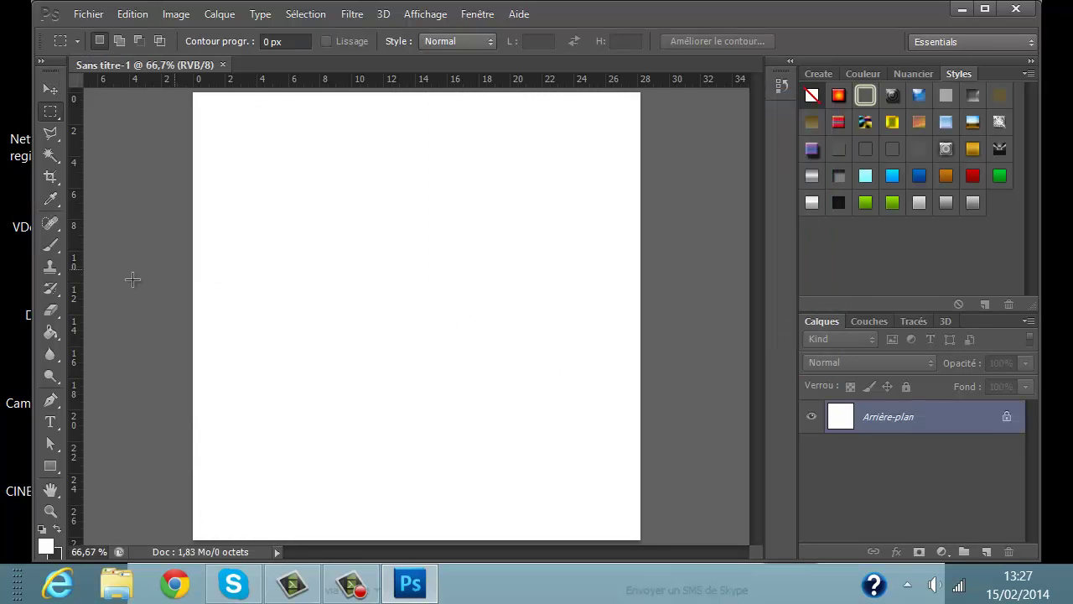
Step: Convert the locked background into a regular layer named FOND
{"action": "double_click", "coordinate": [975, 423]}
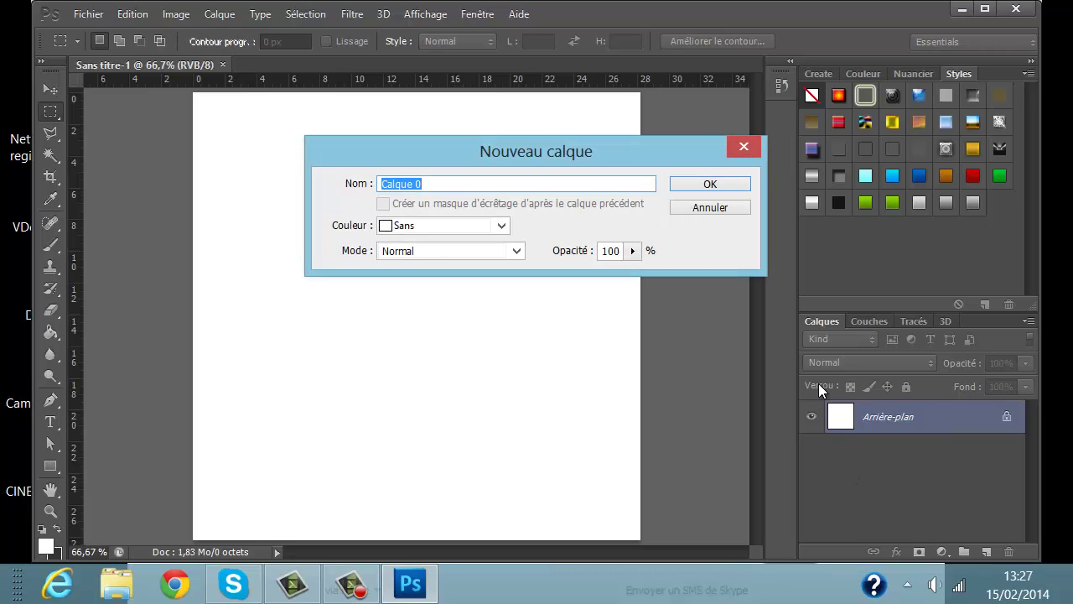
{"action": "type", "text": "FOND"}
{"action": "key", "text": "Return"}
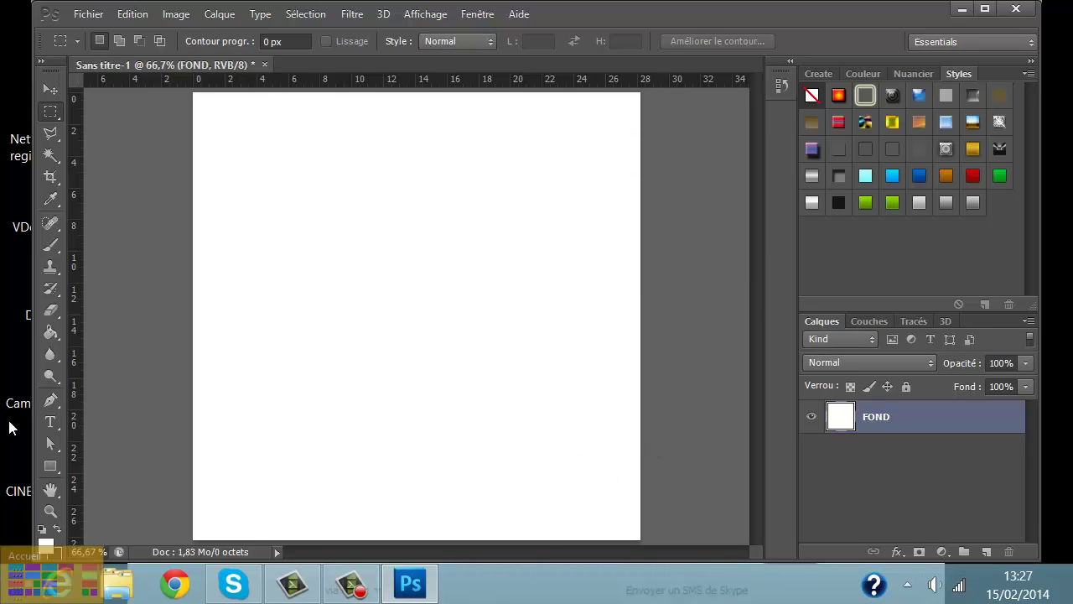
Step: Set the foreground color to black (000000) and fill the FOND layer with it using the Paint Bucket
{"action": "left_click", "coordinate": [57, 331]}
{"action": "left_click", "coordinate": [46, 545]}
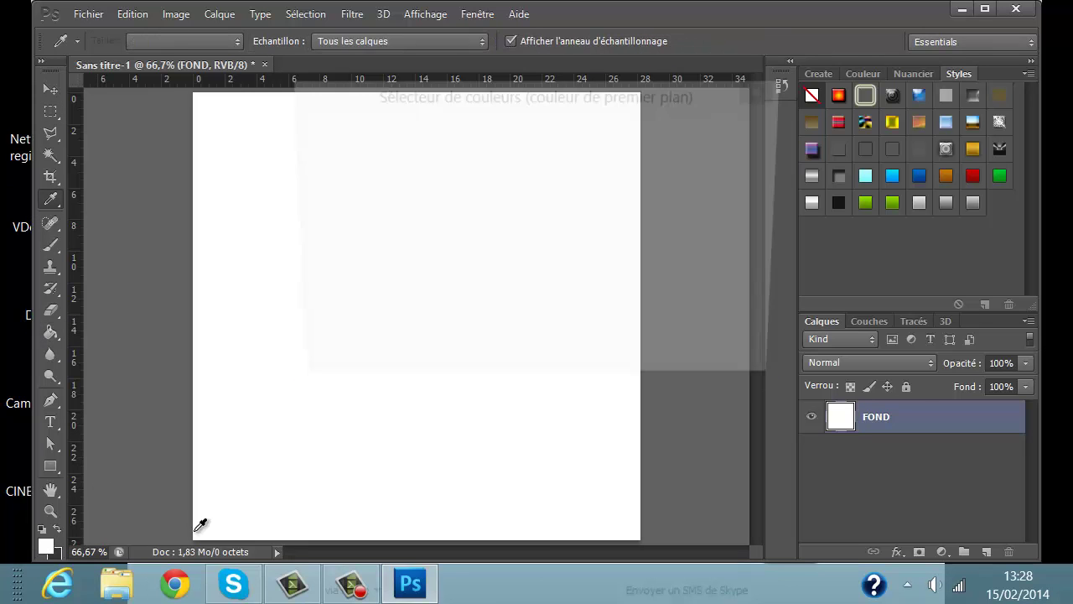
{"action": "left_click_drag", "start_coordinate": [376, 313], "coordinate": [1006, 511]}
{"action": "left_click", "coordinate": [754, 129]}
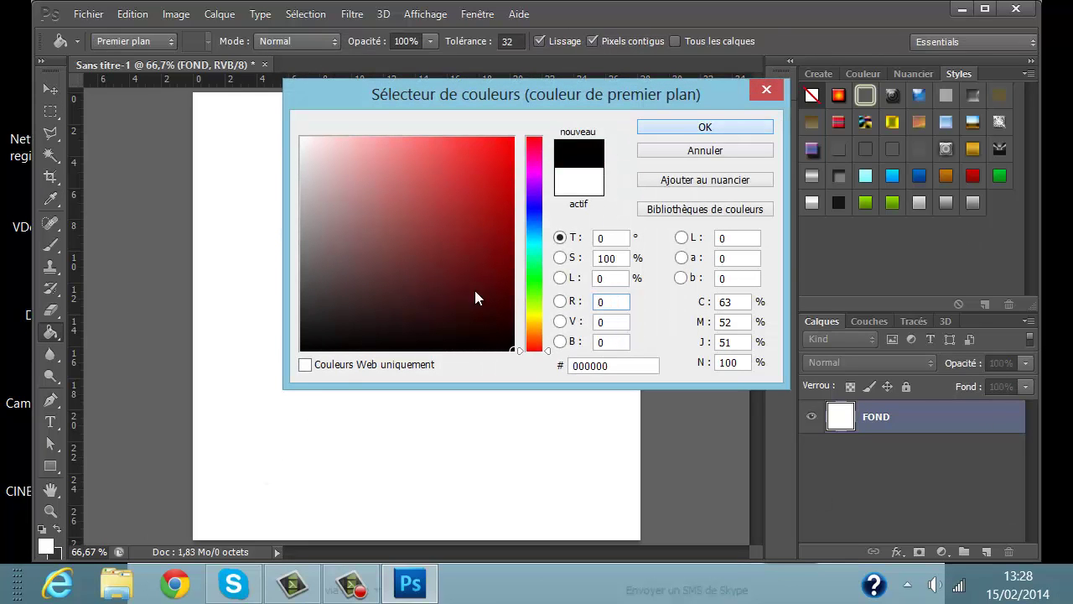
{"action": "left_click", "coordinate": [559, 519]}
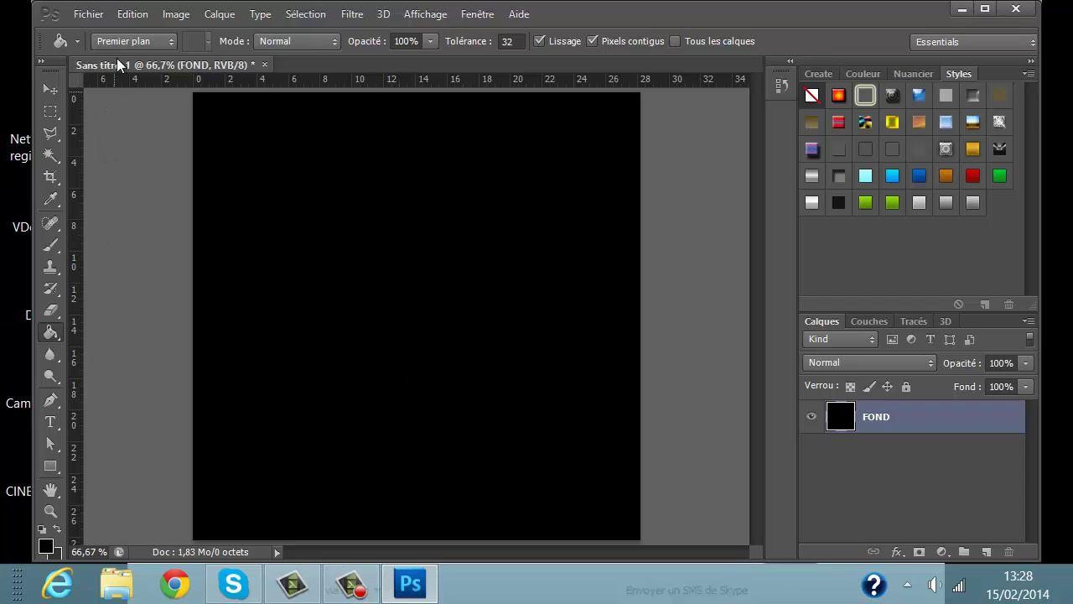
Step: Open the rendered image TUTO.png from the LOGOS folder inside the GFX documents folder
{"action": "left_click", "coordinate": [100, 15]}
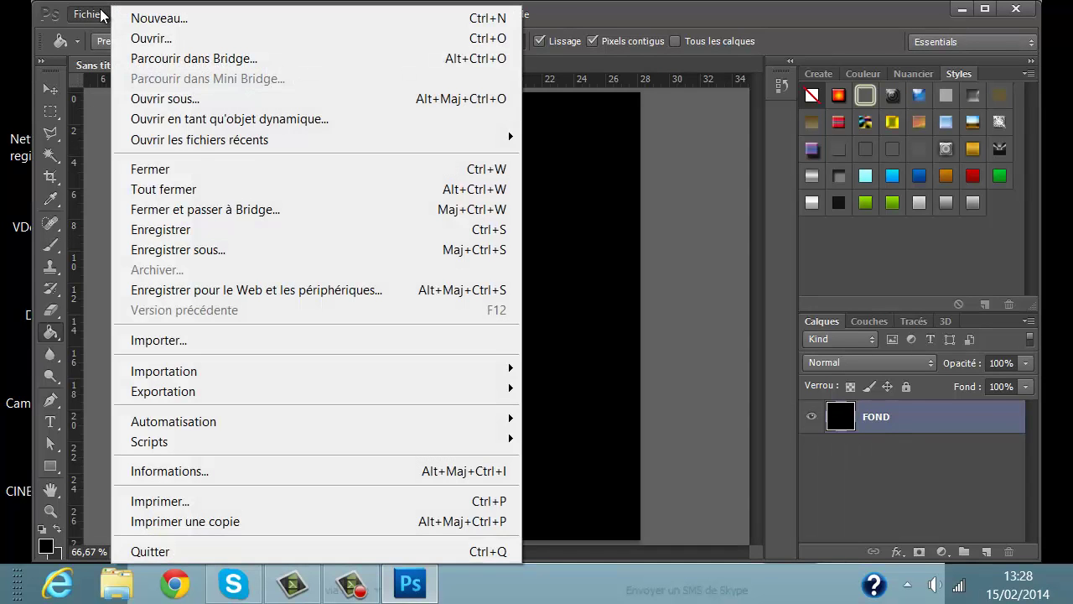
{"action": "left_click", "coordinate": [92, 16]}
{"action": "left_click", "coordinate": [91, 16]}
{"action": "left_click", "coordinate": [151, 38]}
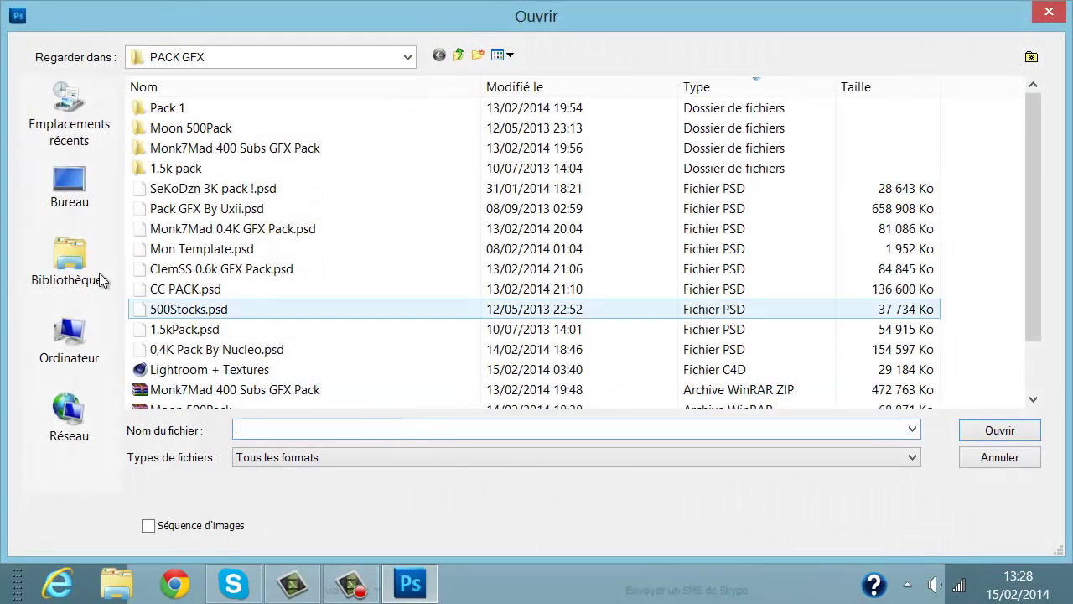
{"action": "left_click", "coordinate": [89, 267]}
{"action": "double_click", "coordinate": [231, 128]}
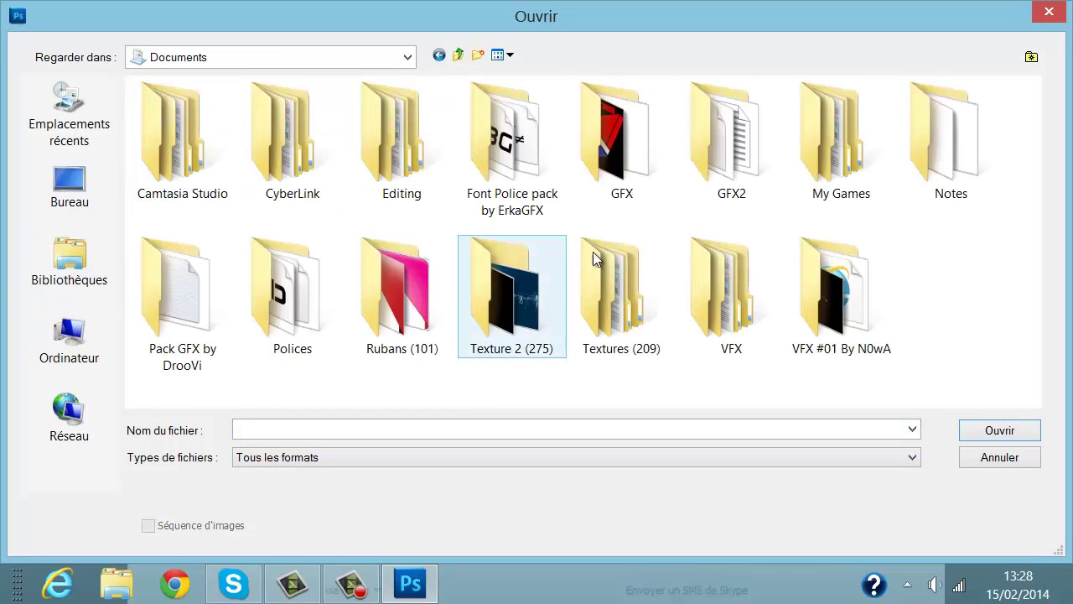
{"action": "double_click", "coordinate": [618, 181]}
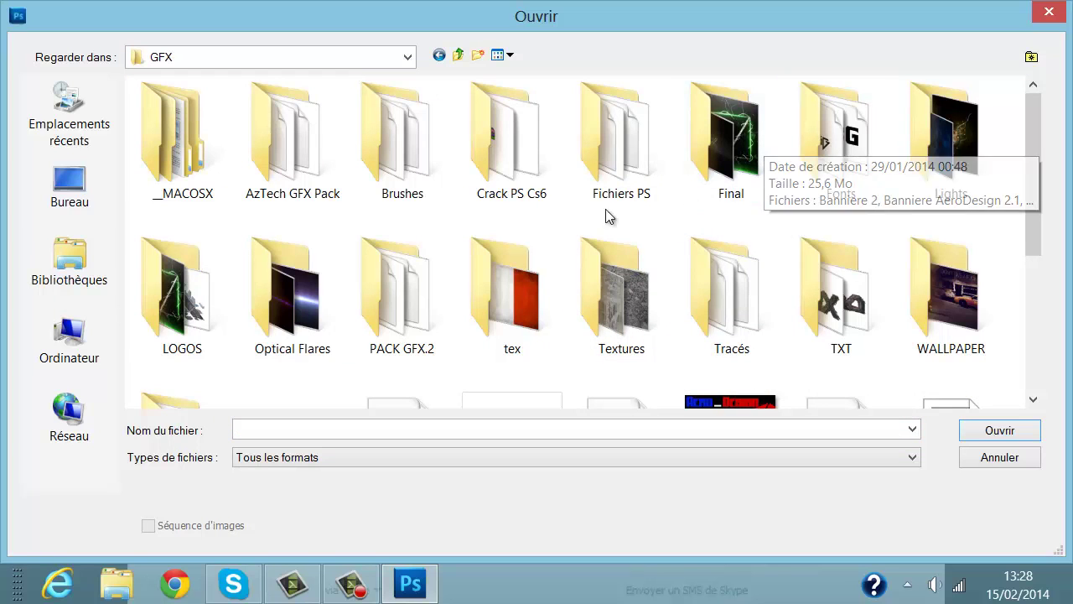
{"action": "double_click", "coordinate": [223, 310]}
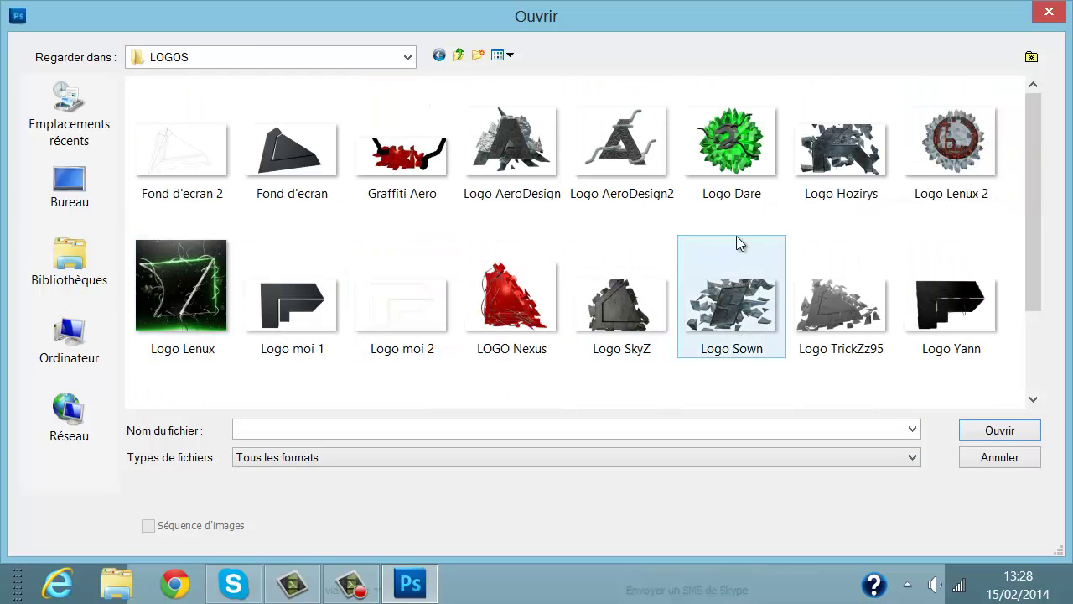
{"action": "scroll", "coordinate": [616, 352], "scroll_direction": "down", "scroll_amount": 3}
{"action": "double_click", "coordinate": [403, 332]}
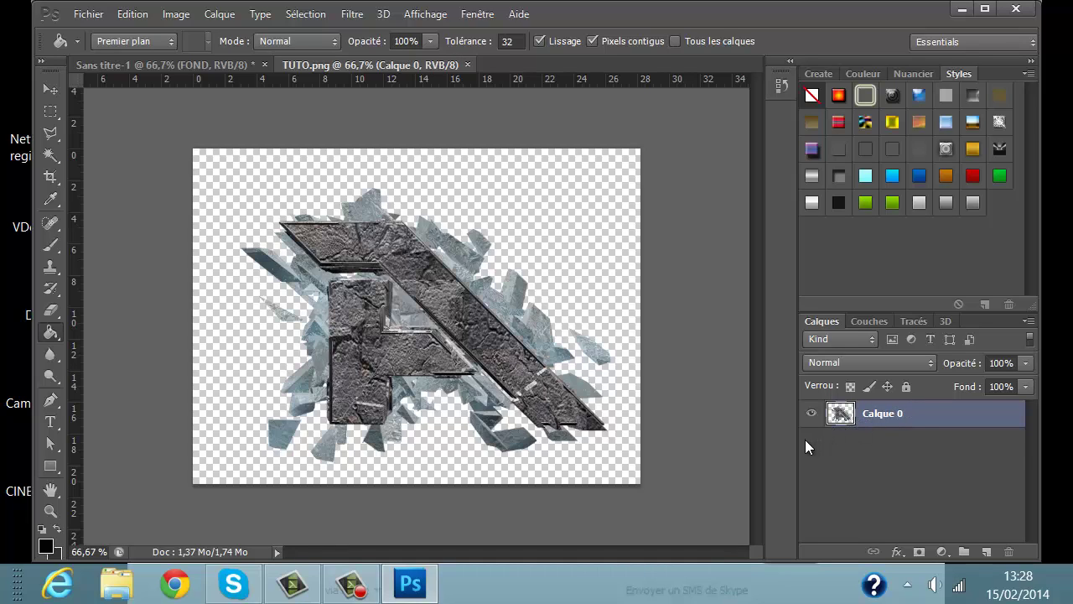
Step: Duplicate the letter layer and apply the Contour lumineux filter to the copy with Epaisseur 1, Luminosité 9 and Lissage 7
{"action": "key", "text": "ctrl+j"}
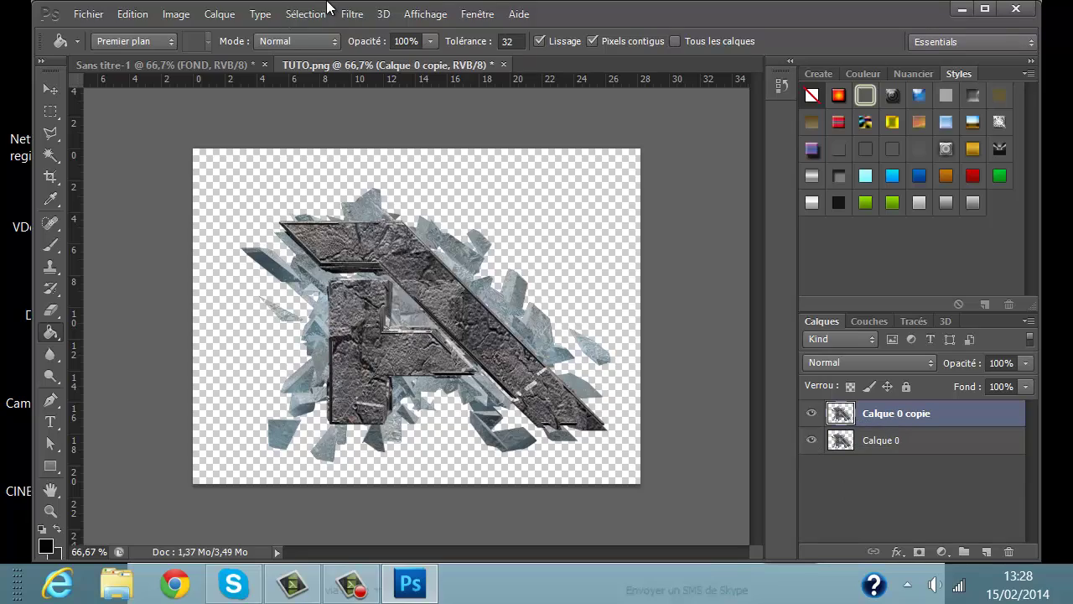
{"action": "left_click", "coordinate": [349, 15]}
{"action": "left_click", "coordinate": [415, 95]}
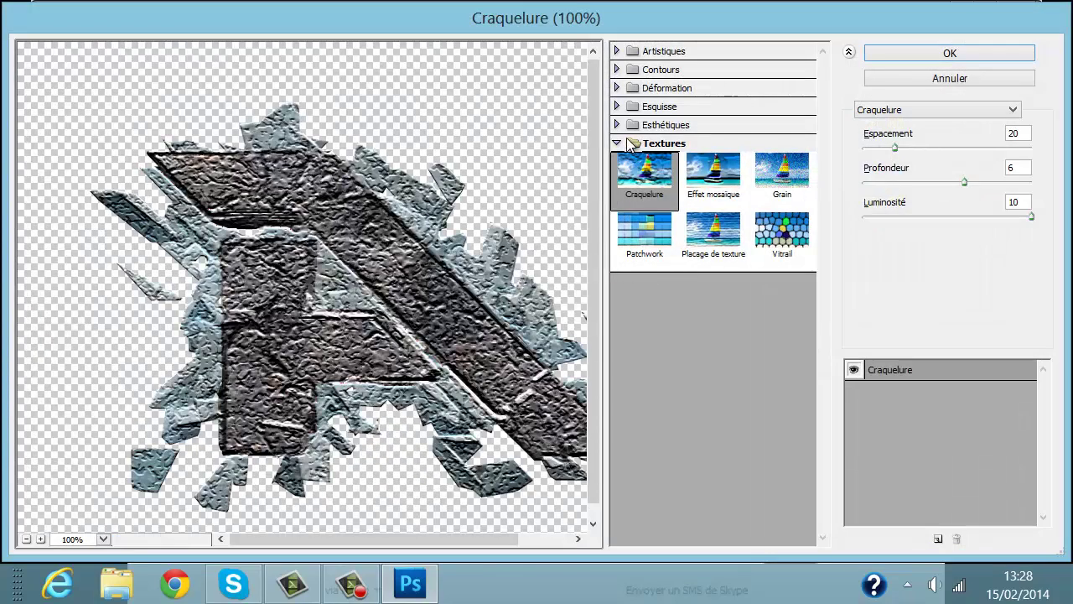
{"action": "left_click", "coordinate": [619, 146]}
{"action": "left_click", "coordinate": [618, 125]}
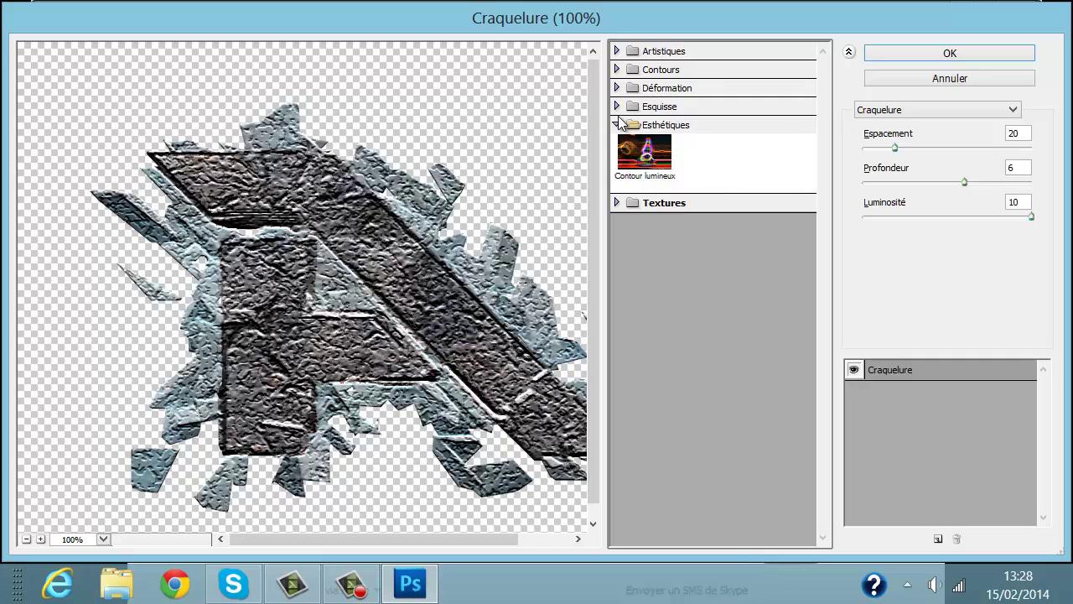
{"action": "left_click", "coordinate": [644, 155]}
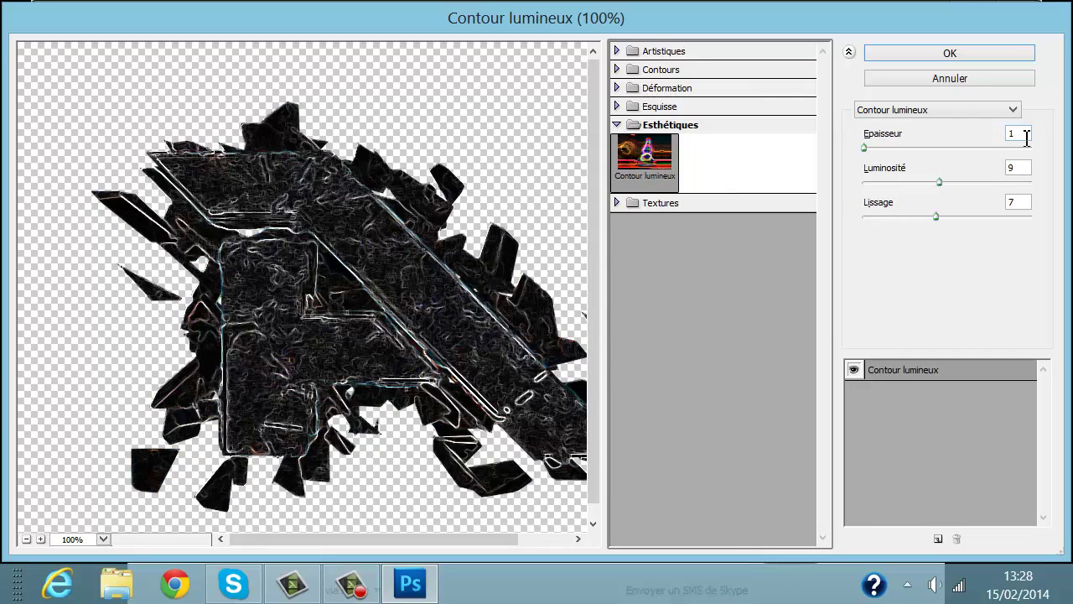
{"action": "double_click", "coordinate": [1022, 202]}
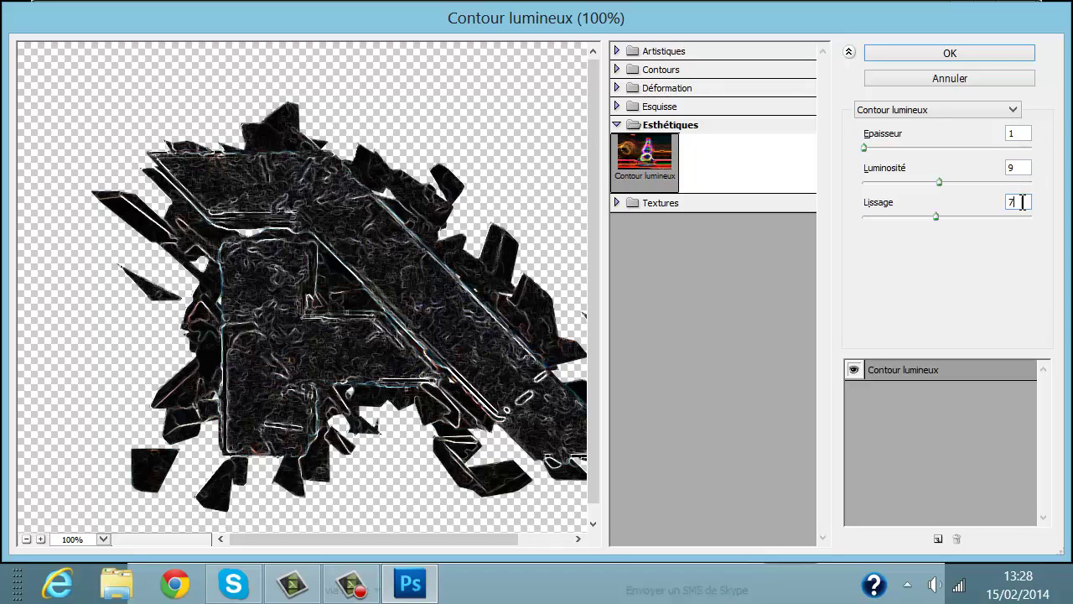
{"action": "left_click", "coordinate": [981, 57]}
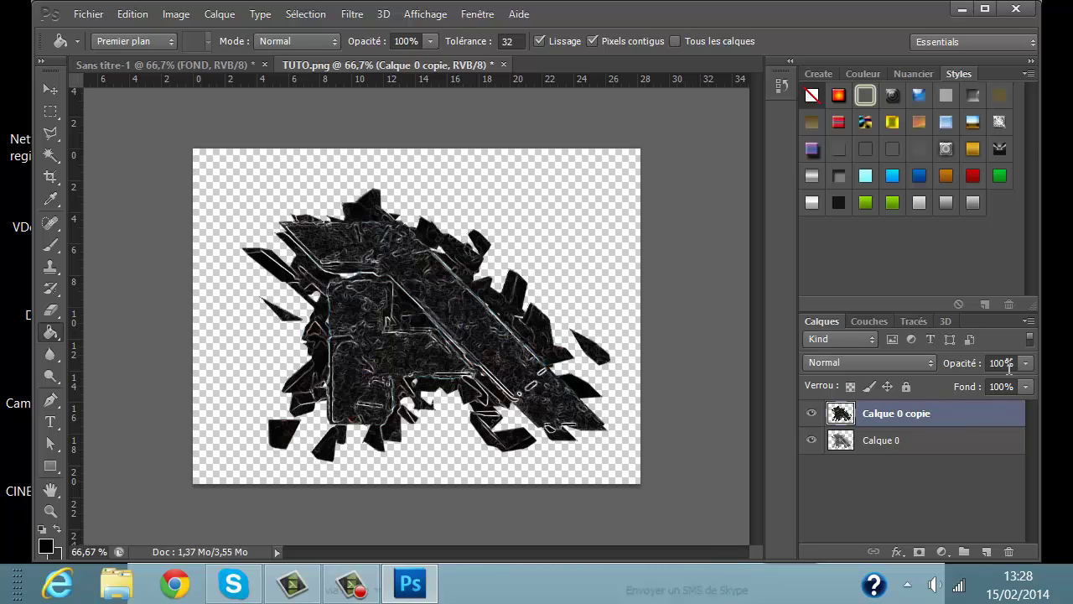
Step: Set the filtered copy's opacity to 15% and merge it with the letter layer below
{"action": "left_click", "coordinate": [1002, 363]}
{"action": "type", "text": "15"}
{"action": "key", "text": "Return"}
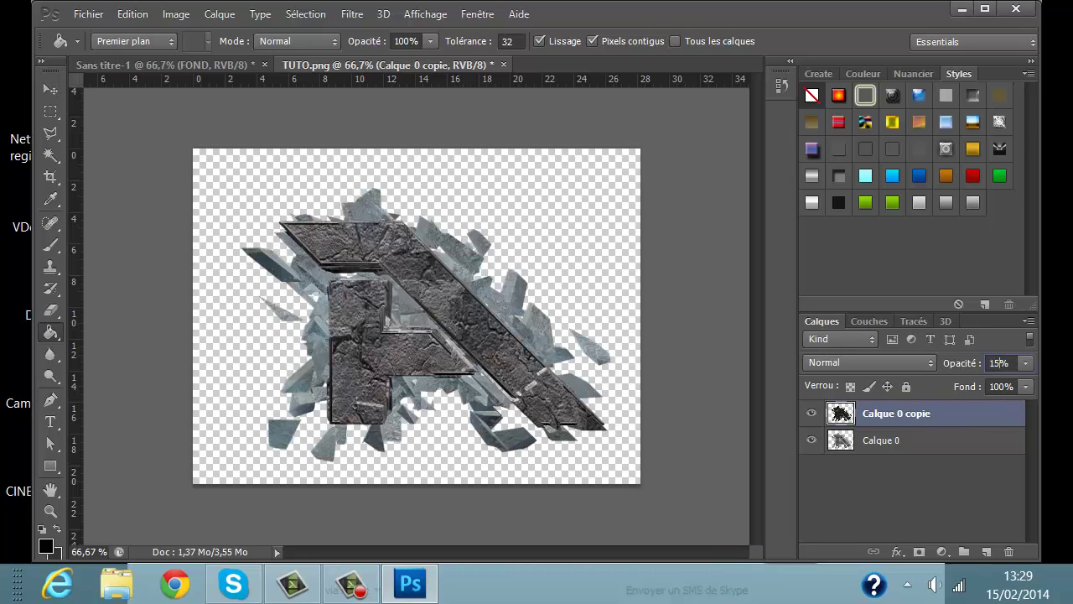
{"action": "right_click", "coordinate": [897, 412]}
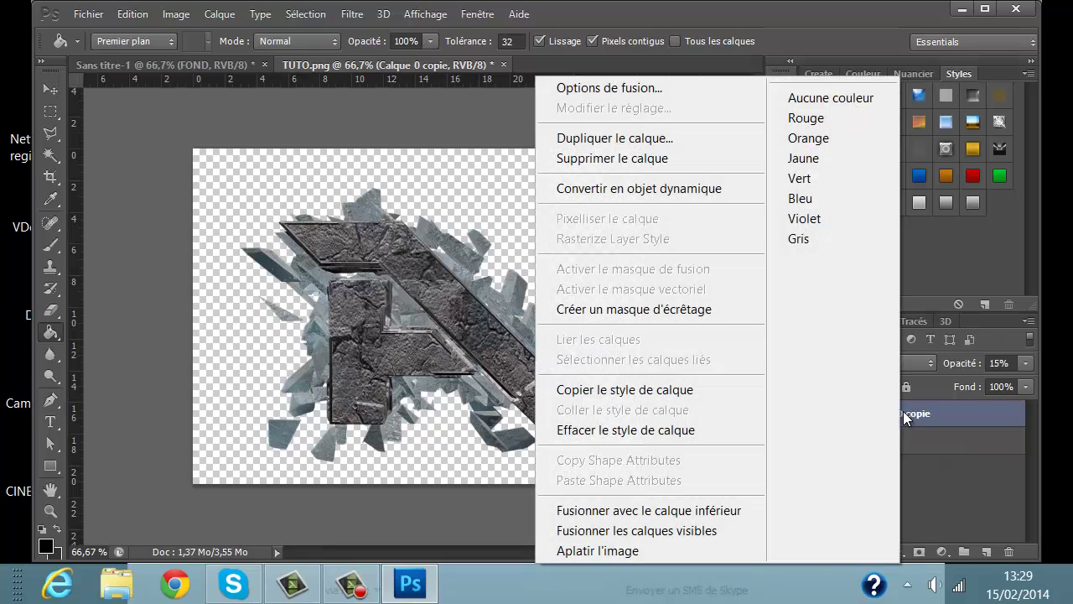
{"action": "left_click", "coordinate": [662, 513]}
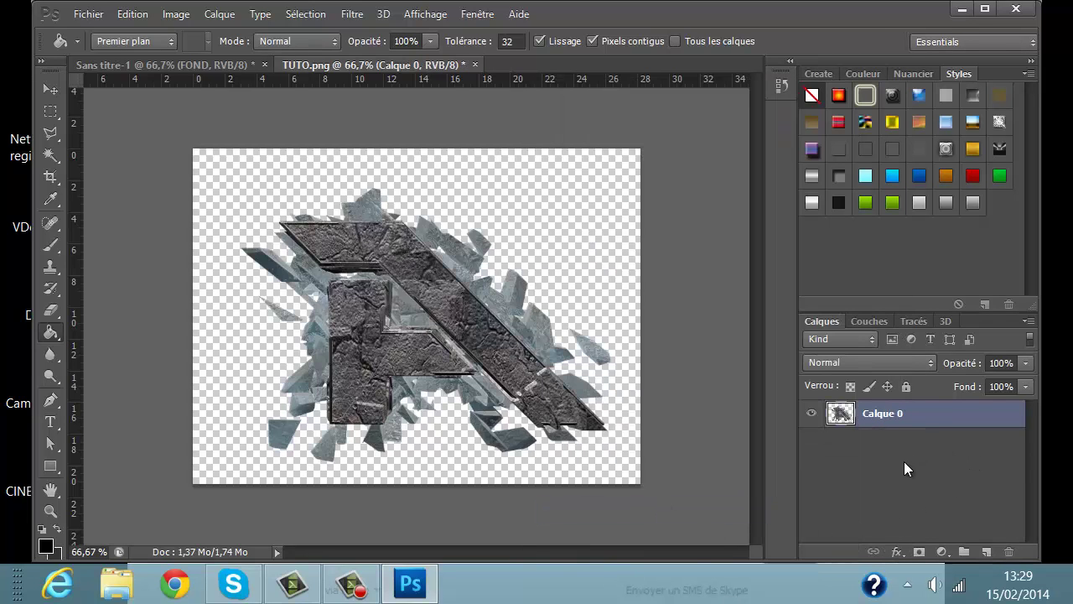
Step: Duplicate the letter layer and apply the Contour accentué filter to the copy with Epaisseur 3, Luminosité 36 and Lissage 6
{"action": "key", "text": "ctrl+j"}
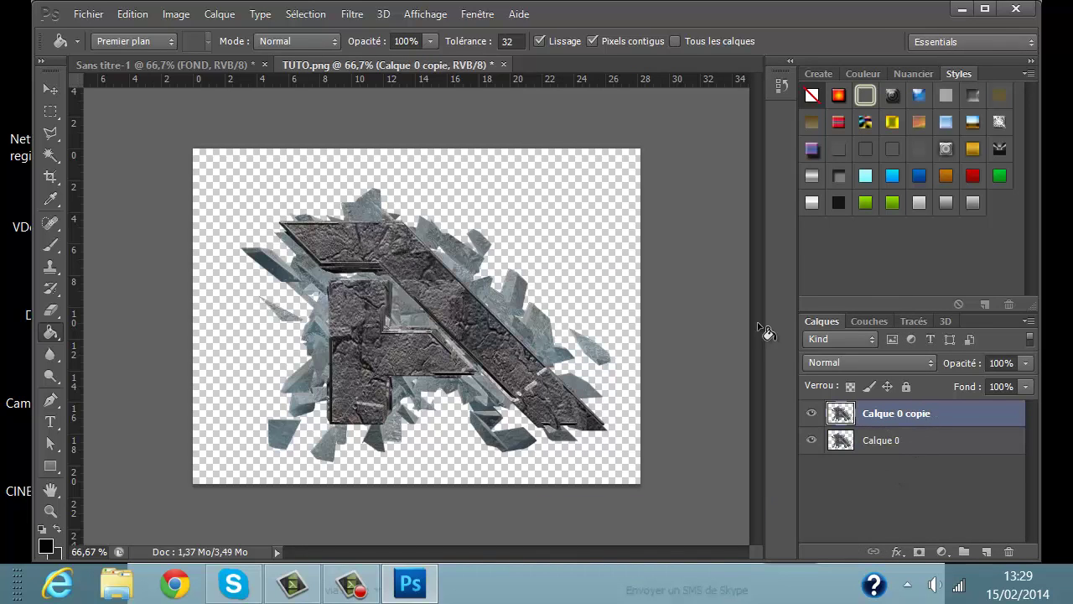
{"action": "left_click", "coordinate": [352, 13]}
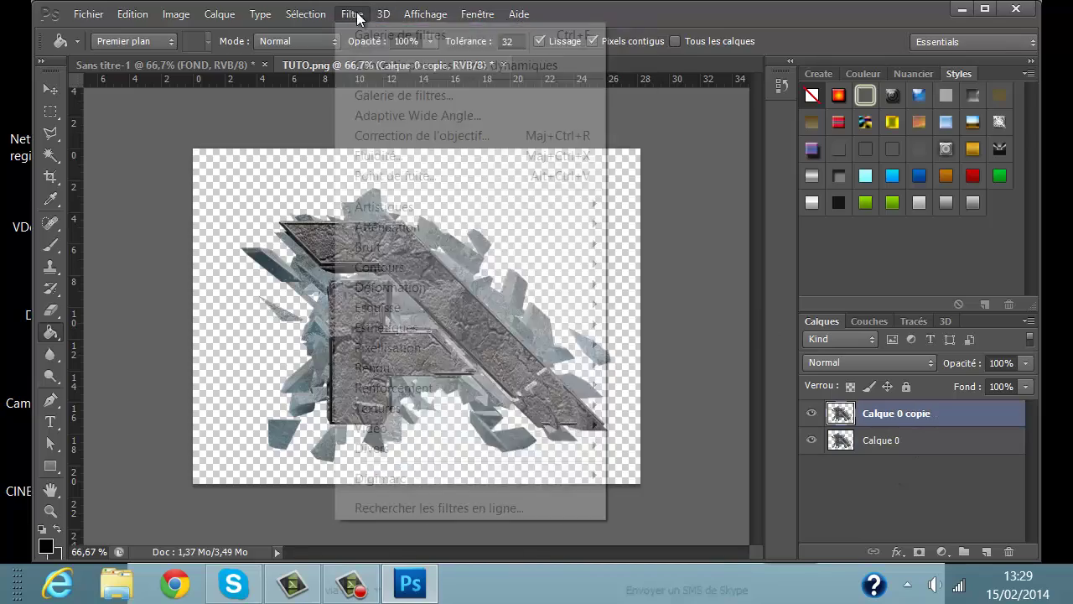
{"action": "left_click", "coordinate": [363, 96]}
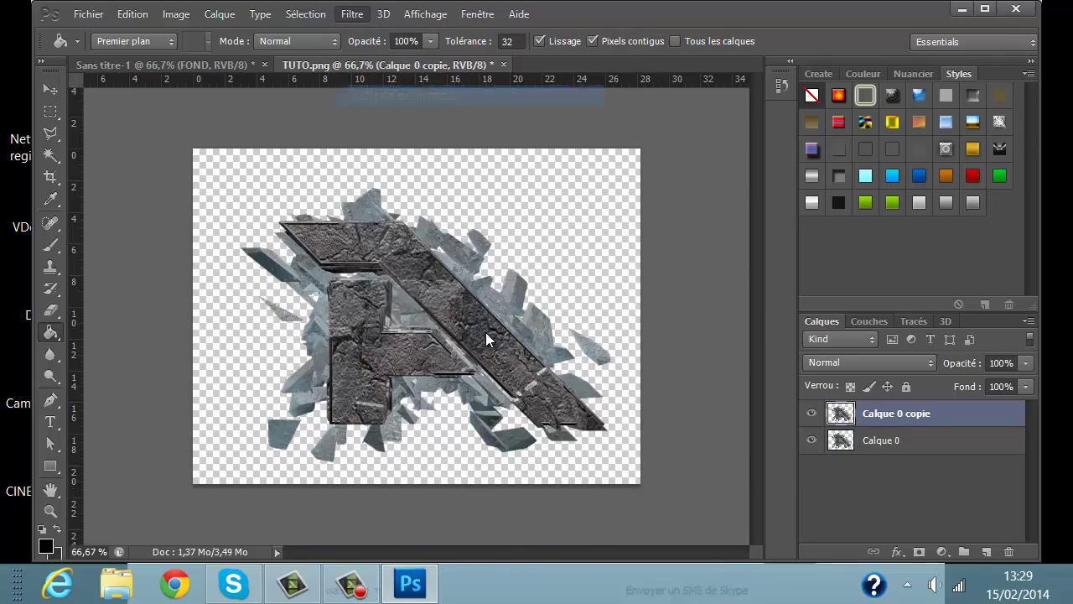
{"action": "left_click", "coordinate": [617, 125]}
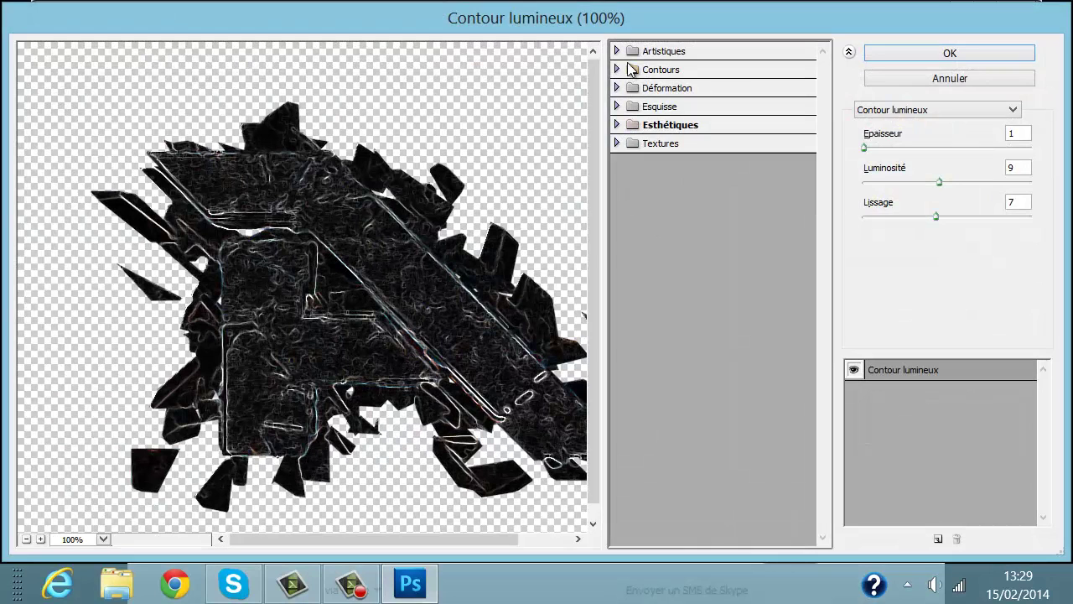
{"action": "left_click", "coordinate": [617, 52]}
{"action": "left_click", "coordinate": [617, 52]}
{"action": "left_click", "coordinate": [617, 69]}
{"action": "left_click", "coordinate": [704, 118]}
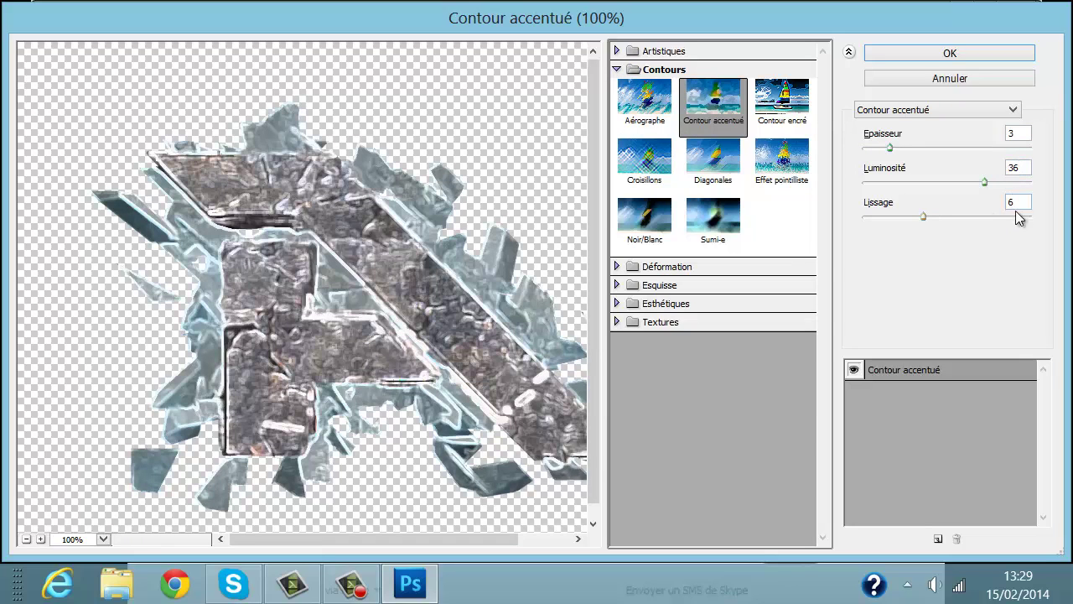
{"action": "left_click", "coordinate": [905, 57]}
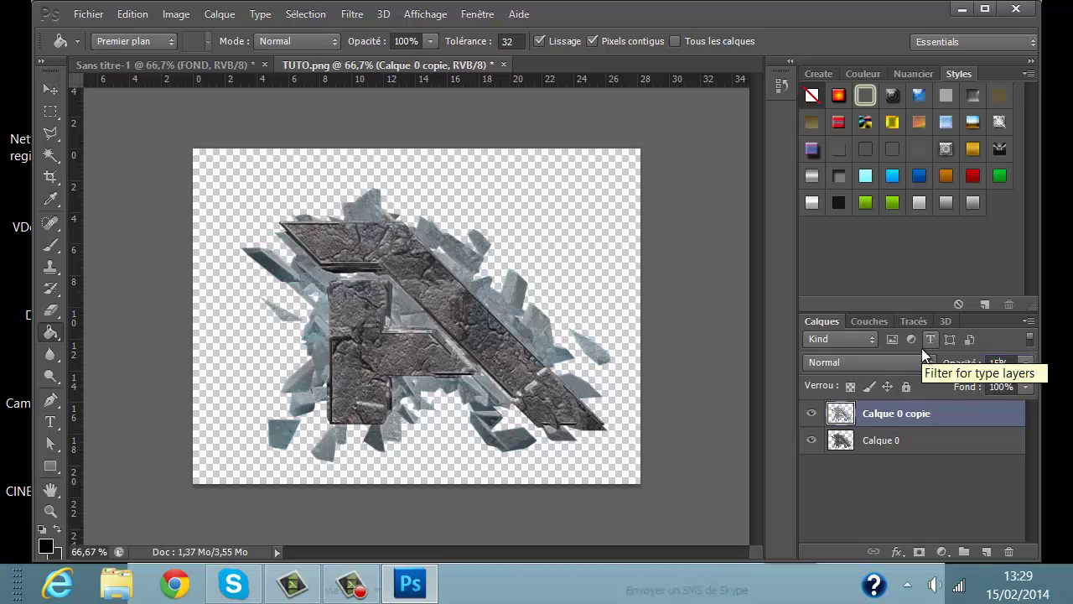
Step: Compare the letter with the 15% opacity filtered copy hidden and shown, and merge that copy with the layer below
{"action": "left_click", "coordinate": [813, 411]}
{"action": "left_click", "coordinate": [813, 412]}
{"action": "left_click", "coordinate": [814, 412]}
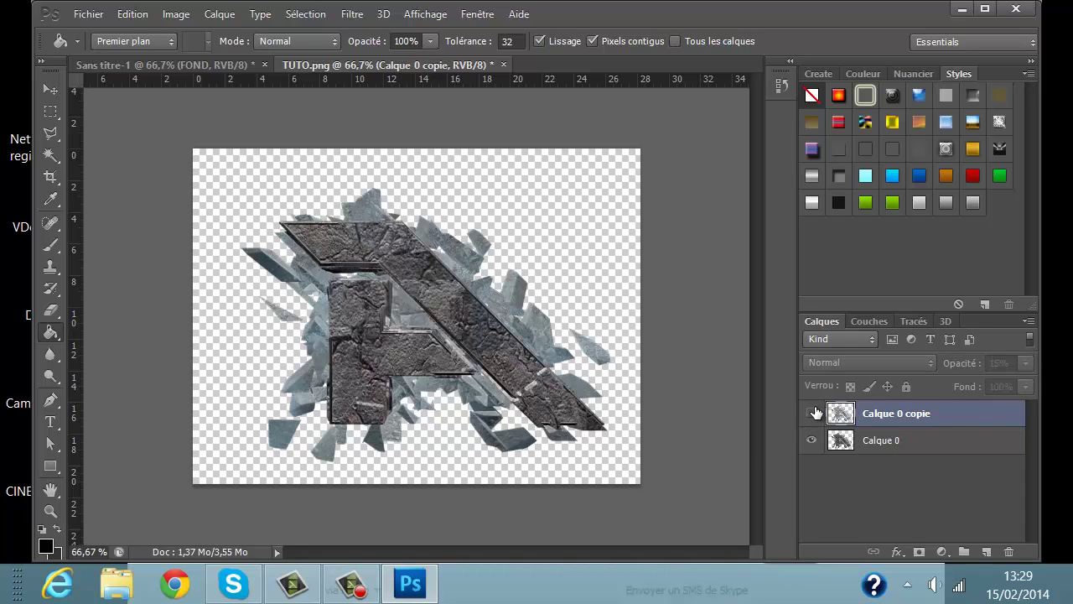
{"action": "left_click", "coordinate": [814, 413]}
{"action": "right_click", "coordinate": [898, 414]}
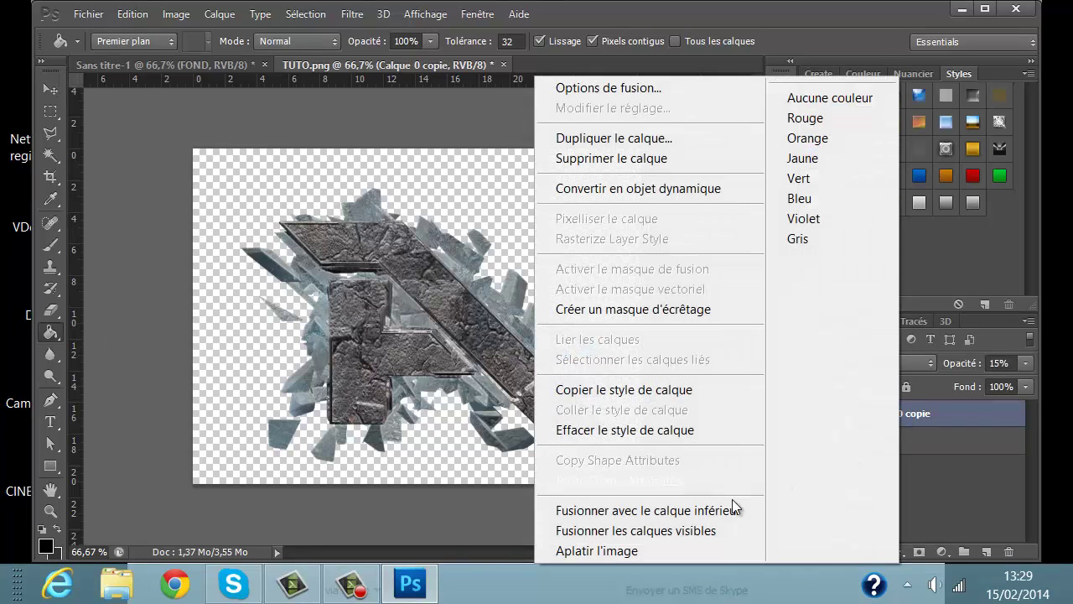
{"action": "left_click", "coordinate": [675, 510]}
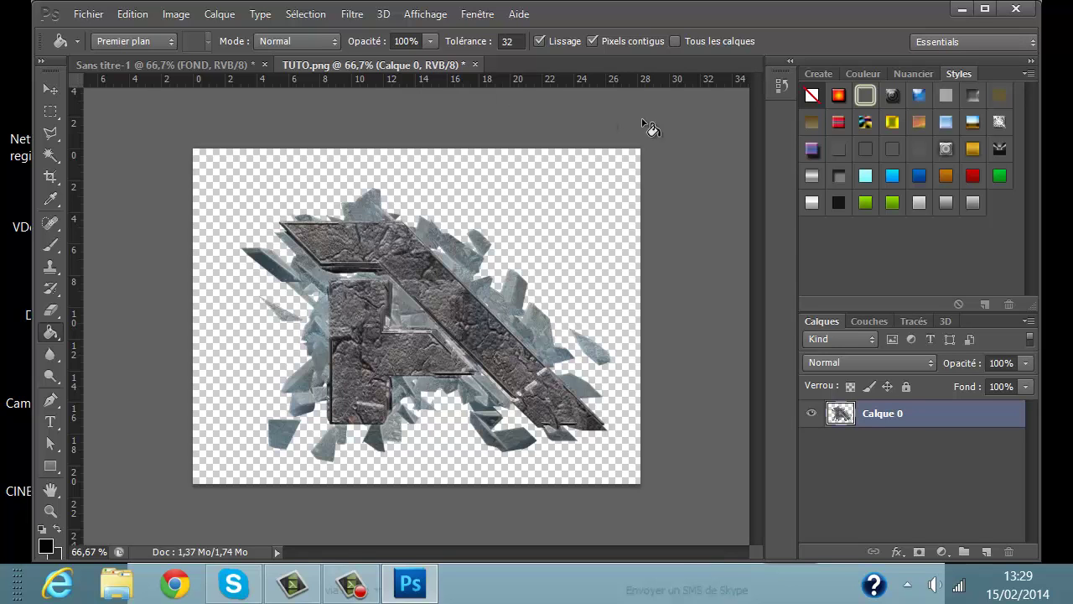
Step: Apply the Craquelure texture filter to the letter layer with Espacement 20, Profondeur 6 and Luminosité 10
{"action": "left_click", "coordinate": [365, 15]}
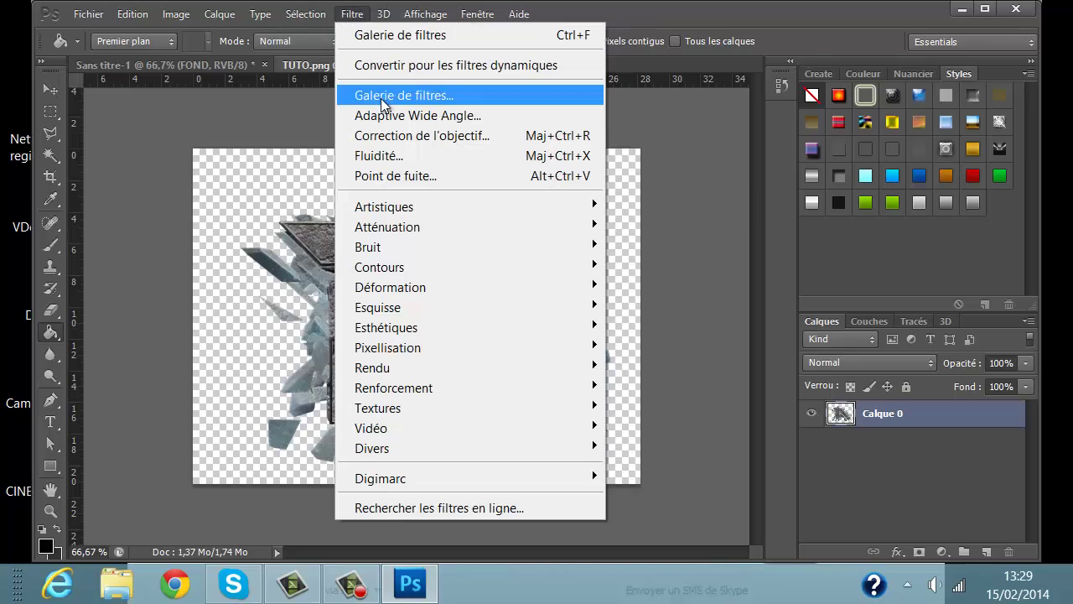
{"action": "left_click", "coordinate": [394, 94]}
{"action": "left_click", "coordinate": [617, 70]}
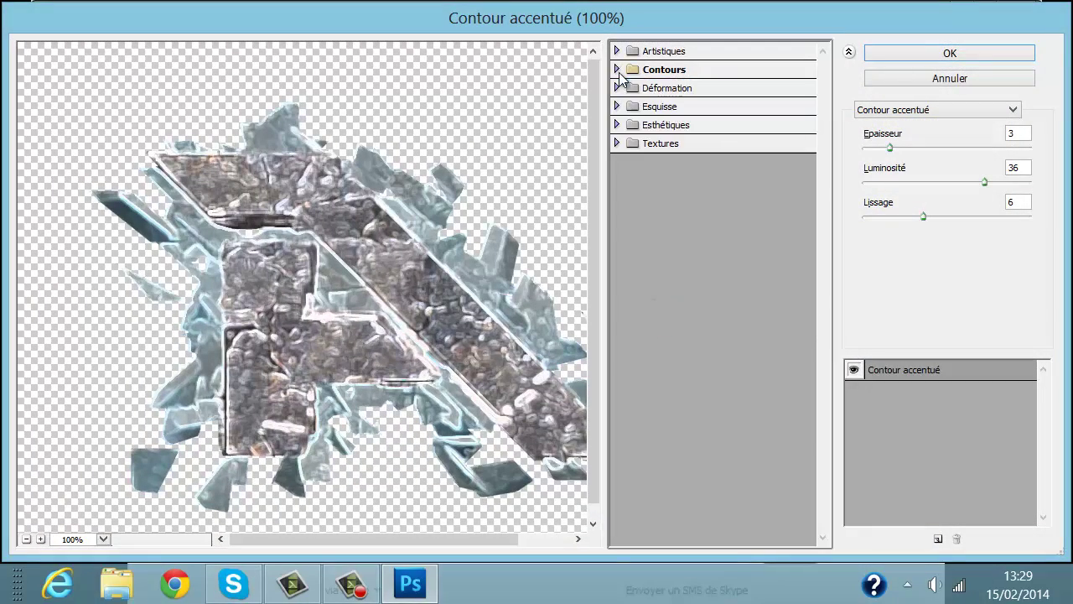
{"action": "left_click", "coordinate": [620, 143]}
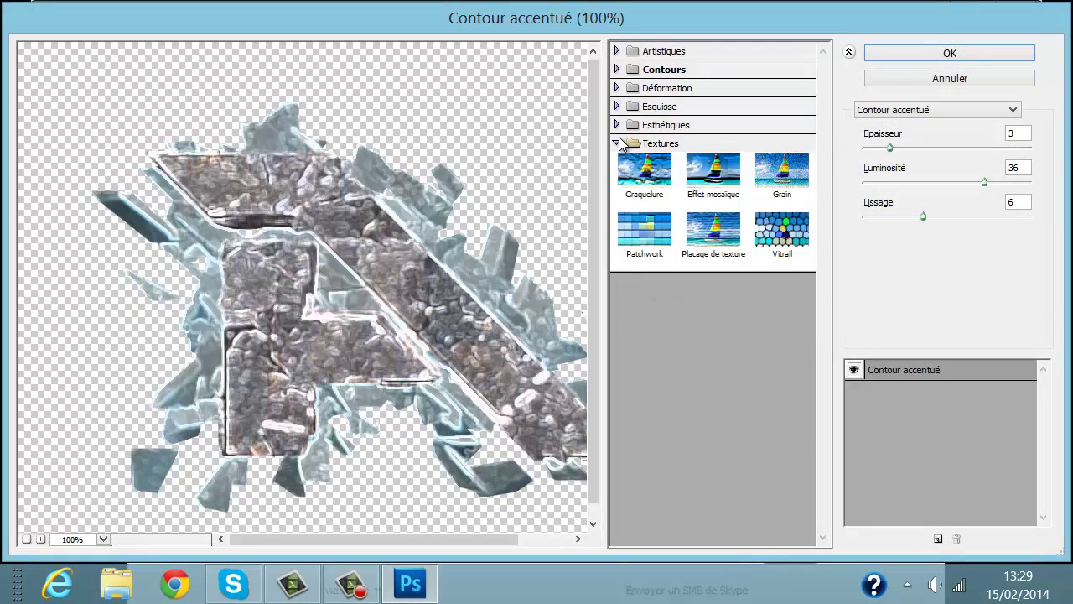
{"action": "left_click", "coordinate": [643, 175]}
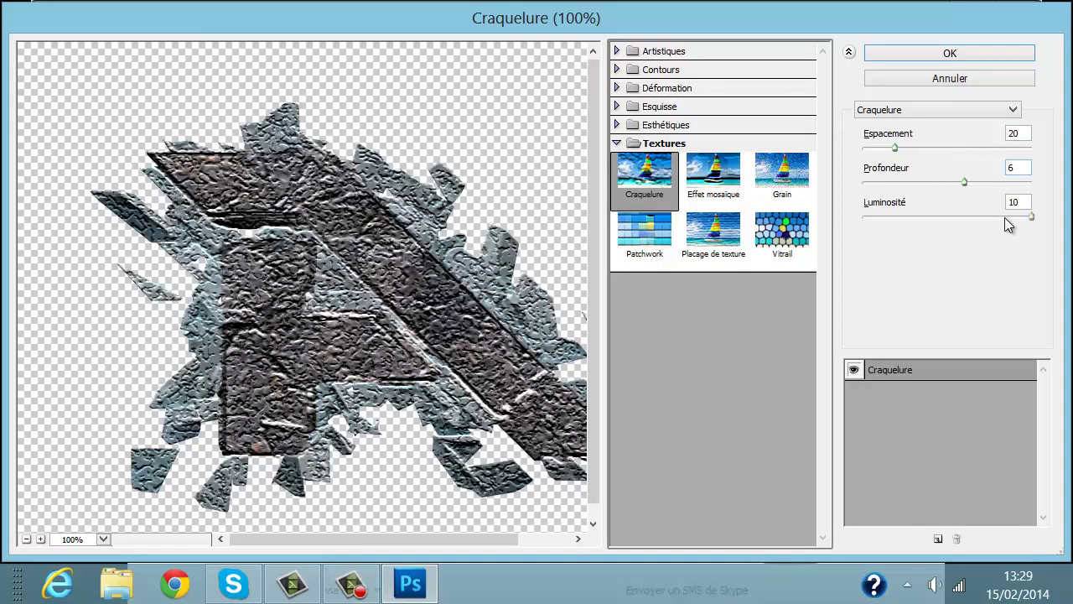
{"action": "left_click", "coordinate": [848, 53]}
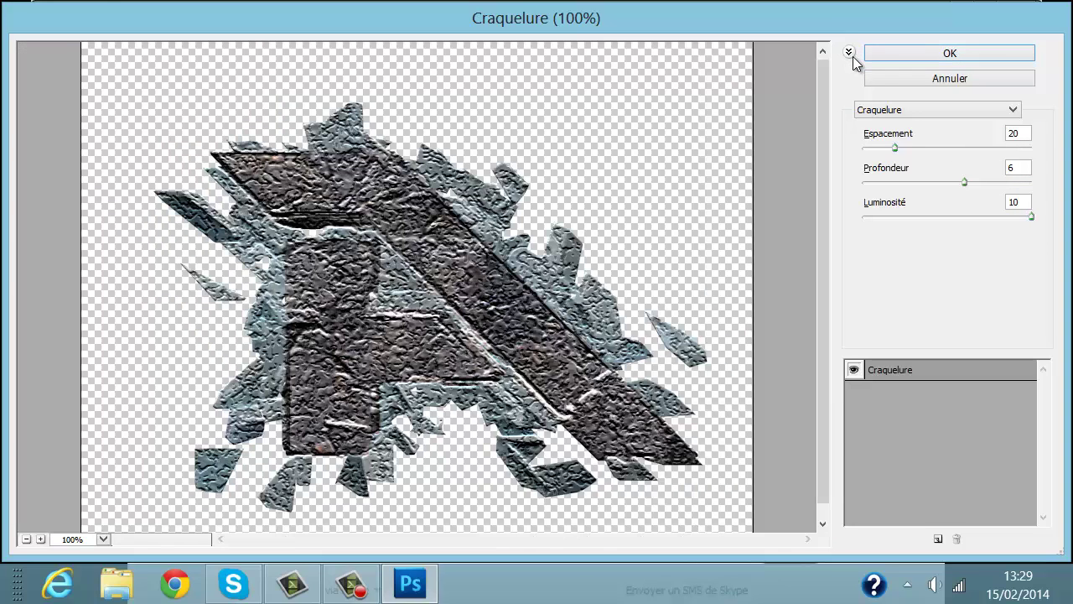
{"action": "left_click", "coordinate": [849, 53]}
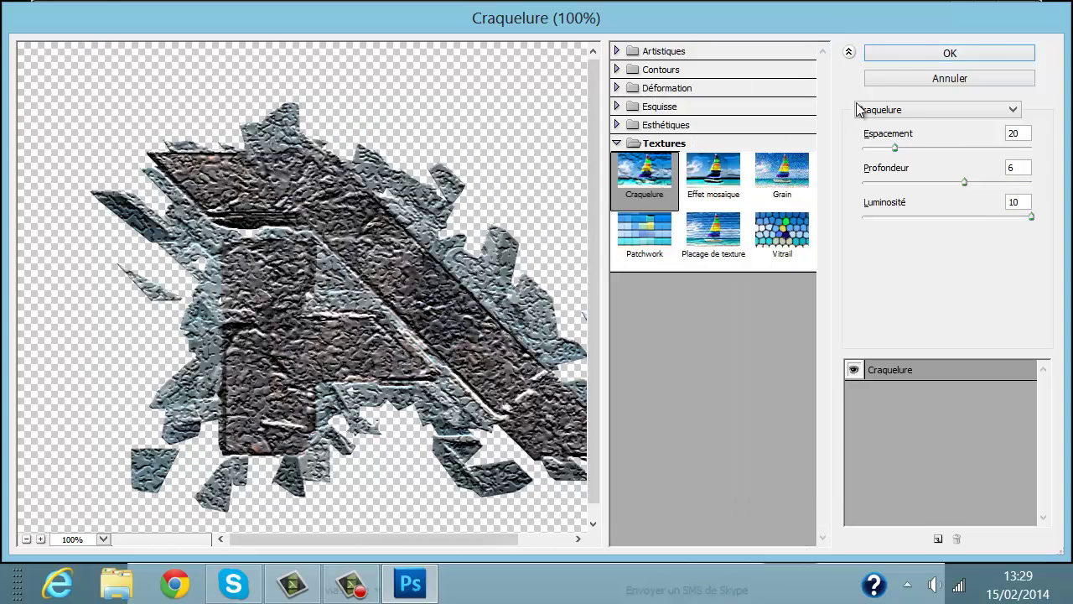
{"action": "left_click", "coordinate": [849, 53]}
{"action": "left_click", "coordinate": [849, 53]}
{"action": "left_click", "coordinate": [993, 55]}
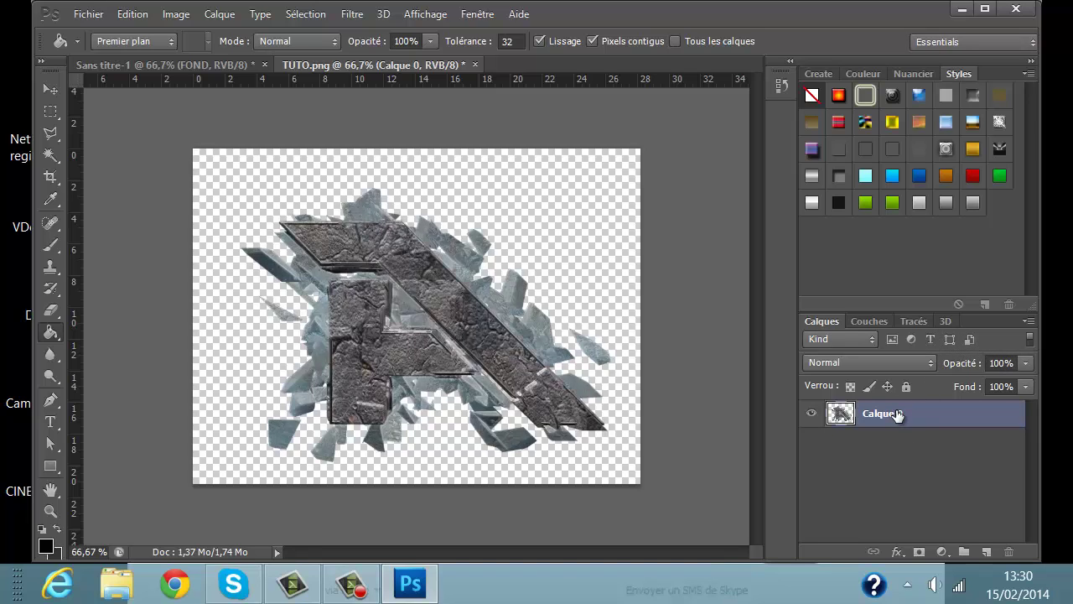
Step: Duplicate the letter layer and reapply the last-used Craquelure filter to the copy
{"action": "key", "text": "ctrl+j"}
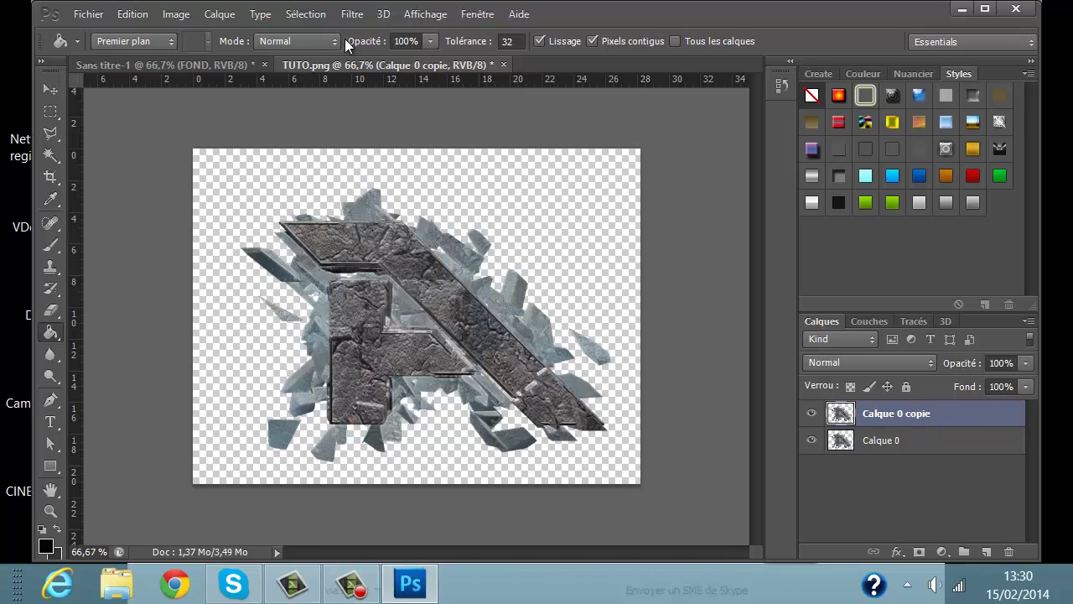
{"action": "left_click", "coordinate": [353, 16]}
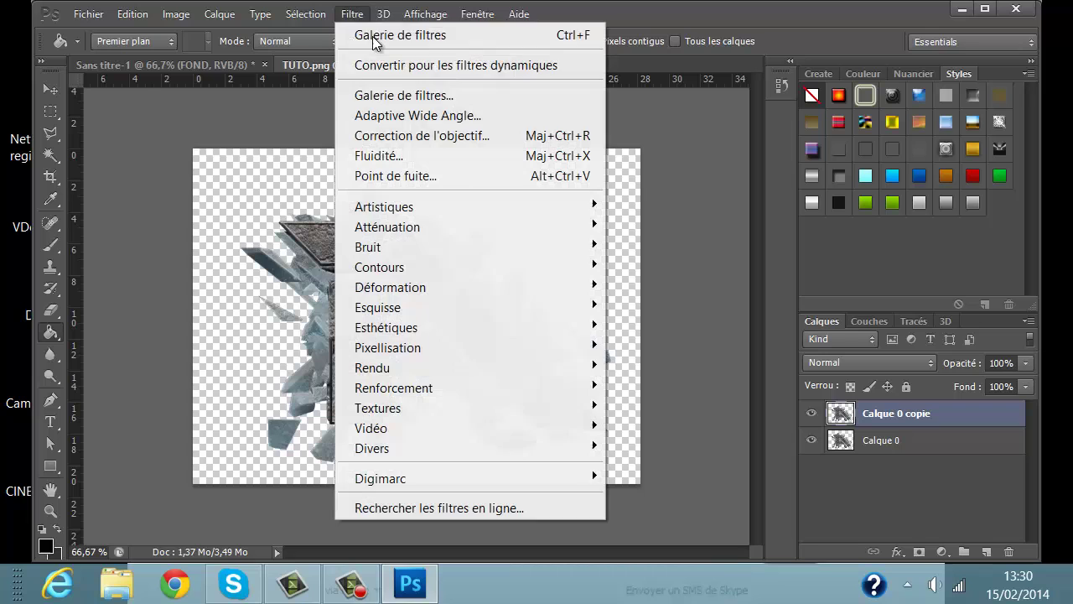
{"action": "left_click", "coordinate": [410, 62]}
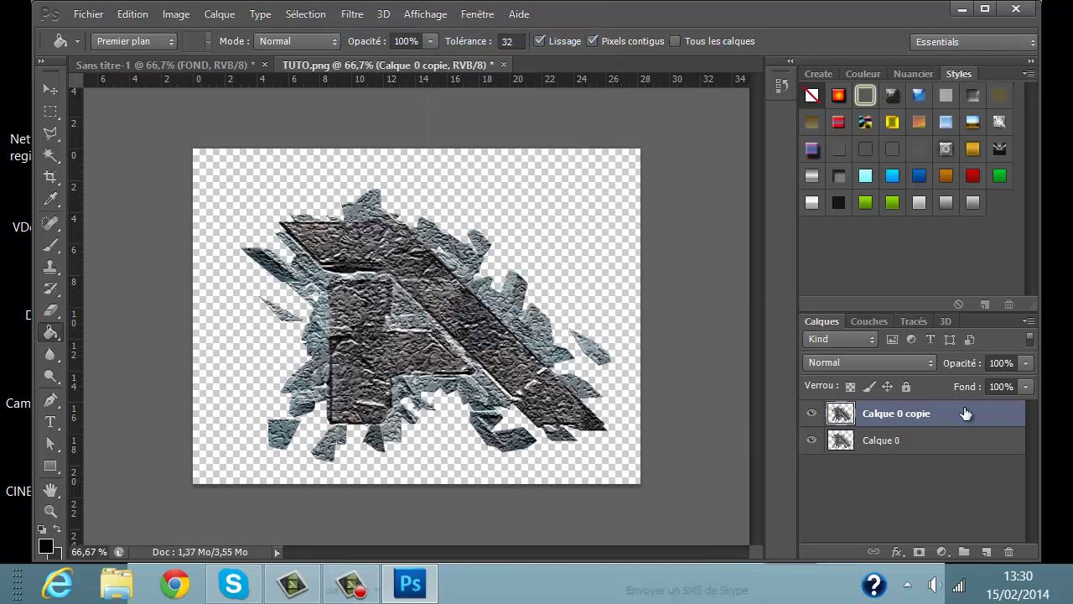
Step: Set the Craquelure copy's opacity to 15% and merge it with the letter layer below
{"action": "left_click", "coordinate": [1010, 362]}
{"action": "type", "text": "1"}
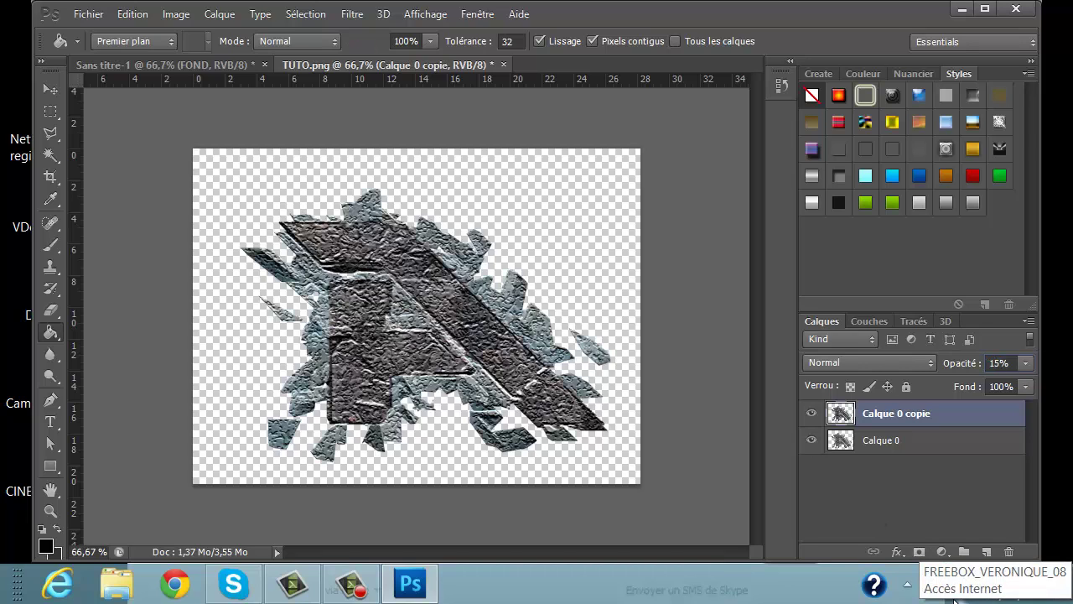
{"action": "type", "text": "5"}
{"action": "key", "text": "Return"}
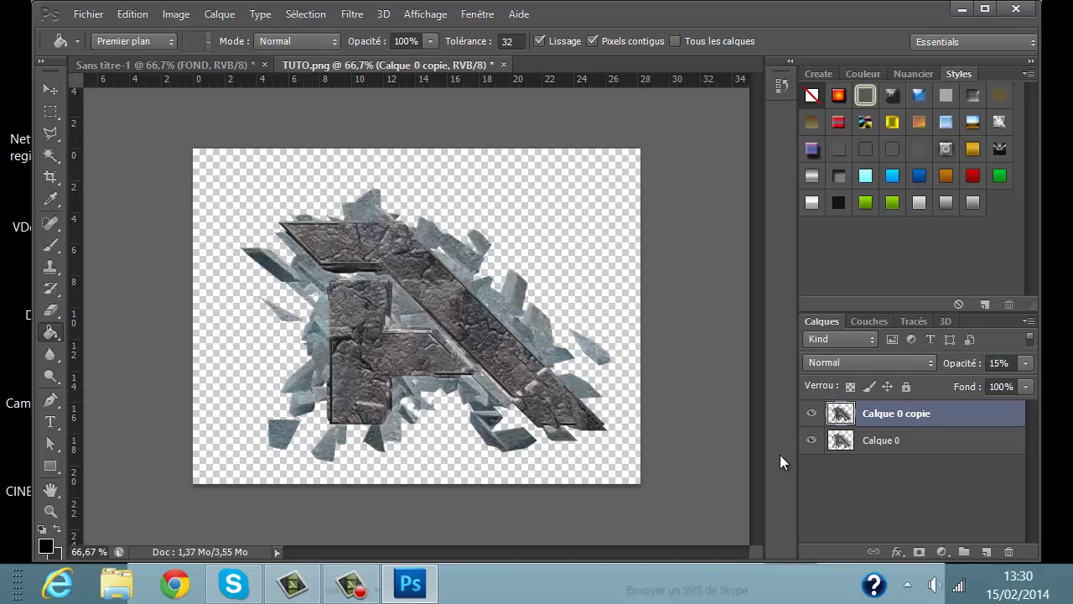
{"action": "left_click", "coordinate": [810, 413]}
{"action": "right_click", "coordinate": [933, 420]}
{"action": "left_click", "coordinate": [713, 509]}
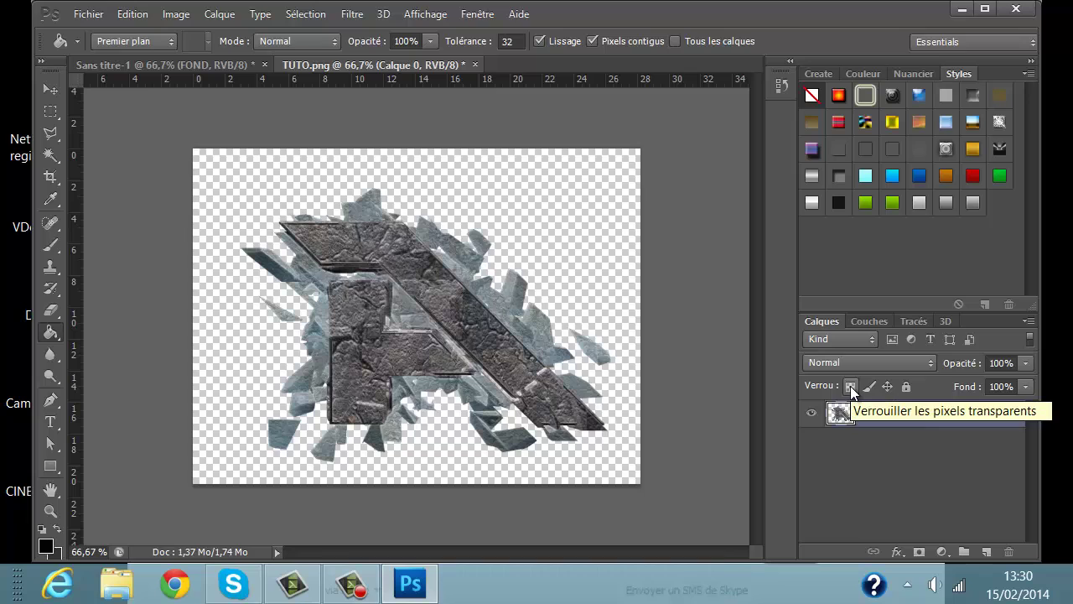
Step: Duplicate the letter layer and apply the Flou gaussien filter to the copy, keeping the proposed radius
{"action": "key", "text": "ctrl+j"}
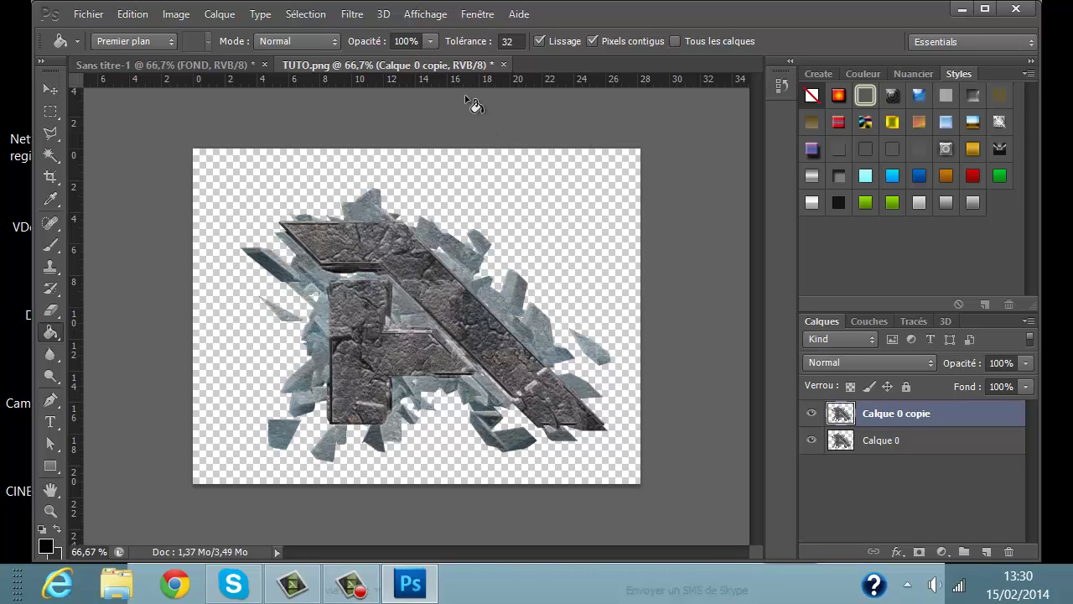
{"action": "left_click", "coordinate": [352, 14]}
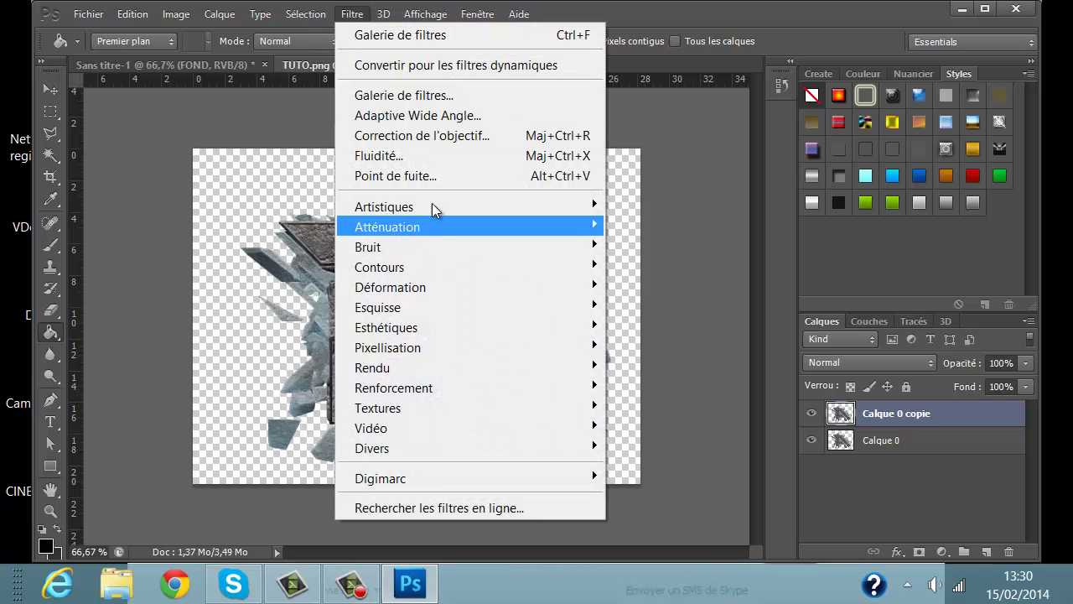
{"action": "mouse_move", "coordinate": [442, 226]}
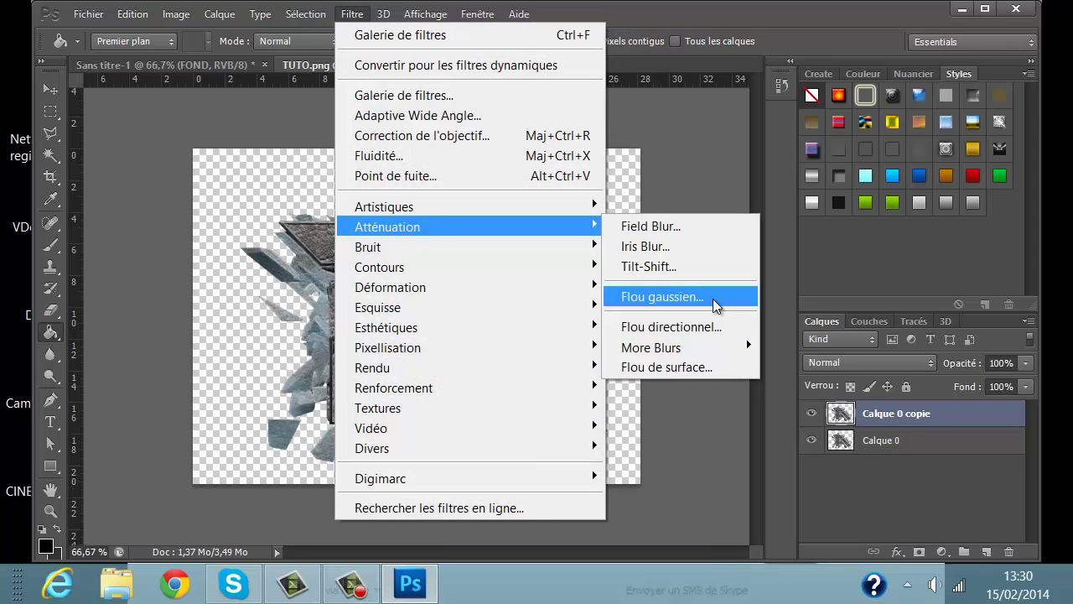
{"action": "left_click", "coordinate": [689, 300]}
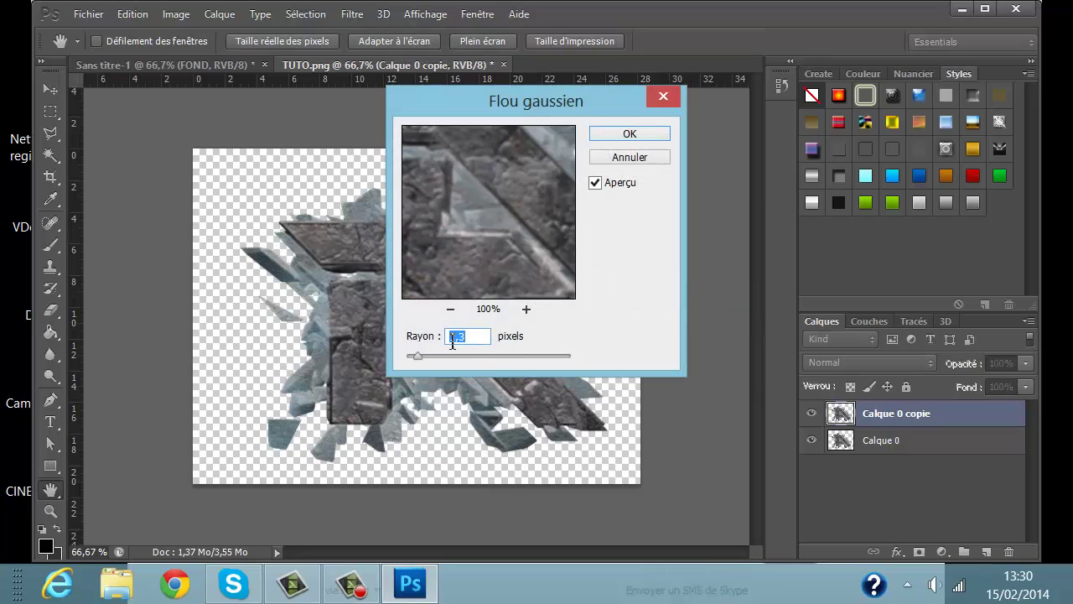
{"action": "left_click", "coordinate": [664, 136]}
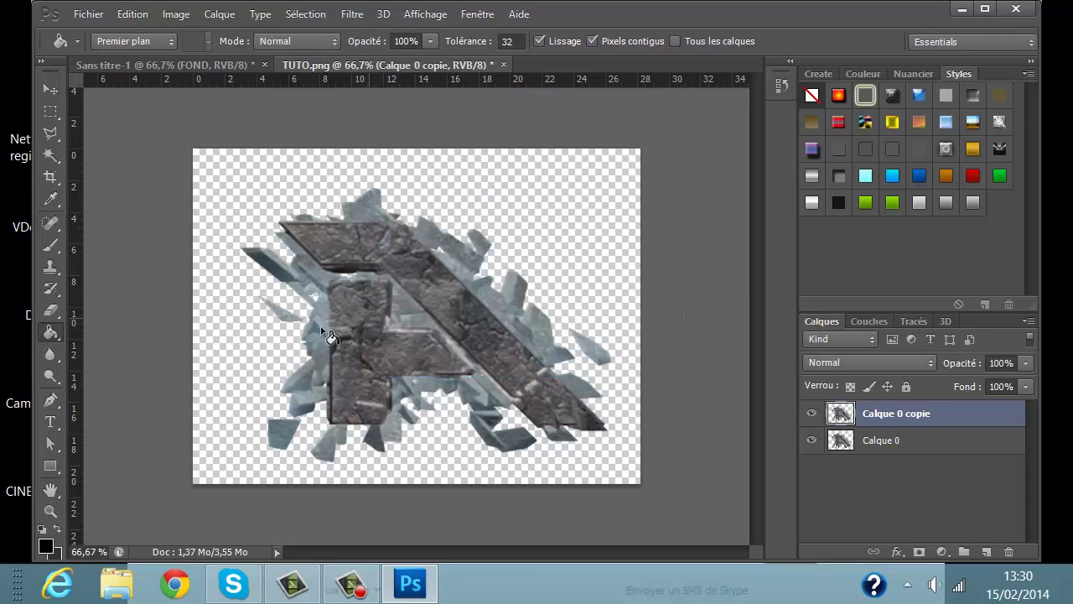
Step: Erase most of the blurred copy over the stone letter using the Eraser with a soft round 116 px brush at 0% hardness
{"action": "left_click", "coordinate": [56, 315]}
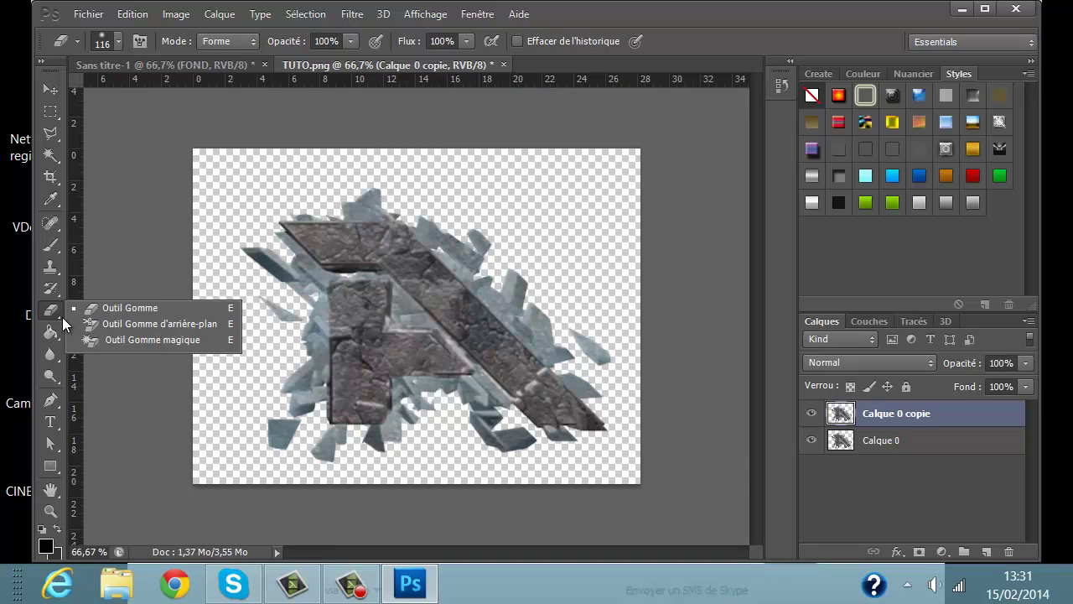
{"action": "left_click", "coordinate": [91, 322]}
{"action": "right_click", "coordinate": [56, 311]}
{"action": "left_click", "coordinate": [92, 307]}
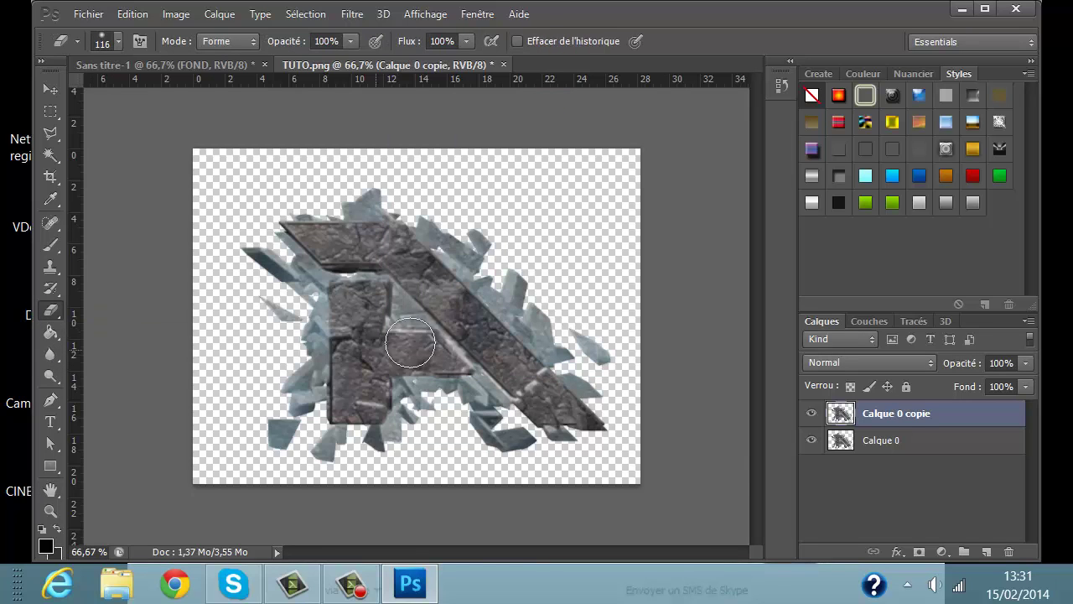
{"action": "right_click", "coordinate": [427, 317]}
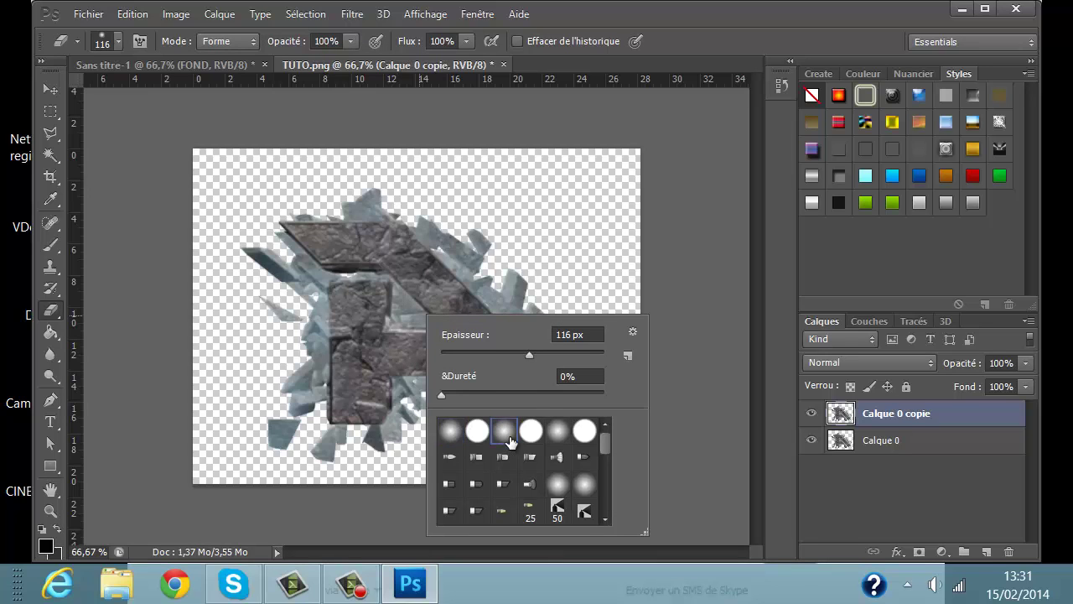
{"action": "double_click", "coordinate": [503, 432]}
{"action": "right_click", "coordinate": [453, 363]}
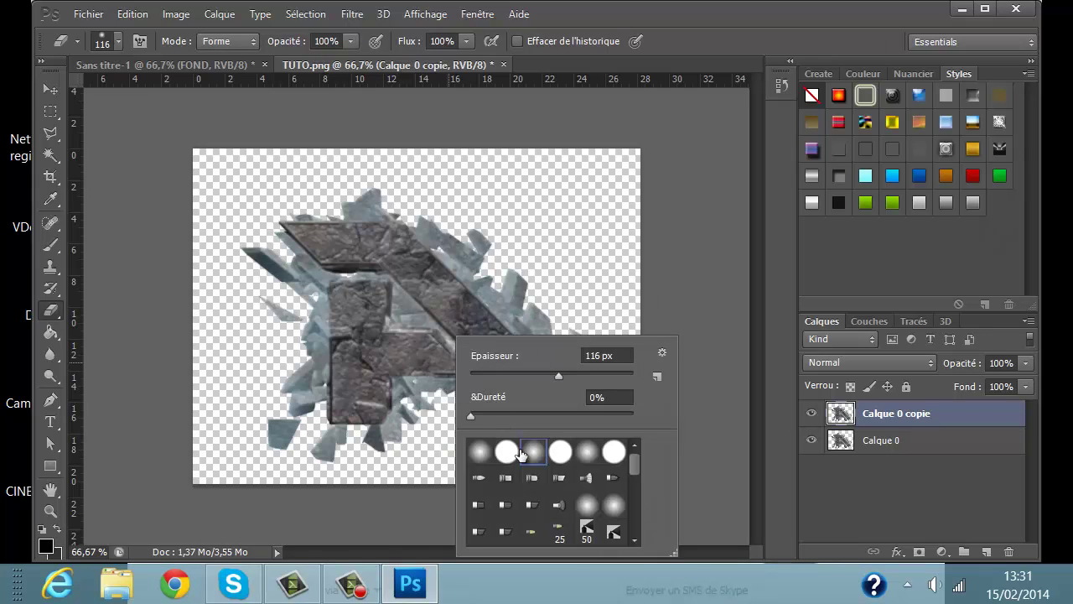
{"action": "double_click", "coordinate": [481, 453]}
{"action": "mouse_move", "coordinate": [436, 329]}
{"action": "left_mouse_down"}
{"action": "mouse_move", "coordinate": [426, 357]}
{"action": "mouse_move", "coordinate": [406, 352]}
{"action": "mouse_move", "coordinate": [383, 310]}
{"action": "mouse_move", "coordinate": [378, 339]}
{"action": "mouse_move", "coordinate": [413, 276]}
{"action": "mouse_move", "coordinate": [439, 337]}
{"action": "mouse_move", "coordinate": [508, 381]}
{"action": "mouse_move", "coordinate": [480, 324]}
{"action": "mouse_move", "coordinate": [474, 348]}
{"action": "mouse_move", "coordinate": [395, 268]}
{"action": "mouse_move", "coordinate": [423, 332]}
{"action": "mouse_move", "coordinate": [372, 243]}
{"action": "mouse_move", "coordinate": [328, 298]}
{"action": "mouse_move", "coordinate": [372, 308]}
{"action": "mouse_move", "coordinate": [346, 365]}
{"action": "mouse_move", "coordinate": [377, 409]}
{"action": "mouse_move", "coordinate": [517, 382]}
{"action": "mouse_move", "coordinate": [514, 401]}
{"action": "mouse_move", "coordinate": [384, 306]}
{"action": "mouse_move", "coordinate": [453, 371]}
{"action": "mouse_move", "coordinate": [367, 349]}
{"action": "mouse_move", "coordinate": [360, 420]}
{"action": "mouse_move", "coordinate": [452, 321]}
{"action": "mouse_move", "coordinate": [463, 349]}
{"action": "mouse_move", "coordinate": [483, 336]}
{"action": "left_mouse_up"}
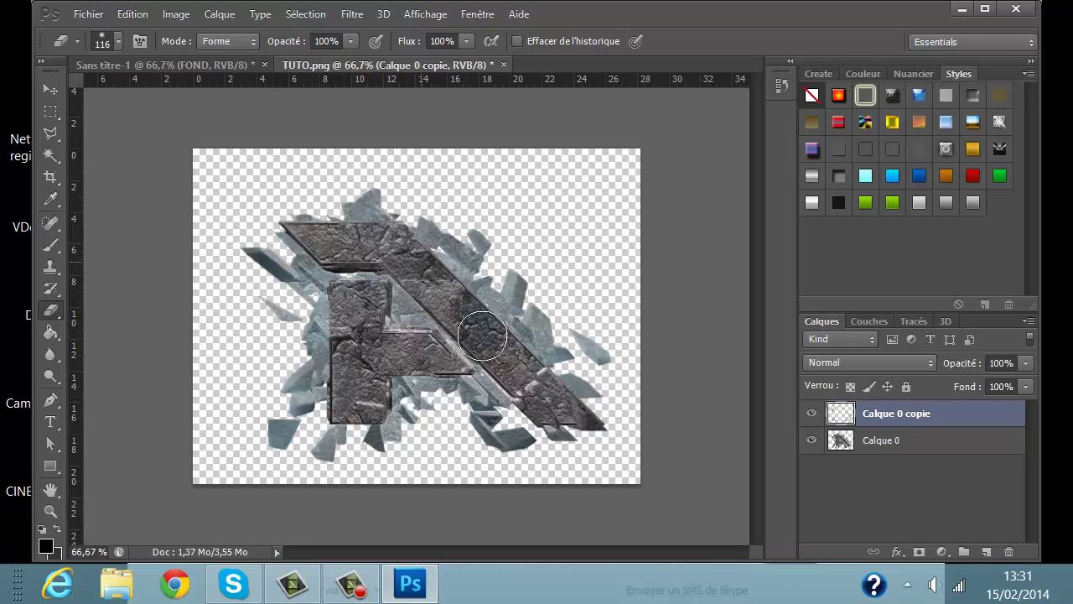
Step: Compare the letter with and without the blurred copy, and merge the copy with the letter layer below
{"action": "left_click", "coordinate": [813, 414]}
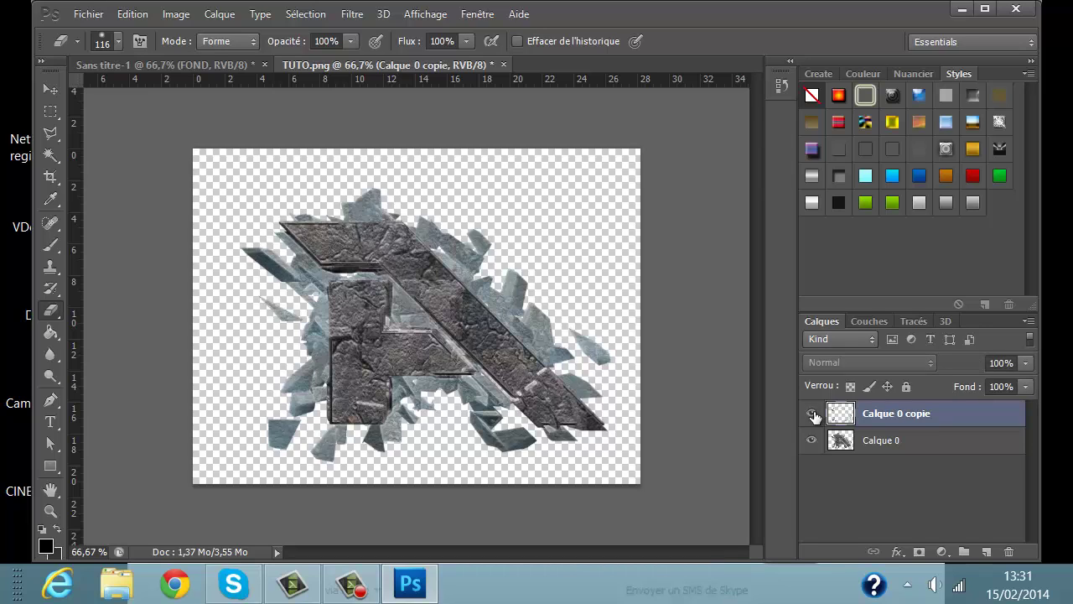
{"action": "left_click", "coordinate": [813, 414]}
{"action": "left_click", "coordinate": [814, 415]}
{"action": "left_click", "coordinate": [813, 414]}
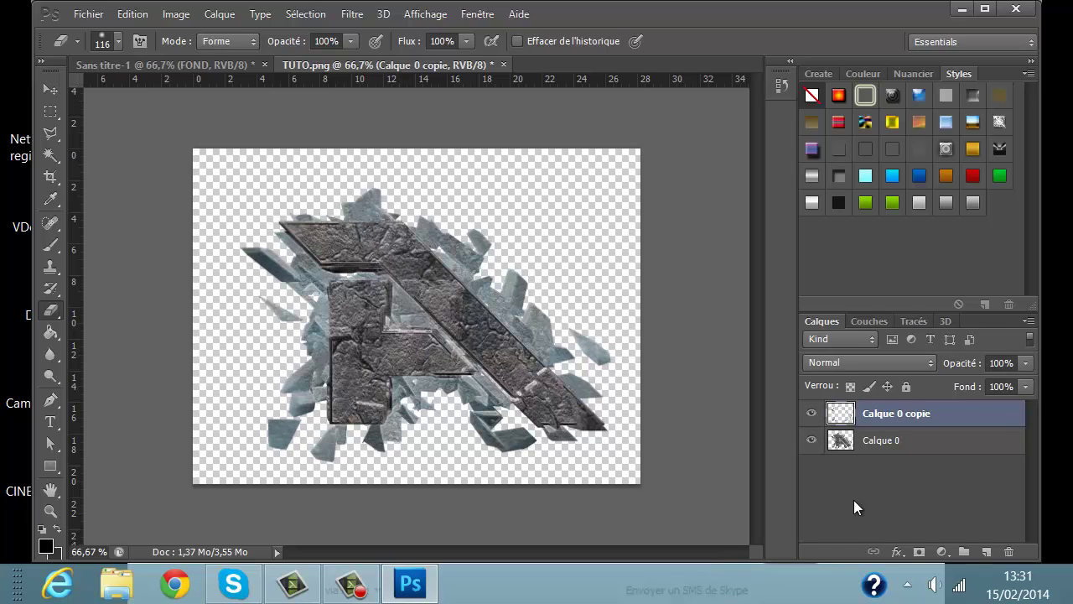
{"action": "right_click", "coordinate": [895, 419]}
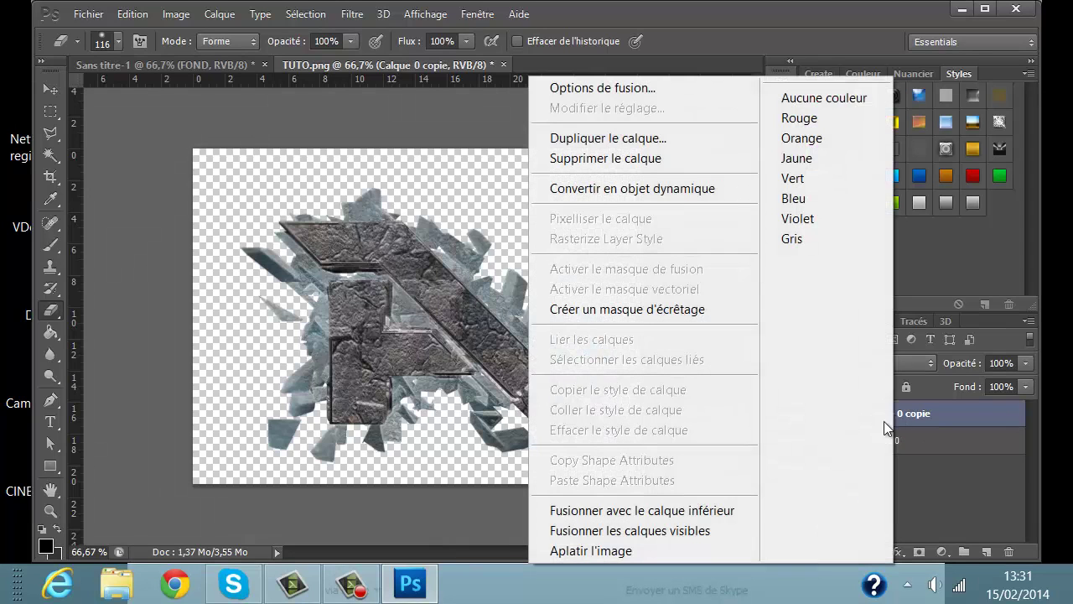
{"action": "left_click", "coordinate": [730, 513]}
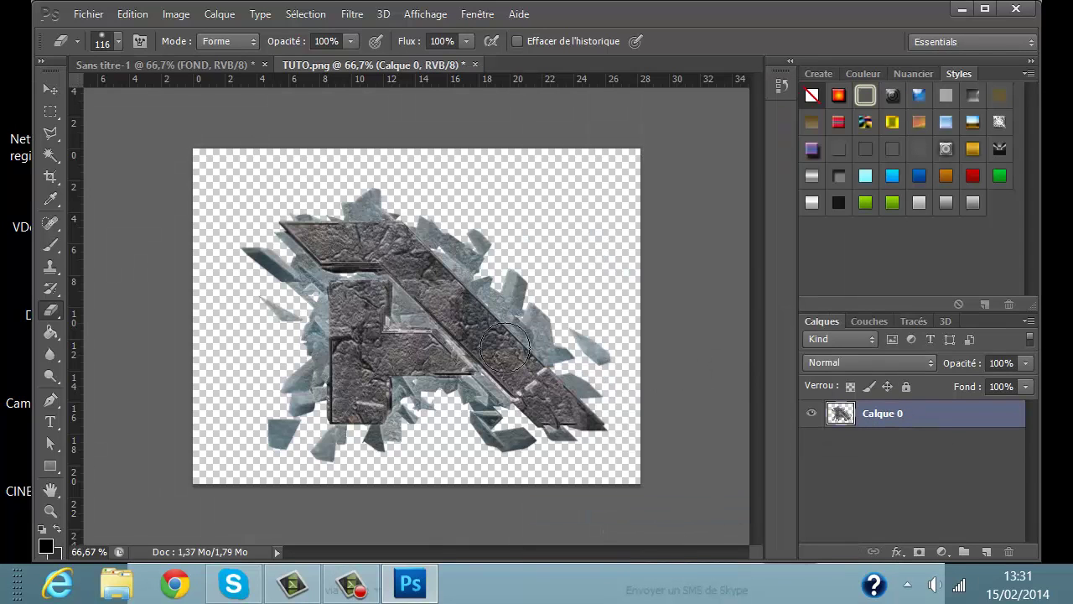
{"action": "left_click_drag", "start_coordinate": [601, 408], "coordinate": [595, 472]}
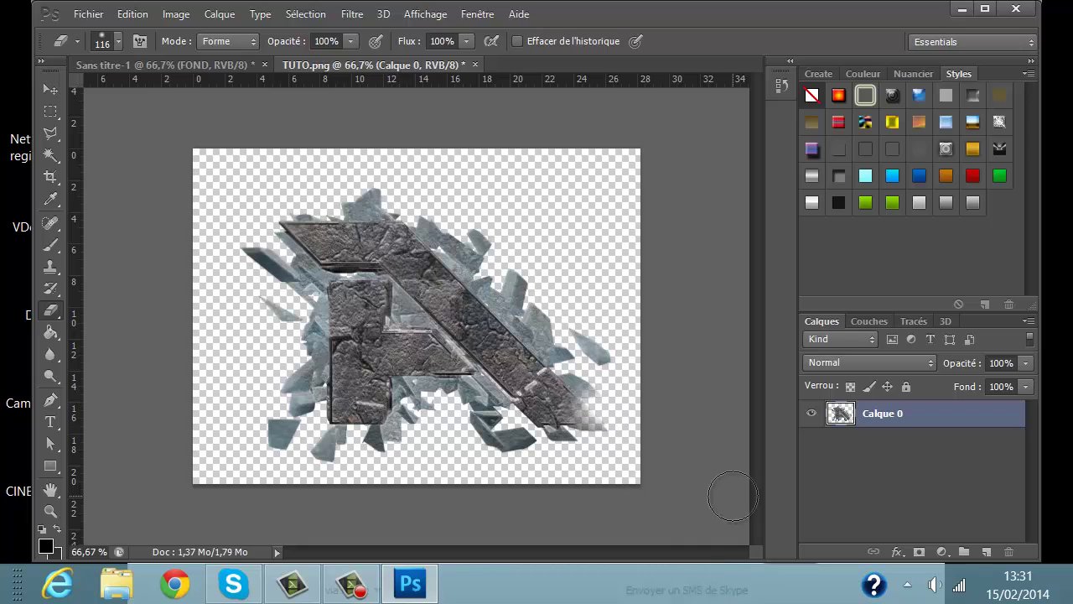
{"action": "key", "text": "ctrl+z"}
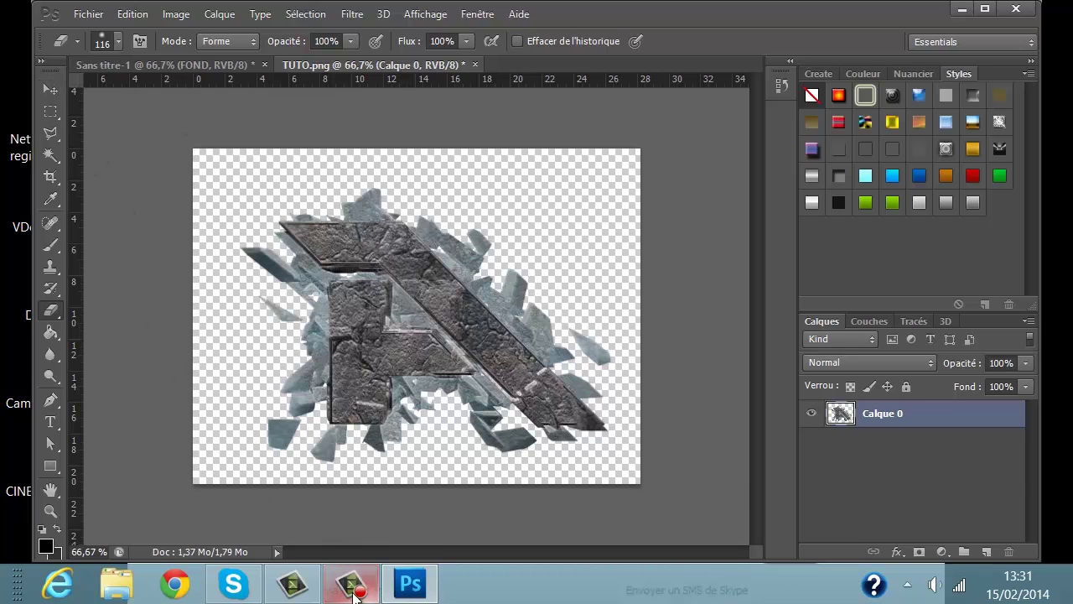
{"action": "left_click", "coordinate": [352, 584]}
{"action": "left_click", "coordinate": [992, 516]}
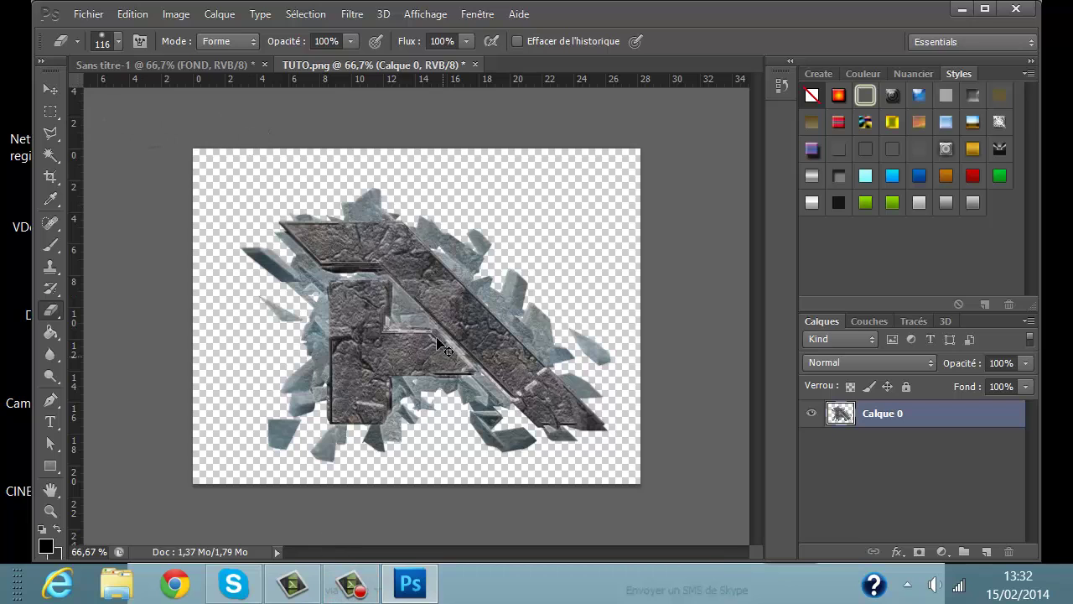
Step: Rename the letter layer LOGO and bring it into the Sans titre-1 document, centred over the black background
{"action": "left_click", "coordinate": [49, 87]}
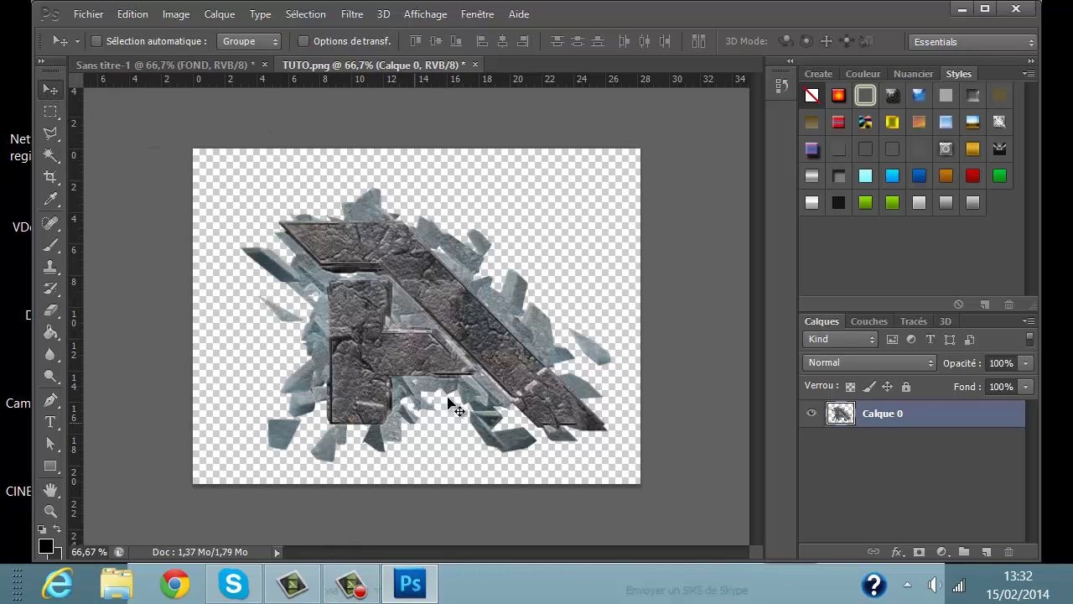
{"action": "mouse_move", "coordinate": [514, 387]}
{"action": "left_mouse_down"}
{"action": "mouse_move", "coordinate": [506, 357]}
{"action": "mouse_move", "coordinate": [501, 374]}
{"action": "left_mouse_up"}
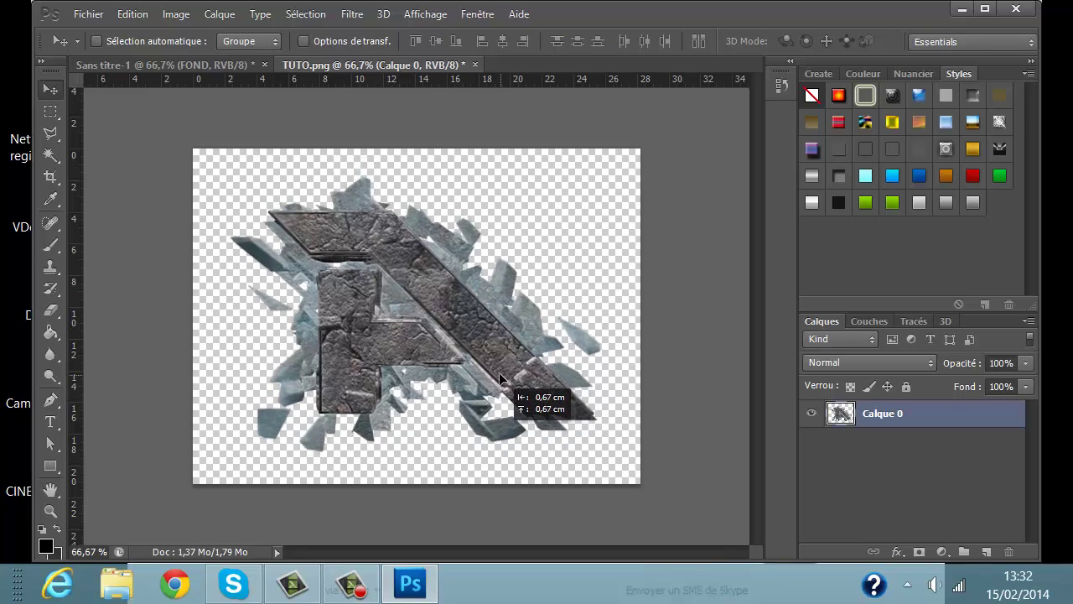
{"action": "double_click", "coordinate": [882, 415]}
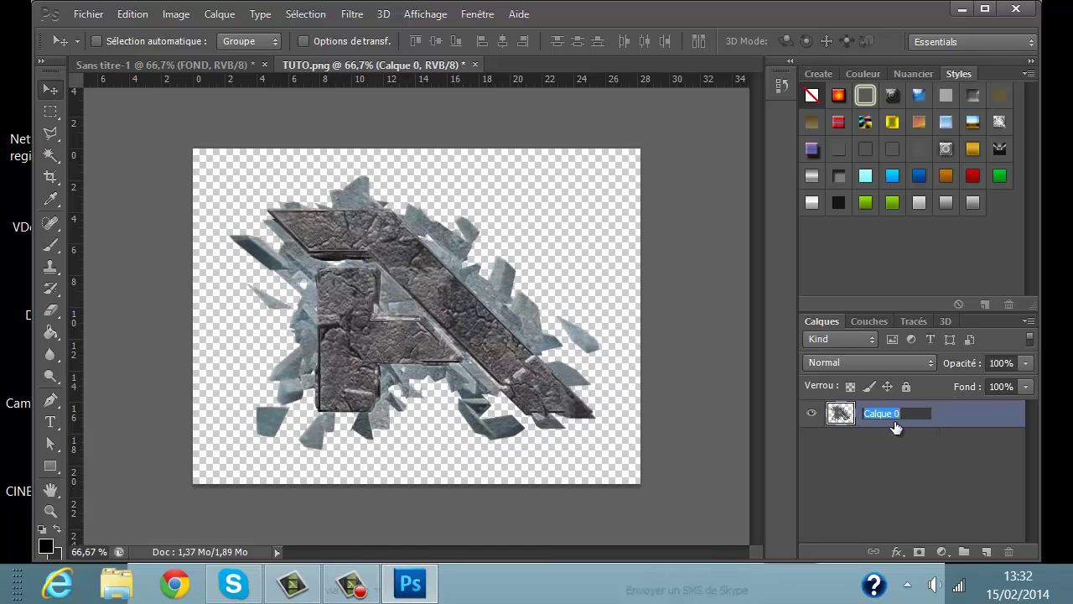
{"action": "type", "text": "LOGO"}
{"action": "key", "text": "Return"}
{"action": "left_click_drag", "start_coordinate": [516, 346], "coordinate": [311, 273]}
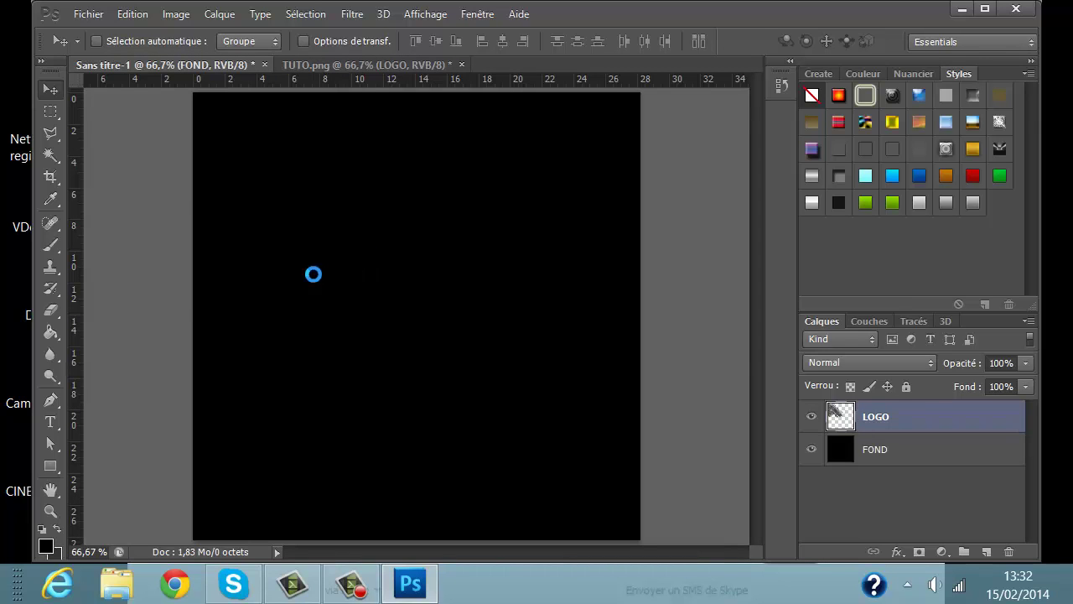
{"action": "left_click_drag", "start_coordinate": [401, 307], "coordinate": [547, 399]}
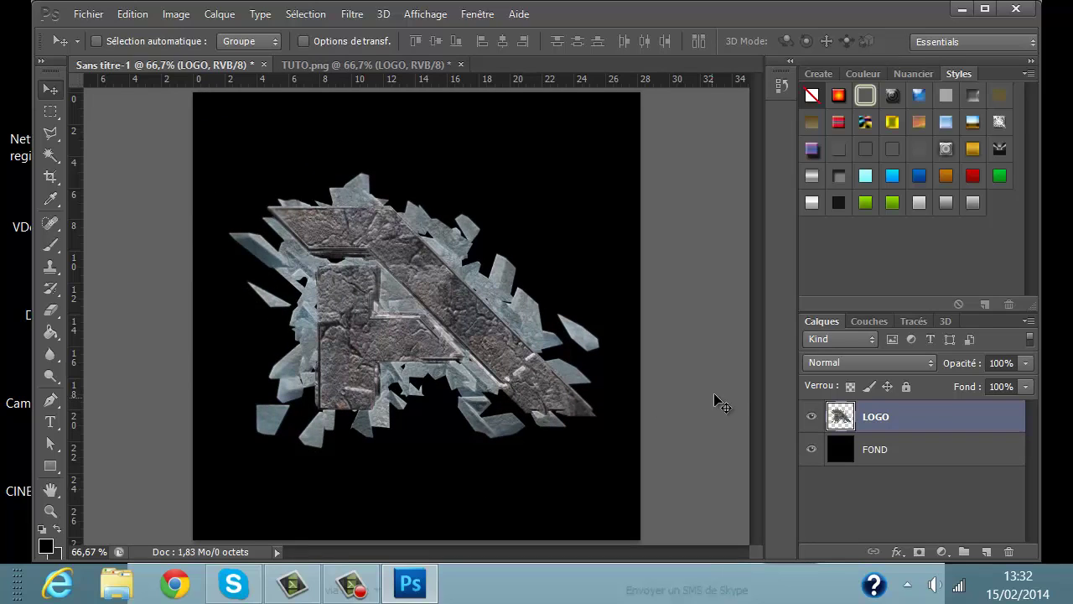
Step: Lock the FOND layer completely and make LOGO the active layer again
{"action": "left_click", "coordinate": [950, 453]}
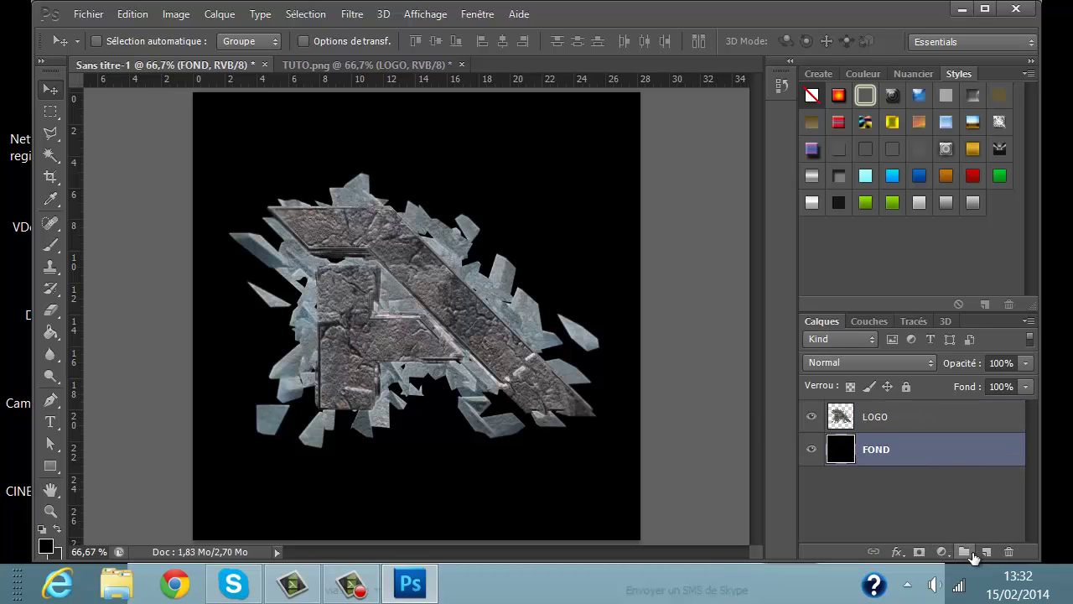
{"action": "left_click", "coordinate": [1008, 551]}
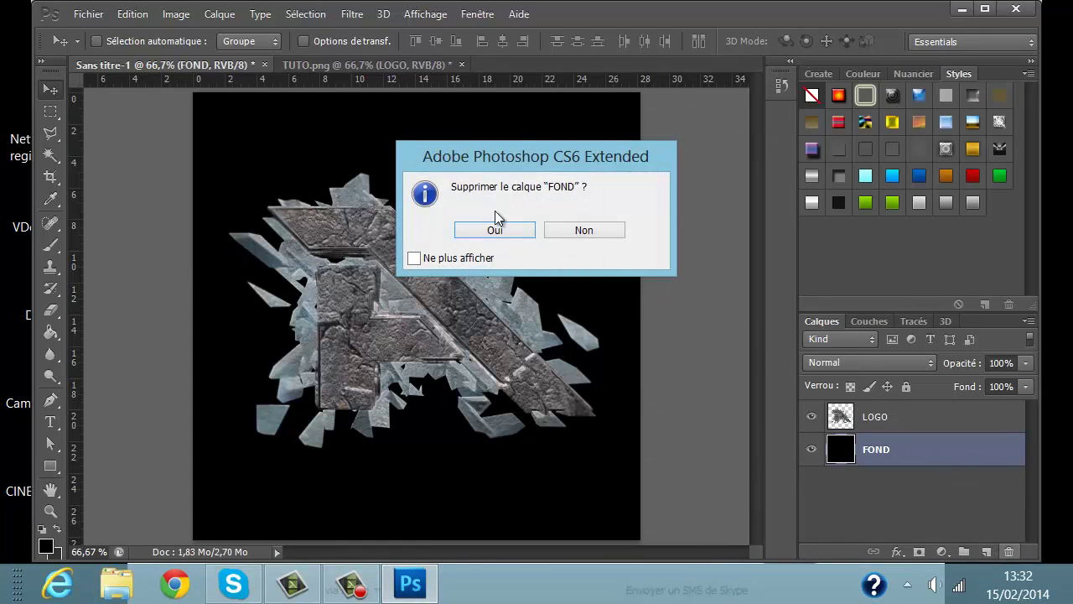
{"action": "left_click", "coordinate": [599, 240]}
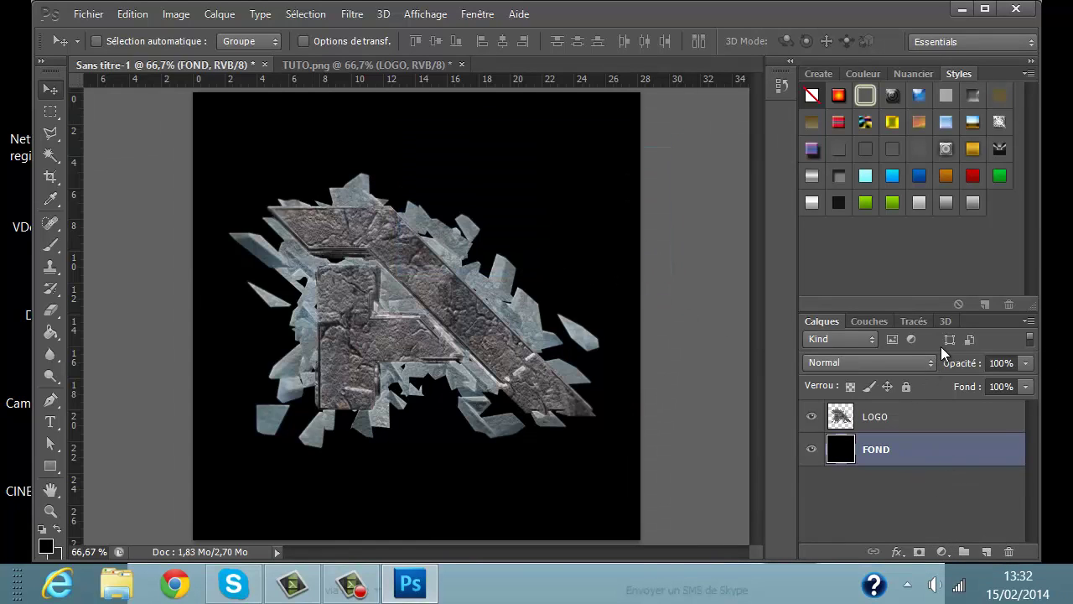
{"action": "left_click", "coordinate": [907, 386]}
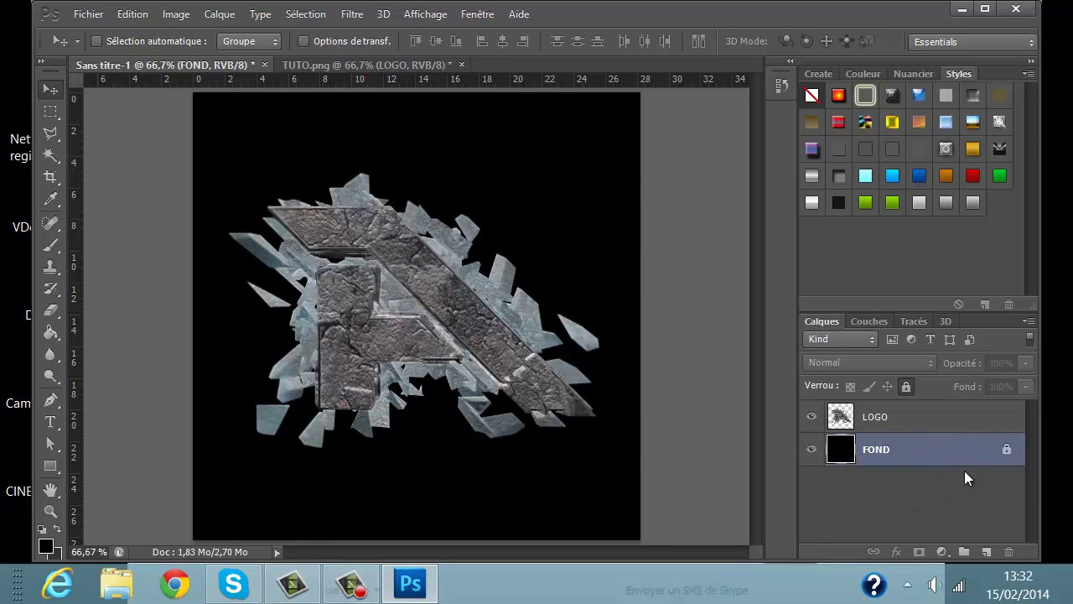
{"action": "left_click", "coordinate": [939, 417]}
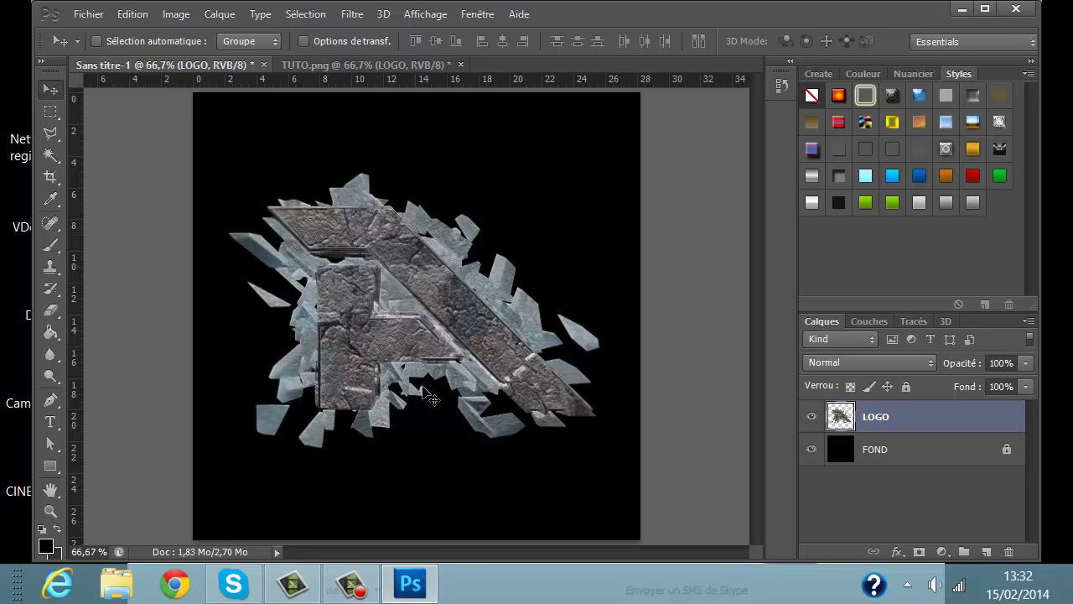
Step: Open the reference image Logo AeroDesign 2.1 from the GFX > Final folder in Documents, view it, and return to Photoshop
{"action": "left_click", "coordinate": [117, 585]}
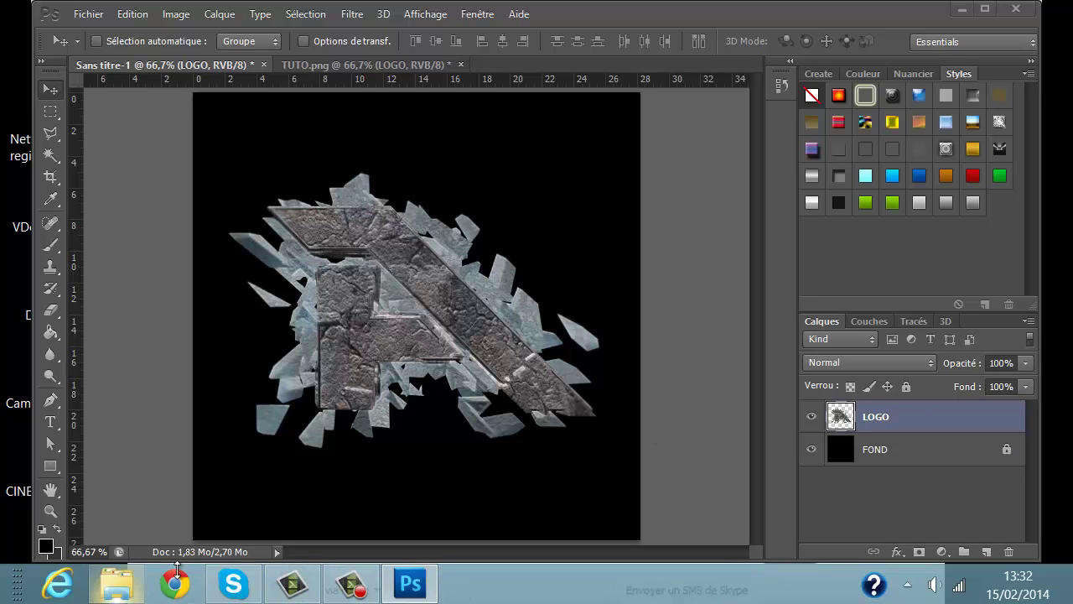
{"action": "double_click", "coordinate": [304, 100]}
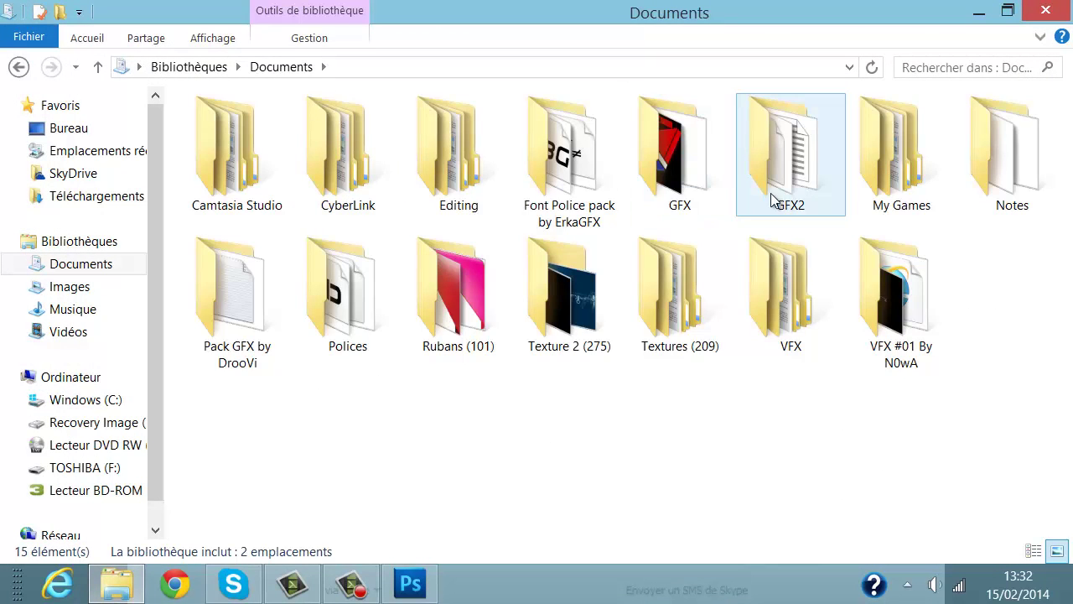
{"action": "double_click", "coordinate": [675, 159]}
{"action": "double_click", "coordinate": [905, 185]}
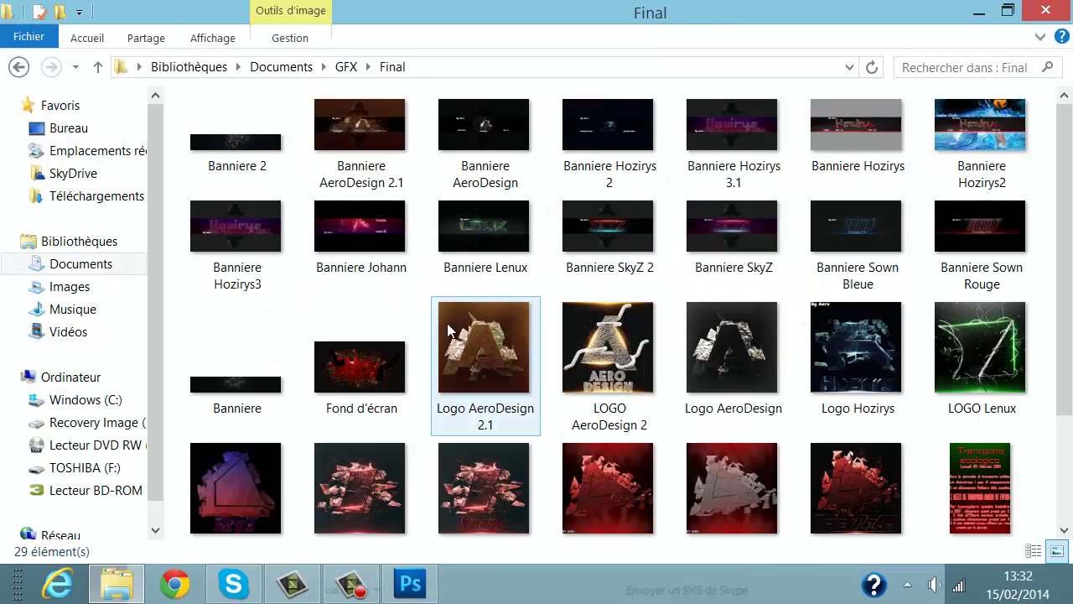
{"action": "double_click", "coordinate": [450, 328]}
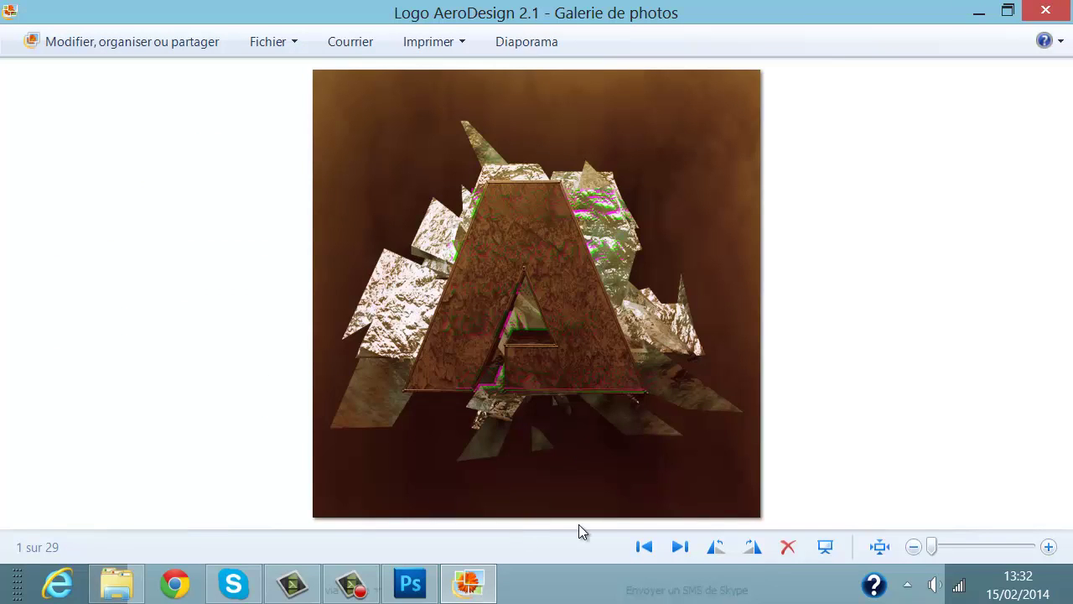
{"action": "left_click", "coordinate": [404, 585]}
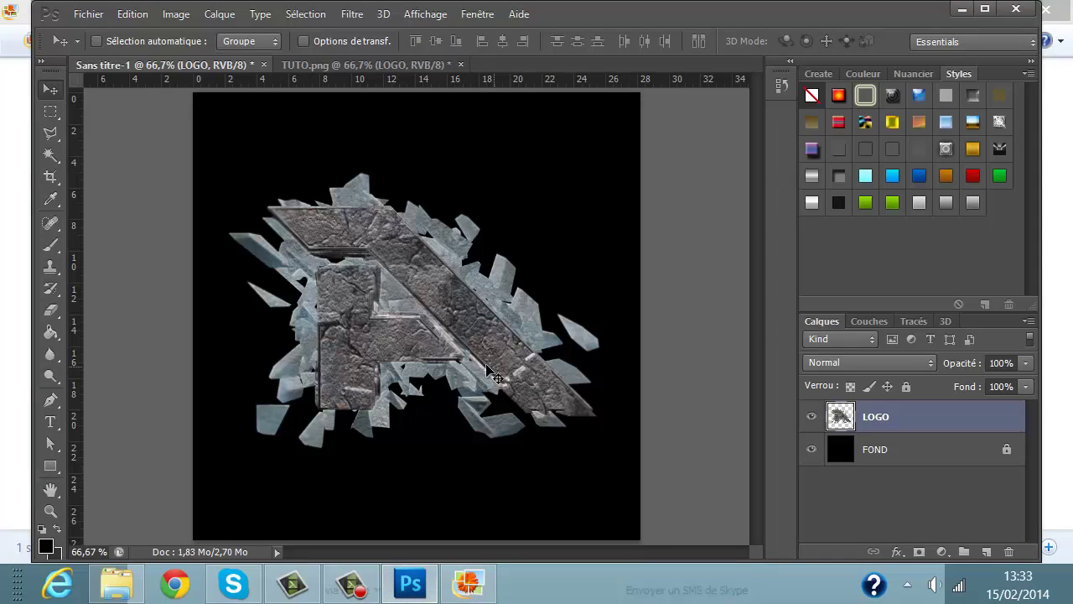
Step: Select many thin horizontal rectangles scattered over the LOGO letter and its fragments, and copy them together to a new layer
{"action": "left_click", "coordinate": [51, 511]}
{"action": "left_click", "coordinate": [517, 457], "text": "alt"}
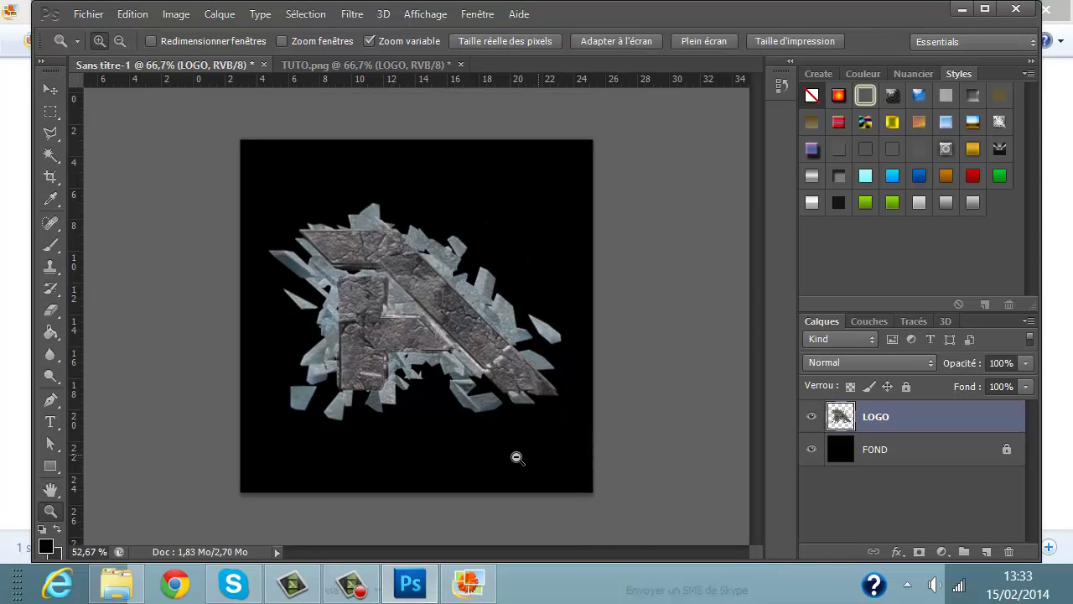
{"action": "left_click", "coordinate": [517, 458]}
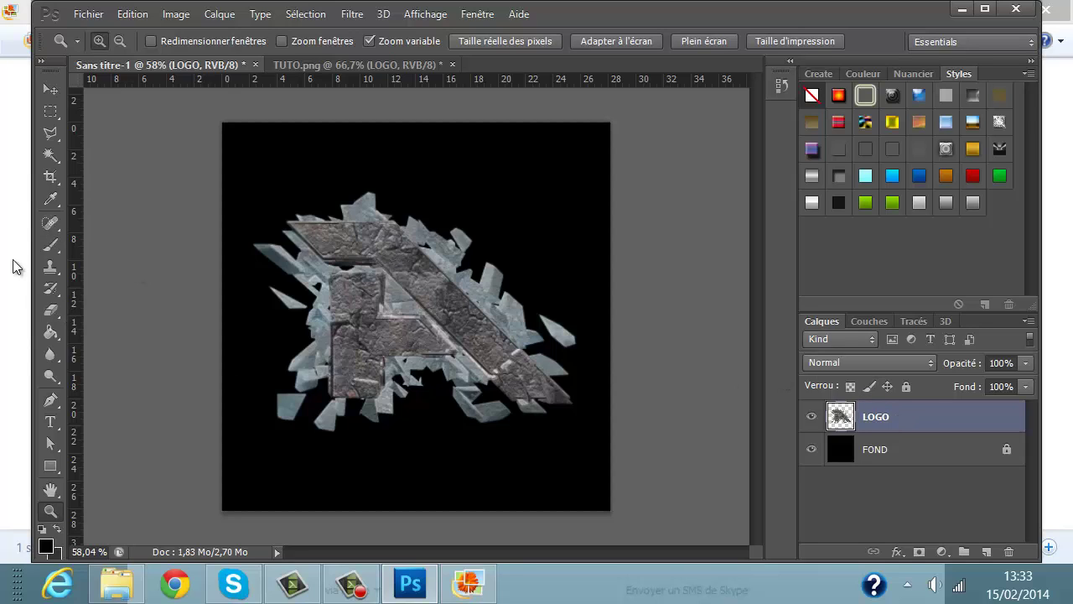
{"action": "left_click", "coordinate": [50, 109]}
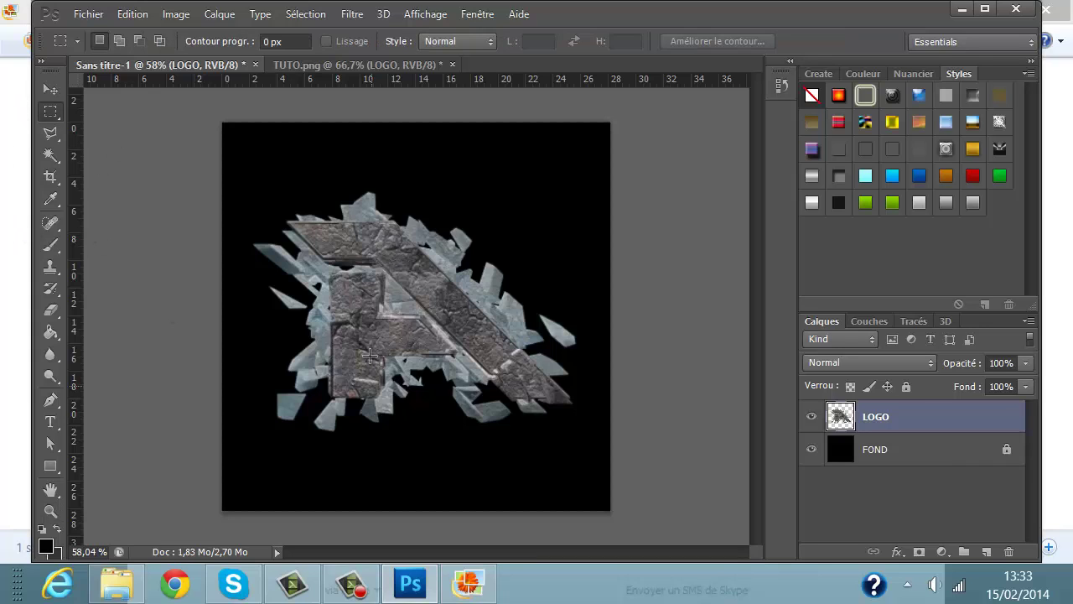
{"action": "left_click_drag", "start_coordinate": [333, 224], "coordinate": [427, 241]}
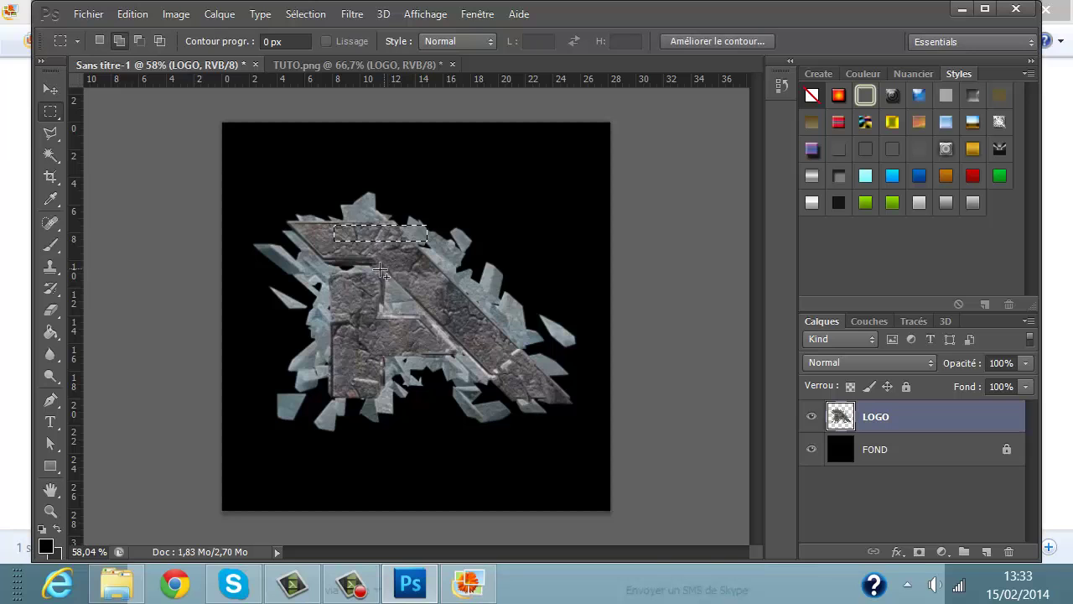
{"action": "left_click_drag", "start_coordinate": [367, 272], "coordinate": [511, 325], "text": "shift"}
{"action": "left_click_drag", "start_coordinate": [373, 329], "coordinate": [565, 382], "text": "shift"}
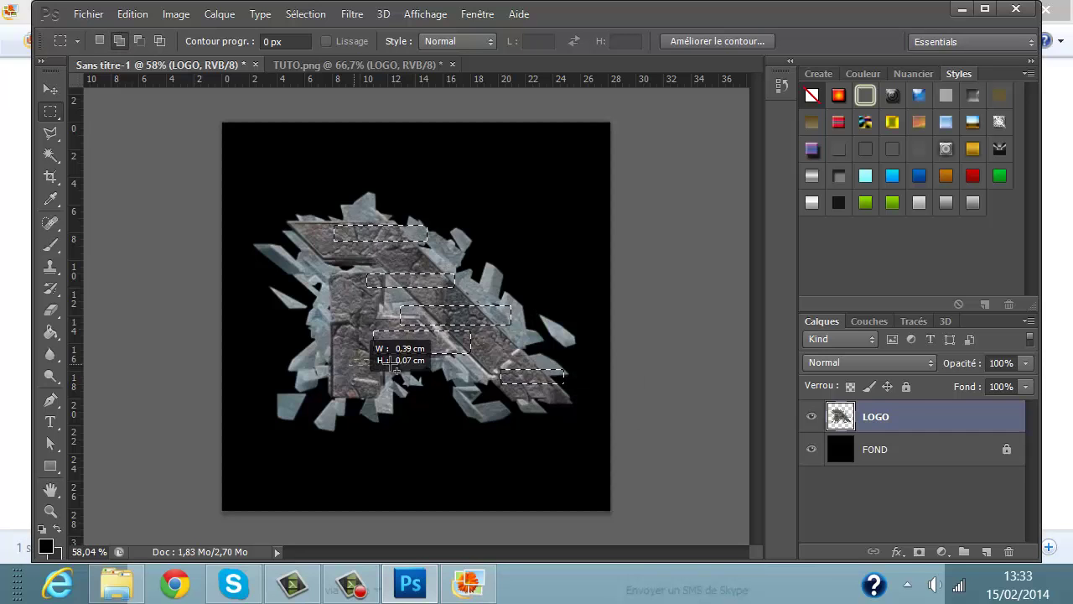
{"action": "left_click_drag", "start_coordinate": [349, 364], "coordinate": [430, 380], "text": "shift"}
{"action": "left_click_drag", "start_coordinate": [315, 303], "coordinate": [377, 313], "text": "shift"}
{"action": "left_click_drag", "start_coordinate": [288, 264], "coordinate": [340, 275], "text": "shift"}
{"action": "left_click_drag", "start_coordinate": [394, 250], "coordinate": [455, 261], "text": "shift"}
{"action": "left_click_drag", "start_coordinate": [435, 300], "coordinate": [499, 304], "text": "shift"}
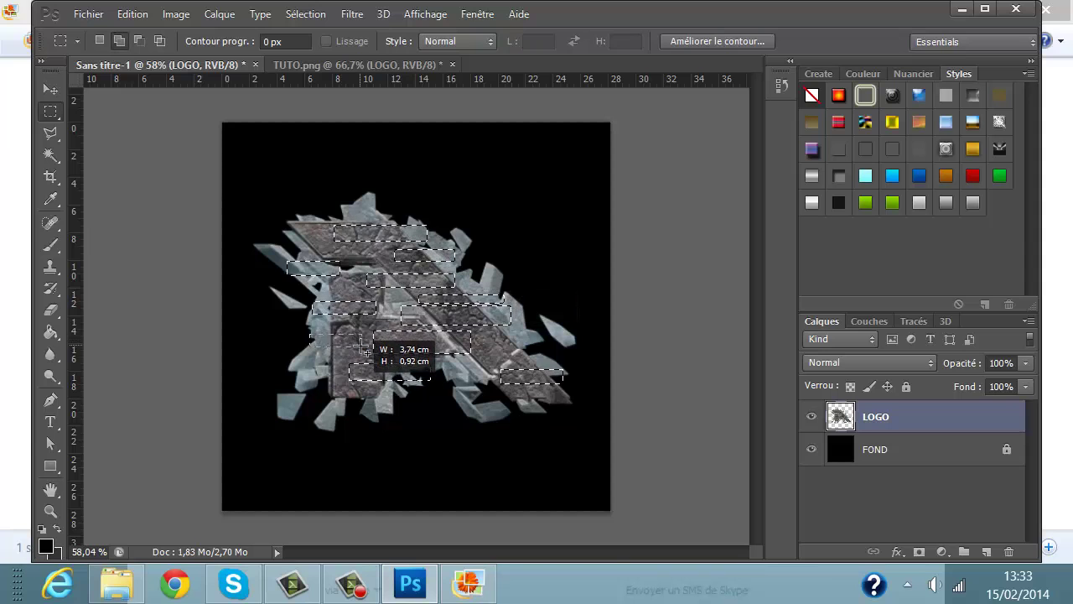
{"action": "left_click_drag", "start_coordinate": [360, 348], "coordinate": [360, 348], "text": "shift"}
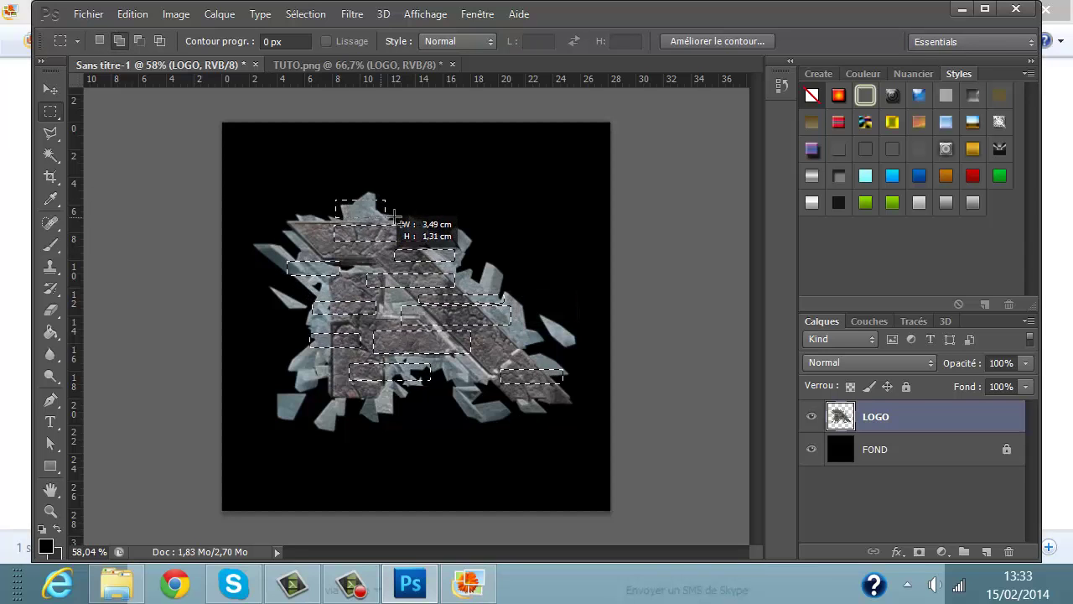
{"action": "left_click_drag", "start_coordinate": [394, 216], "coordinate": [396, 216], "text": "shift"}
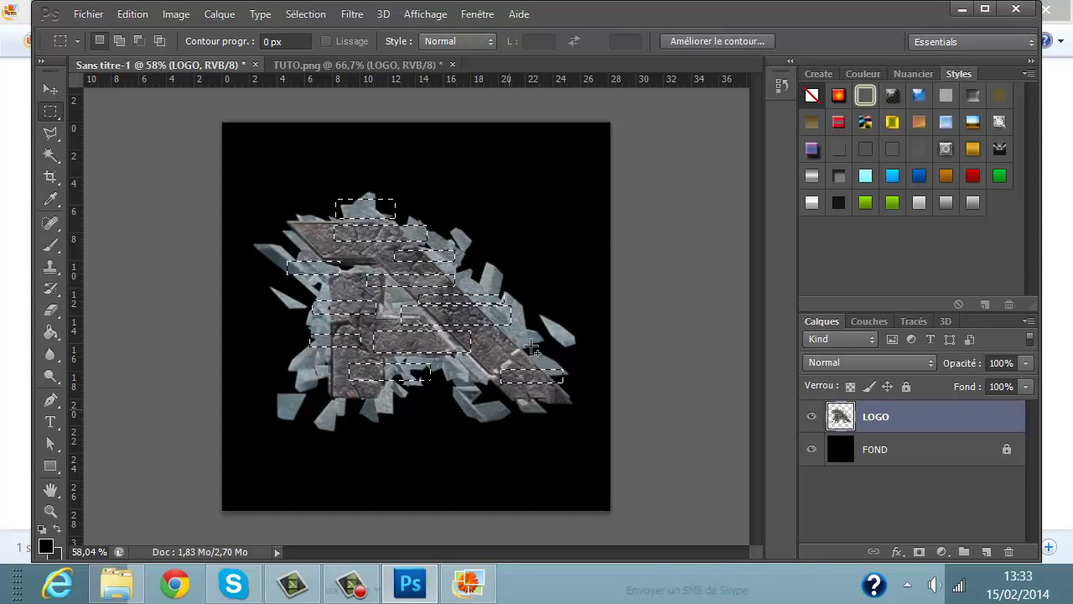
{"action": "left_click_drag", "start_coordinate": [487, 335], "coordinate": [550, 351], "text": "shift"}
{"action": "left_click_drag", "start_coordinate": [455, 400], "coordinate": [512, 410], "text": "shift"}
{"action": "left_click_drag", "start_coordinate": [568, 337], "coordinate": [590, 343], "text": "shift"}
{"action": "left_click_drag", "start_coordinate": [266, 388], "coordinate": [335, 408], "text": "shift"}
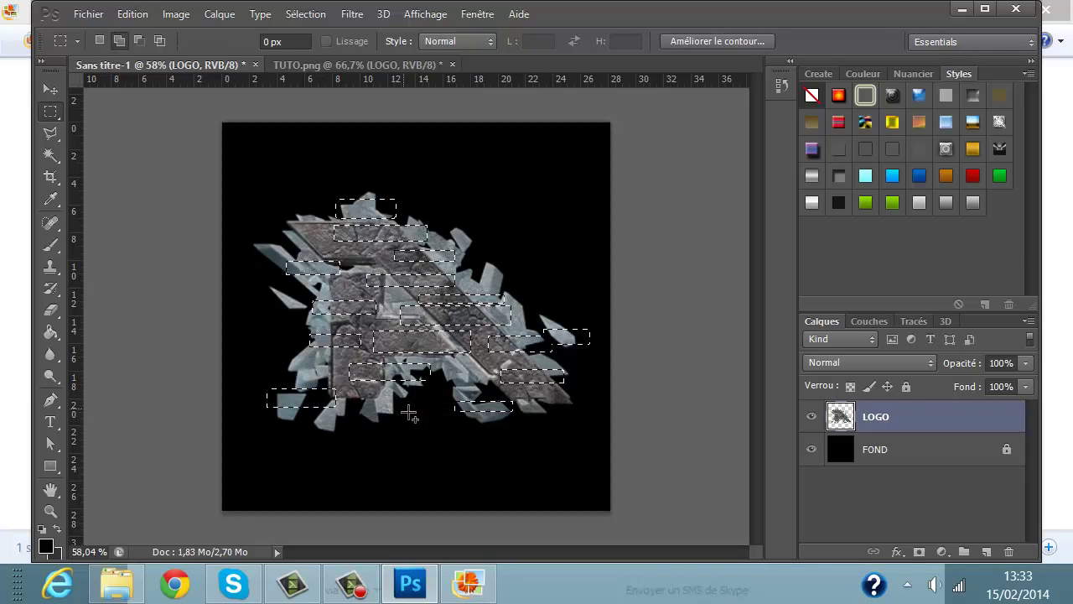
{"action": "left_click", "coordinate": [460, 287], "text": "shift"}
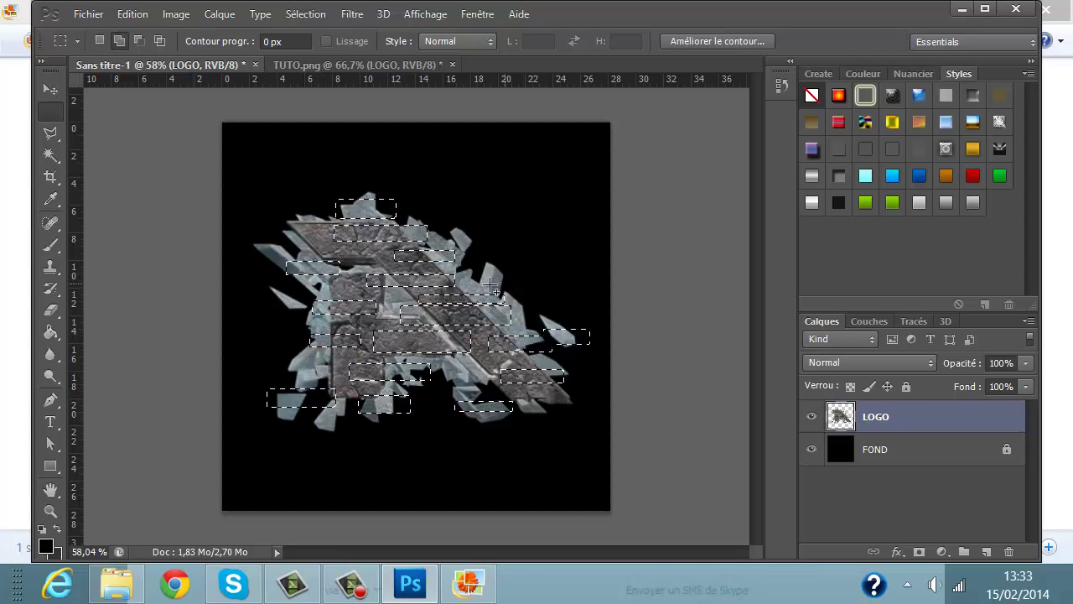
{"action": "left_click_drag", "start_coordinate": [277, 290], "coordinate": [289, 298], "text": "shift"}
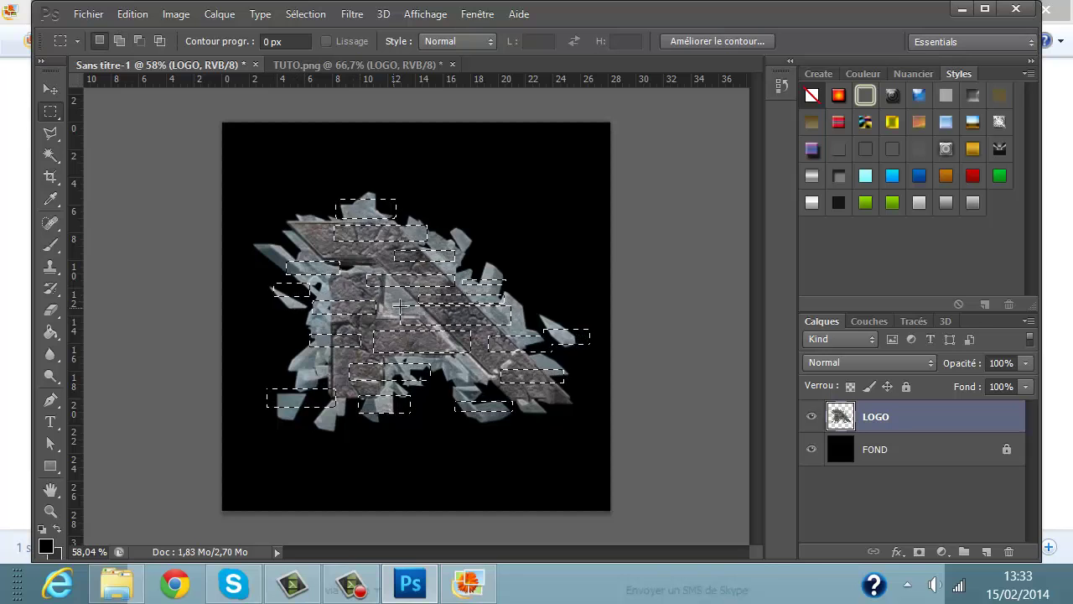
{"action": "right_click", "coordinate": [437, 281]}
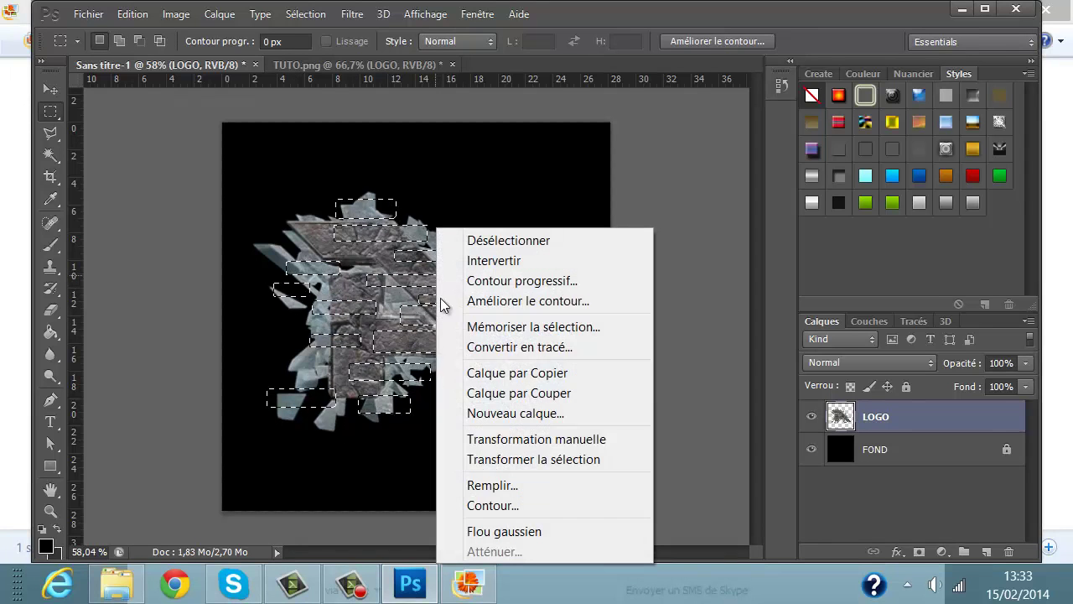
{"action": "left_click", "coordinate": [503, 373]}
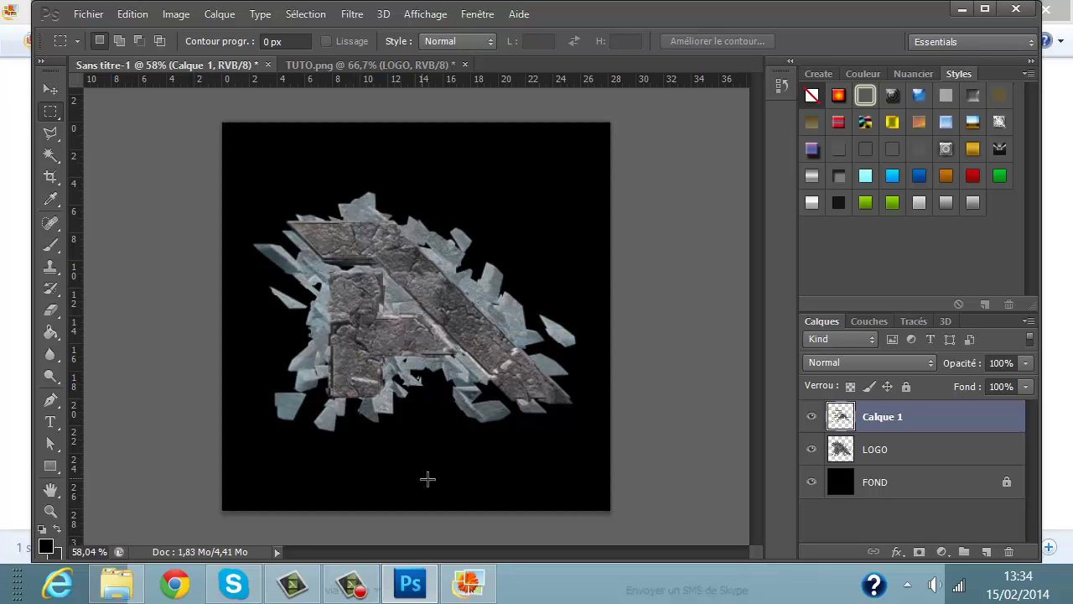
Step: Turn off the red and blue channels in the blending options of Calque 1, keeping only green
{"action": "double_click", "coordinate": [992, 423]}
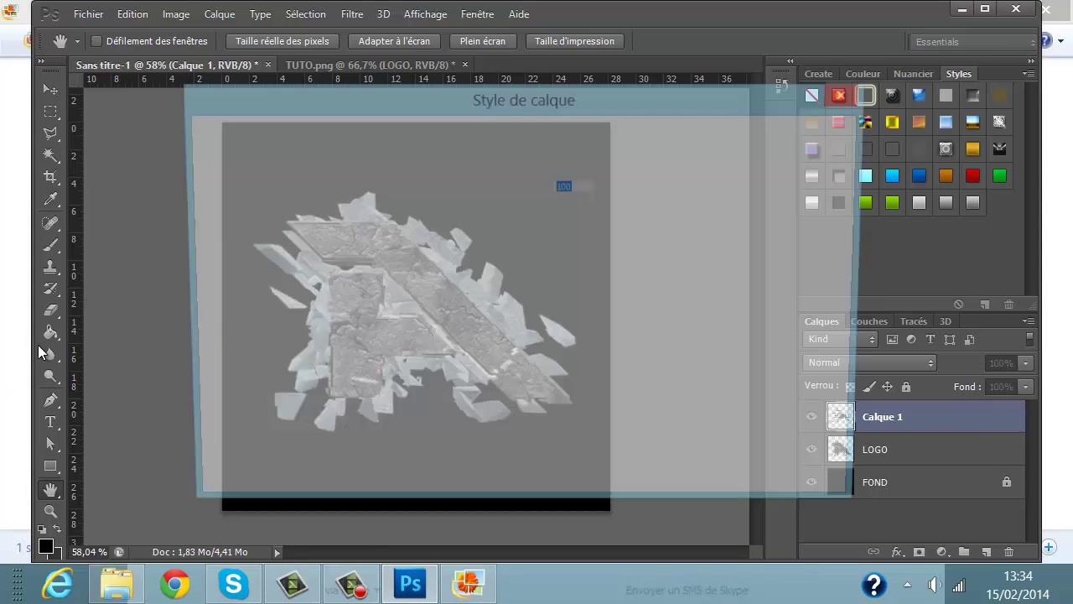
{"action": "left_click", "coordinate": [534, 247]}
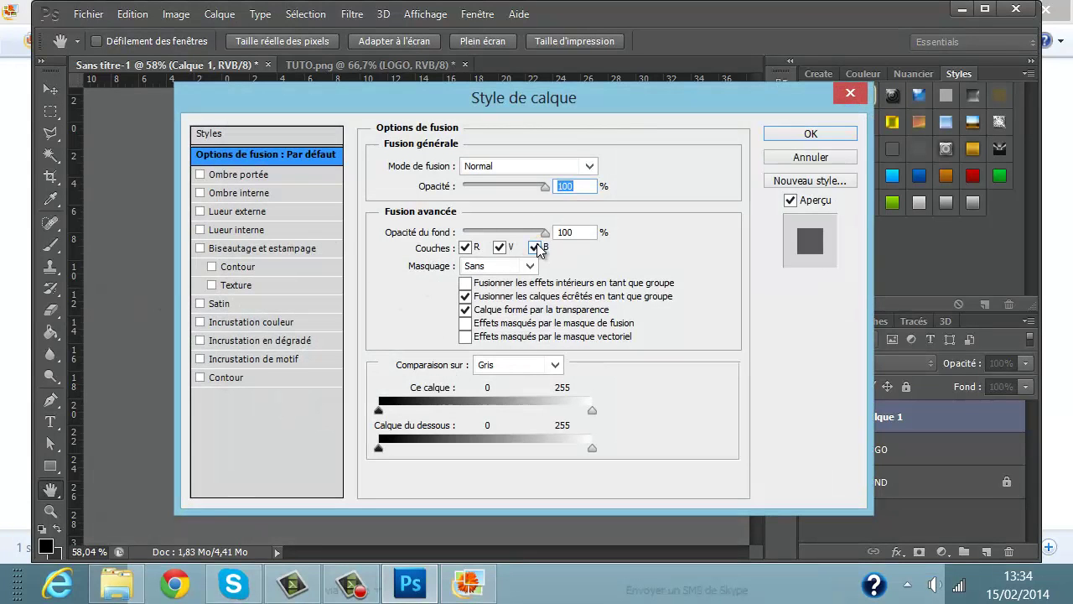
{"action": "left_click", "coordinate": [465, 247]}
{"action": "left_click", "coordinate": [466, 249]}
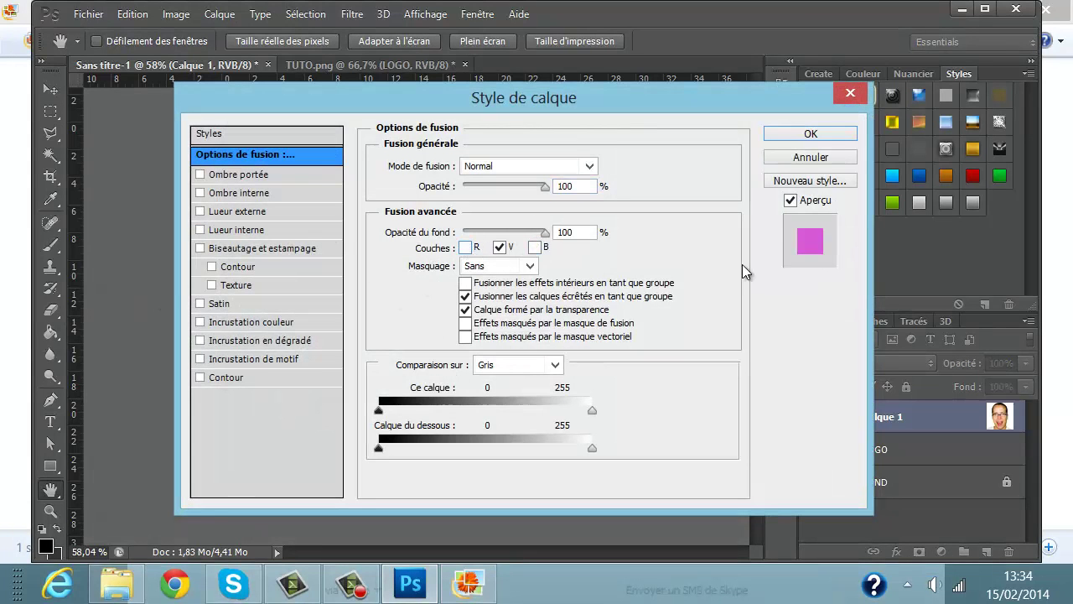
{"action": "left_click", "coordinate": [810, 135]}
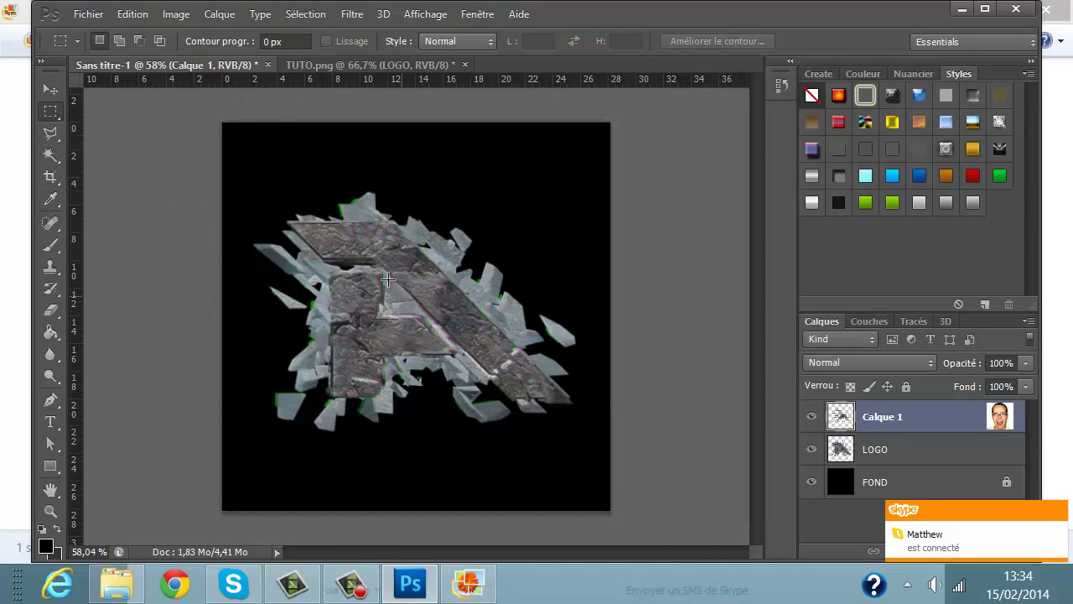
Step: View the reference image Logo AeroDesign 2.1 again, close its viewer and return to Photoshop
{"action": "left_click", "coordinate": [1009, 506]}
{"action": "left_click", "coordinate": [979, 10]}
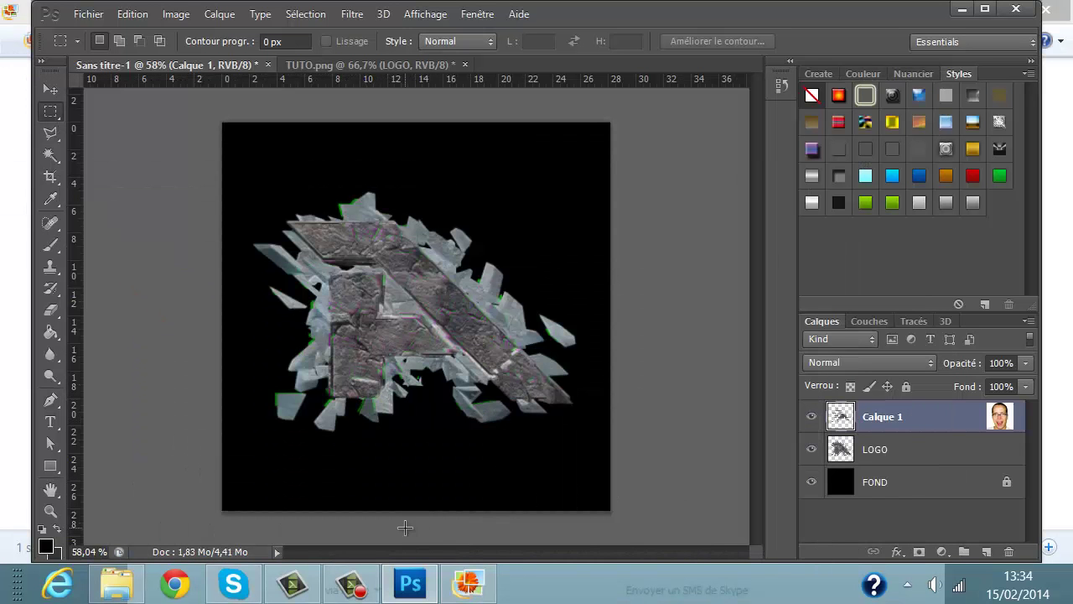
{"action": "left_click", "coordinate": [467, 590]}
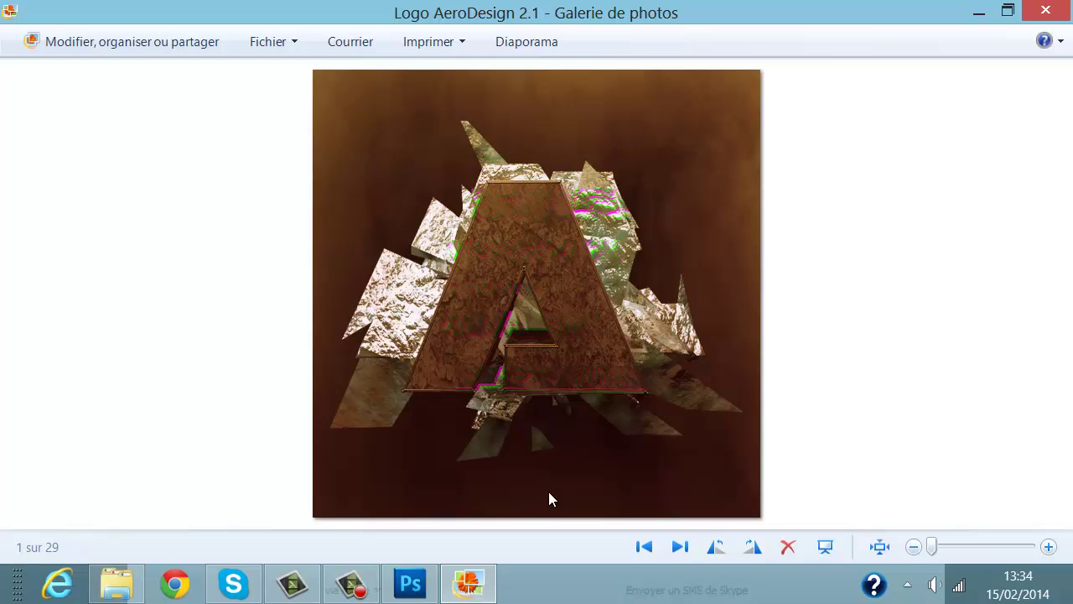
{"action": "key", "text": "alt+F4"}
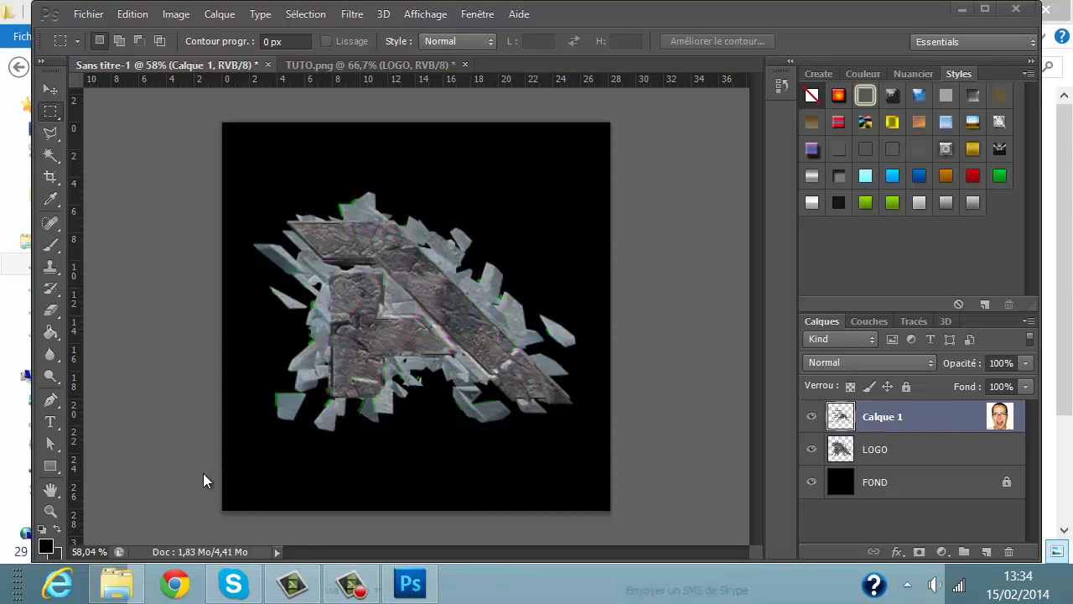
Step: Set up the Brush tool with a soft round tip, 2216 px in size with 0% hardness
{"action": "left_click", "coordinate": [50, 511]}
{"action": "left_click_drag", "start_coordinate": [630, 424], "coordinate": [558, 414]}
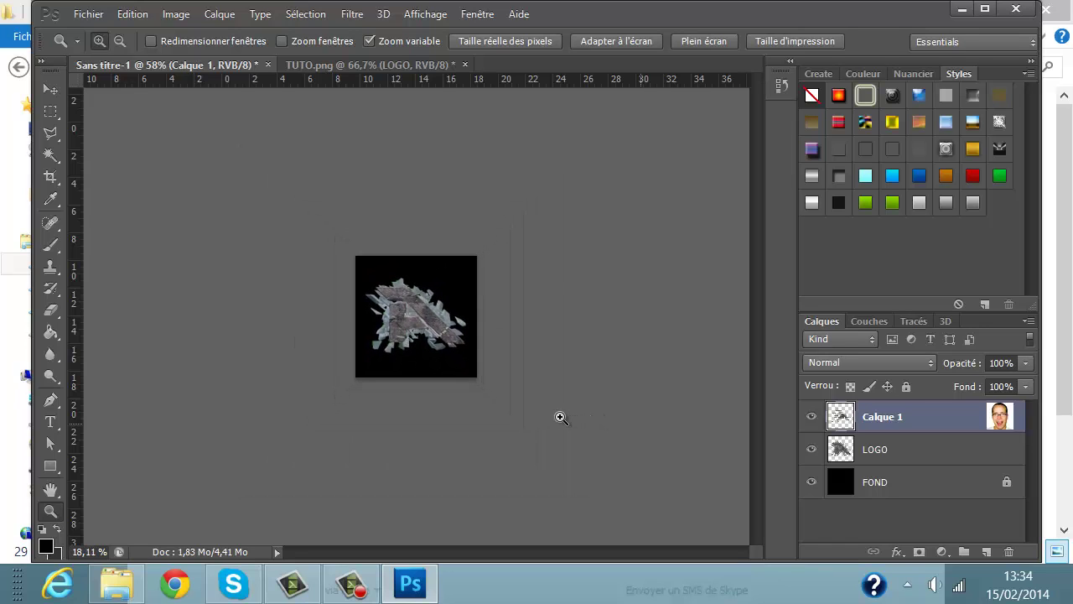
{"action": "left_click", "coordinate": [50, 245]}
{"action": "right_click", "coordinate": [50, 245]}
{"action": "left_click", "coordinate": [118, 243]}
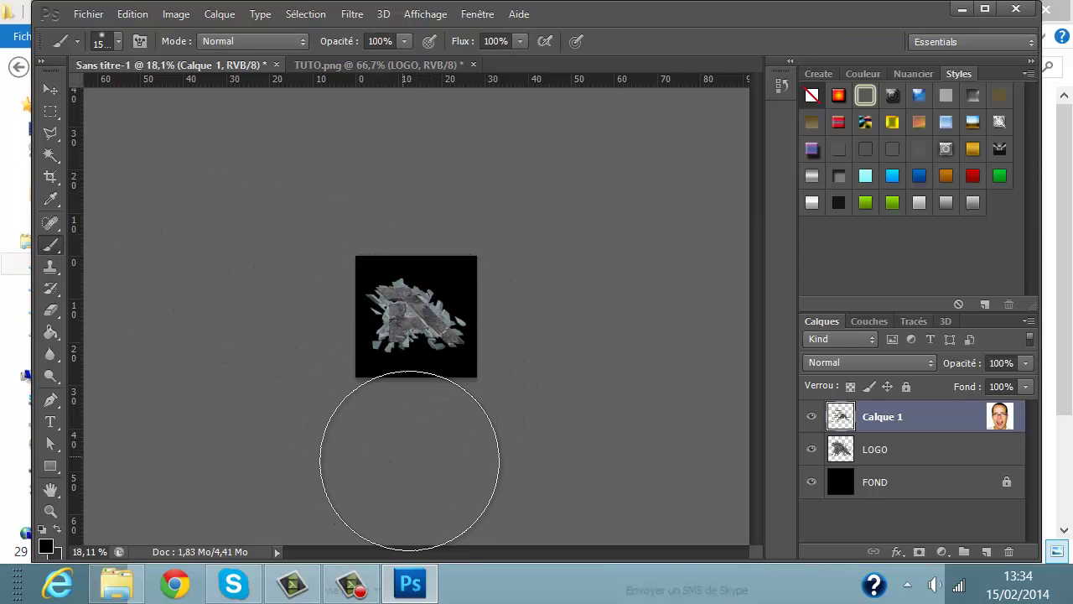
{"action": "right_click", "coordinate": [426, 279]}
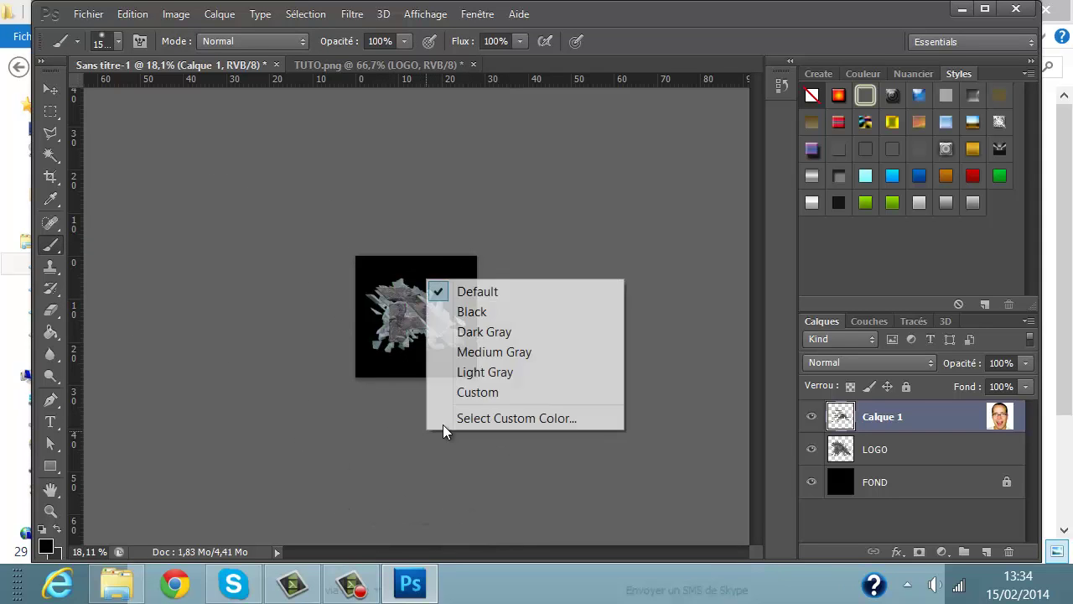
{"action": "left_click", "coordinate": [413, 315]}
{"action": "right_click", "coordinate": [413, 315]}
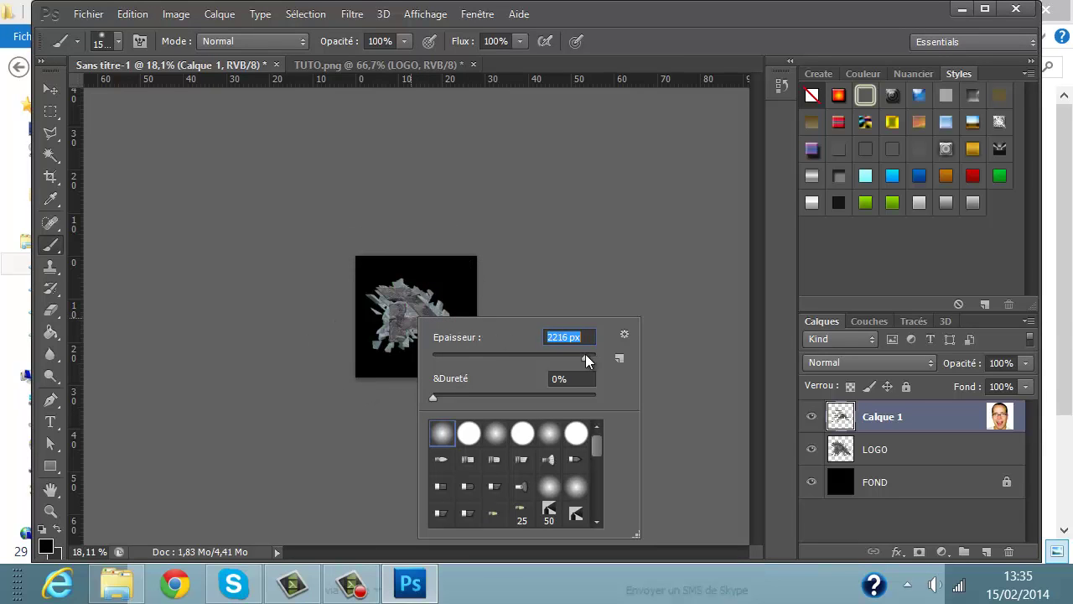
{"action": "left_click_drag", "start_coordinate": [586, 354], "coordinate": [585, 355]}
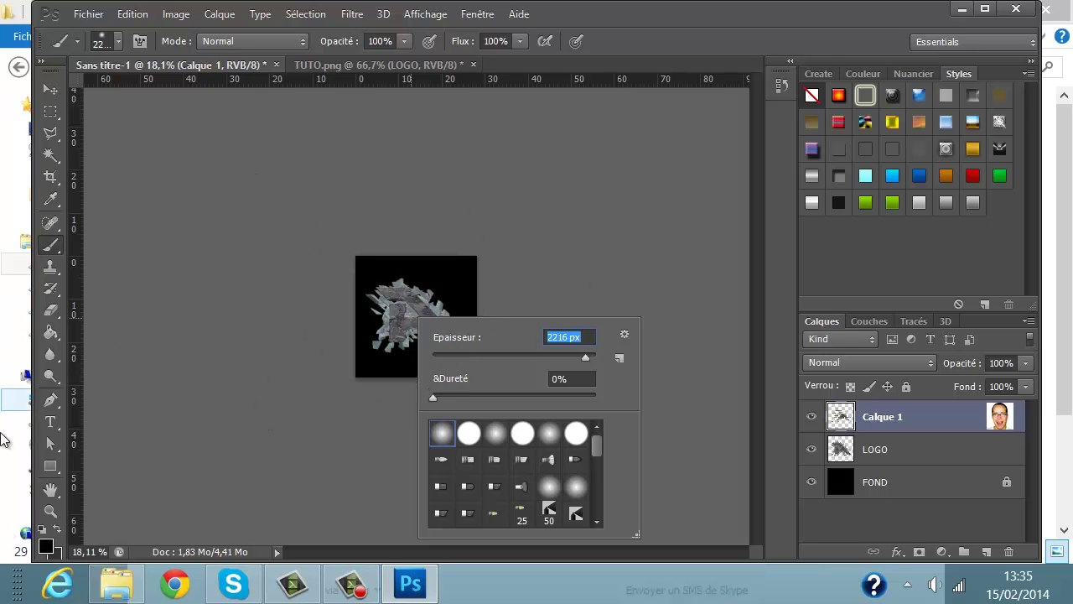
Step: Set the foreground colour to white
{"action": "left_click", "coordinate": [49, 514]}
{"action": "left_click_drag", "start_coordinate": [472, 383], "coordinate": [275, 380]}
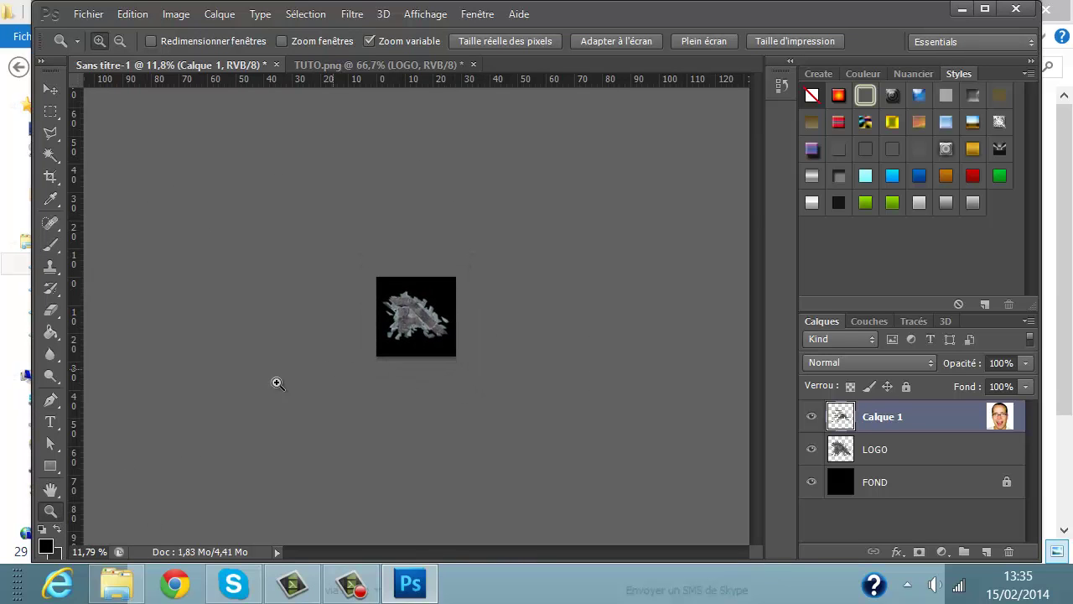
{"action": "left_click", "coordinate": [44, 544]}
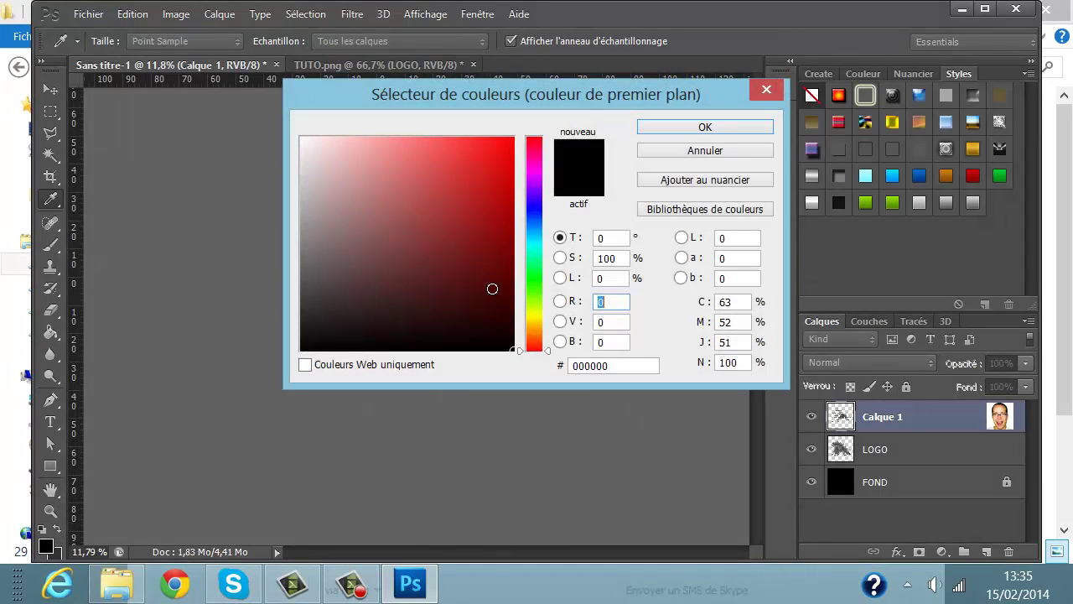
{"action": "left_click_drag", "start_coordinate": [491, 288], "coordinate": [119, 7]}
{"action": "left_click", "coordinate": [723, 129]}
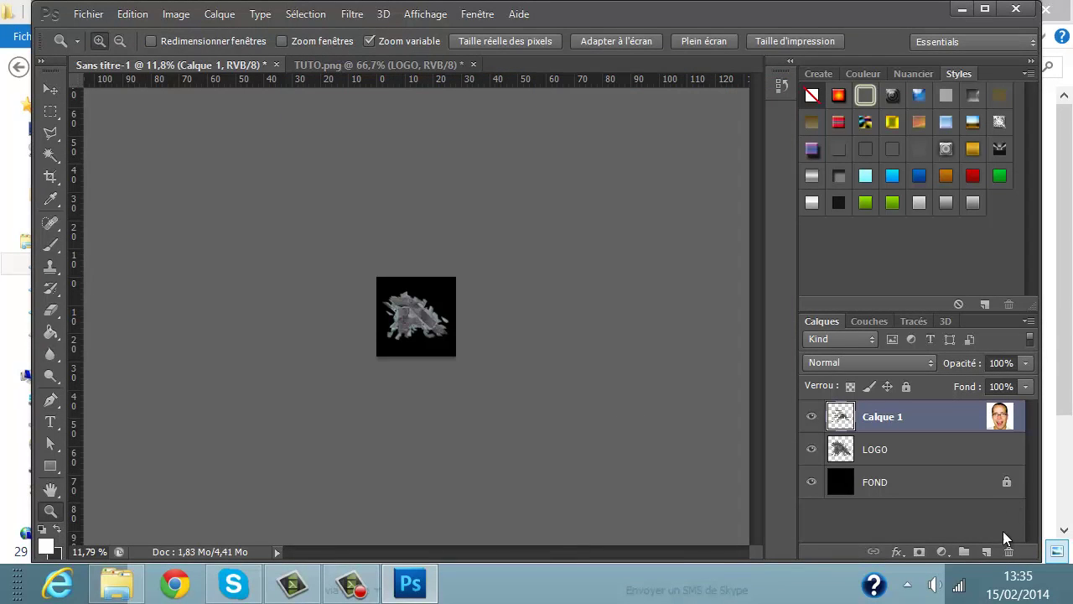
Step: Add a new layer above Calque 1 and brush a faint white glow inward from around the canvas edges
{"action": "left_click", "coordinate": [986, 551]}
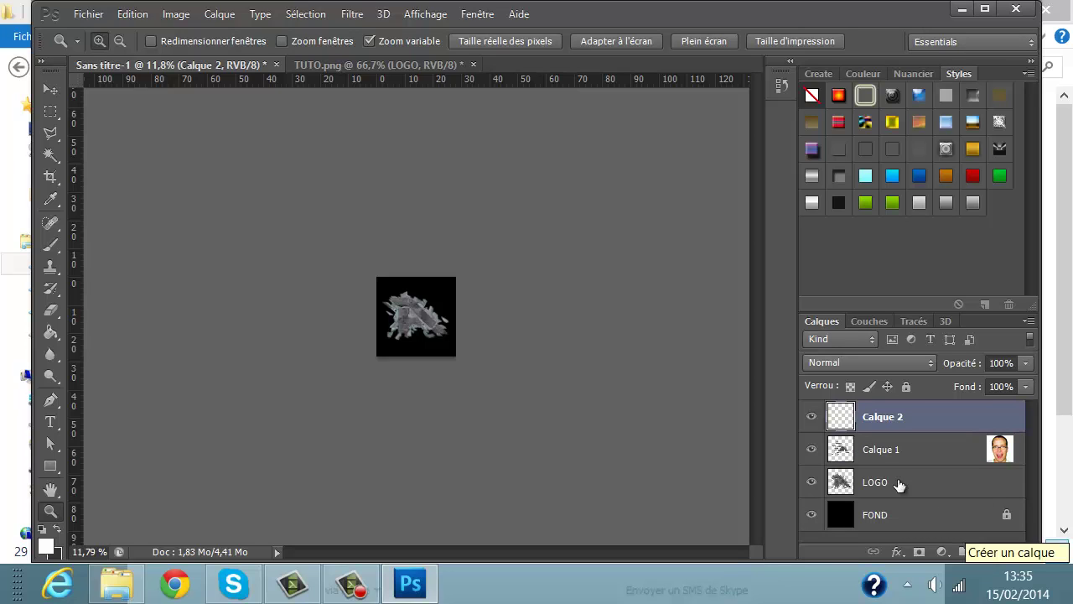
{"action": "left_click", "coordinate": [50, 244]}
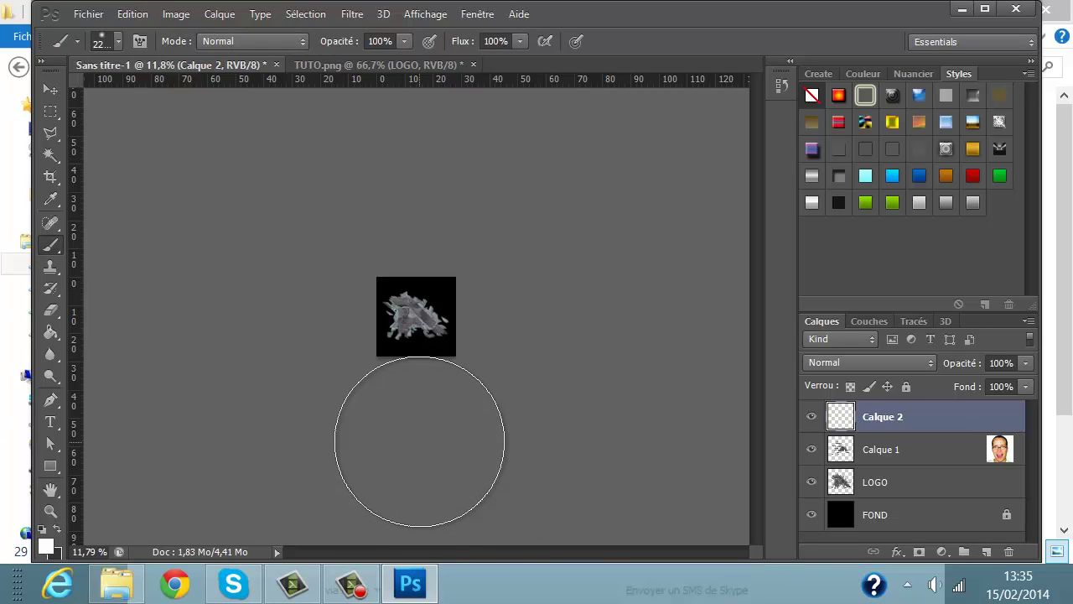
{"action": "mouse_move", "coordinate": [419, 436]}
{"action": "left_mouse_down"}
{"action": "mouse_move", "coordinate": [487, 436]}
{"action": "mouse_move", "coordinate": [543, 366]}
{"action": "left_mouse_up"}
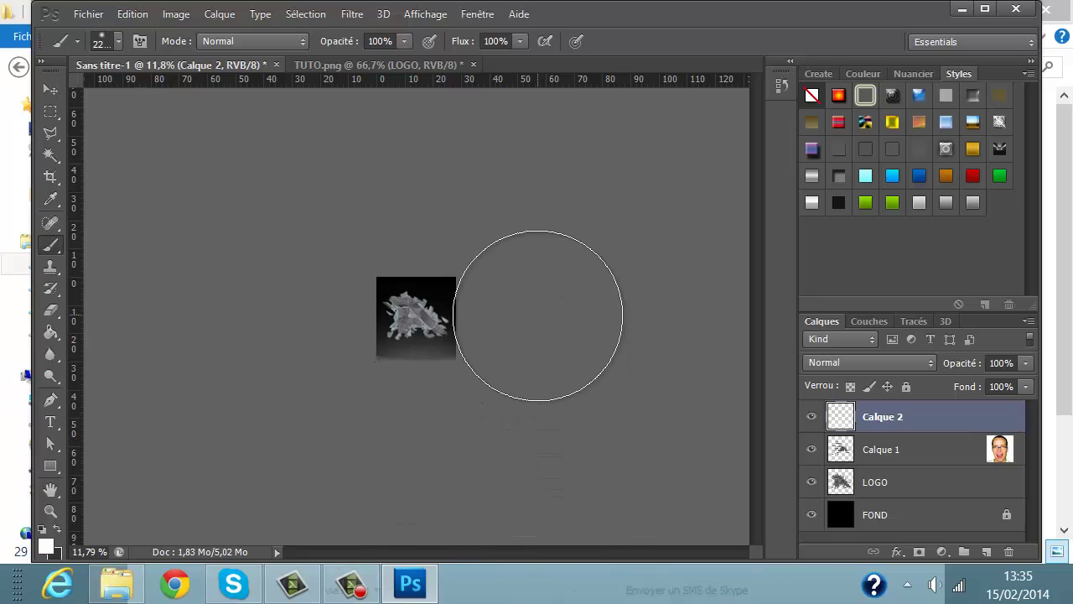
{"action": "key", "text": "ctrl+z"}
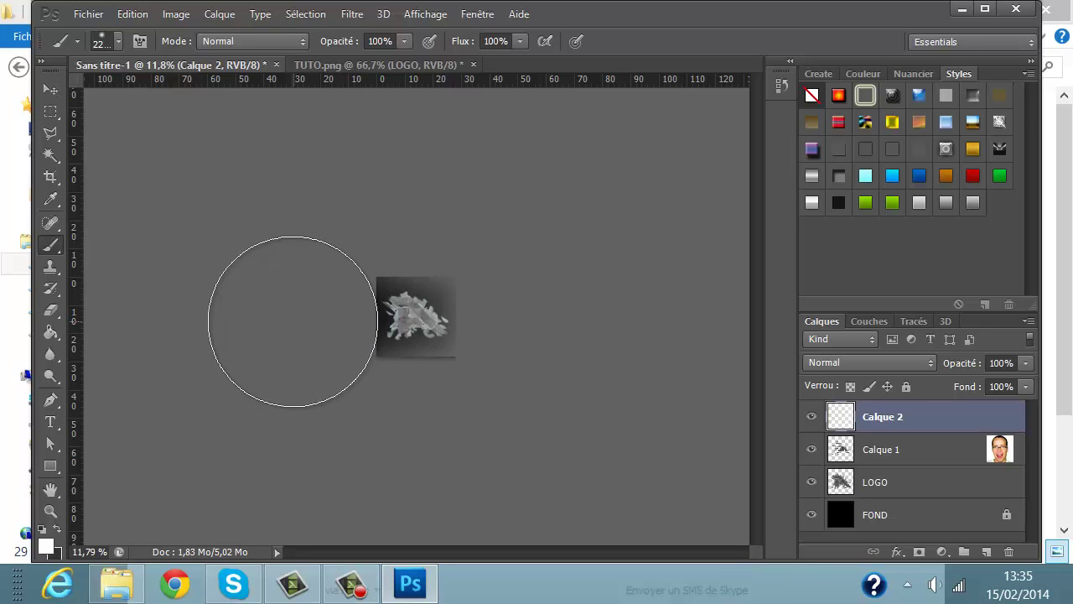
{"action": "left_click", "coordinate": [51, 510]}
{"action": "left_click", "coordinate": [453, 344]}
{"action": "left_click_drag", "start_coordinate": [486, 340], "coordinate": [582, 349]}
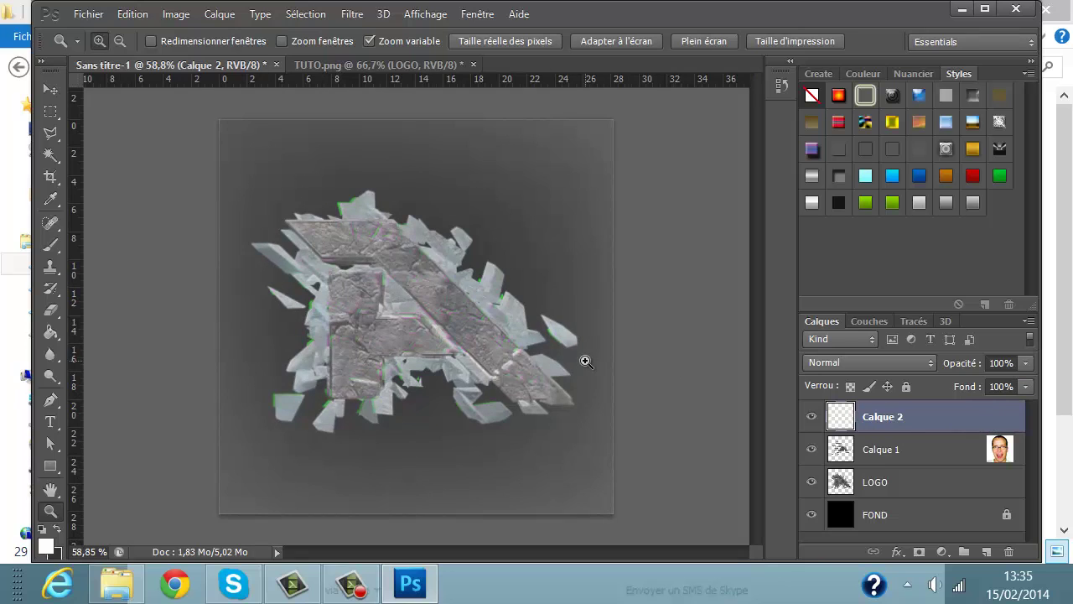
Step: Open CC PACK.psd from the PACK GFX folder on the desktop
{"action": "left_click", "coordinate": [98, 15]}
{"action": "left_click", "coordinate": [150, 39]}
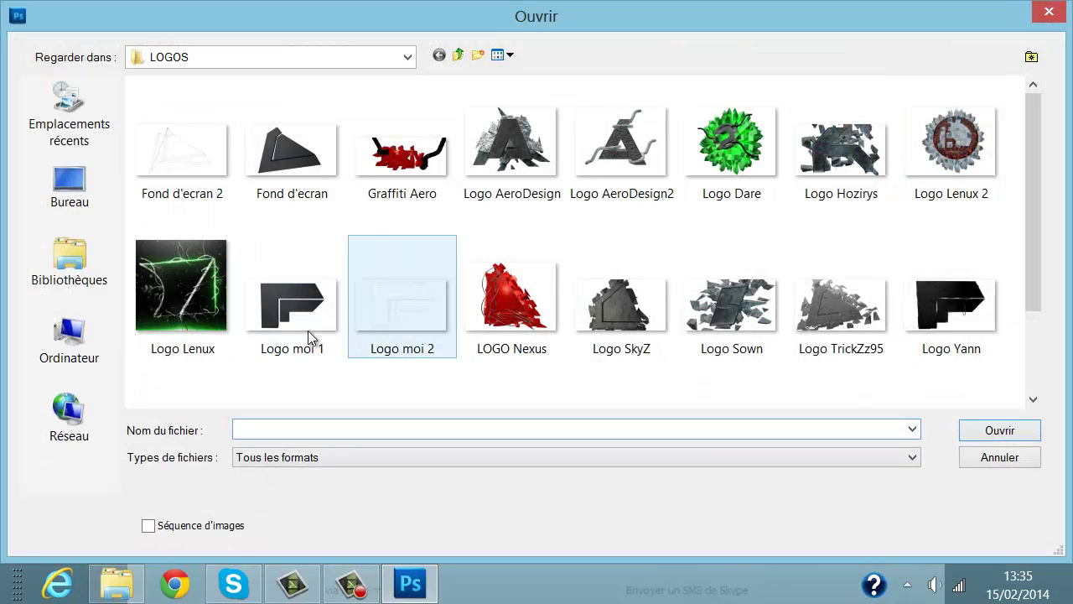
{"action": "left_click", "coordinate": [100, 195]}
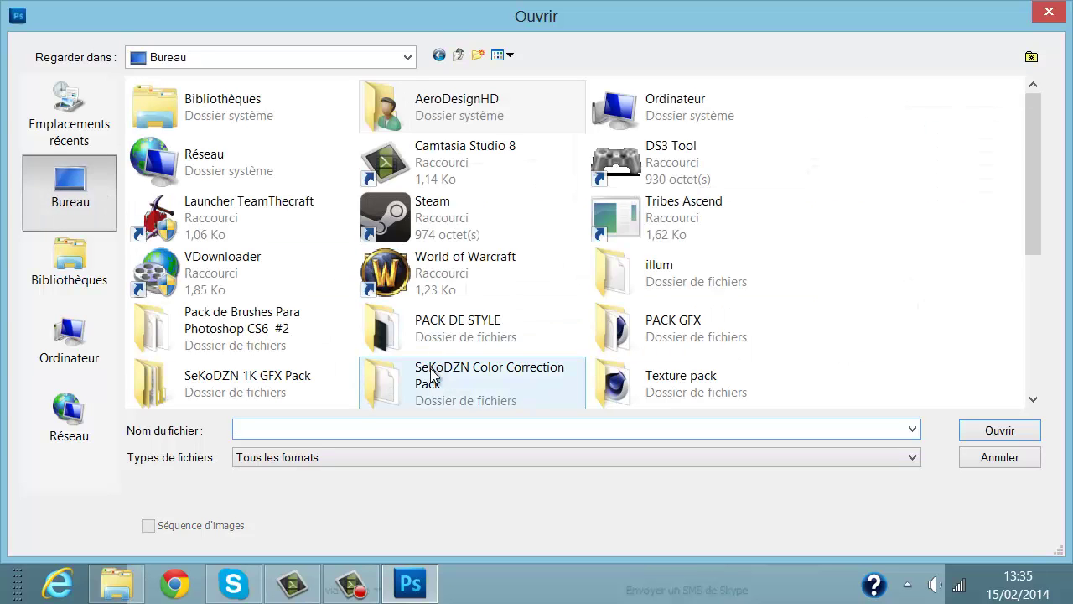
{"action": "left_click", "coordinate": [441, 350]}
{"action": "scroll", "coordinate": [386, 352], "scroll_direction": "down", "scroll_amount": 3}
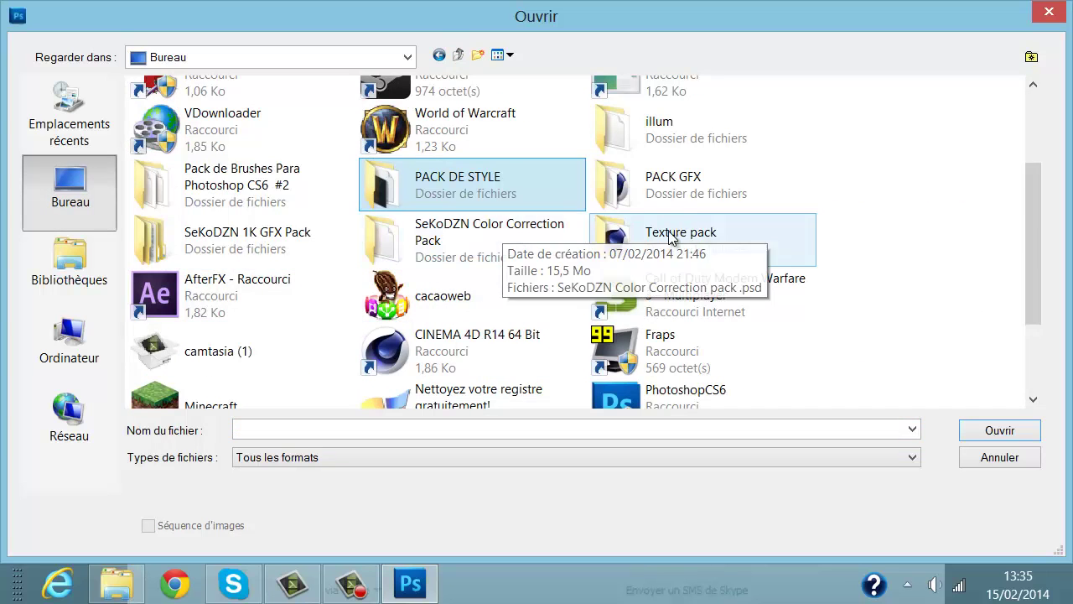
{"action": "left_click", "coordinate": [671, 190]}
{"action": "double_click", "coordinate": [669, 184]}
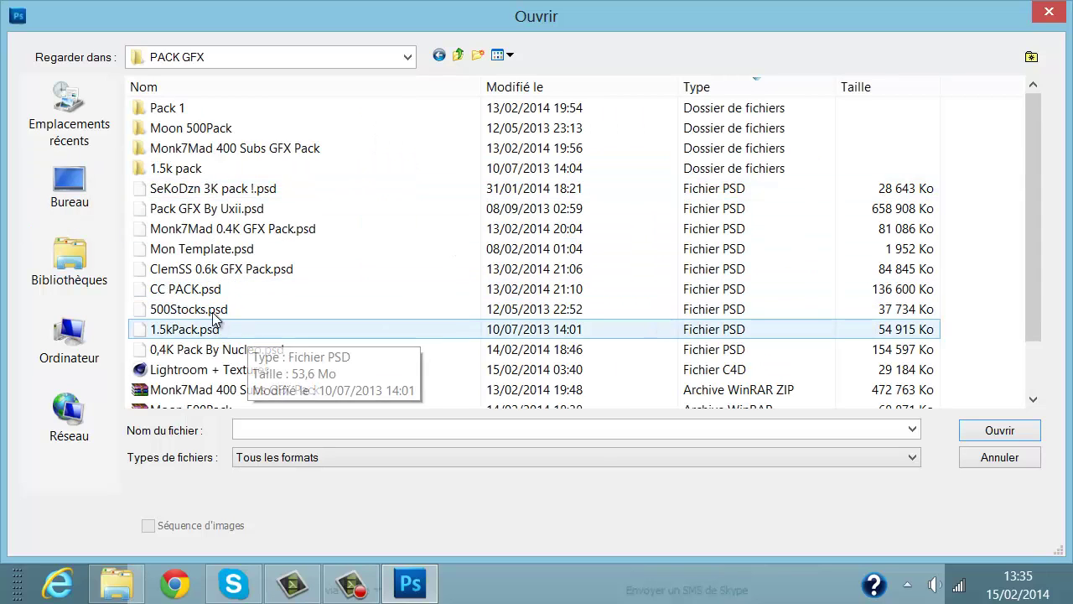
{"action": "double_click", "coordinate": [180, 289]}
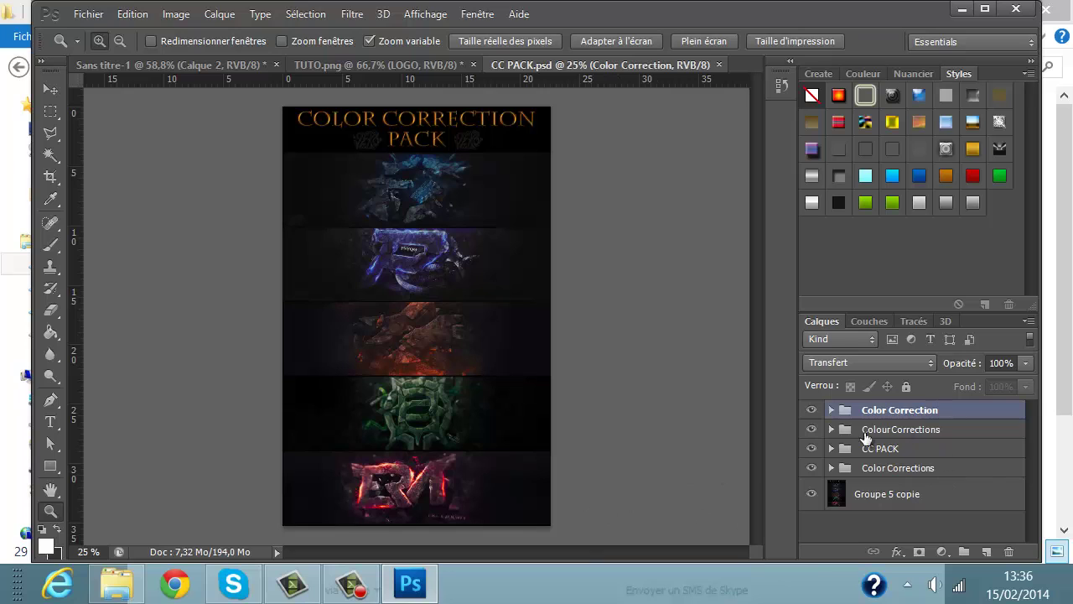
Step: Preview the purple, pink, yellow and orange corrections in the Plain CC`S group of Colour Corrections, and select ORANGE BGS
{"action": "left_click", "coordinate": [831, 430]}
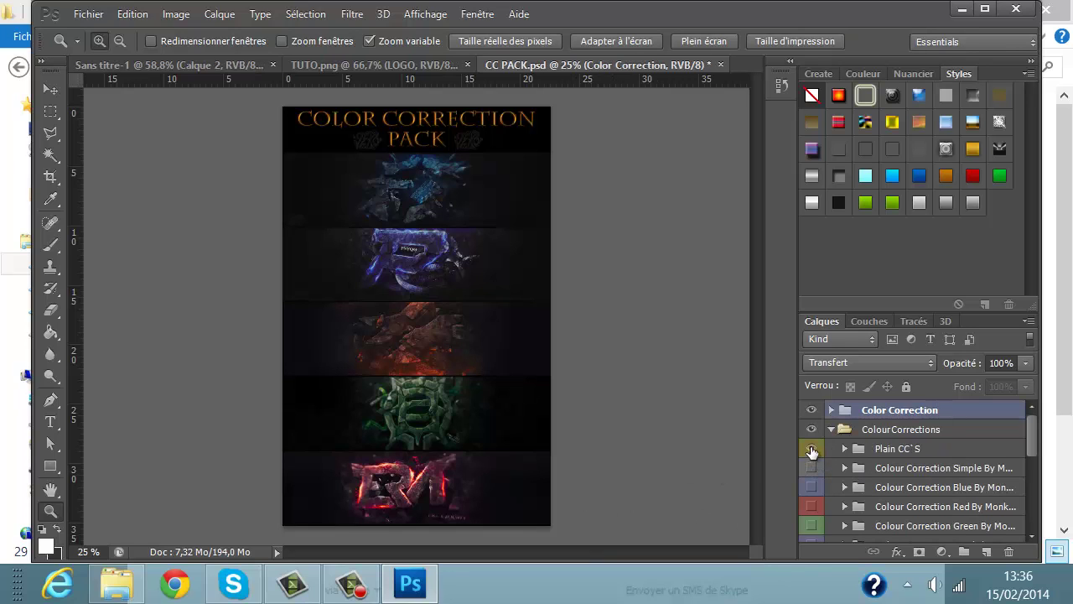
{"action": "left_click", "coordinate": [844, 449]}
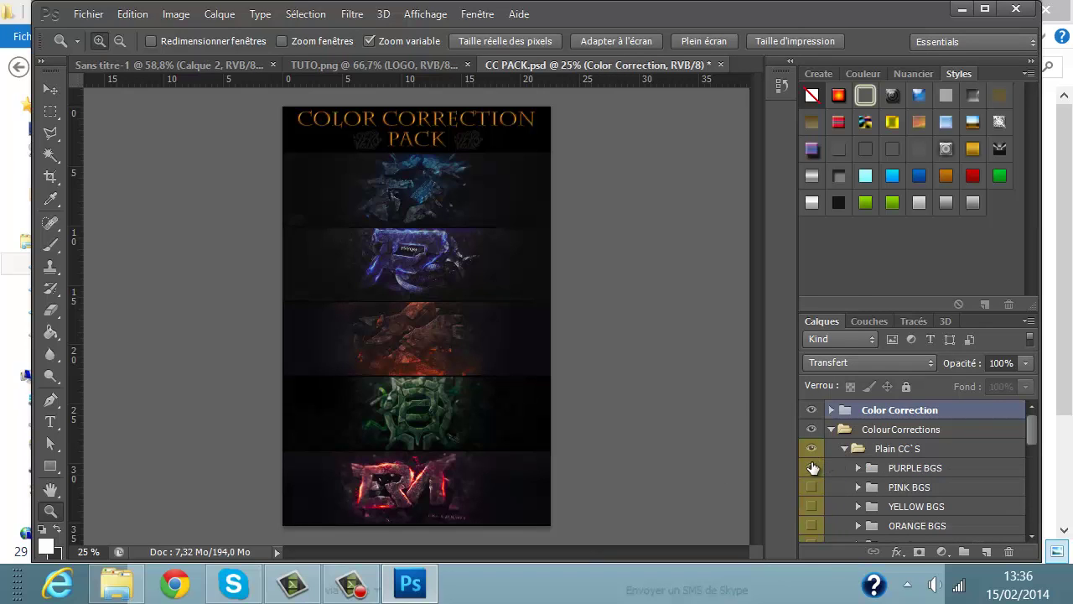
{"action": "left_click", "coordinate": [812, 467]}
{"action": "left_click", "coordinate": [813, 469]}
{"action": "left_click", "coordinate": [813, 488]}
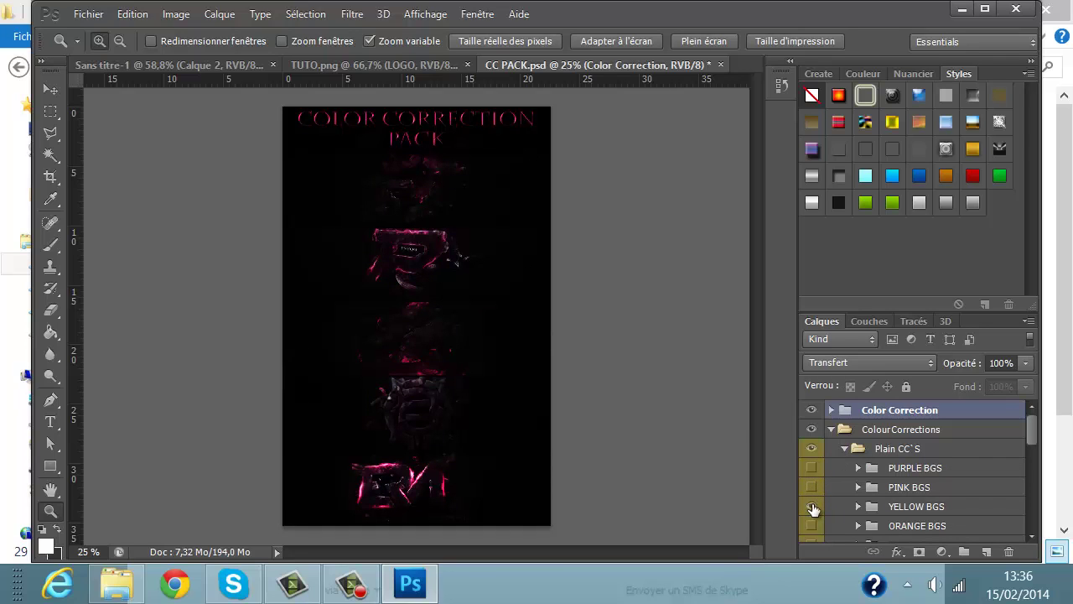
{"action": "scroll", "coordinate": [814, 508], "scroll_direction": "down", "scroll_amount": 1}
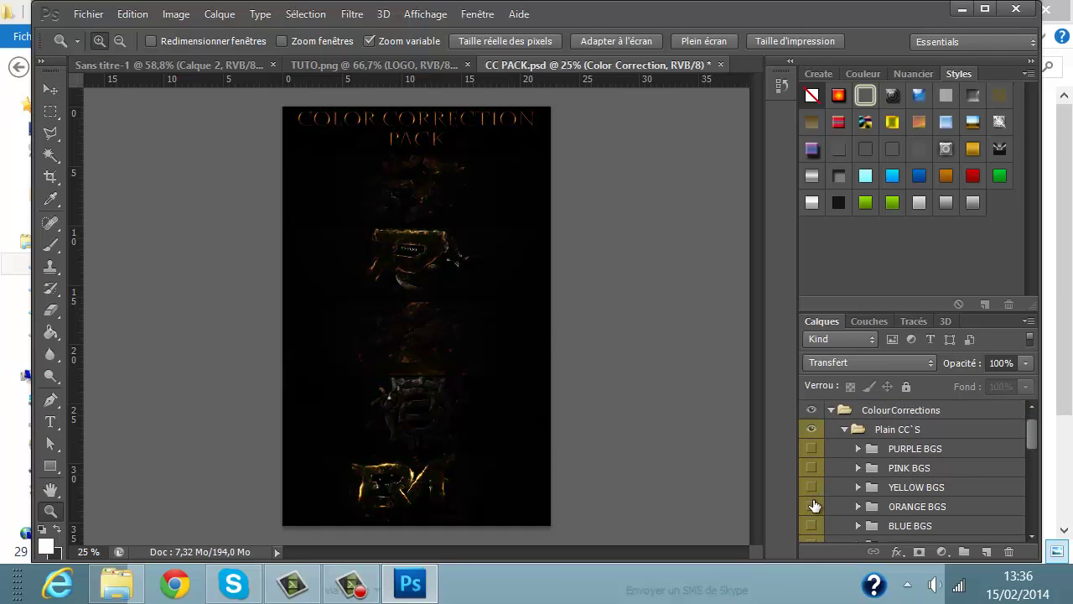
{"action": "left_click", "coordinate": [814, 505]}
{"action": "left_click", "coordinate": [915, 508]}
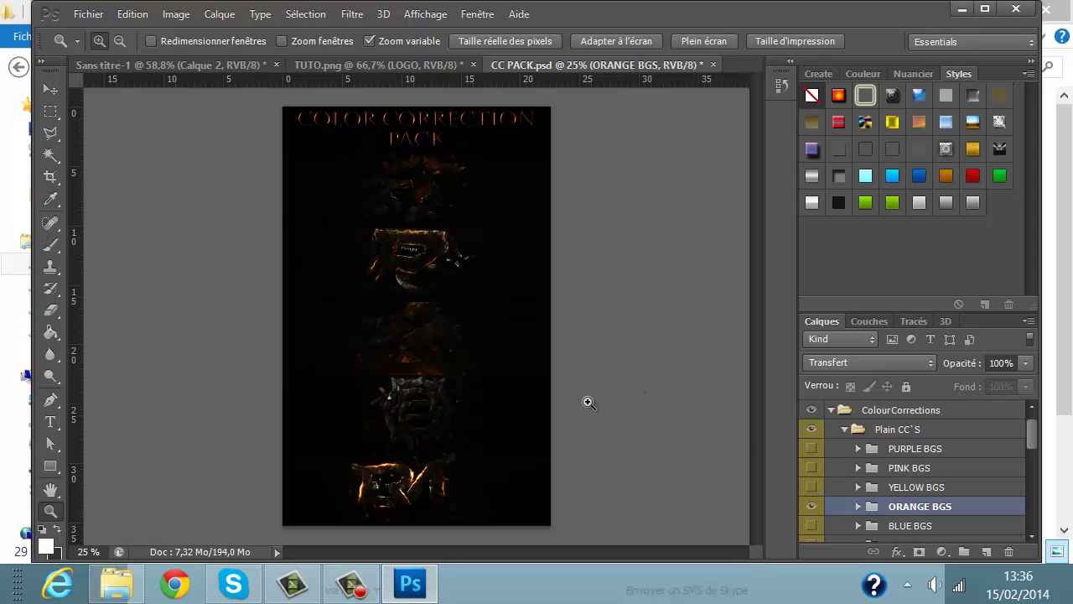
Step: Try the ORANGE BGS correction group over the logo in the Sans titre-1 document, and undo it
{"action": "left_click", "coordinate": [50, 89]}
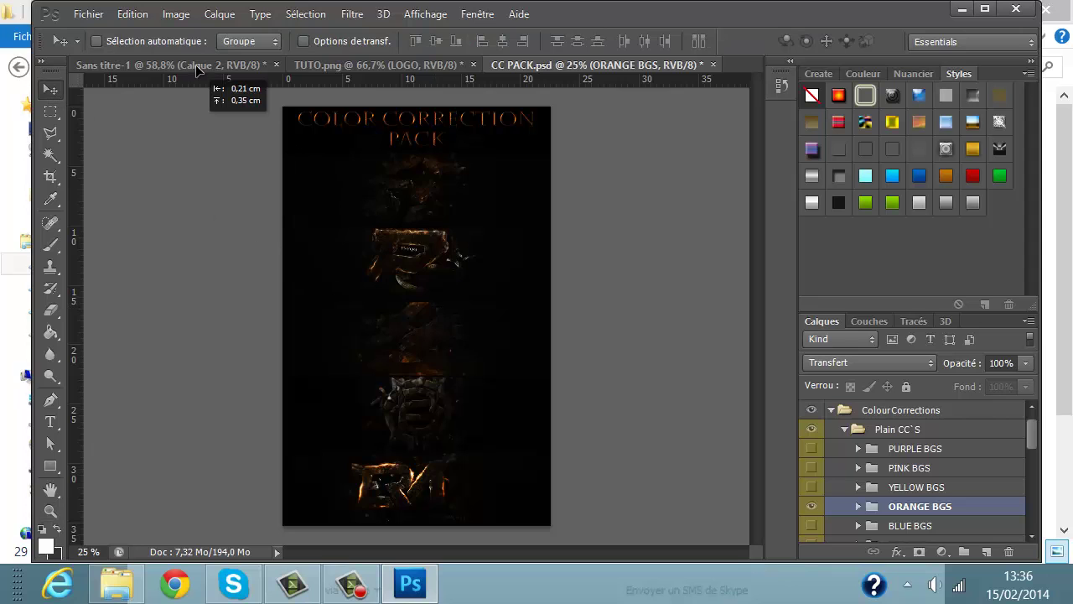
{"action": "left_click_drag", "start_coordinate": [196, 64], "coordinate": [402, 310]}
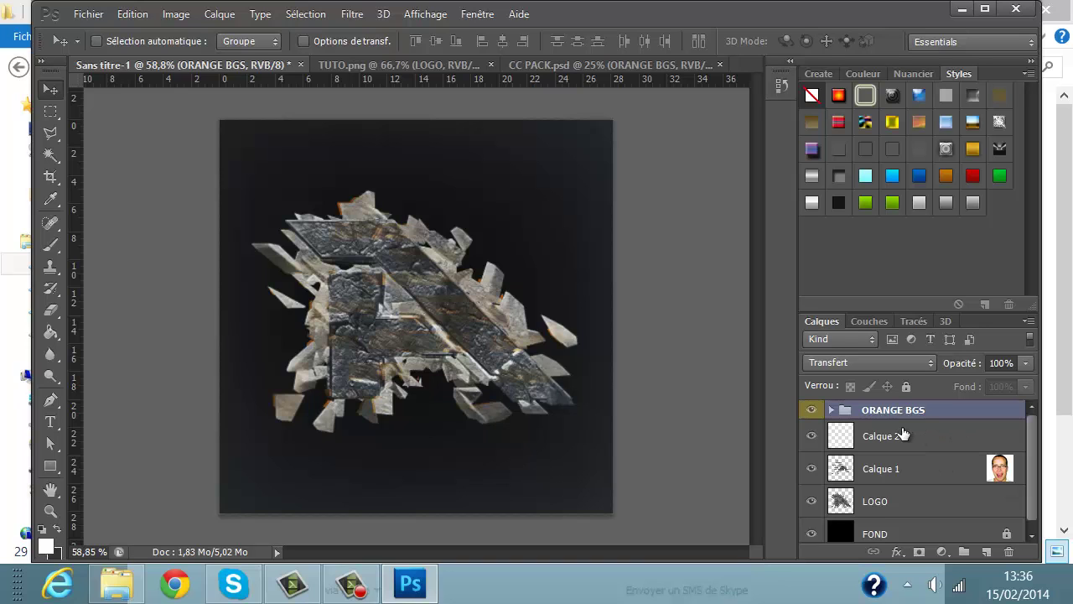
{"action": "key", "text": "ctrl+z"}
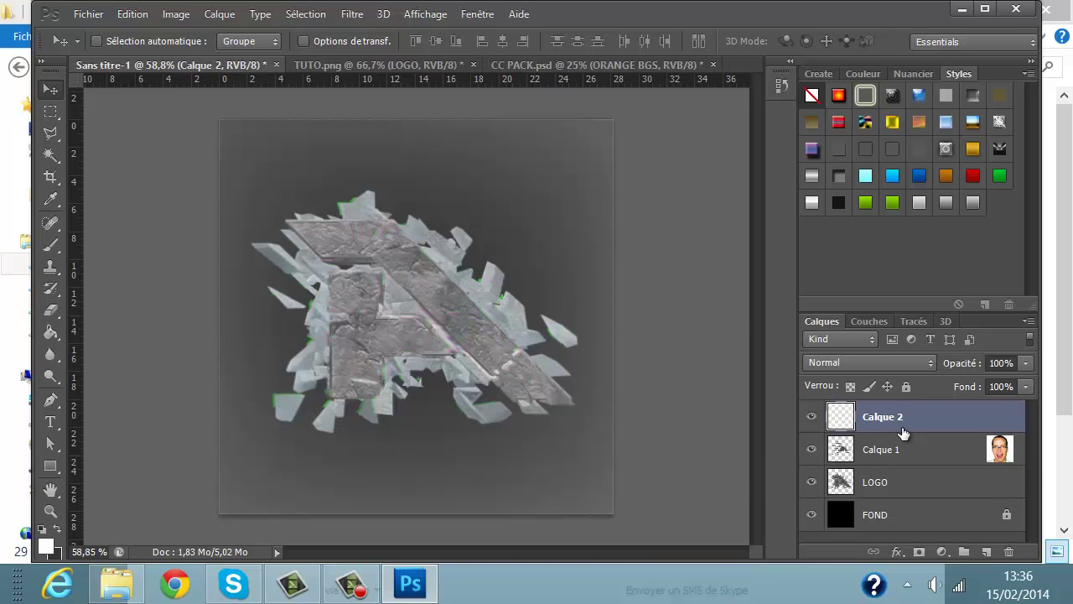
Step: Open Logo AeroDesign.psd from the GFX > Fichiers PS folder in Documents, and close the Animation panel
{"action": "left_click", "coordinate": [592, 65]}
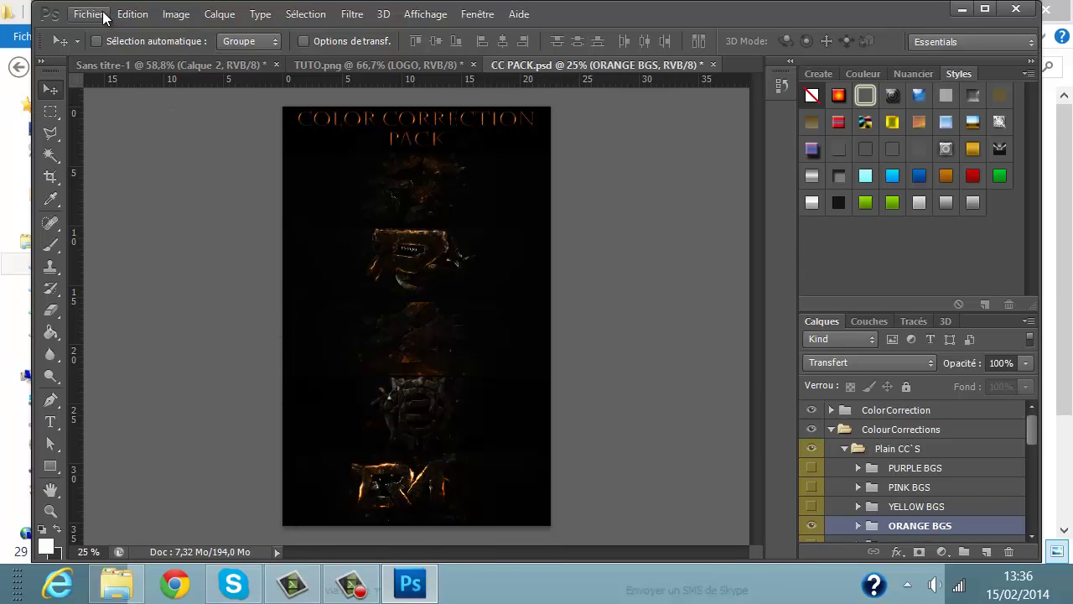
{"action": "left_click", "coordinate": [88, 14]}
{"action": "left_click", "coordinate": [178, 39]}
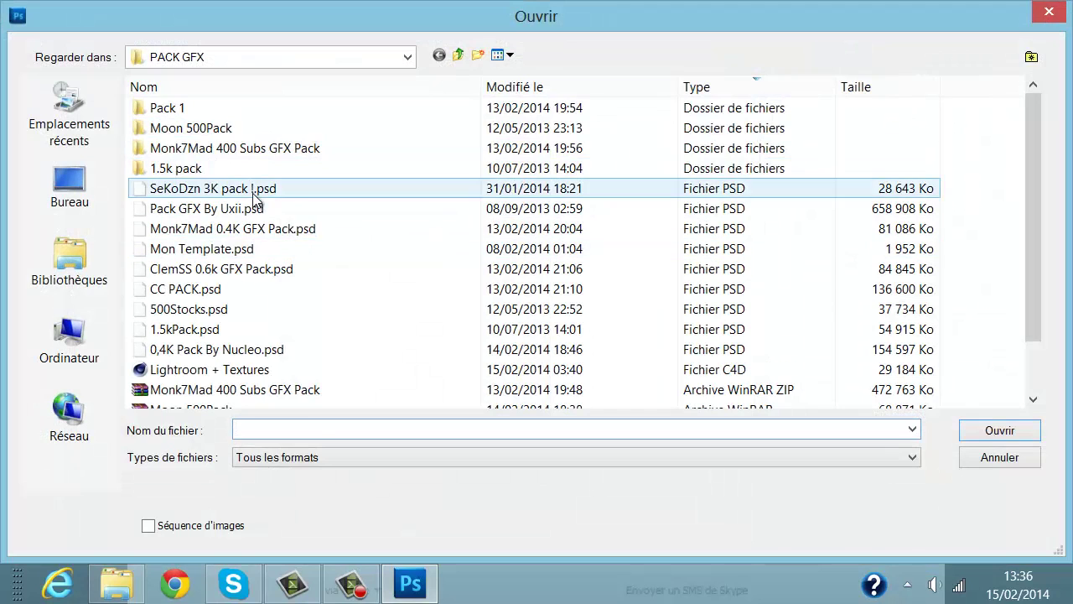
{"action": "left_click", "coordinate": [322, 190]}
{"action": "left_click", "coordinate": [84, 185]}
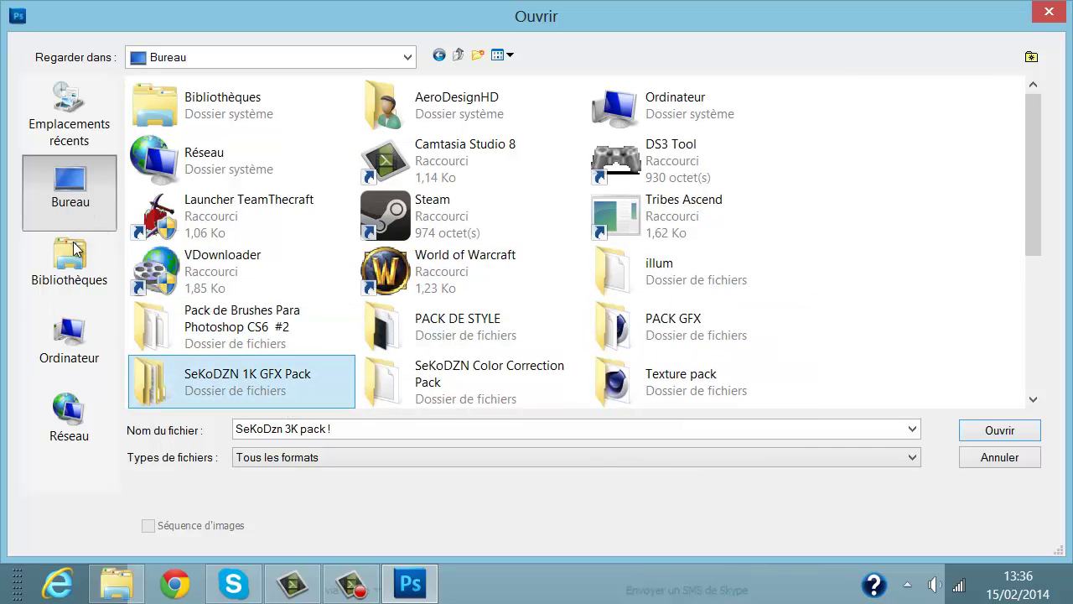
{"action": "left_click", "coordinate": [67, 270]}
{"action": "double_click", "coordinate": [295, 99]}
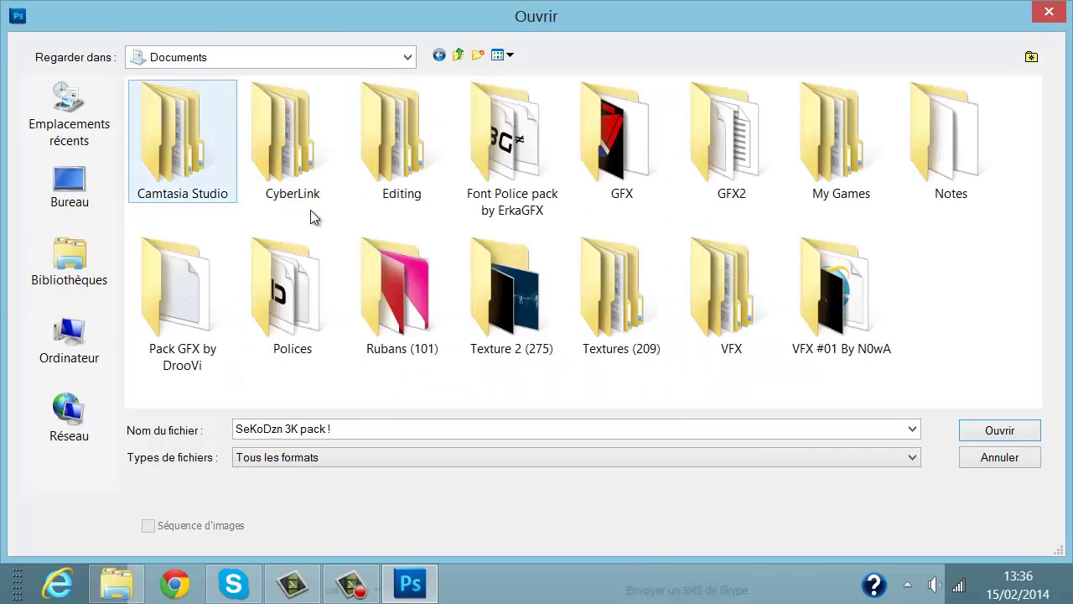
{"action": "double_click", "coordinate": [644, 164]}
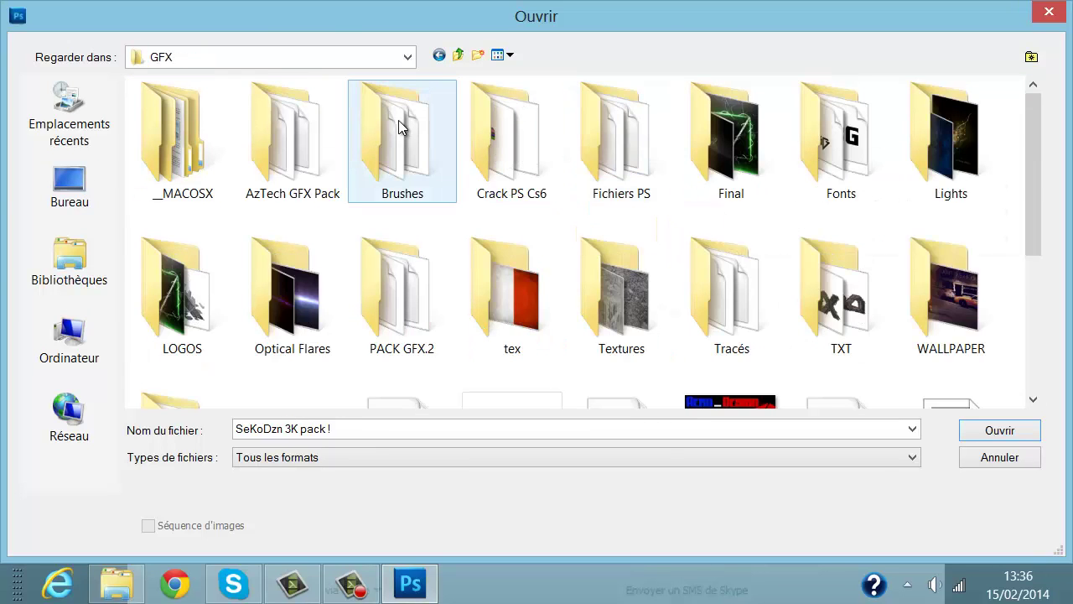
{"action": "double_click", "coordinate": [622, 135]}
{"action": "left_click", "coordinate": [370, 257]}
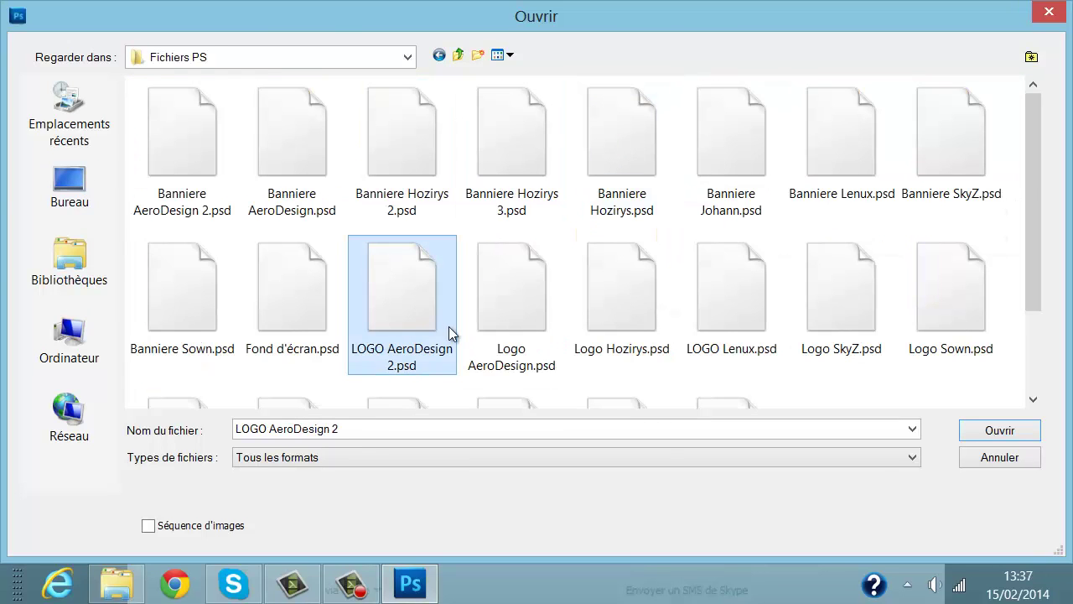
{"action": "left_click", "coordinate": [520, 285]}
{"action": "double_click", "coordinate": [520, 285]}
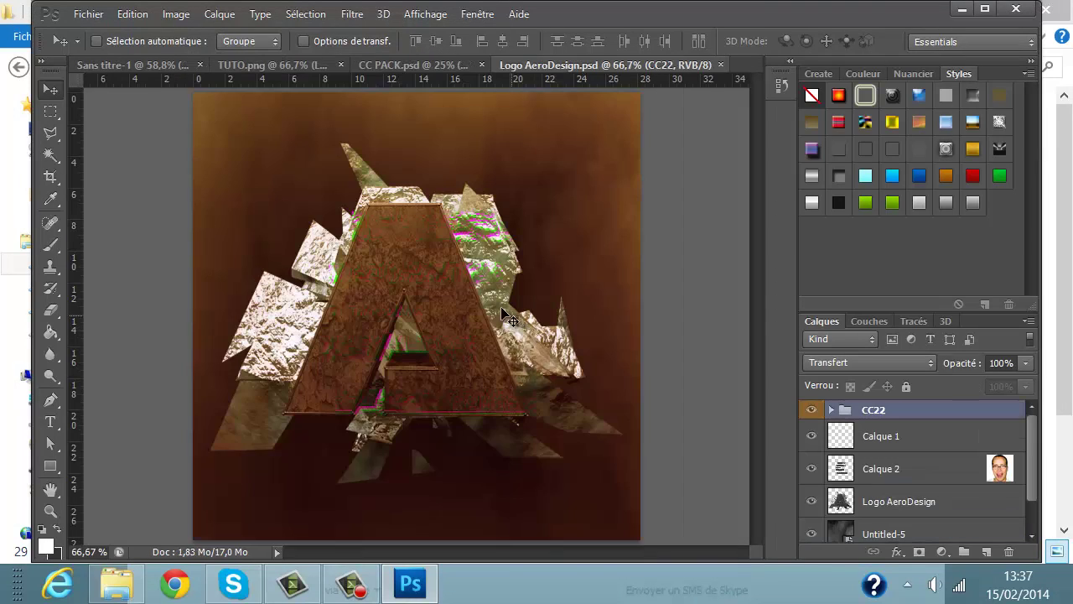
{"action": "left_click", "coordinate": [753, 450]}
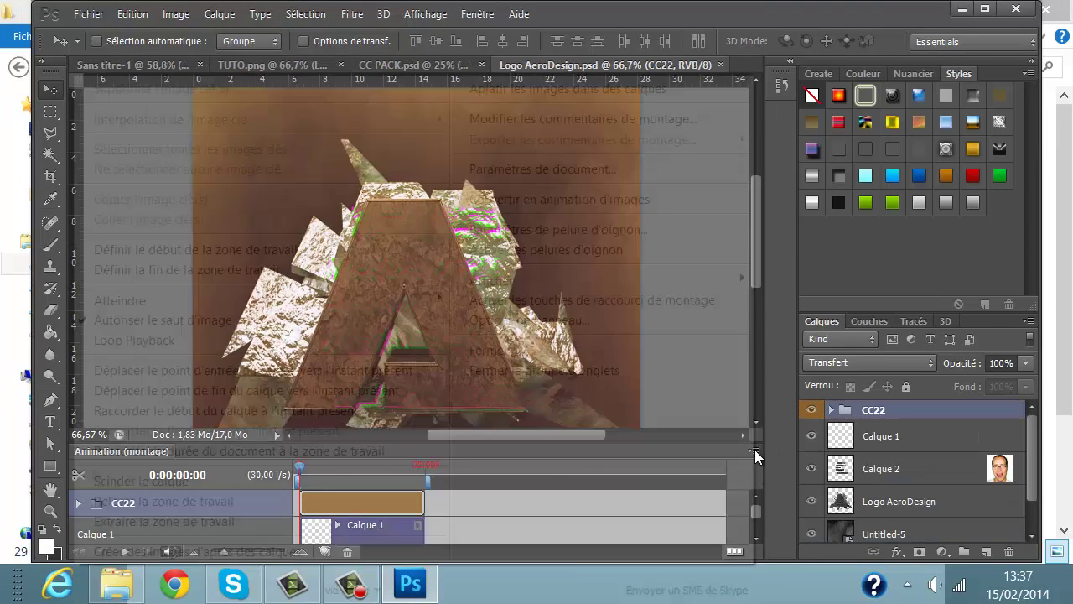
{"action": "left_click", "coordinate": [541, 350]}
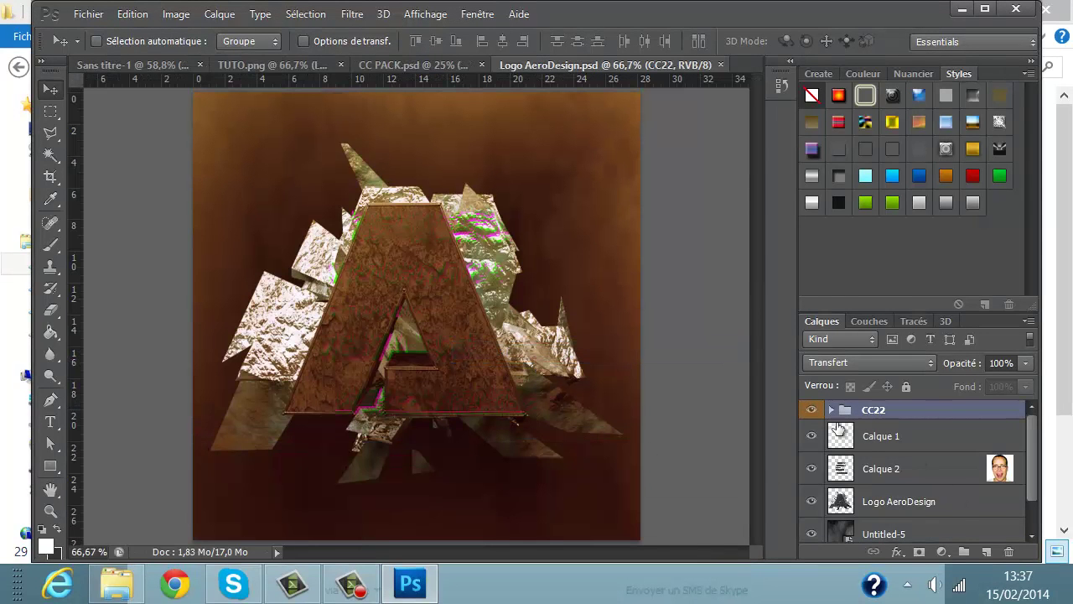
Step: Examine how the CC22 correction group and the Untitled-5 texture affect the Logo AeroDesign.psd artwork by toggling their visibility
{"action": "left_click", "coordinate": [812, 409]}
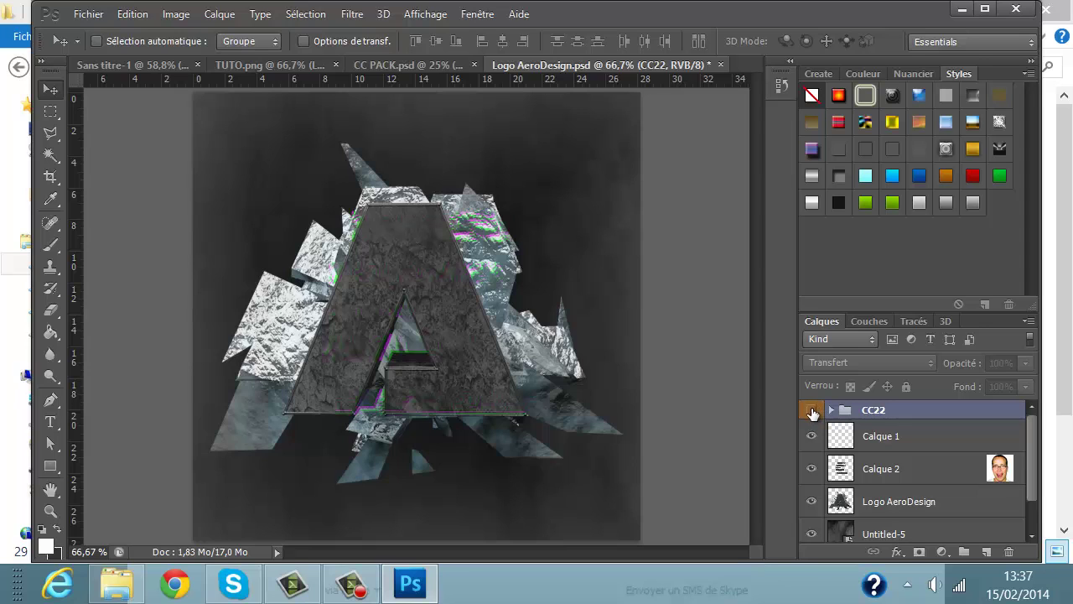
{"action": "left_click", "coordinate": [812, 410]}
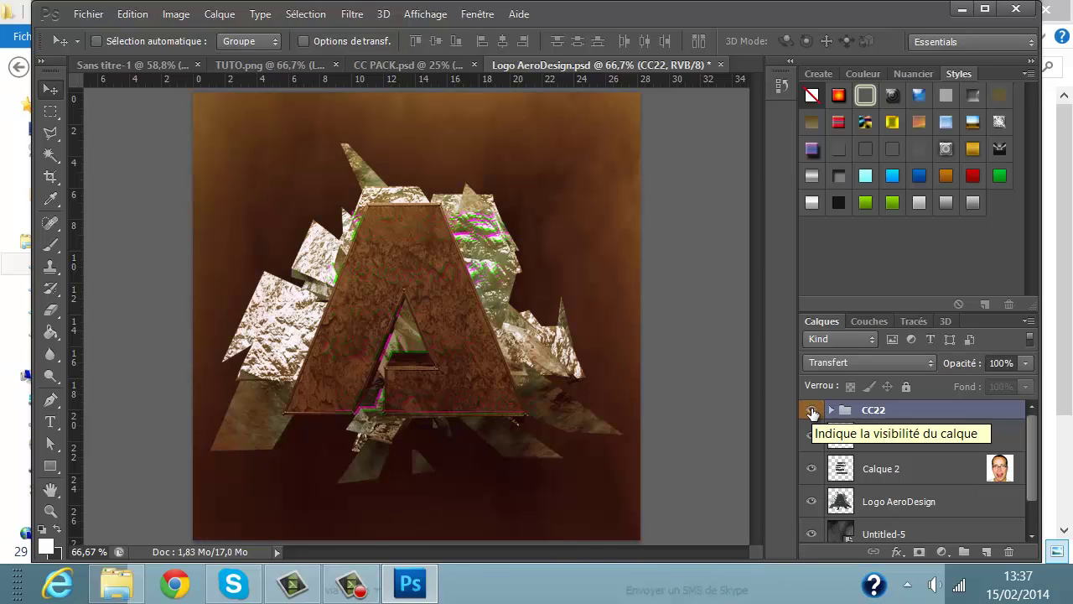
{"action": "left_click", "coordinate": [812, 409]}
{"action": "scroll", "coordinate": [810, 486], "scroll_direction": "down", "scroll_amount": 1}
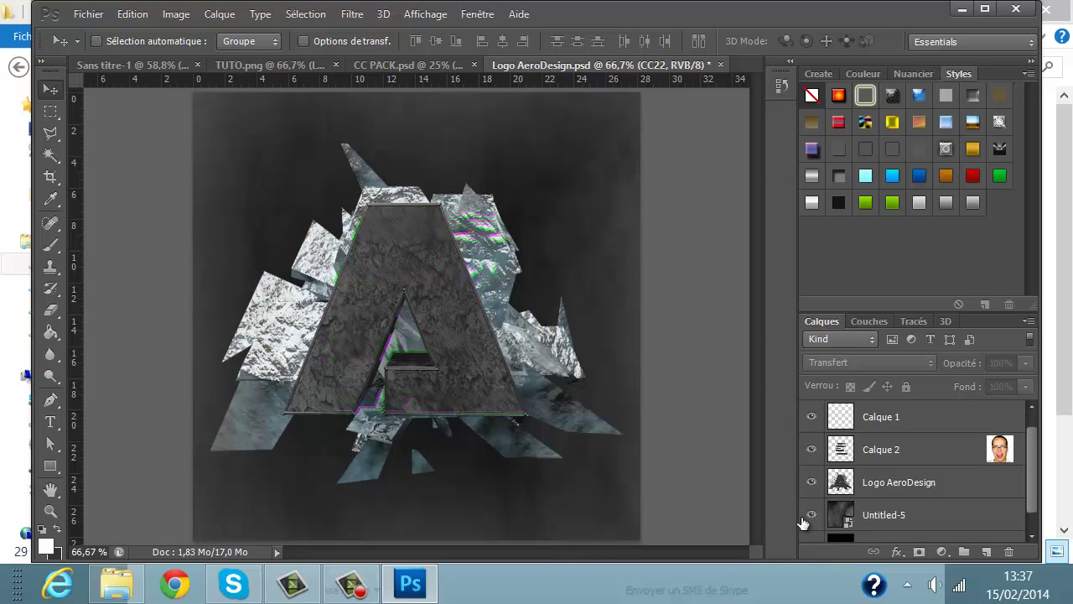
{"action": "left_click", "coordinate": [812, 514]}
{"action": "left_click", "coordinate": [812, 514]}
{"action": "scroll", "coordinate": [813, 511], "scroll_direction": "up", "scroll_amount": 1}
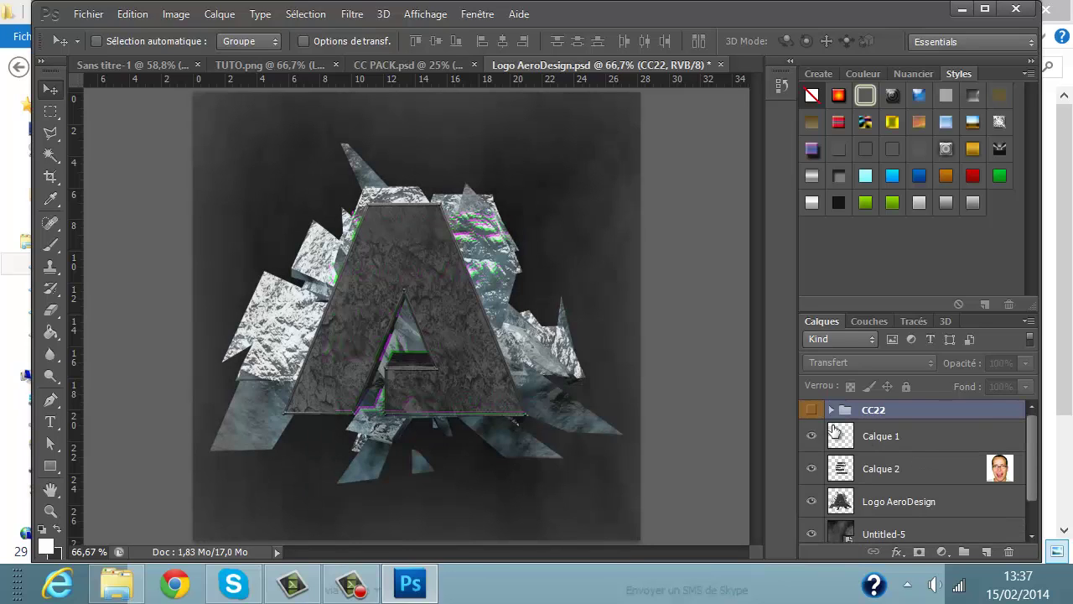
{"action": "left_click", "coordinate": [810, 533]}
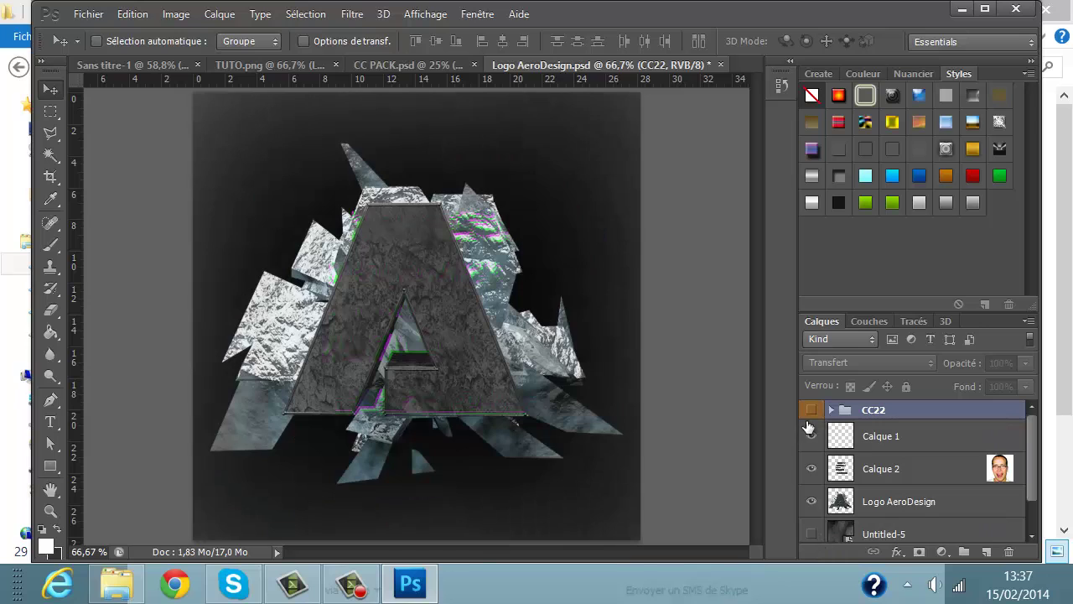
{"action": "left_click", "coordinate": [812, 410]}
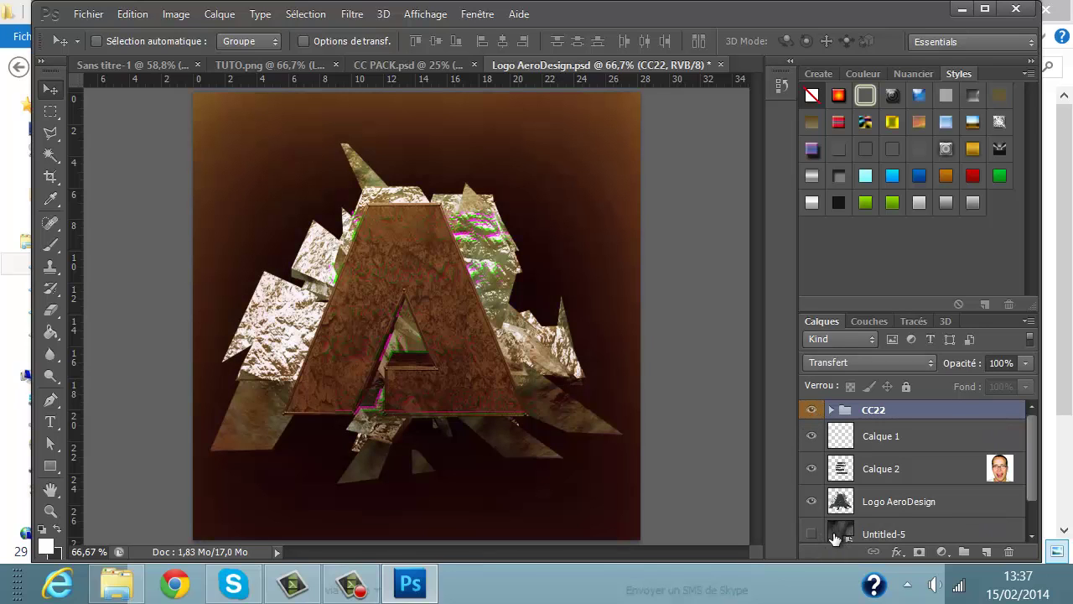
{"action": "left_click", "coordinate": [811, 533]}
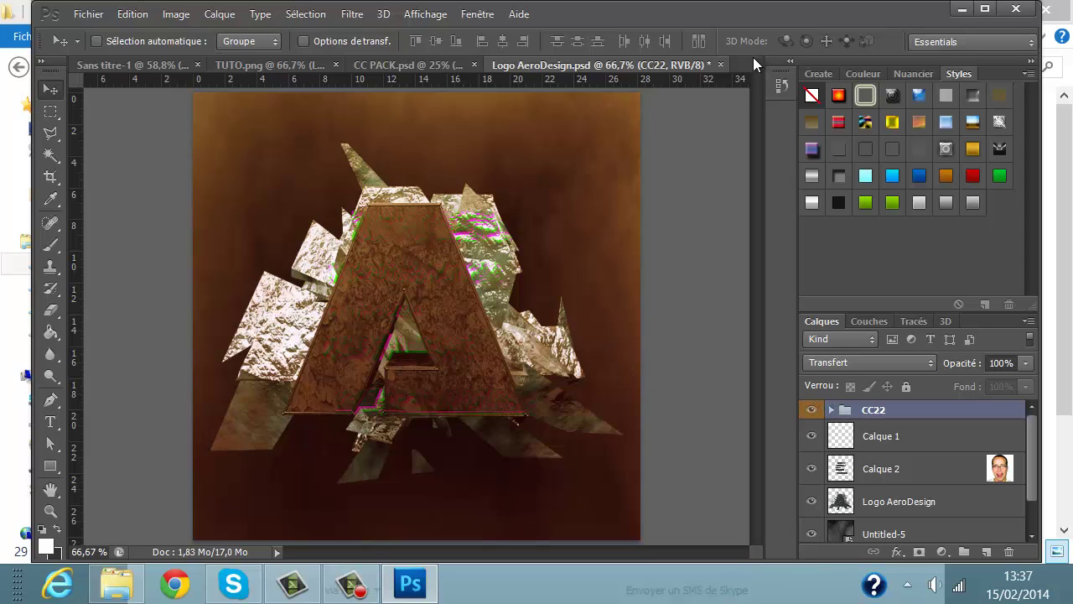
{"action": "left_click", "coordinate": [720, 64]}
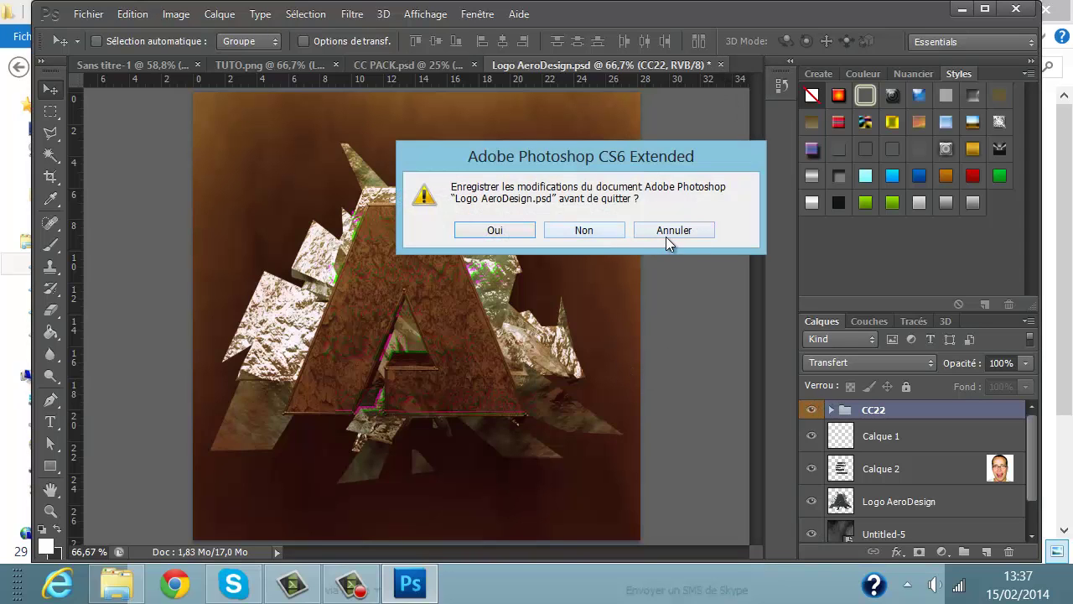
{"action": "left_click", "coordinate": [669, 239]}
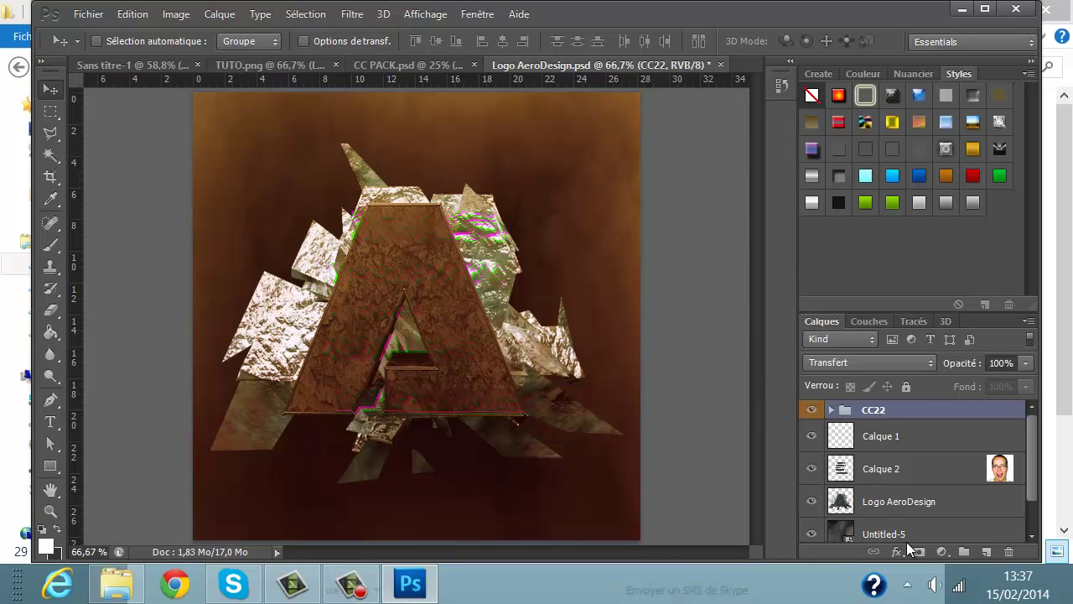
Step: Rasterize the Untitled-5 texture layer and copy it into the Sans titre-1 document above Calque 2
{"action": "left_click", "coordinate": [906, 533]}
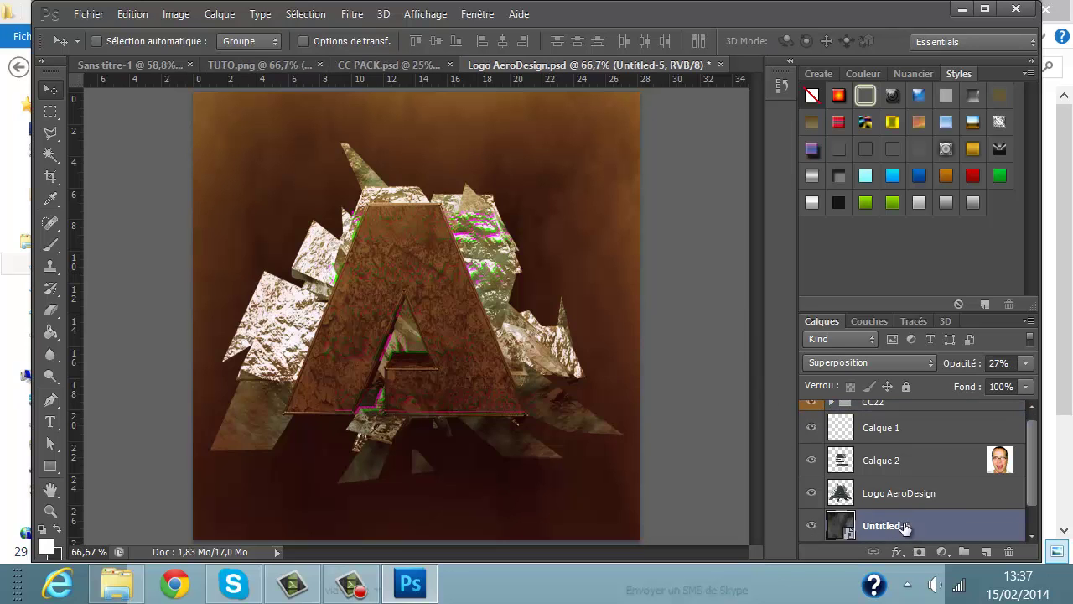
{"action": "right_click", "coordinate": [947, 530]}
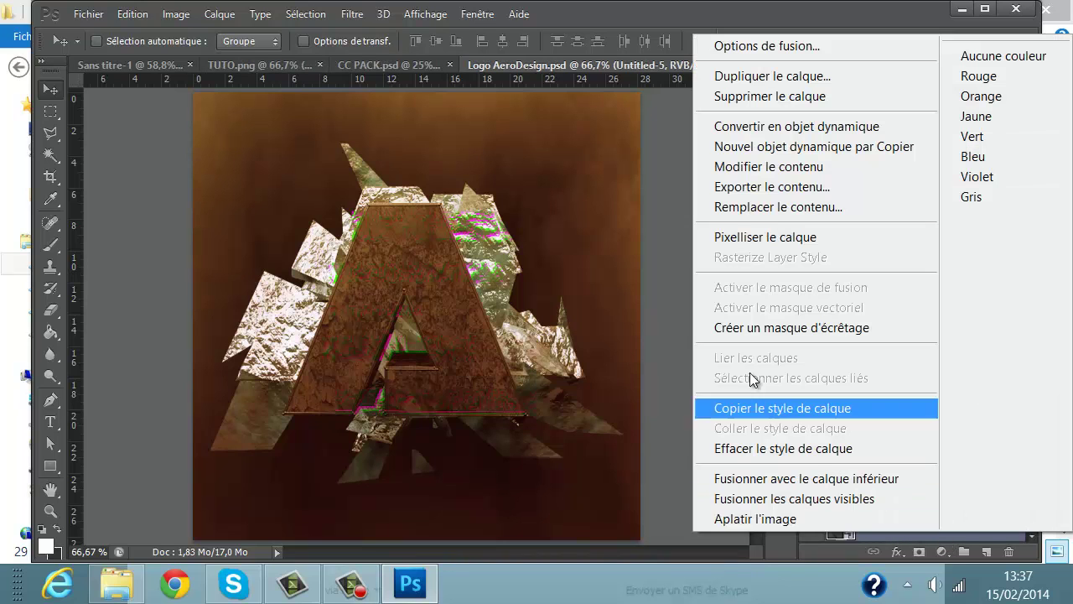
{"action": "left_click", "coordinate": [788, 236]}
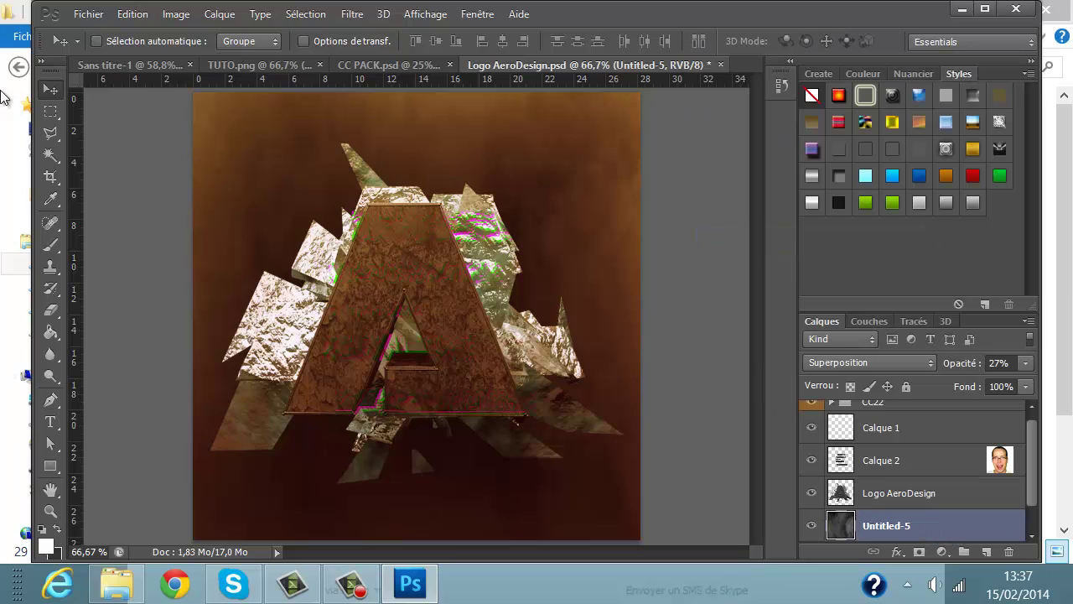
{"action": "left_click_drag", "start_coordinate": [347, 203], "coordinate": [351, 231]}
{"action": "left_click_drag", "start_coordinate": [369, 270], "coordinate": [444, 293]}
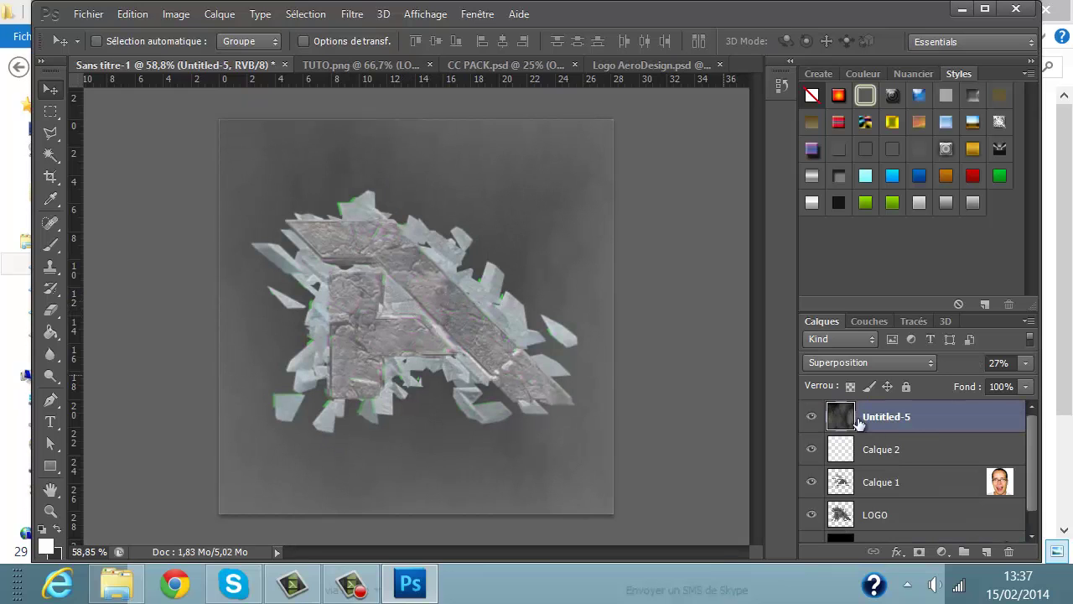
Step: Close Logo AeroDesign.psd and TUTO.png without saving their changes
{"action": "left_click", "coordinate": [718, 65]}
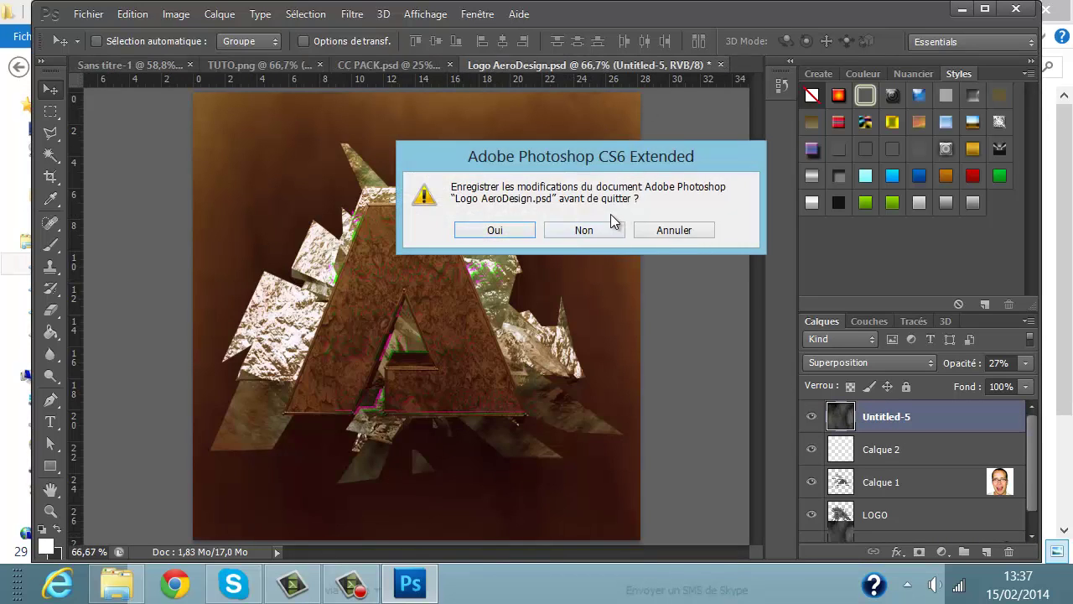
{"action": "left_click", "coordinate": [584, 229]}
{"action": "left_click", "coordinate": [430, 68]}
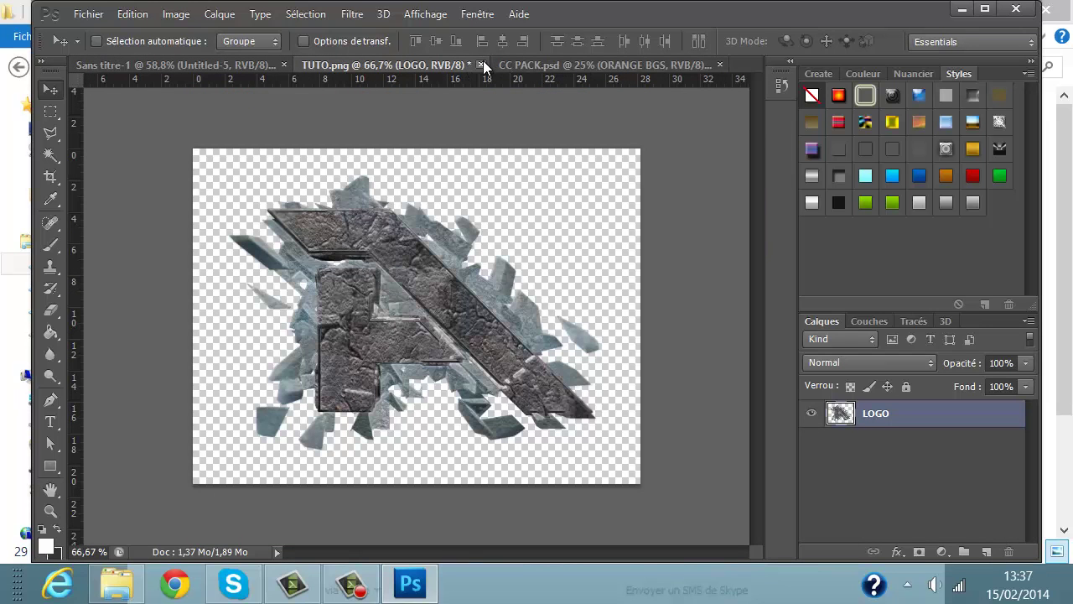
{"action": "left_click", "coordinate": [480, 65]}
{"action": "left_click", "coordinate": [605, 226]}
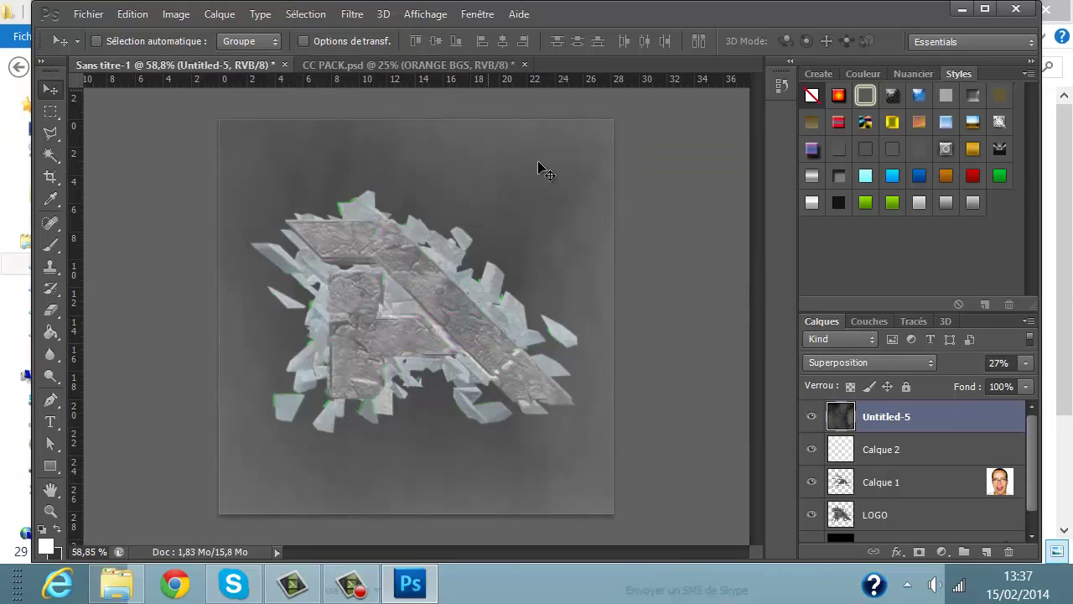
Step: Try the RED BGS correction group from CC PACK.psd over the logo in Sans titre-1, and delete it
{"action": "left_click", "coordinate": [423, 67]}
{"action": "scroll", "coordinate": [824, 467], "scroll_direction": "down", "scroll_amount": 2}
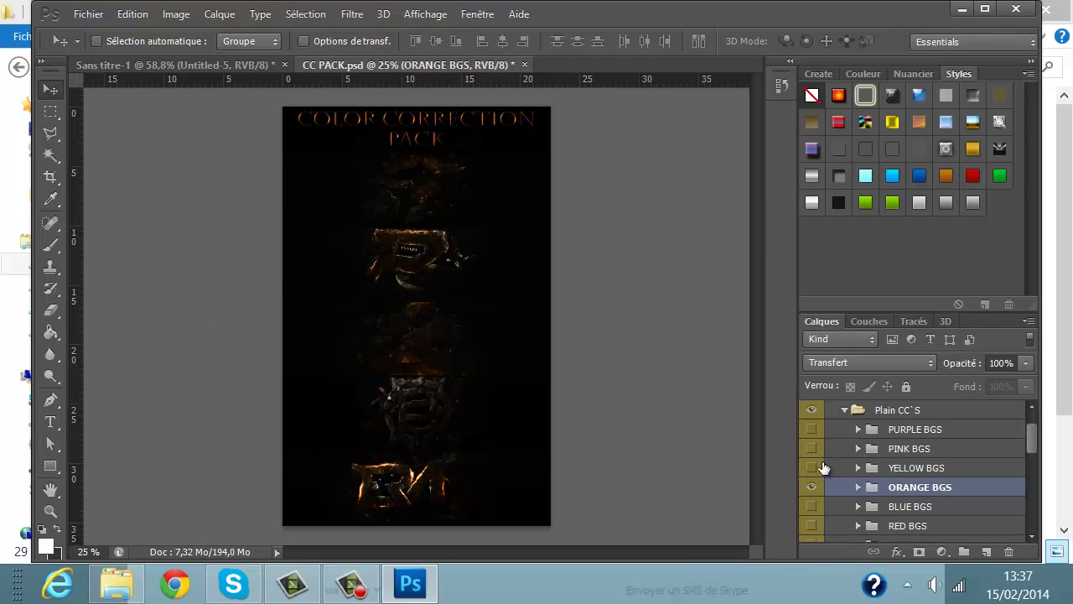
{"action": "left_click", "coordinate": [812, 487]}
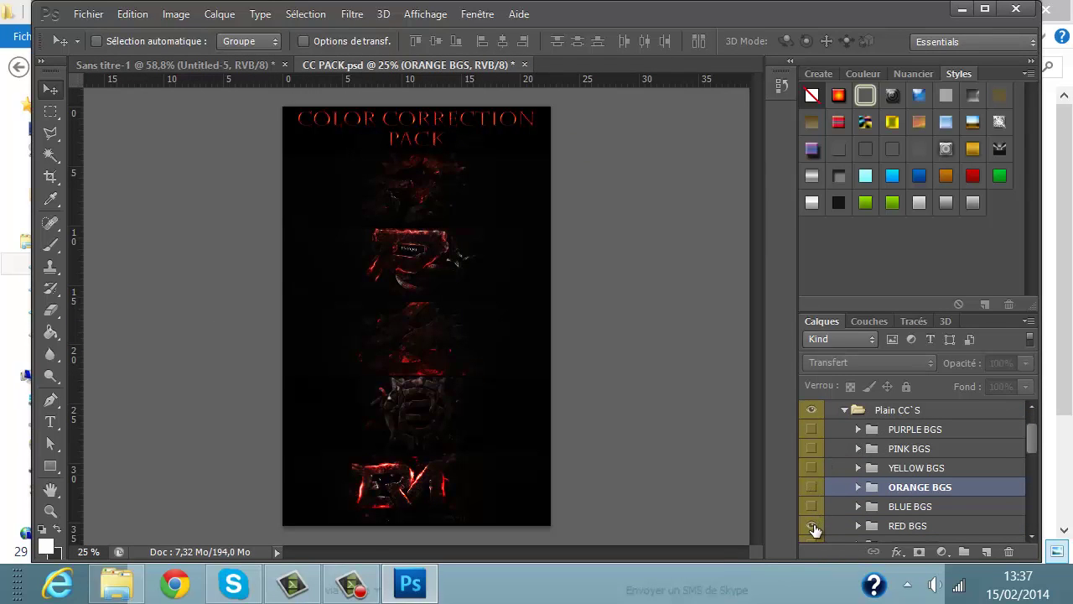
{"action": "scroll", "coordinate": [815, 529], "scroll_direction": "down", "scroll_amount": 1}
{"action": "left_click", "coordinate": [912, 508]}
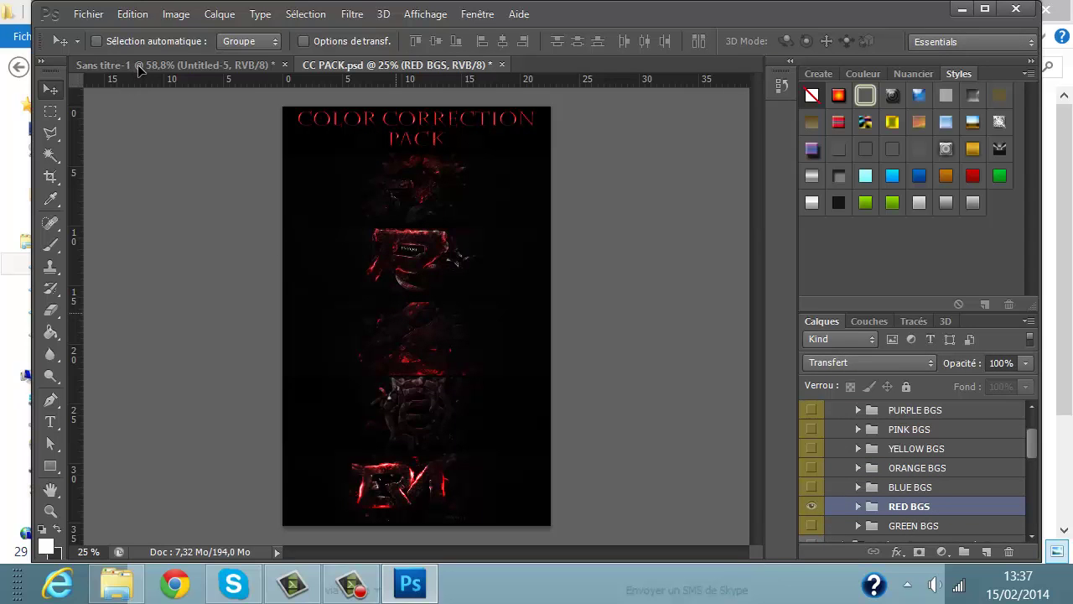
{"action": "left_click_drag", "start_coordinate": [140, 70], "coordinate": [328, 262]}
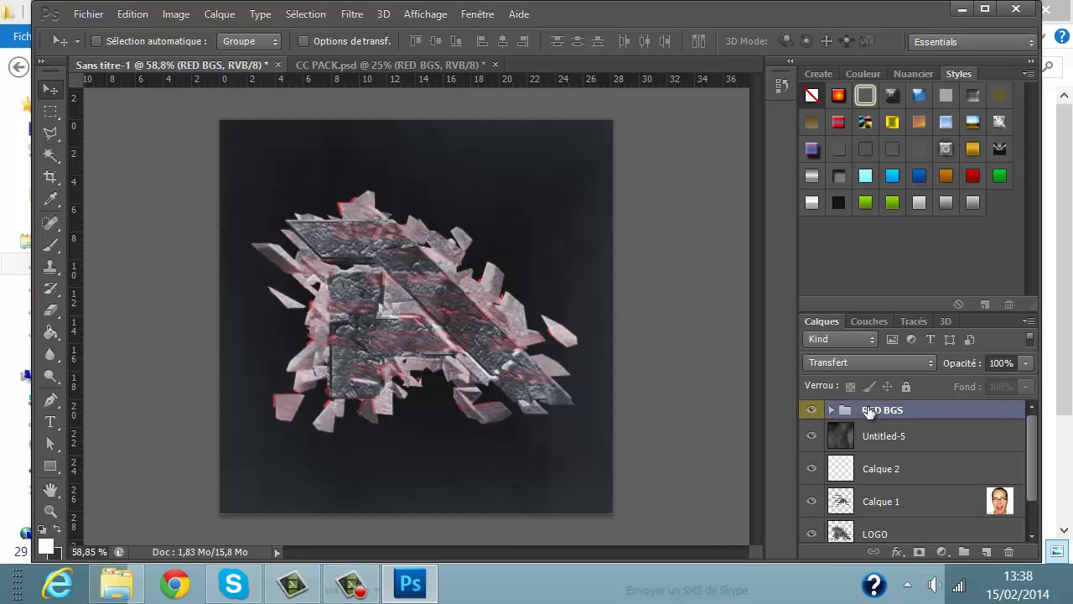
{"action": "key", "text": "Delete"}
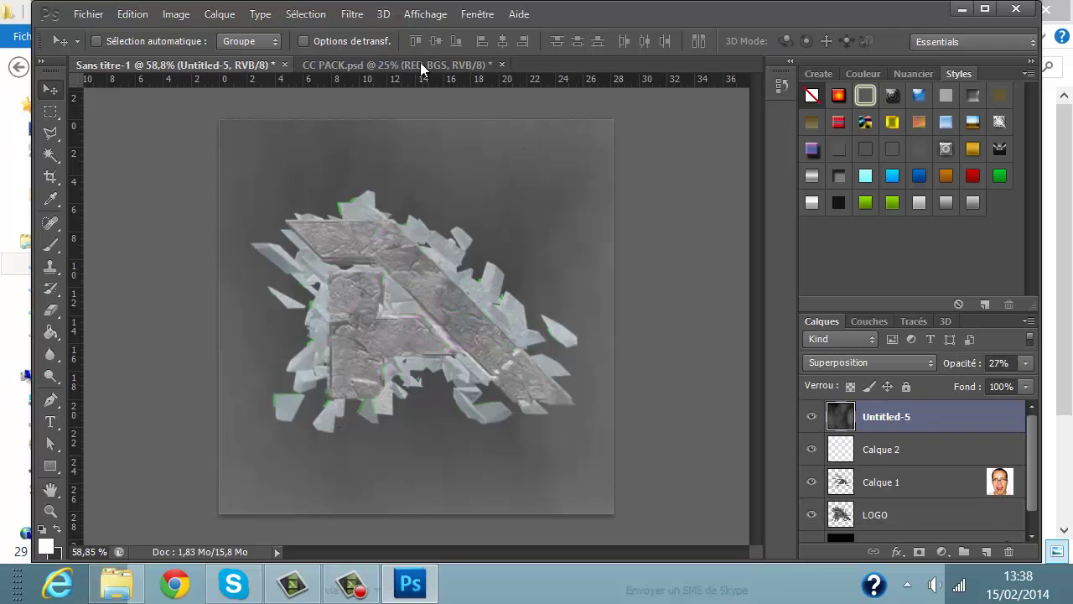
Step: Hide the RED BGS group in CC PACK.psd, collapse the Colour Corrections groups and expand the CC PACK group
{"action": "left_click", "coordinate": [445, 63]}
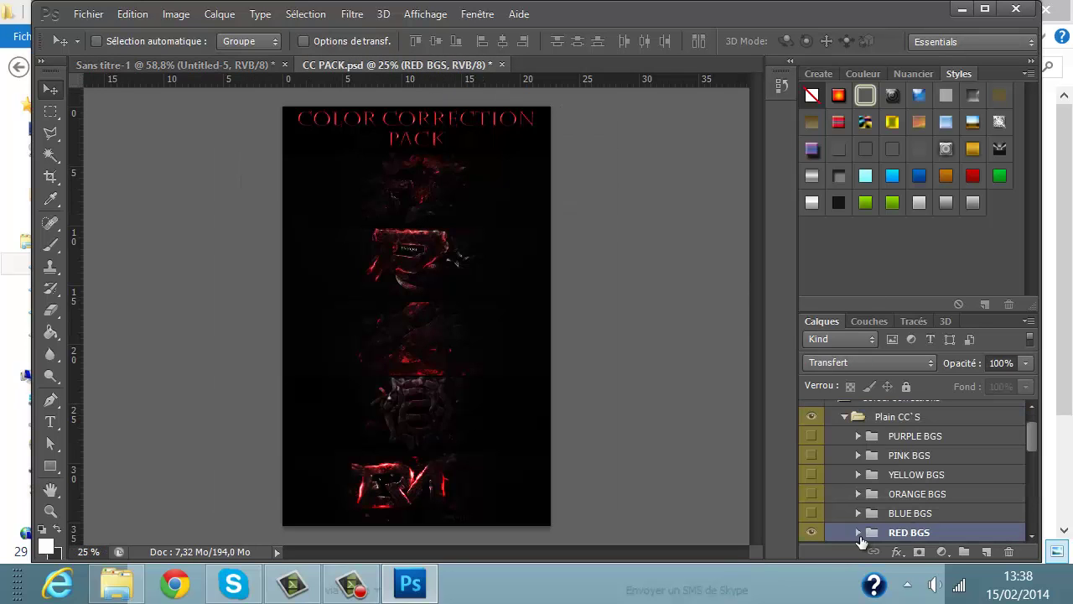
{"action": "left_click", "coordinate": [811, 532]}
{"action": "scroll", "coordinate": [850, 465], "scroll_direction": "up", "scroll_amount": 1}
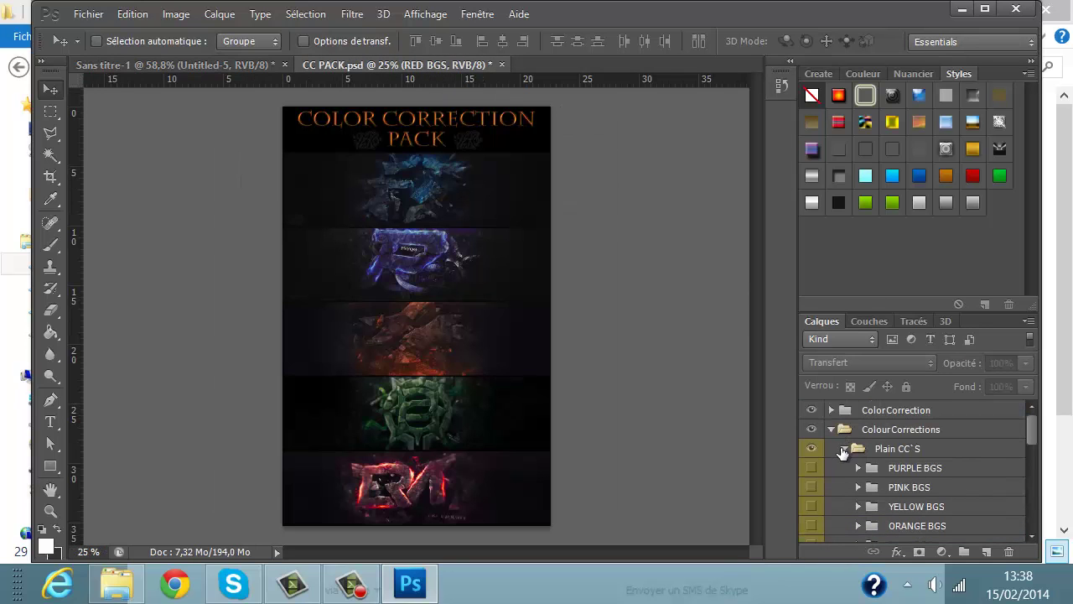
{"action": "left_click", "coordinate": [843, 451]}
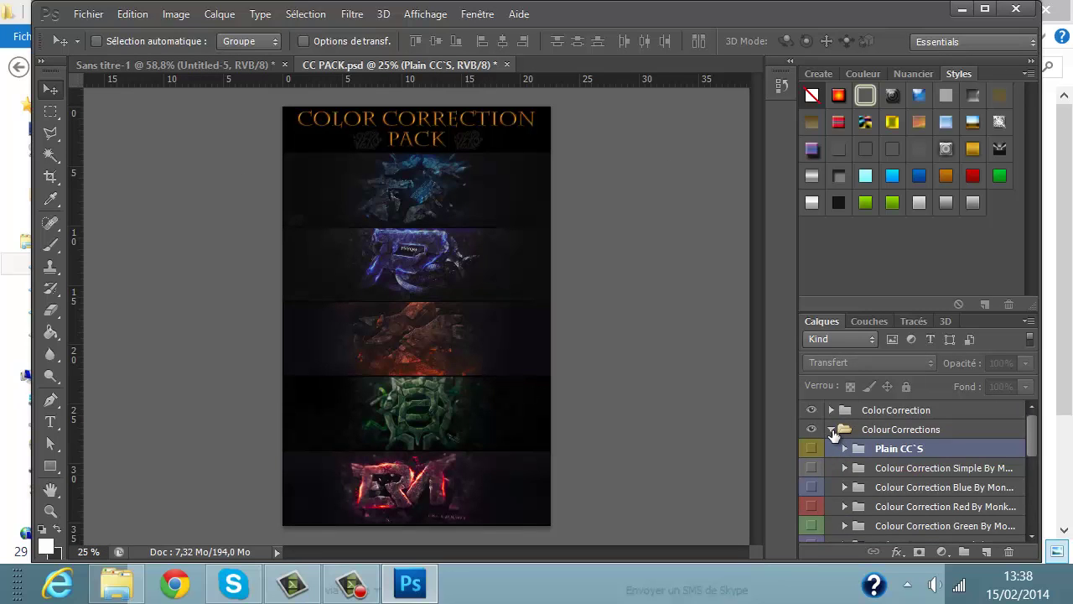
{"action": "left_click", "coordinate": [832, 430]}
{"action": "left_click", "coordinate": [832, 451]}
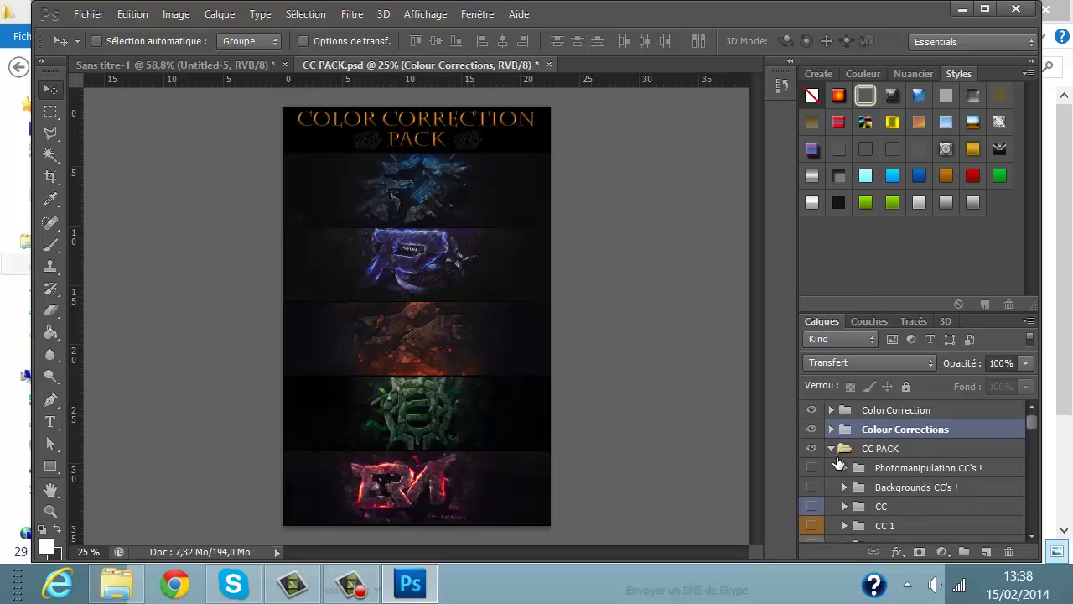
Step: Preview the CC 1 correction group on the sample artwork by toggling its visibility
{"action": "scroll", "coordinate": [838, 463], "scroll_direction": "down", "scroll_amount": 3}
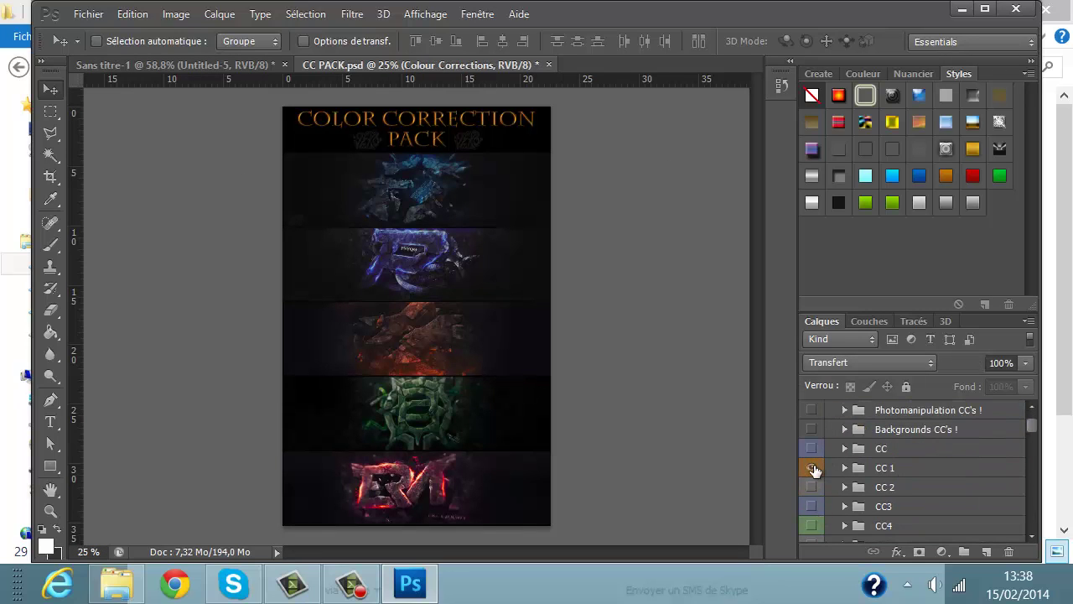
{"action": "left_click", "coordinate": [812, 468], "text": "alt"}
{"action": "left_click", "coordinate": [813, 468], "text": "alt"}
{"action": "scroll", "coordinate": [815, 474], "scroll_direction": "down", "scroll_amount": 7}
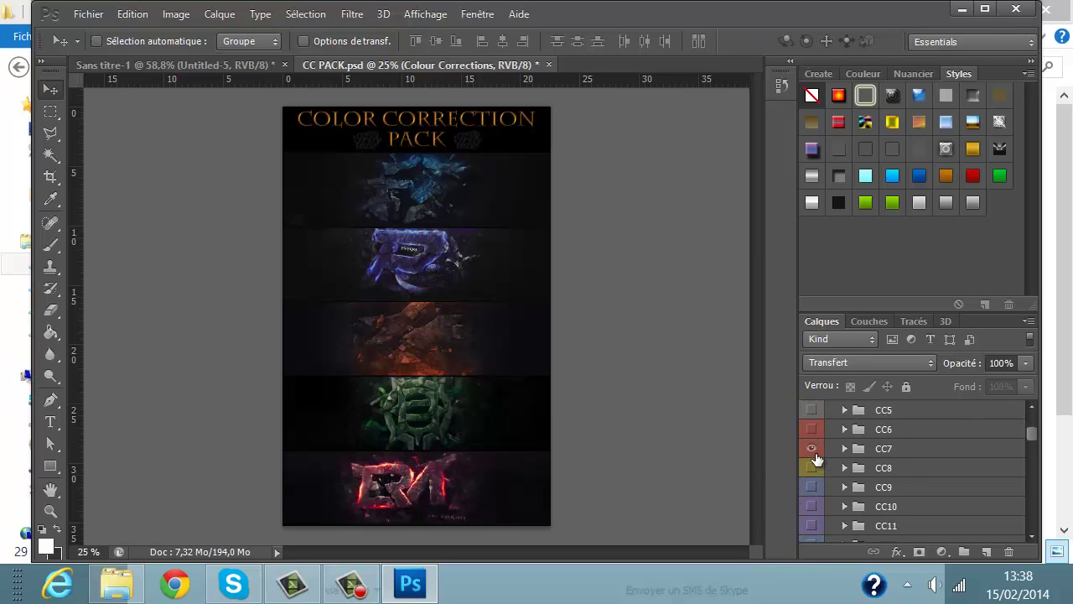
Step: Try the CC7 correction group from CC PACK.psd over the logo in Sans titre-1, and remove it
{"action": "left_click", "coordinate": [812, 449], "text": "alt"}
{"action": "left_click", "coordinate": [859, 451]}
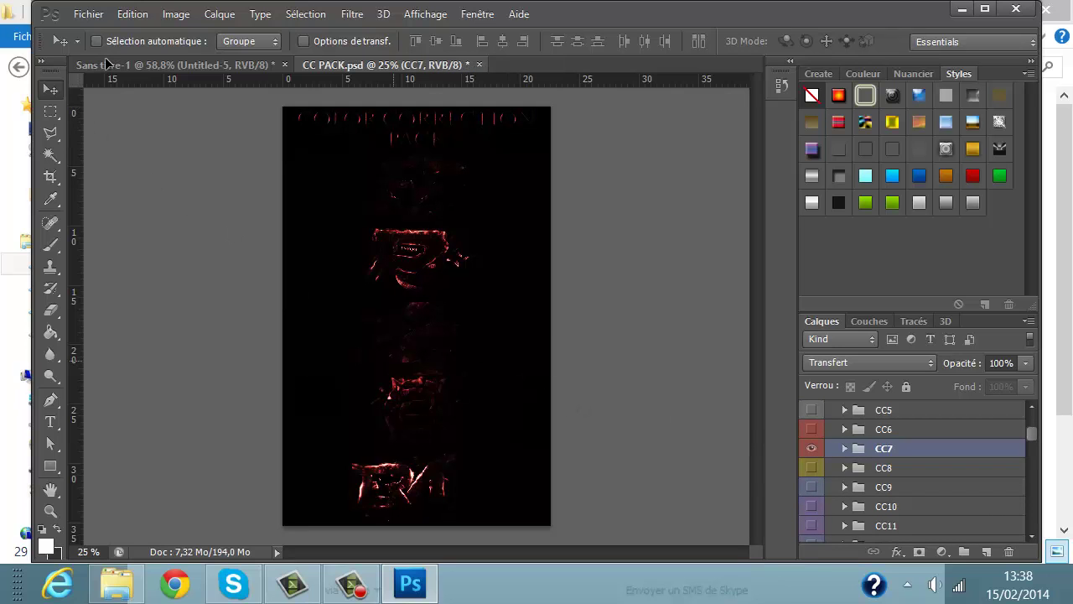
{"action": "left_click_drag", "start_coordinate": [116, 68], "coordinate": [438, 265]}
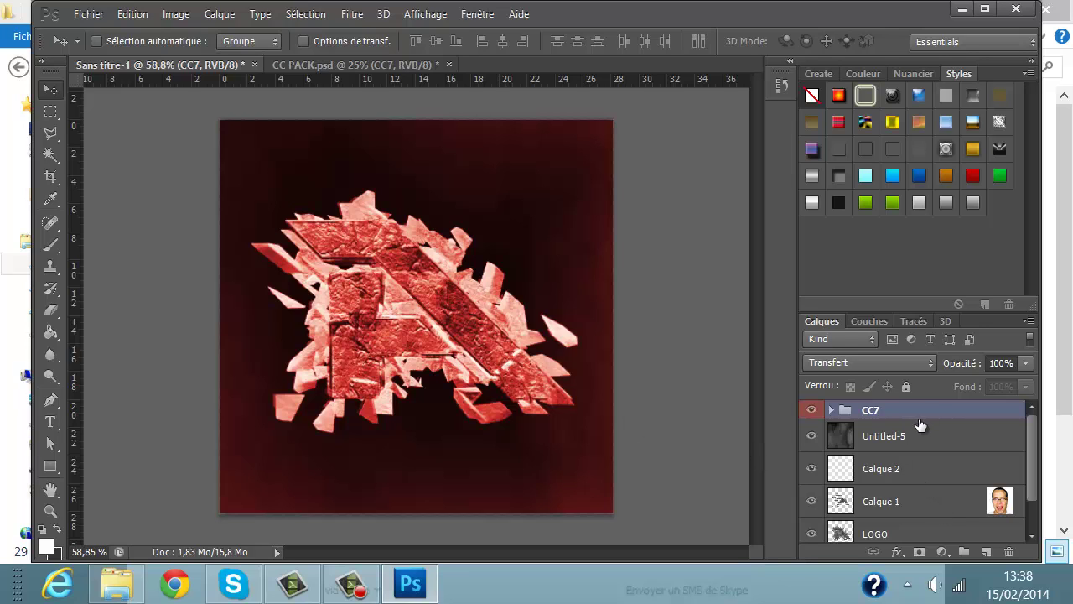
{"action": "key", "text": "ctrl+z"}
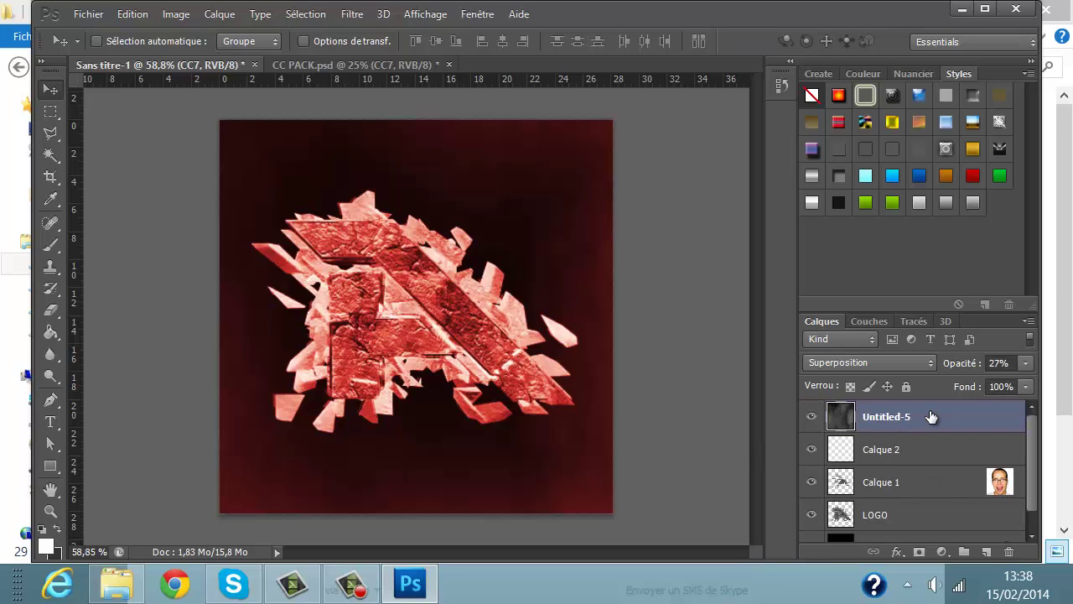
{"action": "left_click", "coordinate": [370, 65]}
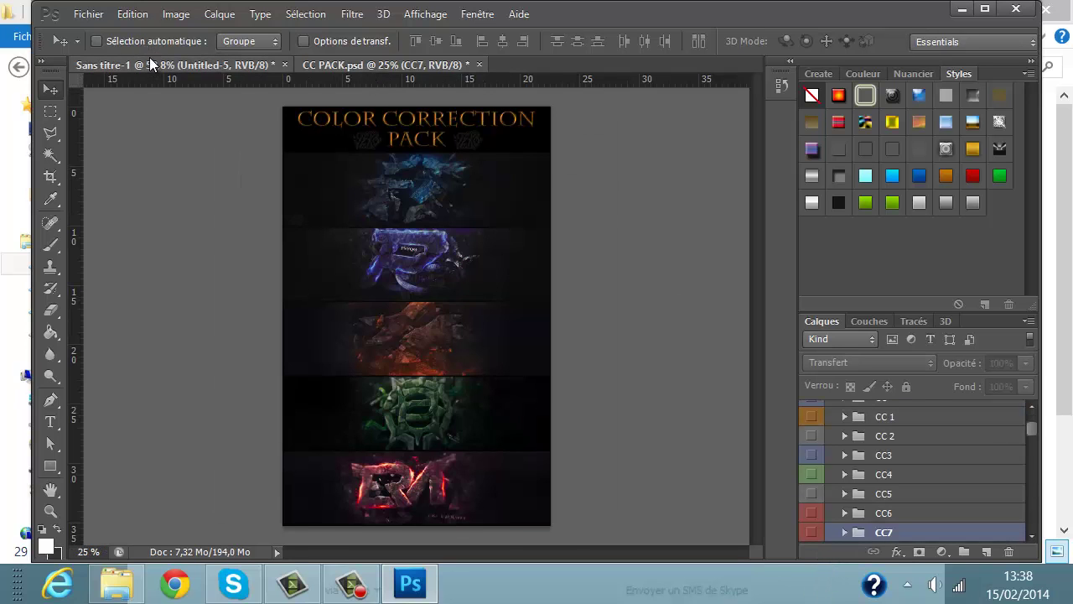
{"action": "left_click", "coordinate": [151, 64]}
{"action": "left_click", "coordinate": [352, 585]}
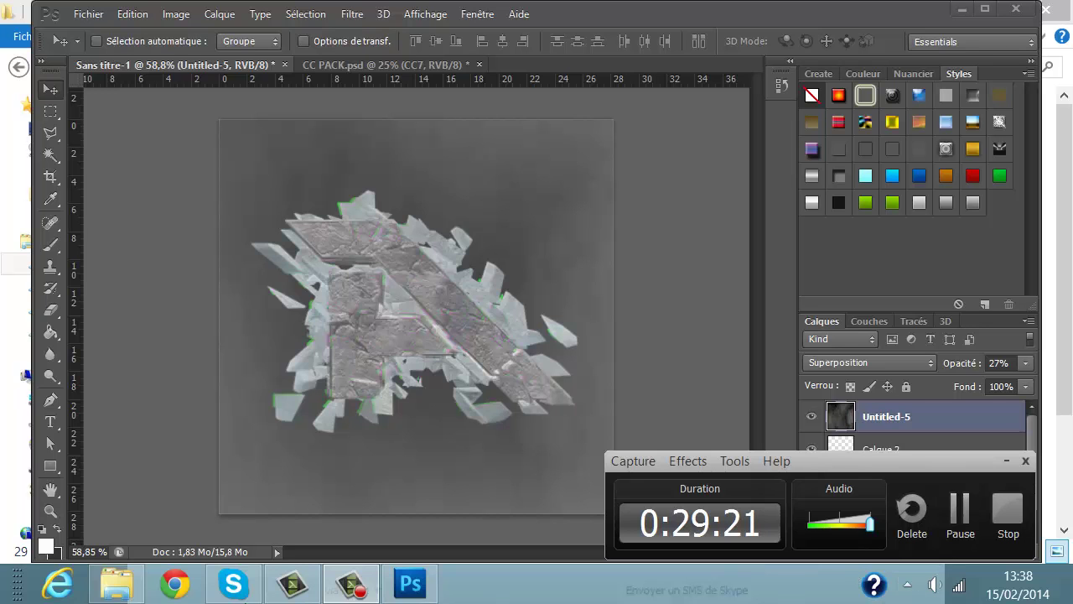
Step: Switch to File Explorer and view the finished banners Banniere Lenux and Banniere SkyZ 2 from the Final folder
{"action": "left_click", "coordinate": [117, 584]}
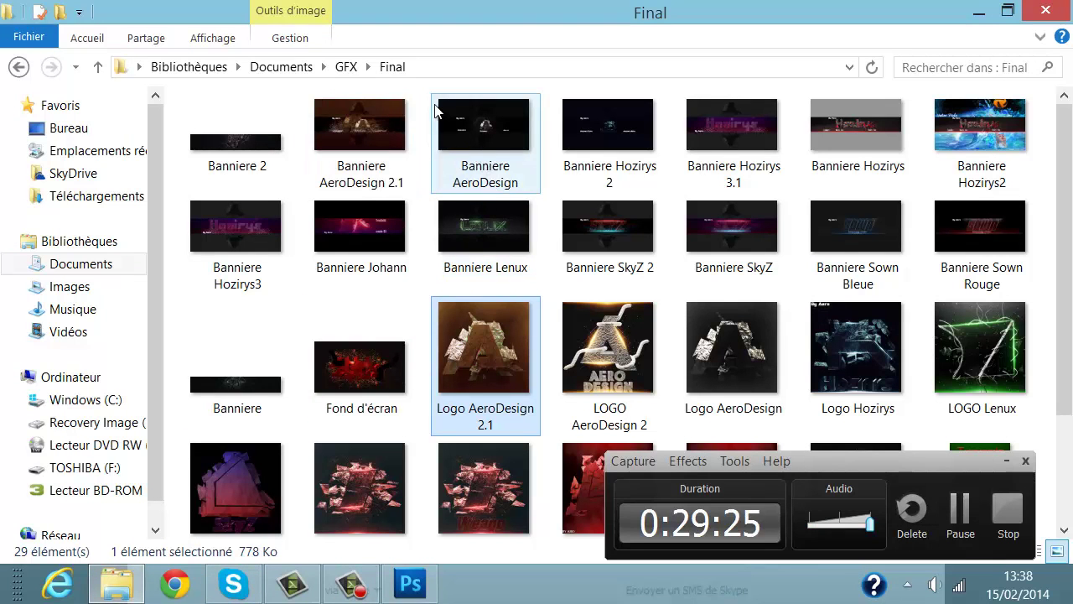
{"action": "scroll", "coordinate": [607, 220], "scroll_direction": "down", "scroll_amount": 2}
{"action": "scroll", "coordinate": [529, 252], "scroll_direction": "up", "scroll_amount": 2}
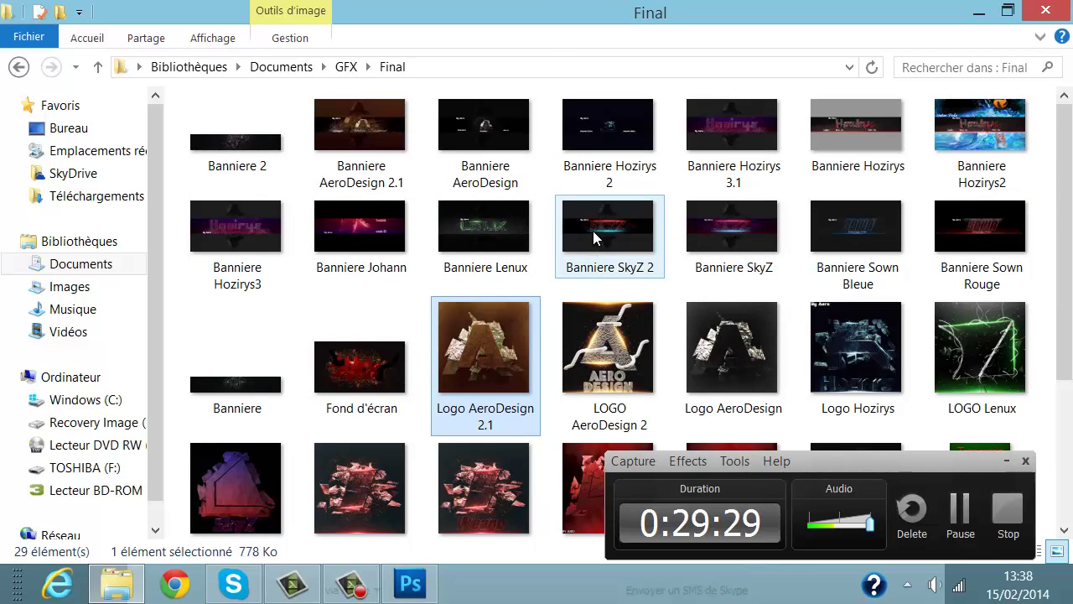
{"action": "double_click", "coordinate": [511, 236]}
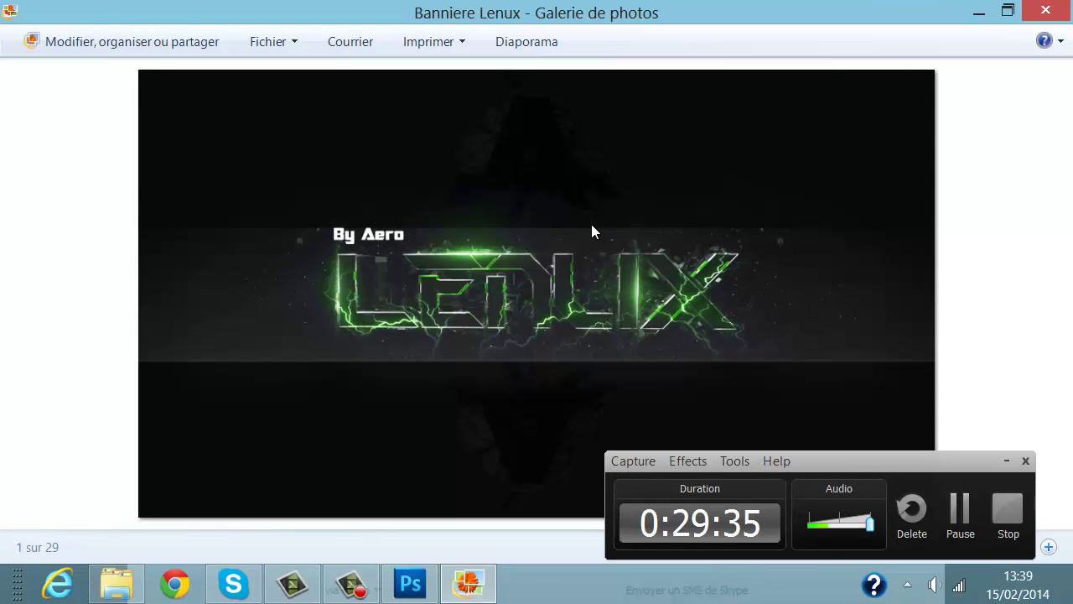
{"action": "key", "text": "Right"}
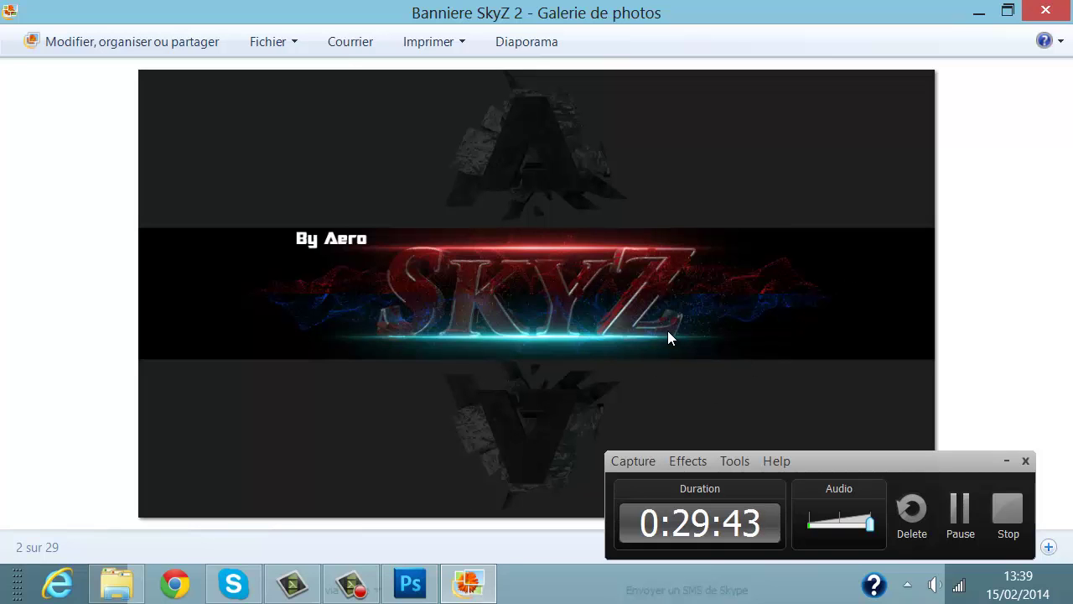
{"action": "left_click", "coordinate": [1044, 10]}
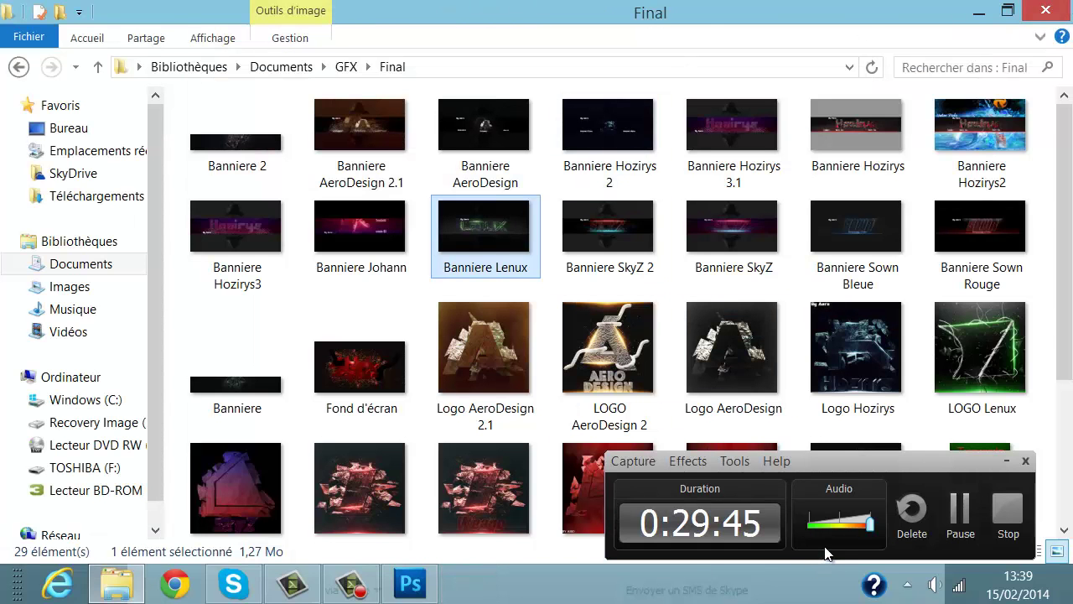